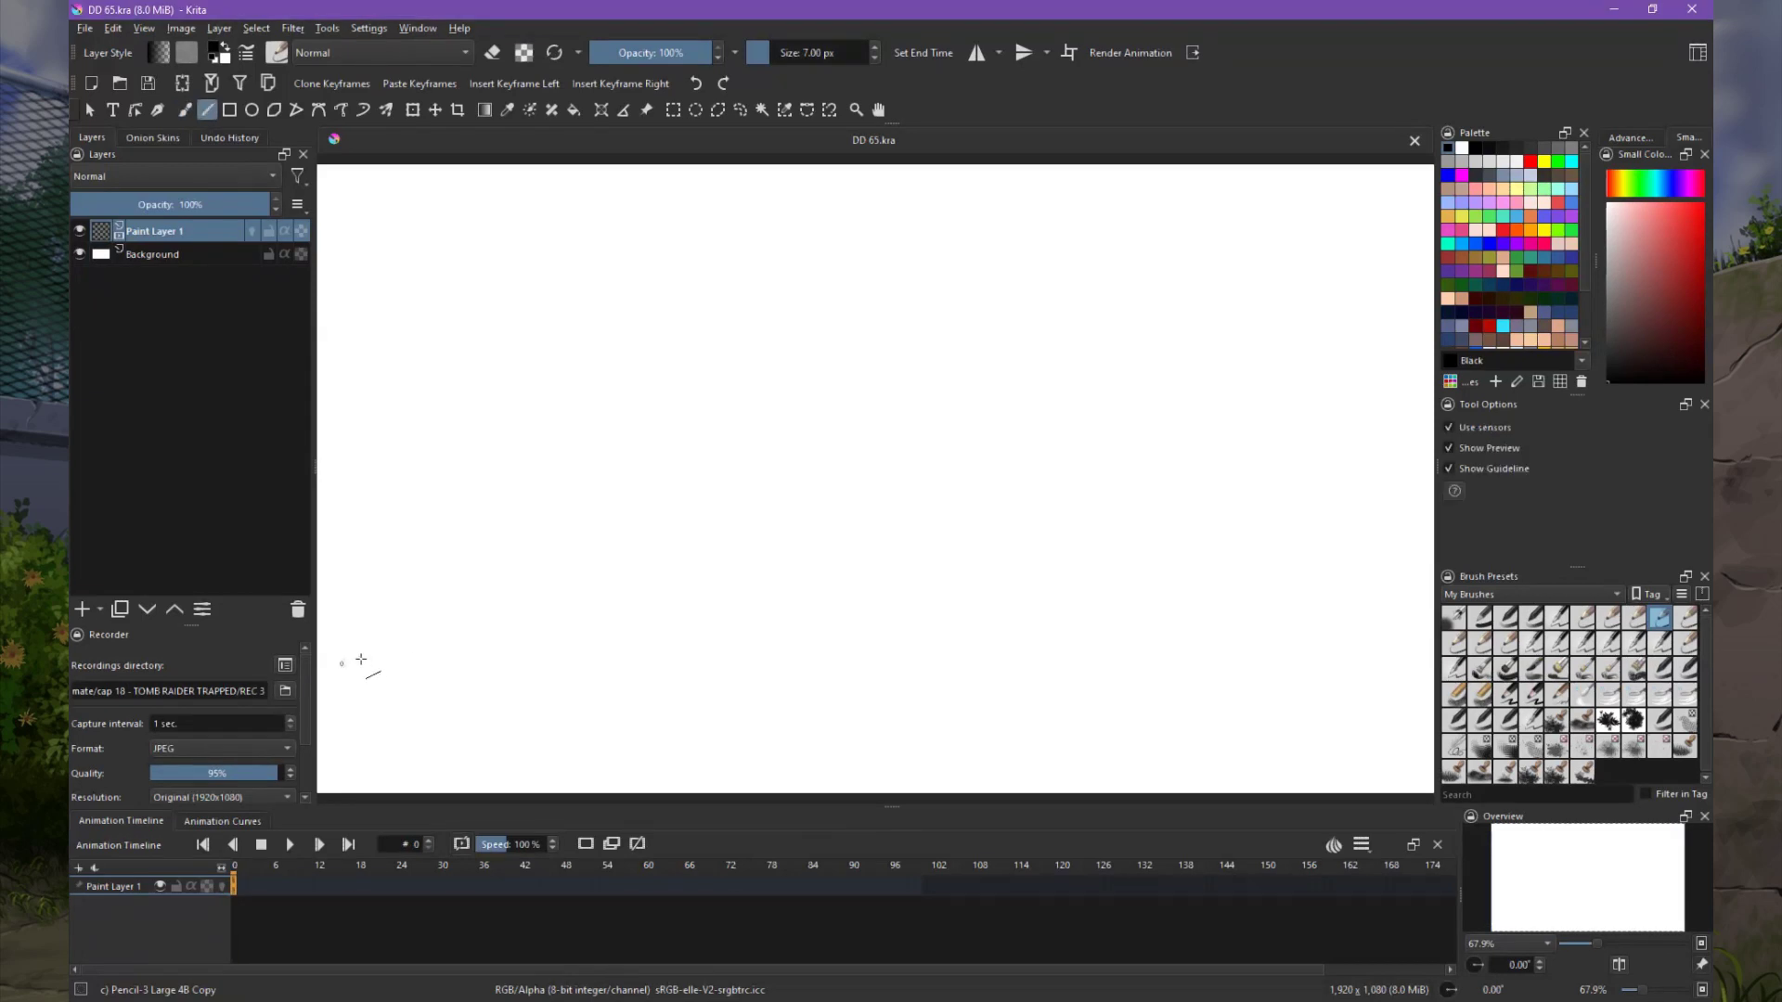
Draw a long ground line, then on a new layer sketch the figure's head, torso, hips and legs.
left_click_drag(329, 684, 1423, 684)
key("Insert")
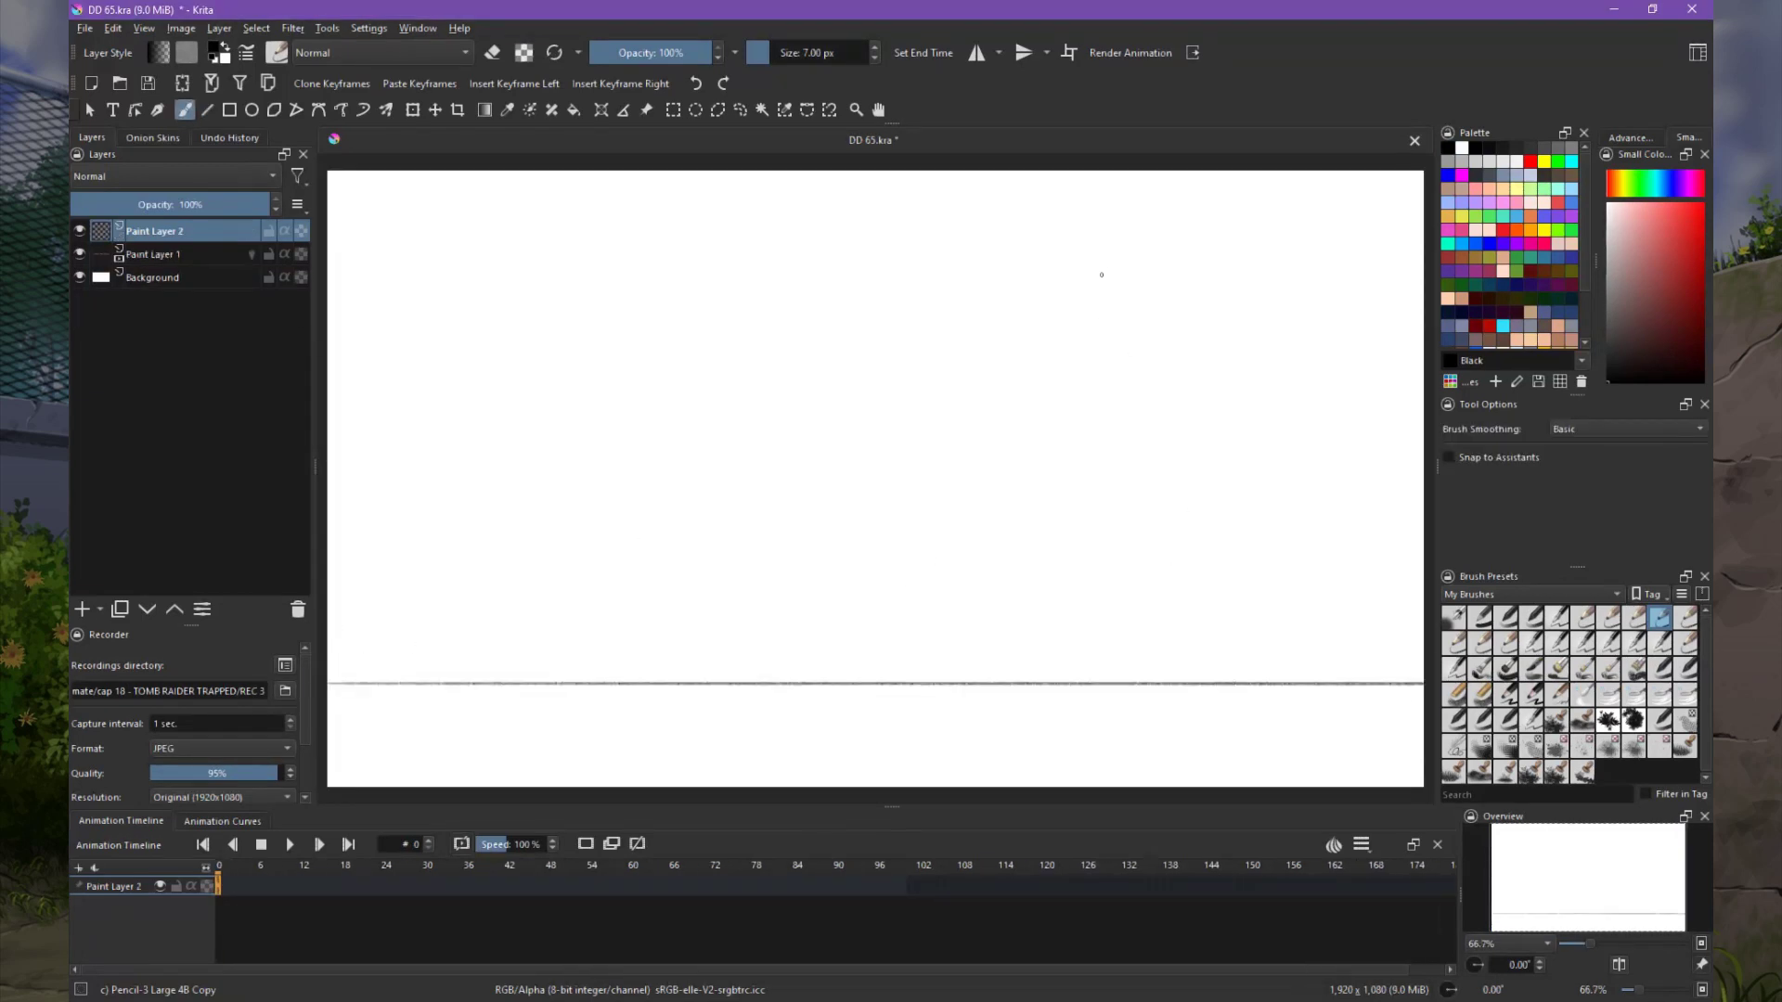
left_click_drag(1102, 275, 1093, 267)
left_click_drag(1102, 362, 1102, 478)
mouse_move(1104, 323)
left_mouse_down()
mouse_move(1069, 408)
mouse_move(1102, 447)
mouse_move(1076, 460)
left_mouse_up()
left_click_drag(1112, 325, 1095, 388)
left_click_drag(1081, 454, 1012, 661)
Shift the whole figure down about 40 px and redraw its lower leg and foot on the ground line.
key("ctrl+t")
left_click_drag(1105, 519, 1058, 685)
key("Return")
key("e")
key("e")
mouse_move(1040, 599)
left_mouse_down()
mouse_move(1041, 691)
mouse_move(1080, 701)
left_mouse_up()
Add the arm, hand and second leg and foot, and darken the torso, neck and head outline.
left_click_drag(1063, 429, 1090, 373)
left_click_drag(1068, 508, 1043, 590)
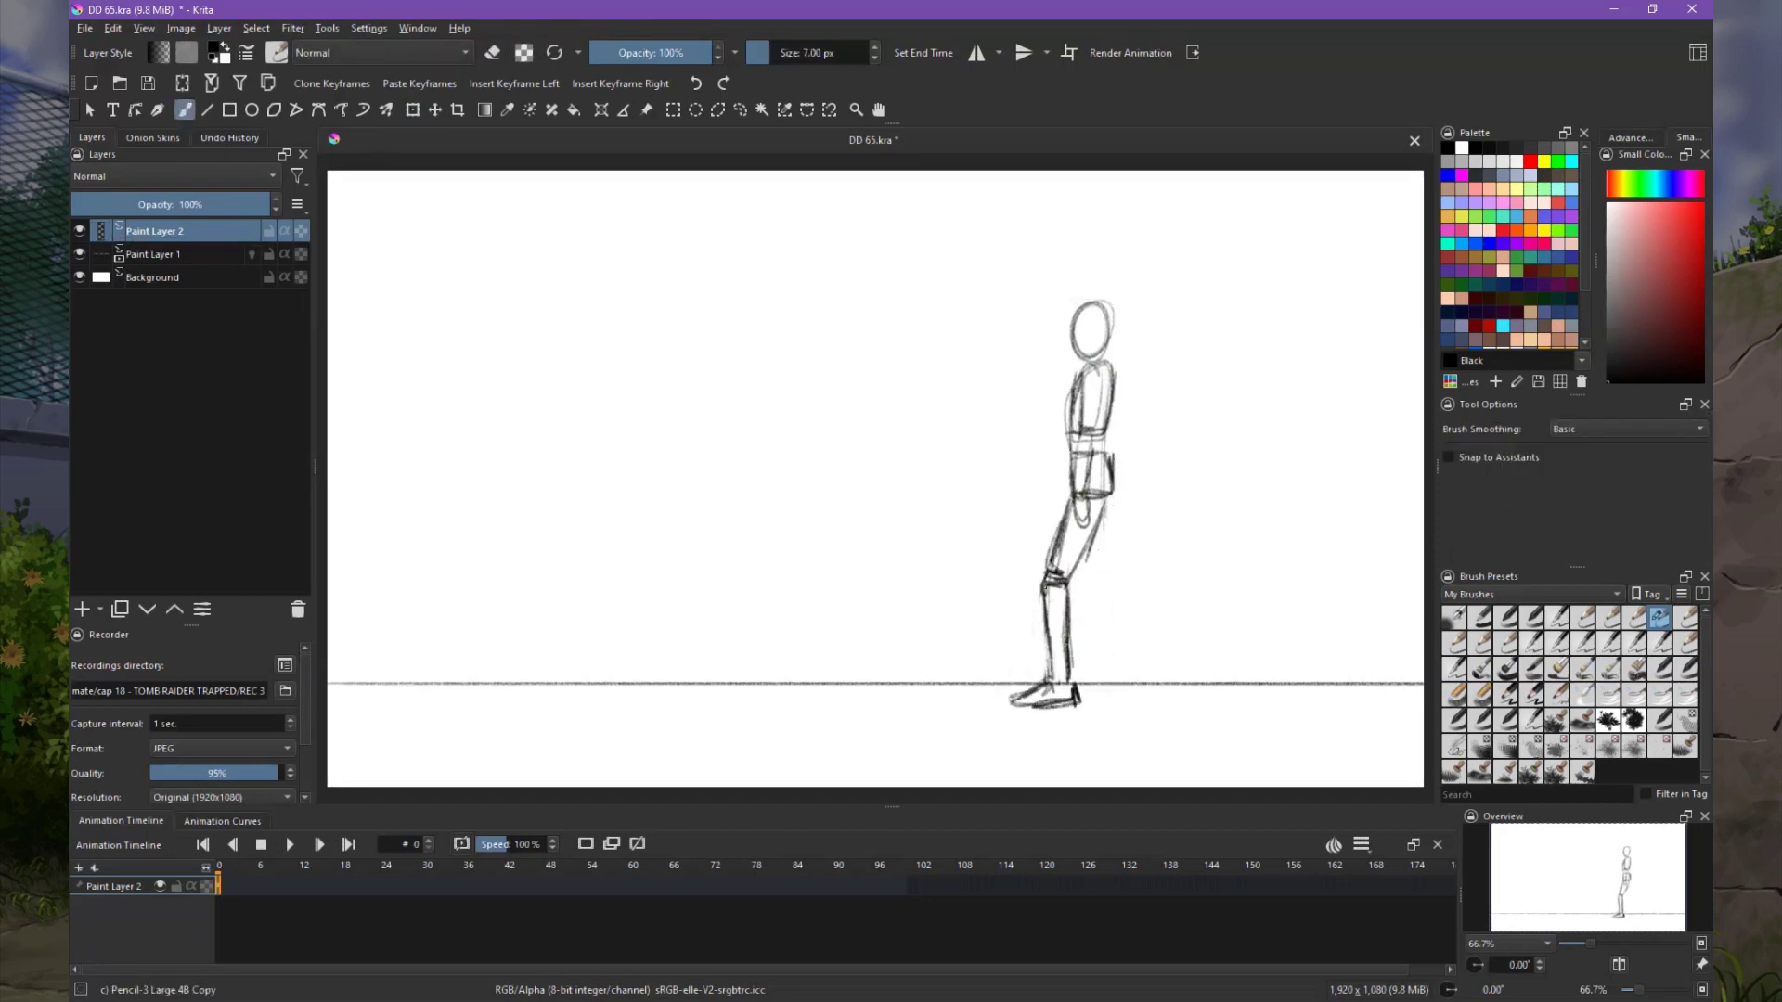
left_click_drag(1076, 506, 1102, 583)
left_click_drag(1110, 498, 1128, 688)
left_click_drag(1090, 696, 1144, 694)
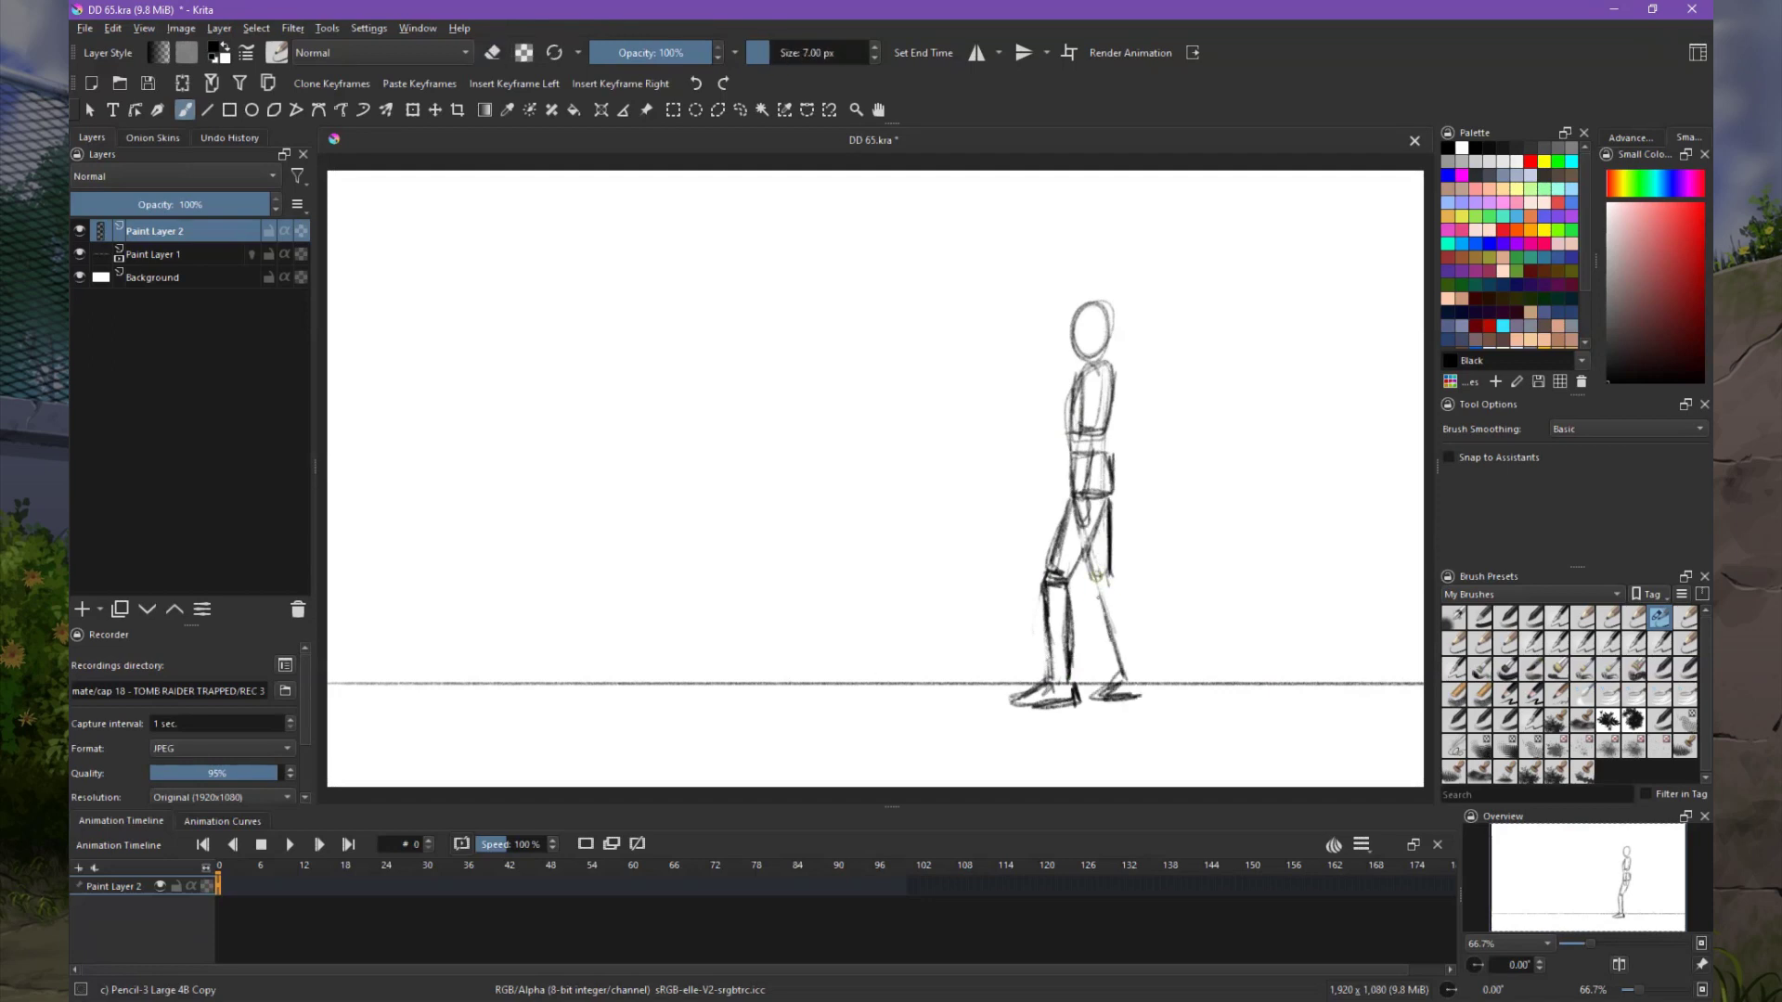
left_click_drag(1095, 557, 1104, 649)
left_click_drag(1114, 576, 1148, 691)
left_click_drag(1081, 367, 1100, 491)
left_click_drag(1104, 343, 1114, 370)
left_click_drag(1109, 316, 1077, 358)
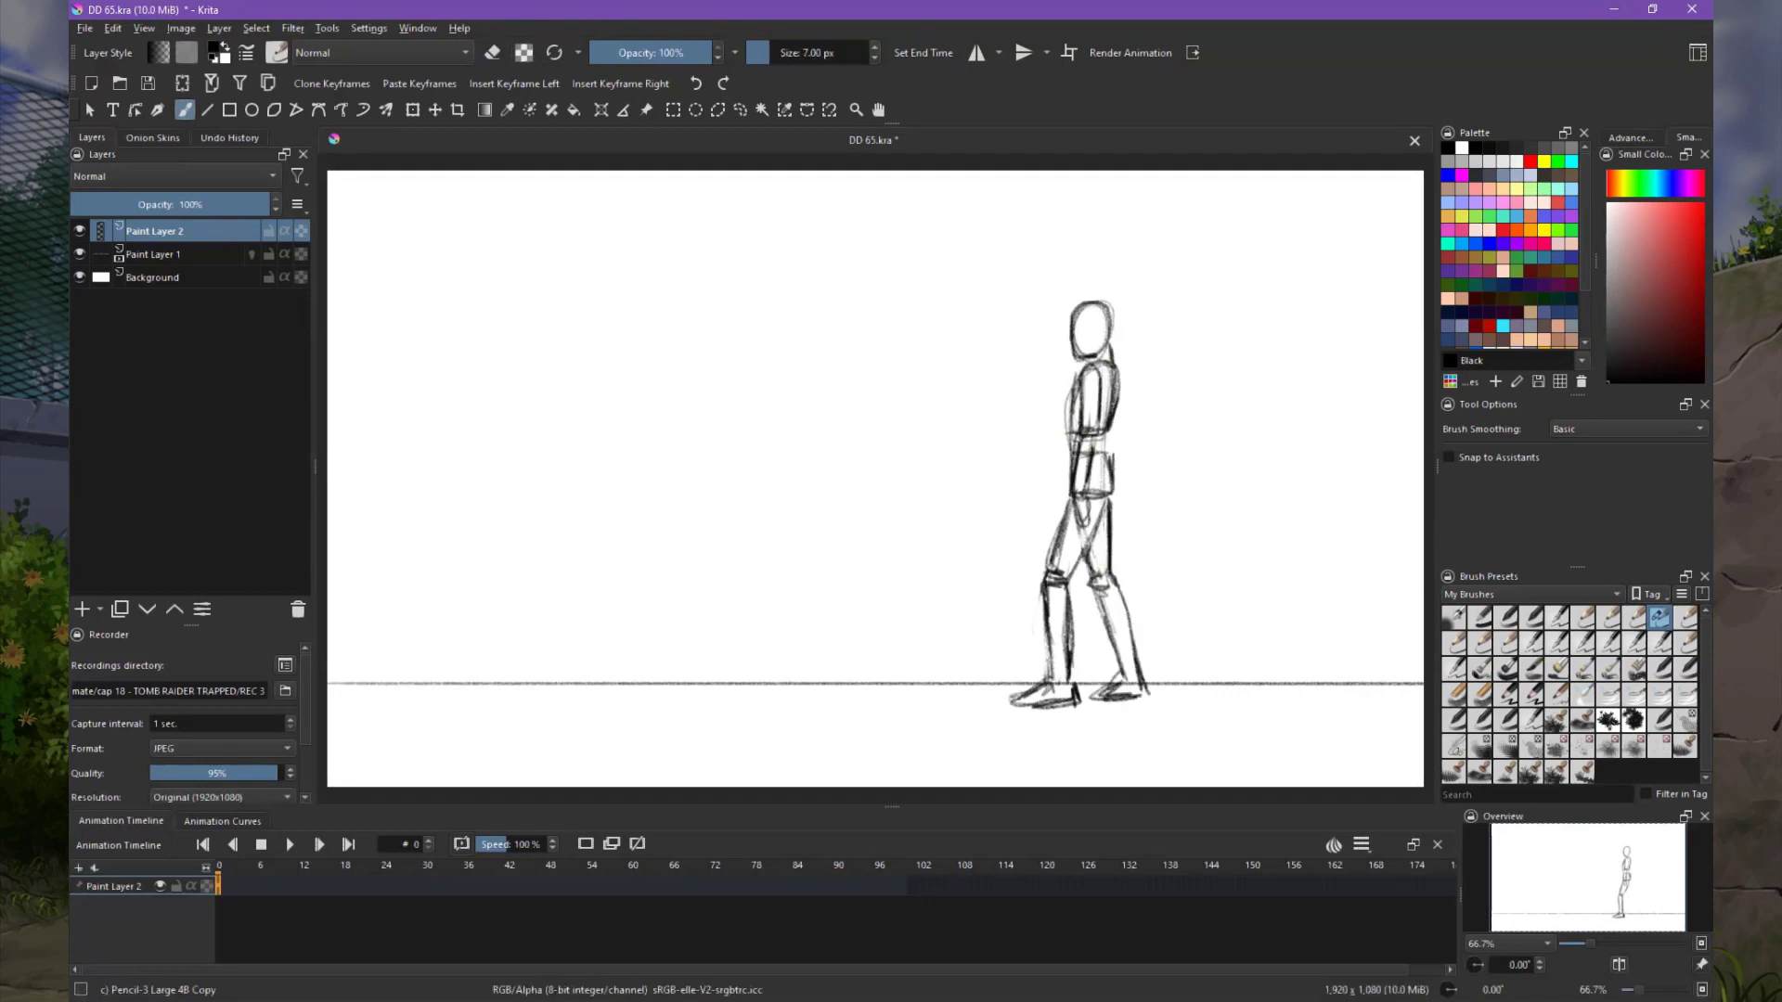
Sketch a sword with crossguard in the hand and add Paint Layer 3 above.
mouse_move(1081, 496)
left_mouse_down()
mouse_move(1075, 538)
mouse_move(938, 648)
mouse_move(1134, 485)
mouse_move(942, 594)
left_mouse_up()
left_click_drag(1081, 502, 1130, 483)
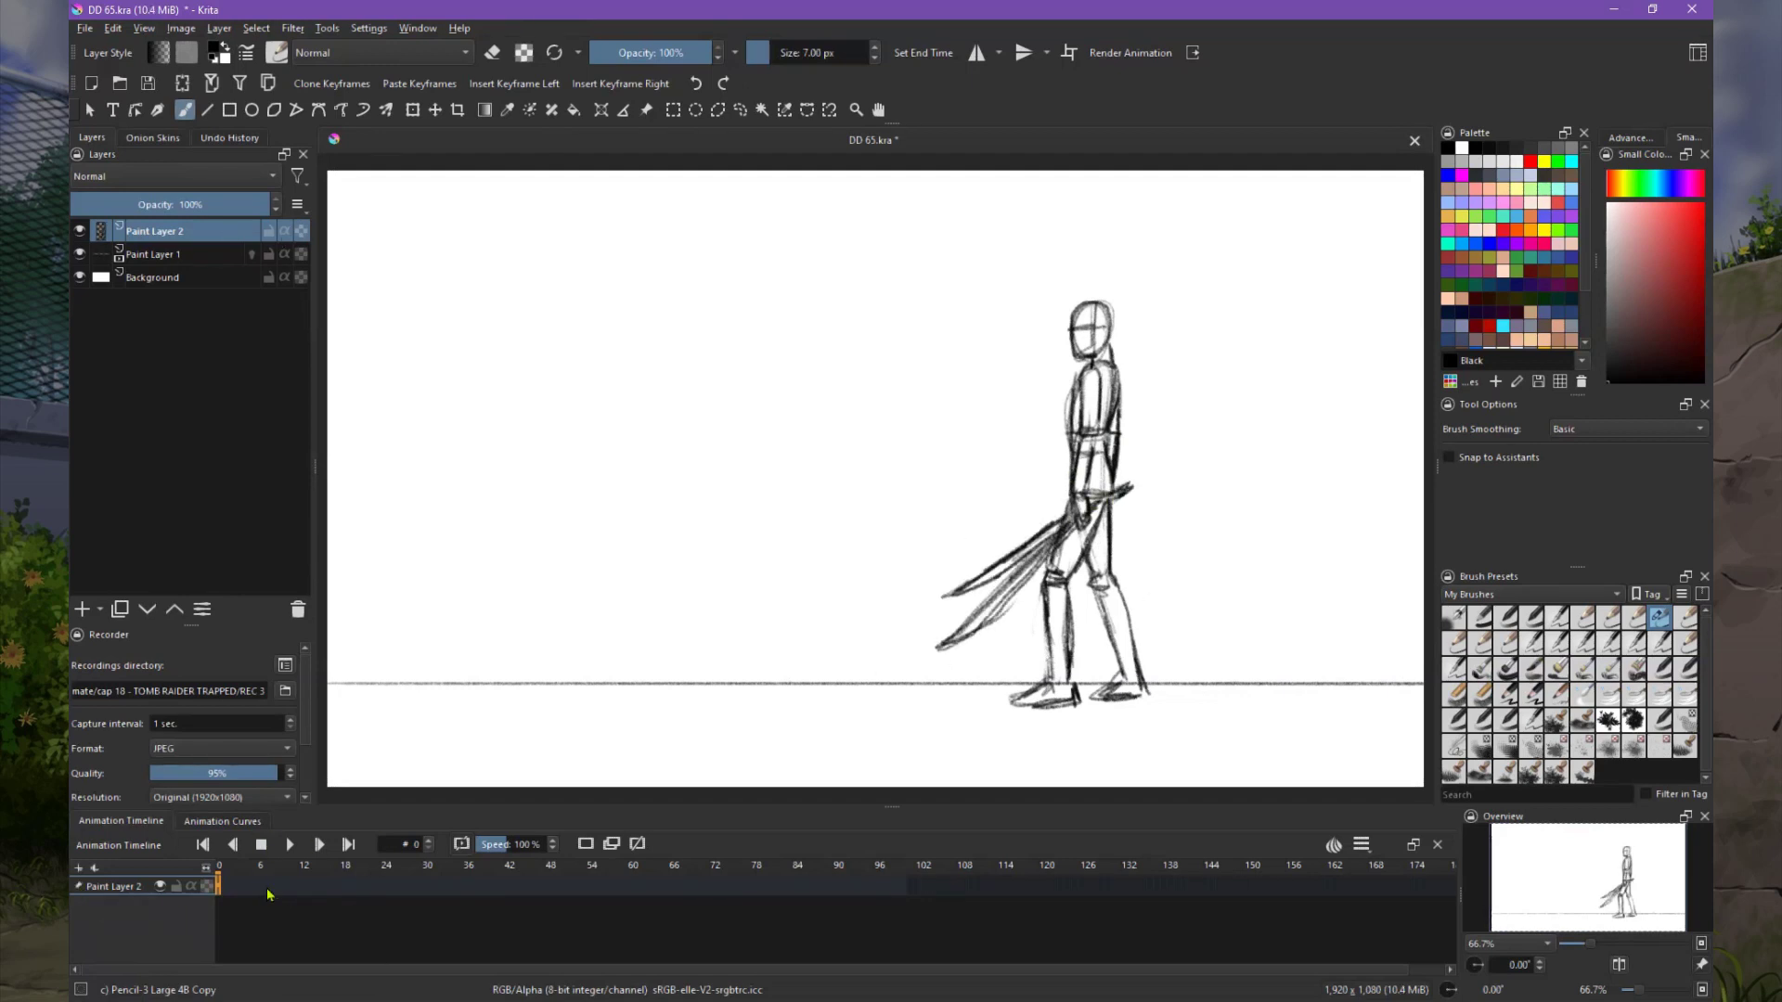
key("Insert")
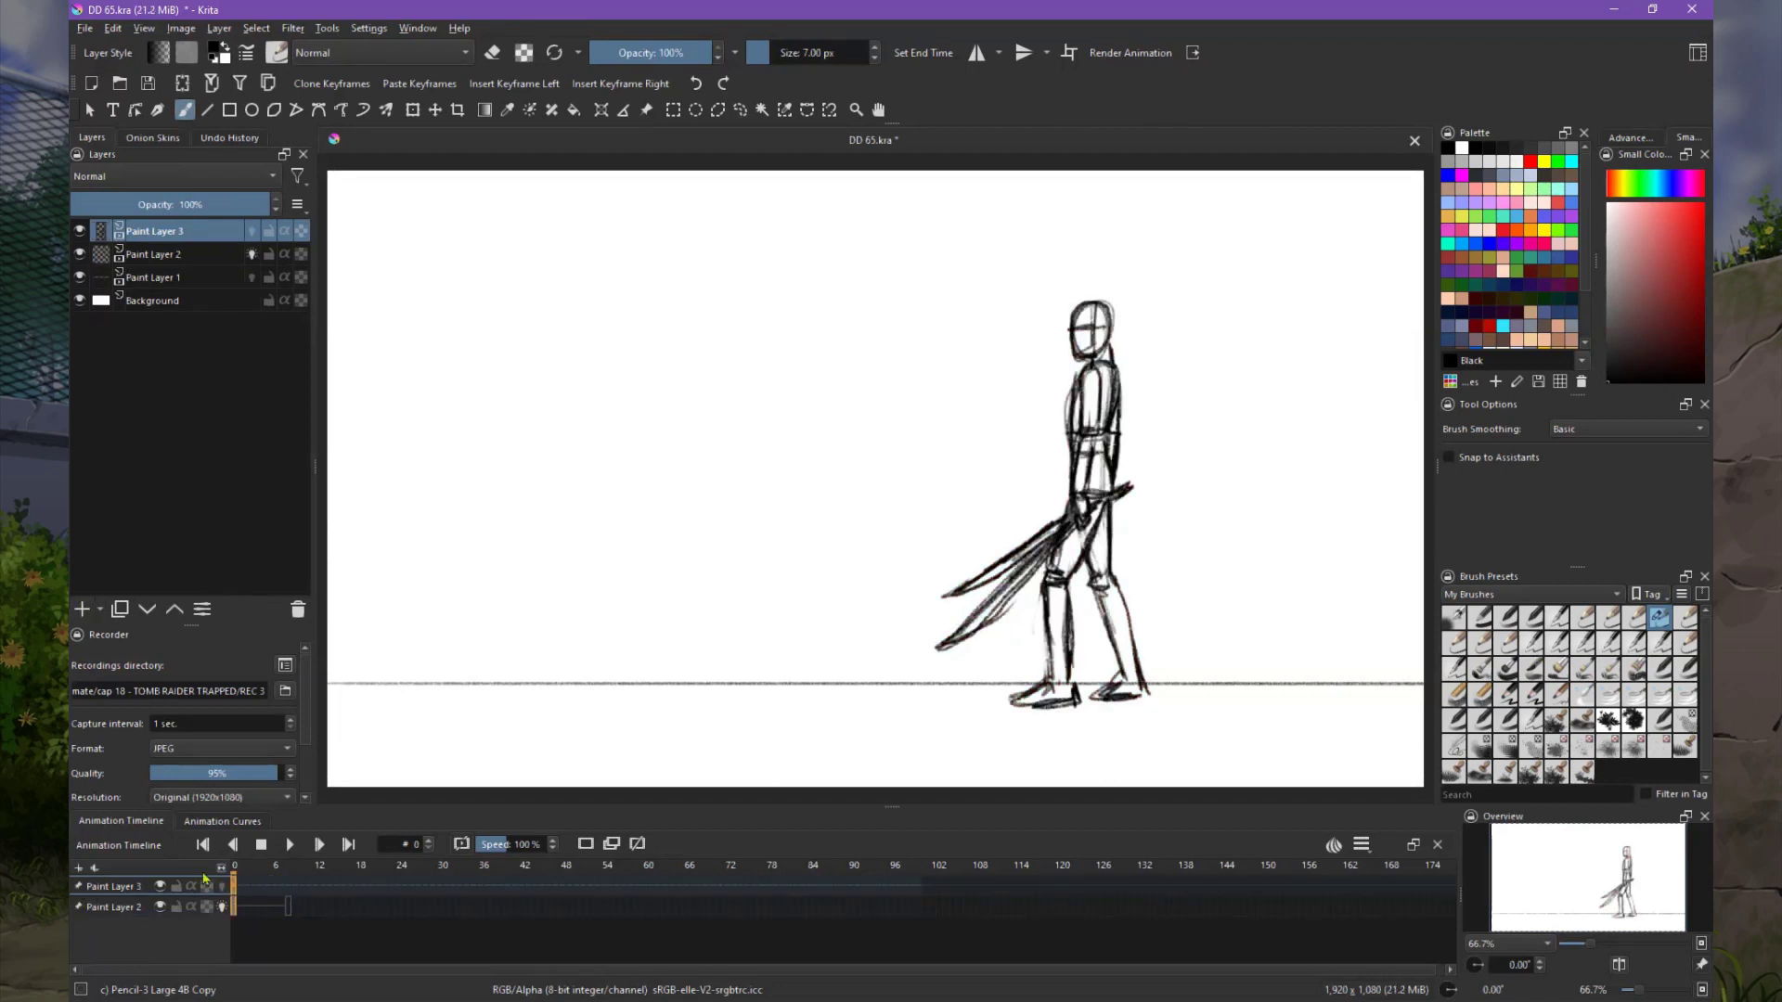
Lock Paint Layer 3 and, on frame 8 of Paint Layer 2, trace both legs and feet in black.
left_click(176, 886)
left_click(287, 907)
left_click_drag(1067, 664, 1009, 702)
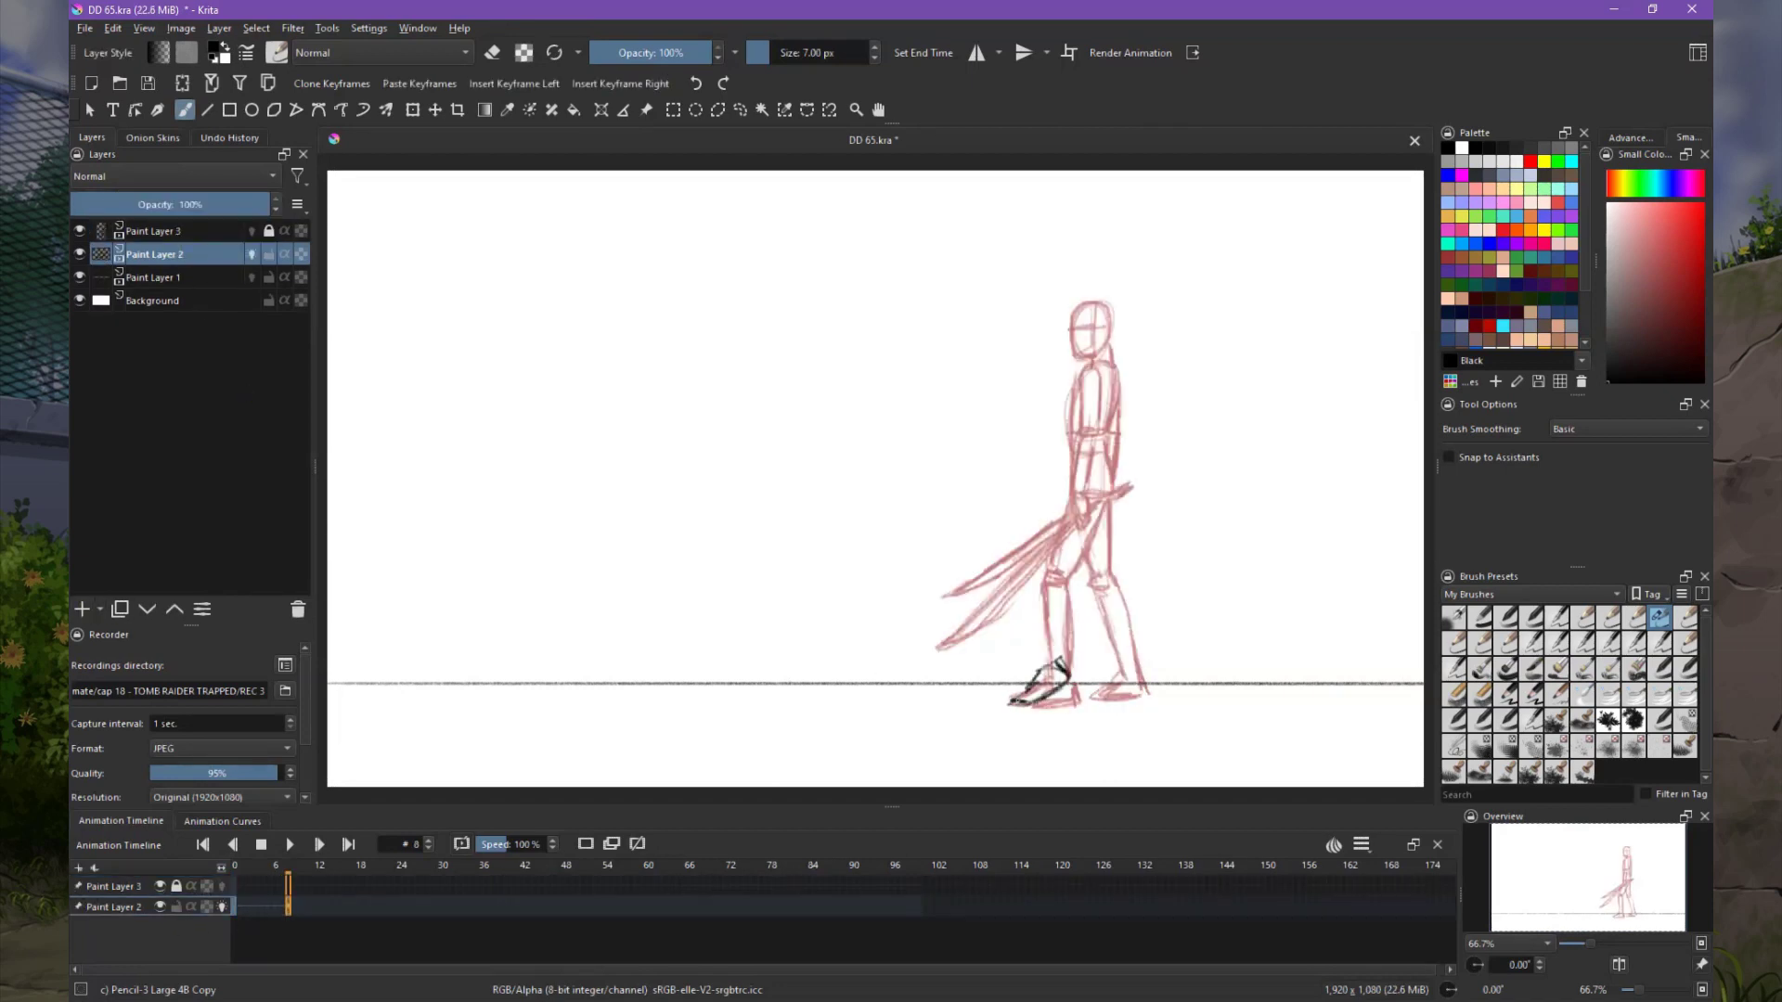
mouse_move(1012, 581)
left_mouse_down()
mouse_move(1049, 666)
mouse_move(1063, 655)
left_mouse_up()
mouse_move(1011, 585)
left_mouse_down()
mouse_move(1038, 497)
mouse_move(1044, 578)
left_mouse_up()
mouse_move(1039, 464)
left_mouse_down()
mouse_move(1081, 475)
mouse_move(1072, 515)
left_mouse_up()
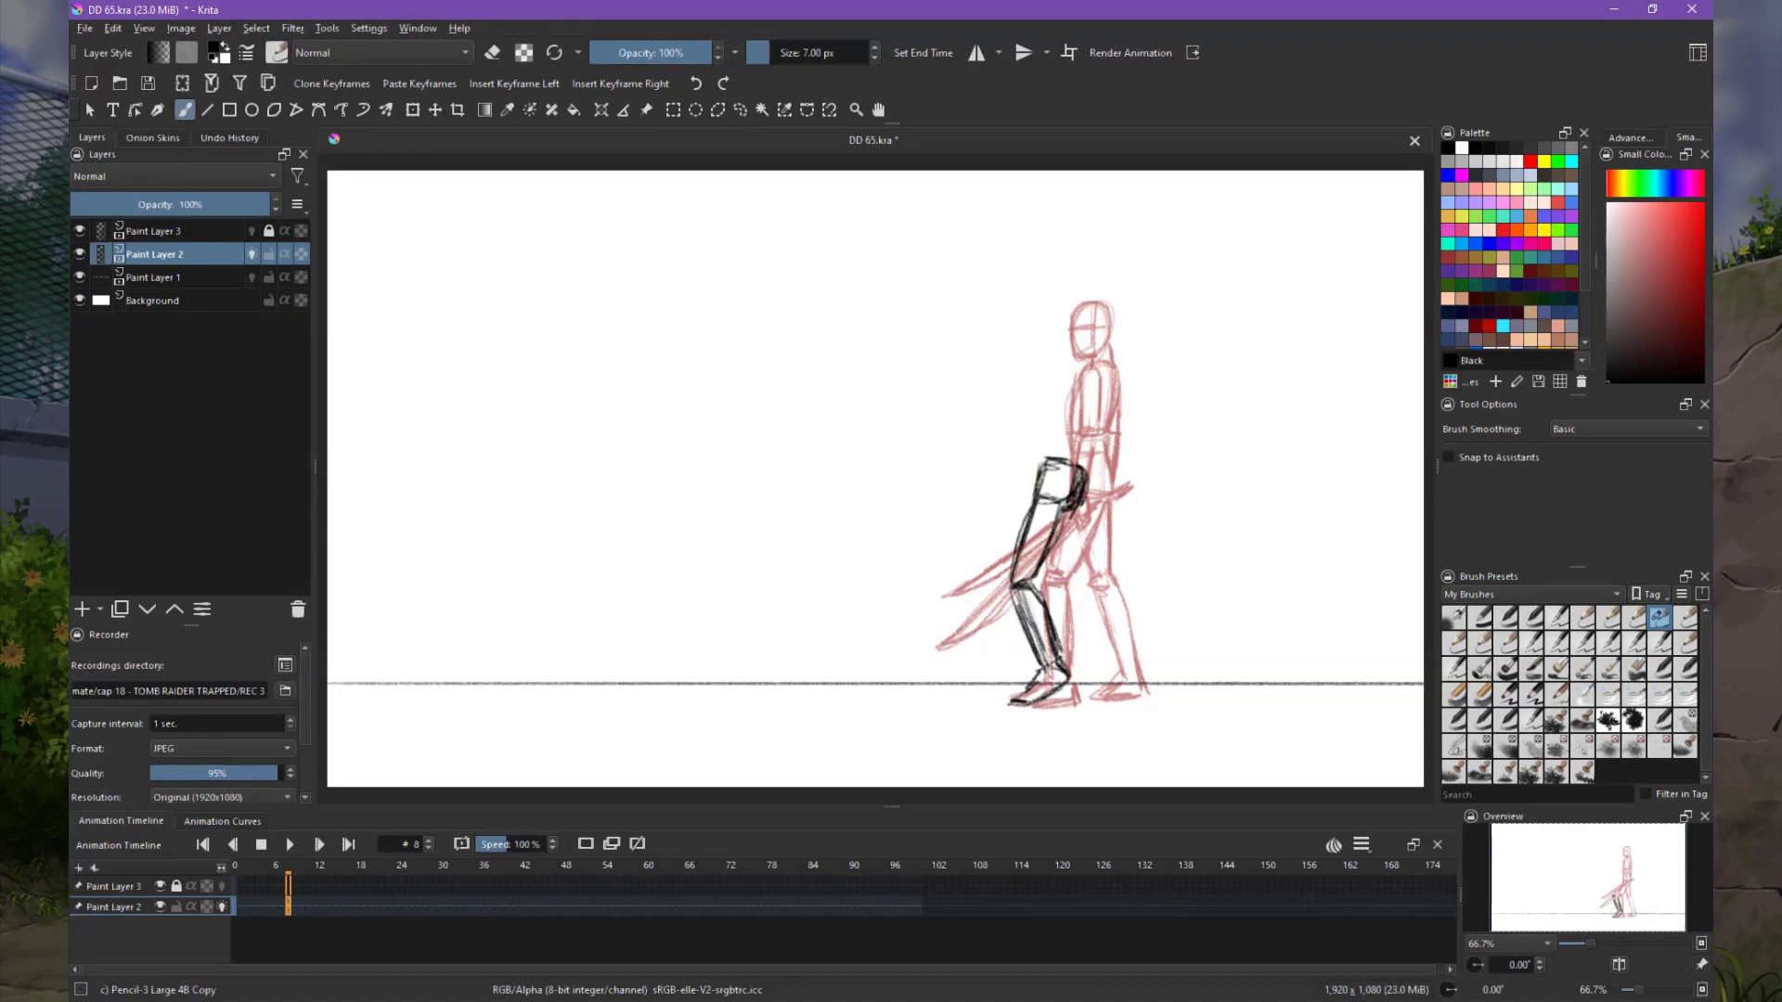
left_click_drag(1021, 617, 989, 691)
left_click_drag(983, 668, 947, 692)
left_click_drag(1067, 512, 998, 666)
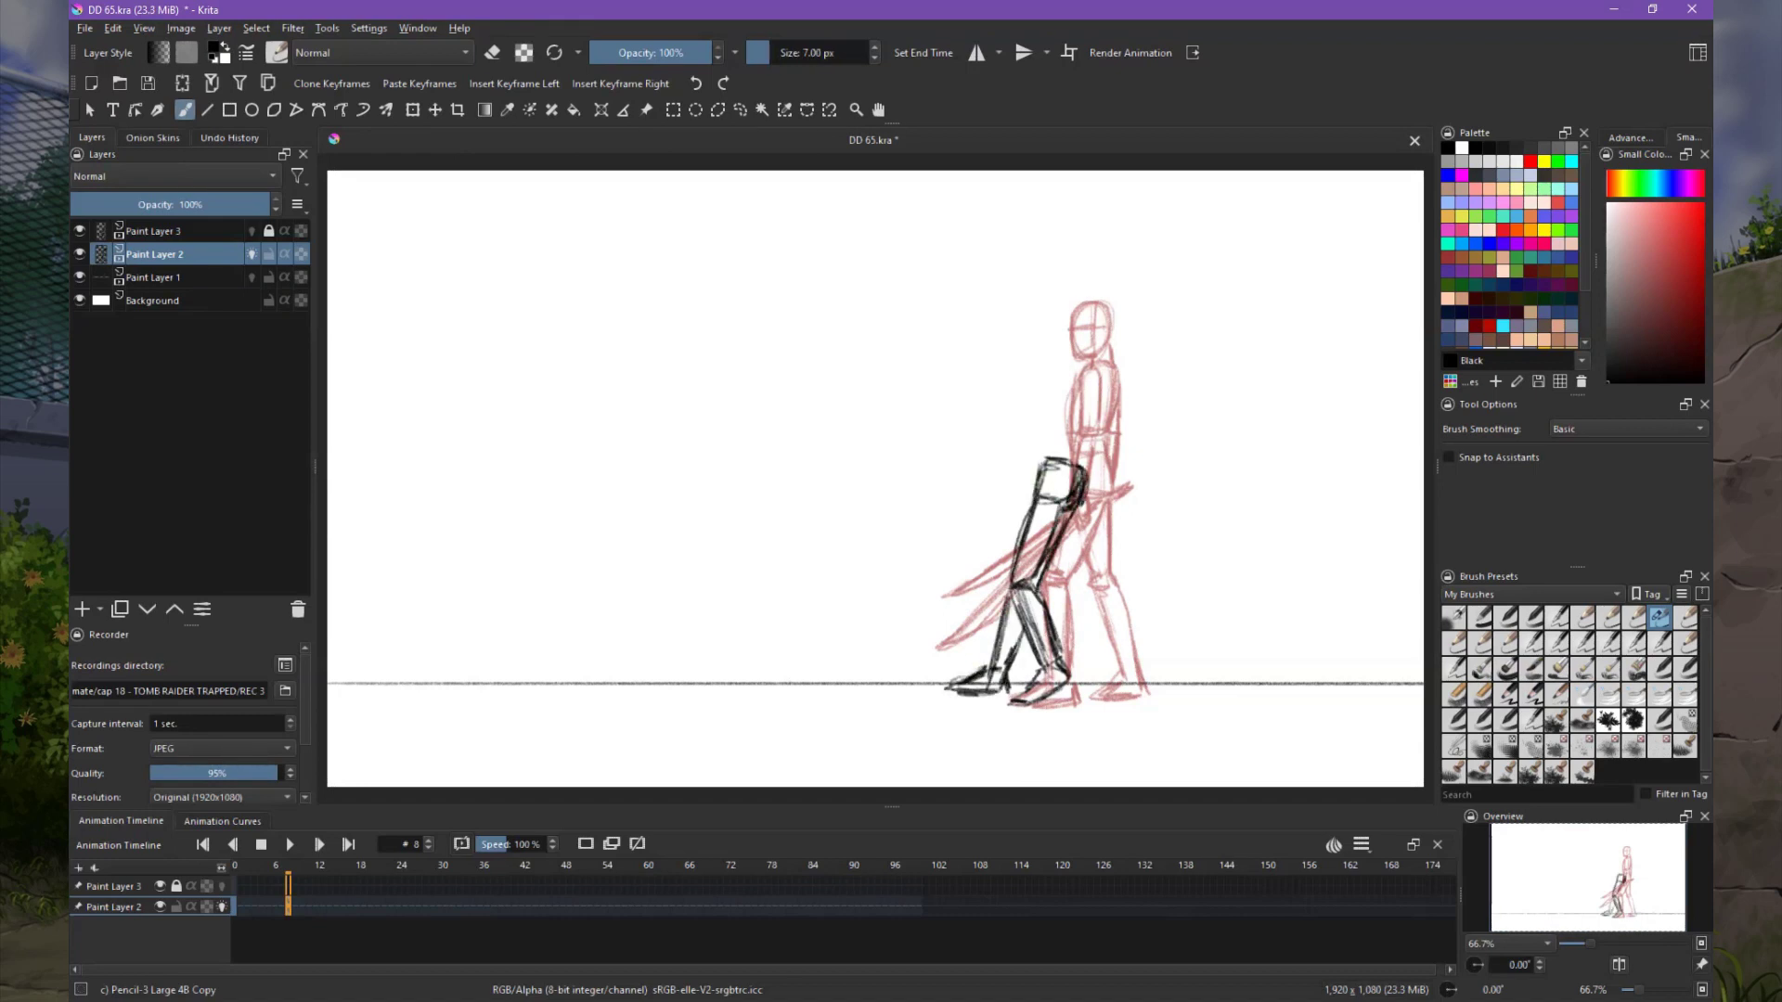
Draw the boxy chest, arm, long sword, and the head with its helmet over the red sketch.
mouse_move(1044, 455)
left_mouse_down()
mouse_move(1053, 371)
mouse_move(1086, 454)
left_mouse_up()
left_click_drag(1048, 371, 1104, 367)
mouse_move(1105, 371)
left_mouse_down()
mouse_move(1081, 464)
mouse_move(1095, 434)
left_mouse_up()
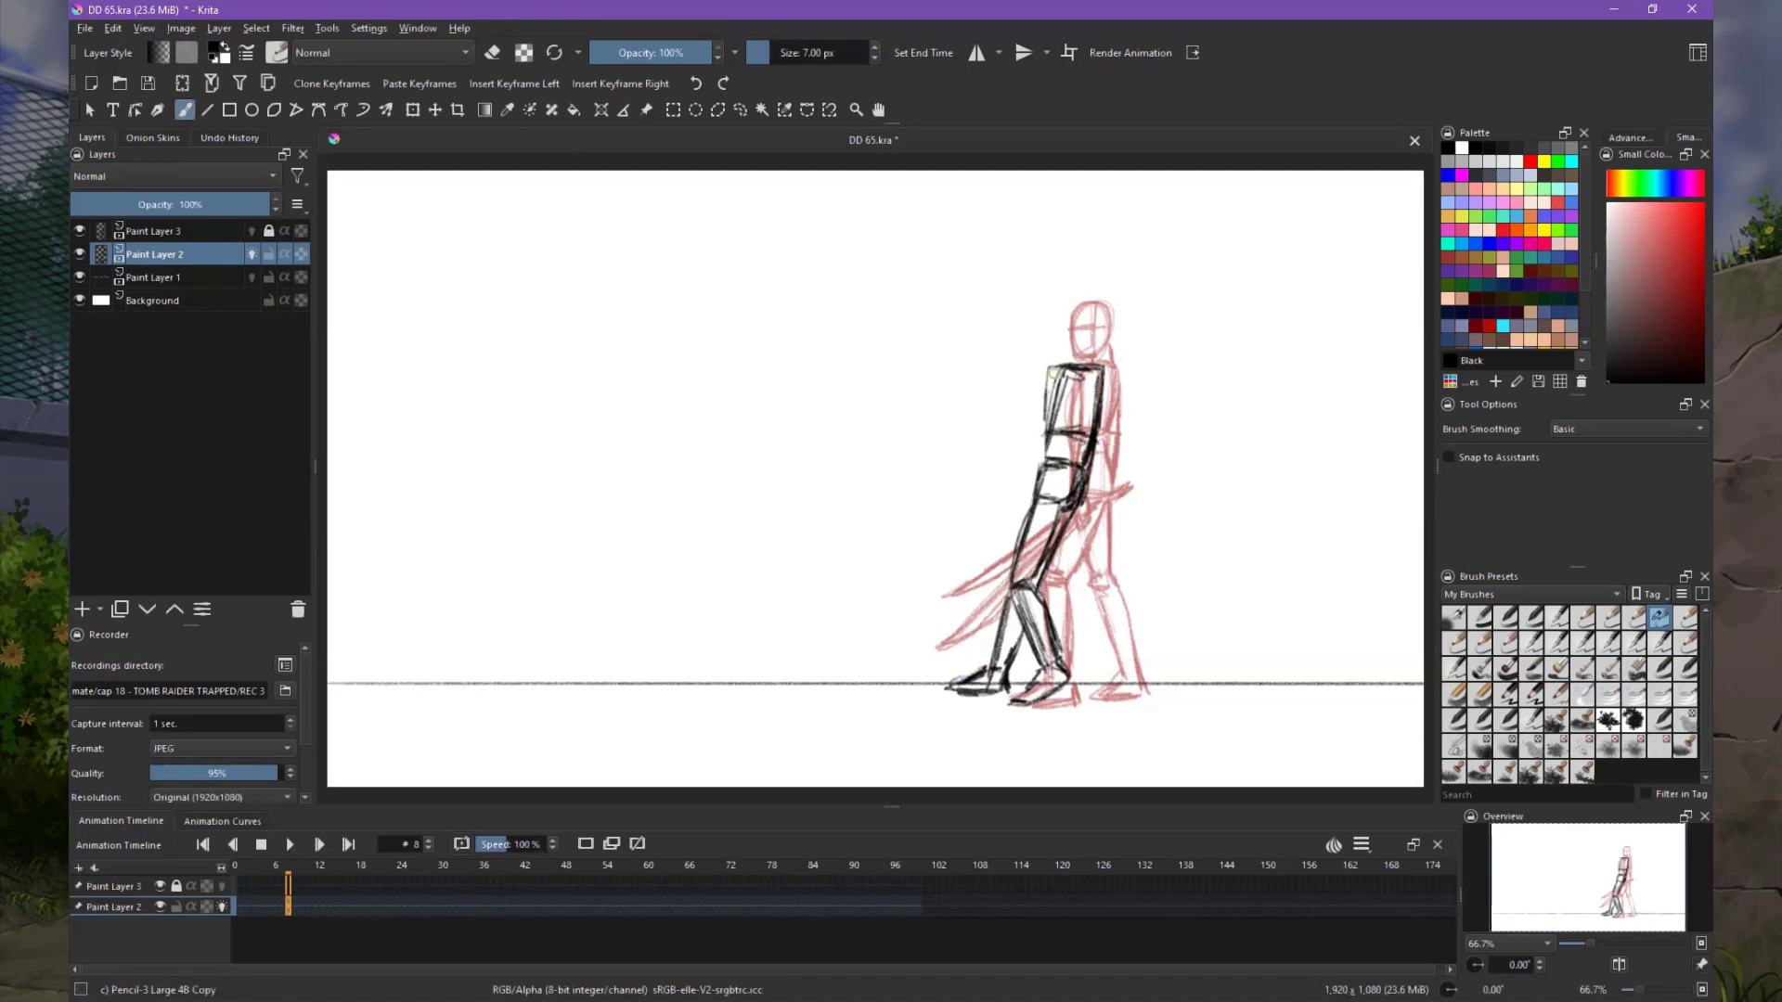
mouse_move(1049, 371)
left_mouse_down()
mouse_move(1081, 422)
mouse_move(905, 608)
left_mouse_up()
left_click_drag(1007, 501, 889, 625)
mouse_move(1053, 334)
left_mouse_down()
mouse_move(1081, 302)
mouse_move(1049, 357)
left_mouse_up()
left_click_drag(1062, 292, 1097, 370)
mouse_move(1041, 330)
left_mouse_down()
mouse_move(1081, 325)
mouse_move(1010, 478)
left_mouse_up()
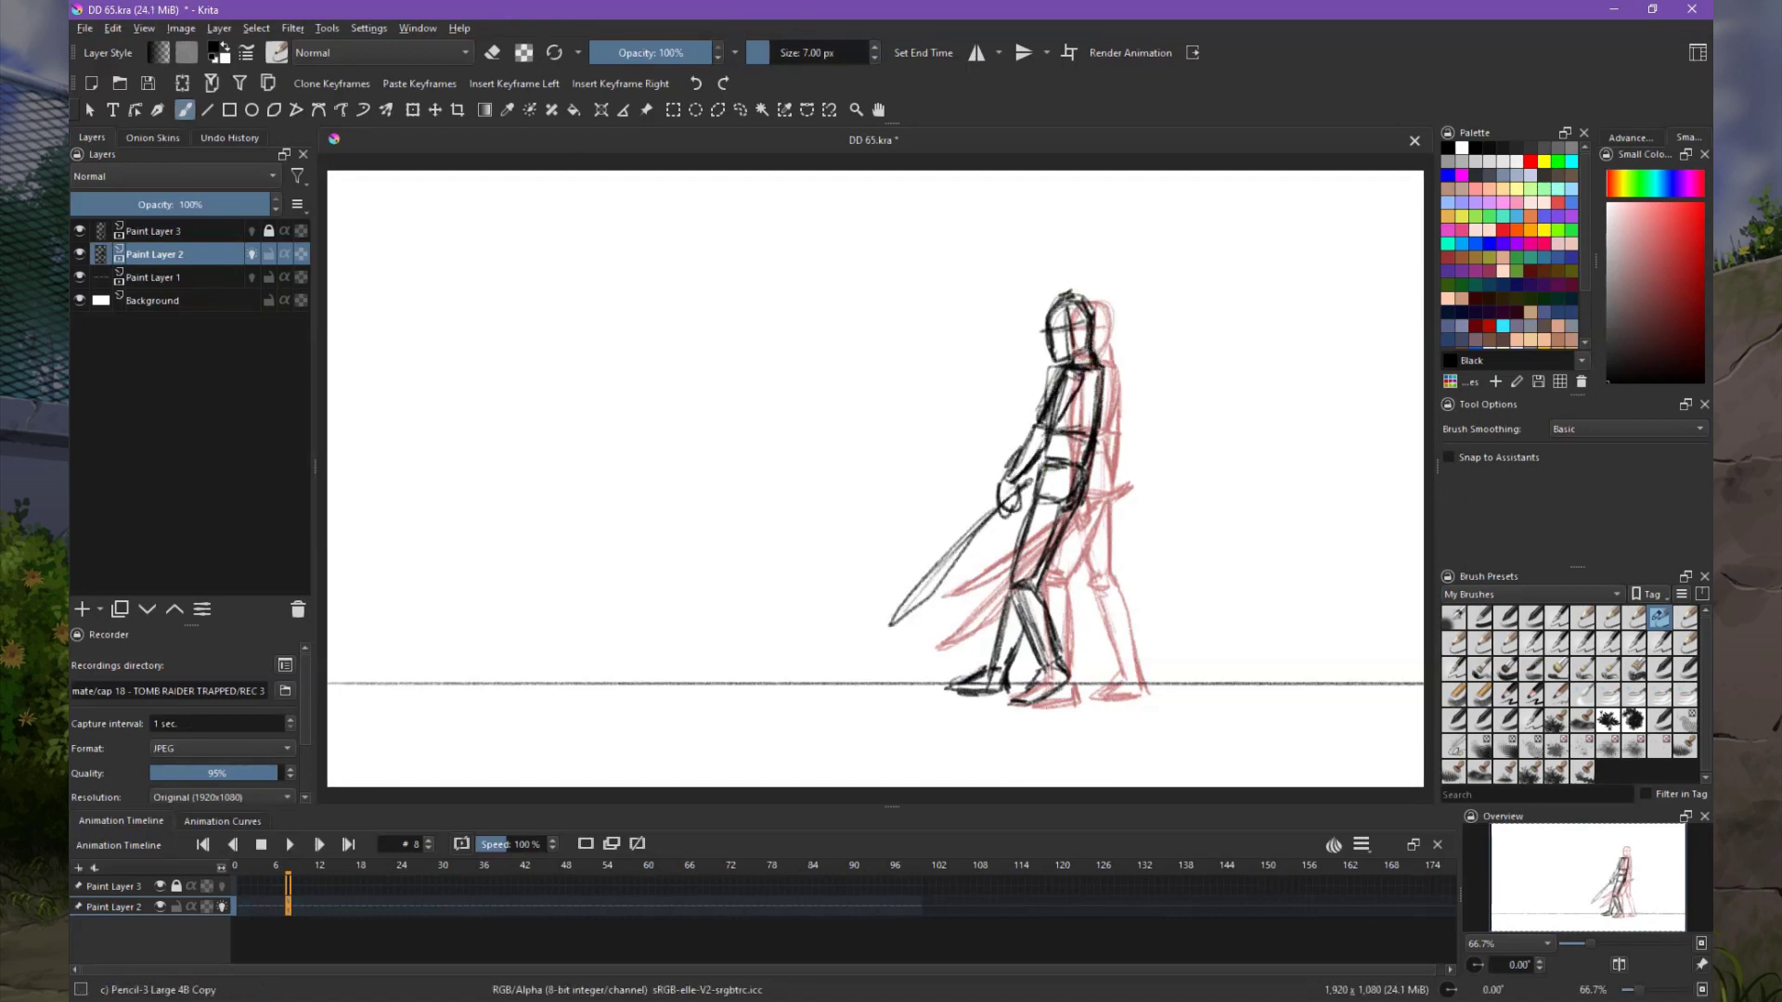
Erase stray torso lines, redraw the torso in black, and add a horizontal sword blade.
key("e")
left_click_drag(1104, 367, 1081, 478)
key("e")
key("e")
key("e")
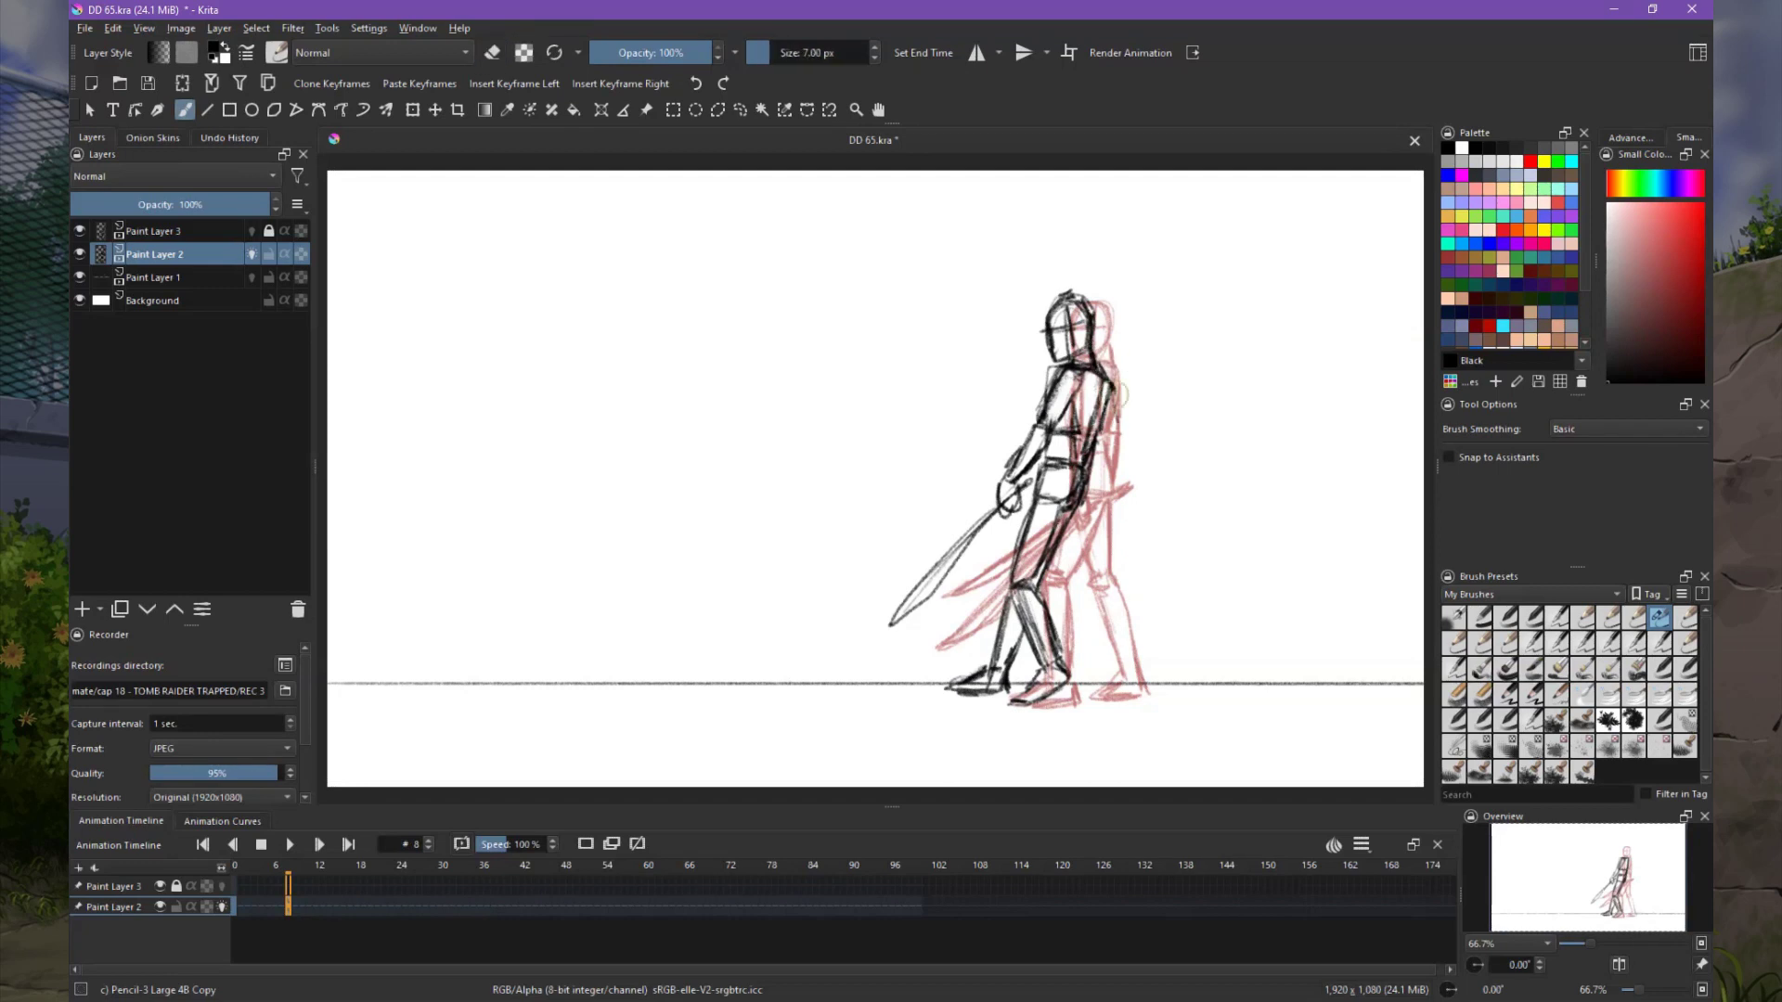
left_click_drag(1125, 383, 1095, 450)
mouse_move(898, 425)
left_mouse_down()
mouse_move(1048, 445)
mouse_move(900, 427)
left_mouse_up()
On empty frame 13, draw the standing leg, foot, hip and torso over the onion skin.
key("period")
key("period")
key("period")
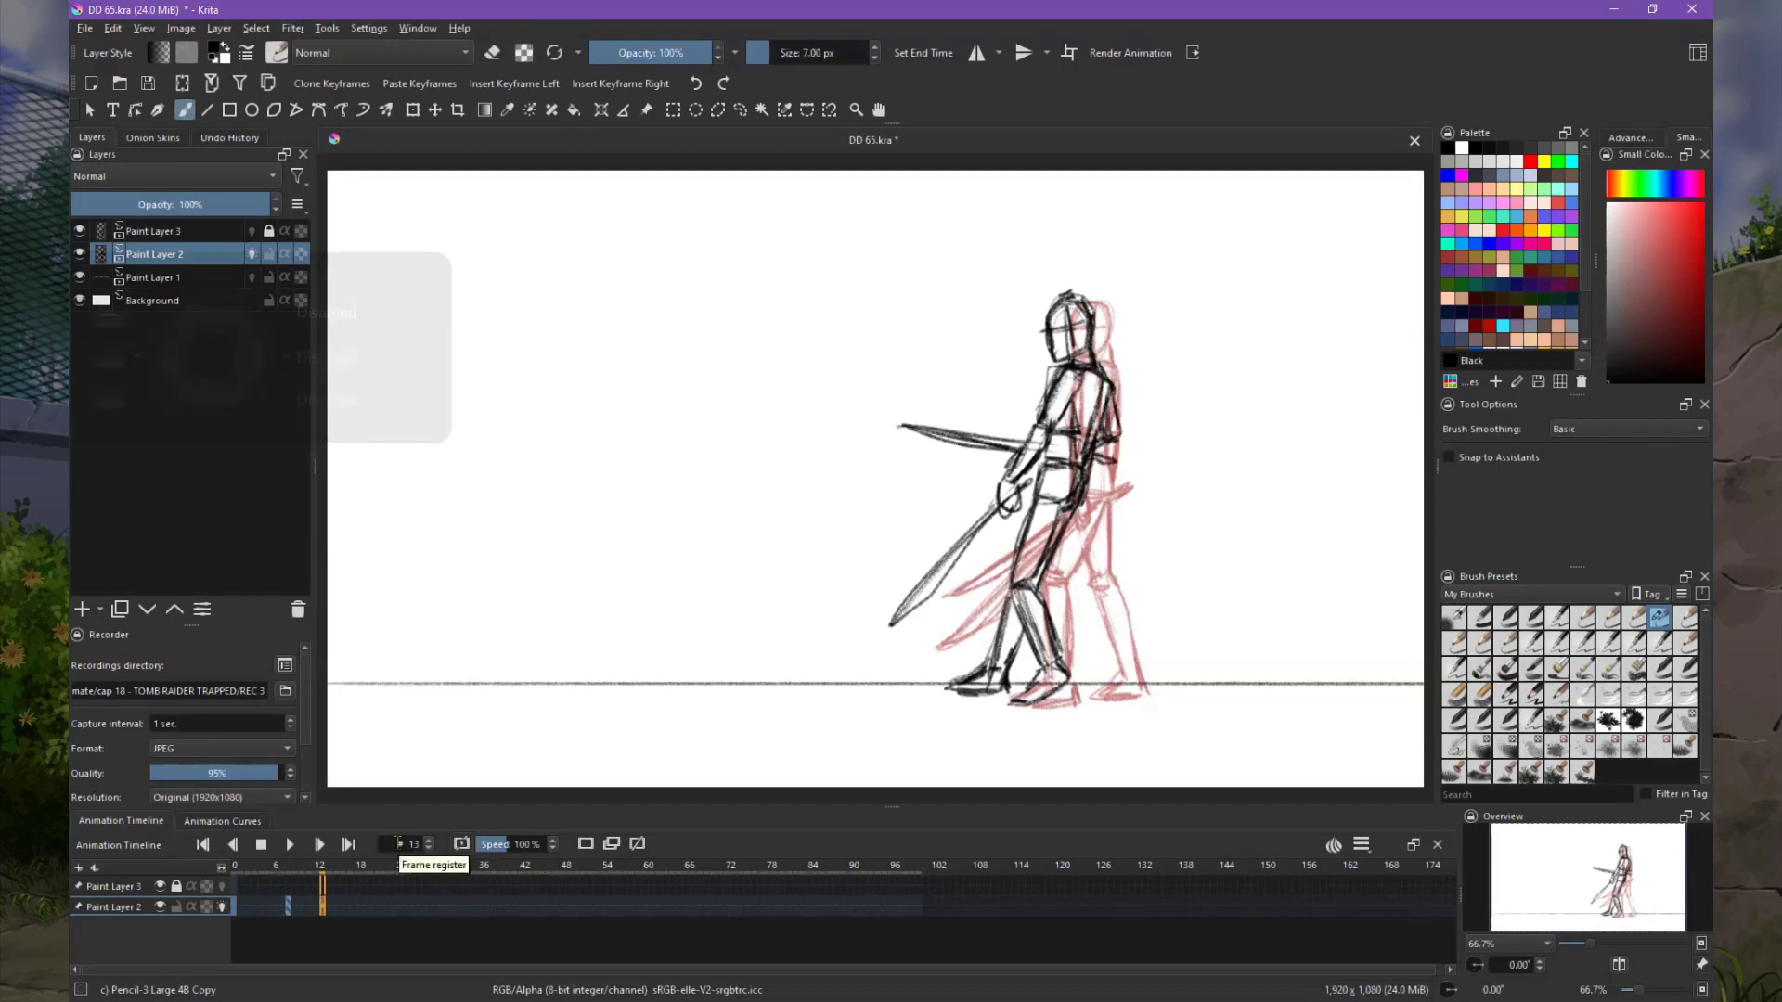
mouse_move(951, 692)
left_mouse_down()
mouse_move(1006, 689)
mouse_move(979, 589)
mouse_move(1007, 677)
left_mouse_up()
left_click_drag(982, 585, 1012, 506)
left_click_drag(1035, 515, 1002, 677)
mouse_move(1022, 455)
left_mouse_down()
mouse_move(1030, 511)
mouse_move(1048, 506)
mouse_move(1025, 371)
left_mouse_up()
left_click_drag(1039, 380, 1077, 473)
Erase and redraw the upper torso, then draw the back, arm and raised thigh and shin.
key("e")
left_click_drag(1039, 388, 1072, 437)
key("e")
mouse_move(1021, 445)
left_mouse_down()
mouse_move(1058, 399)
mouse_move(1077, 487)
left_mouse_up()
mouse_move(1012, 464)
left_mouse_down()
mouse_move(993, 497)
mouse_move(909, 506)
left_mouse_up()
mouse_move(907, 496)
left_mouse_down()
mouse_move(961, 590)
mouse_move(905, 621)
mouse_move(979, 594)
left_mouse_up()
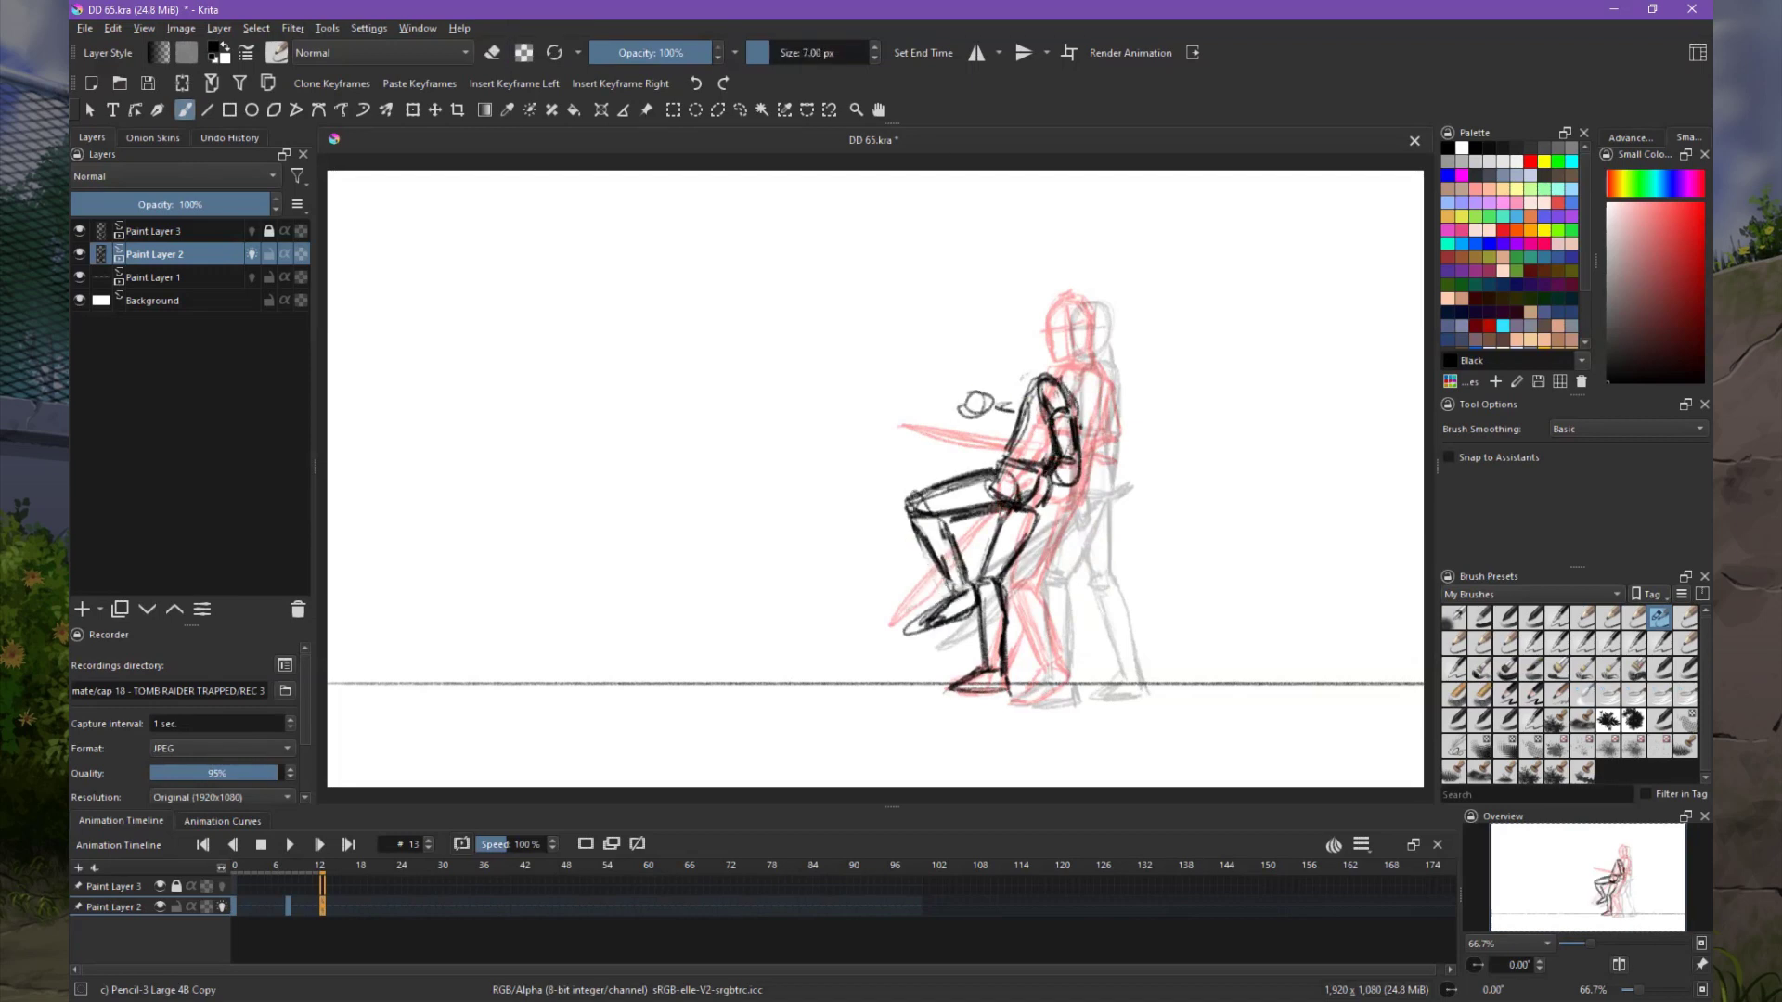
Draw the sword raised overhead with gripping hand, a hip stroke and helmeted head, then compare with the previous frame.
mouse_move(970, 413)
left_mouse_down()
mouse_move(1020, 403)
mouse_move(1063, 271)
left_mouse_up()
left_click_drag(979, 399, 956, 429)
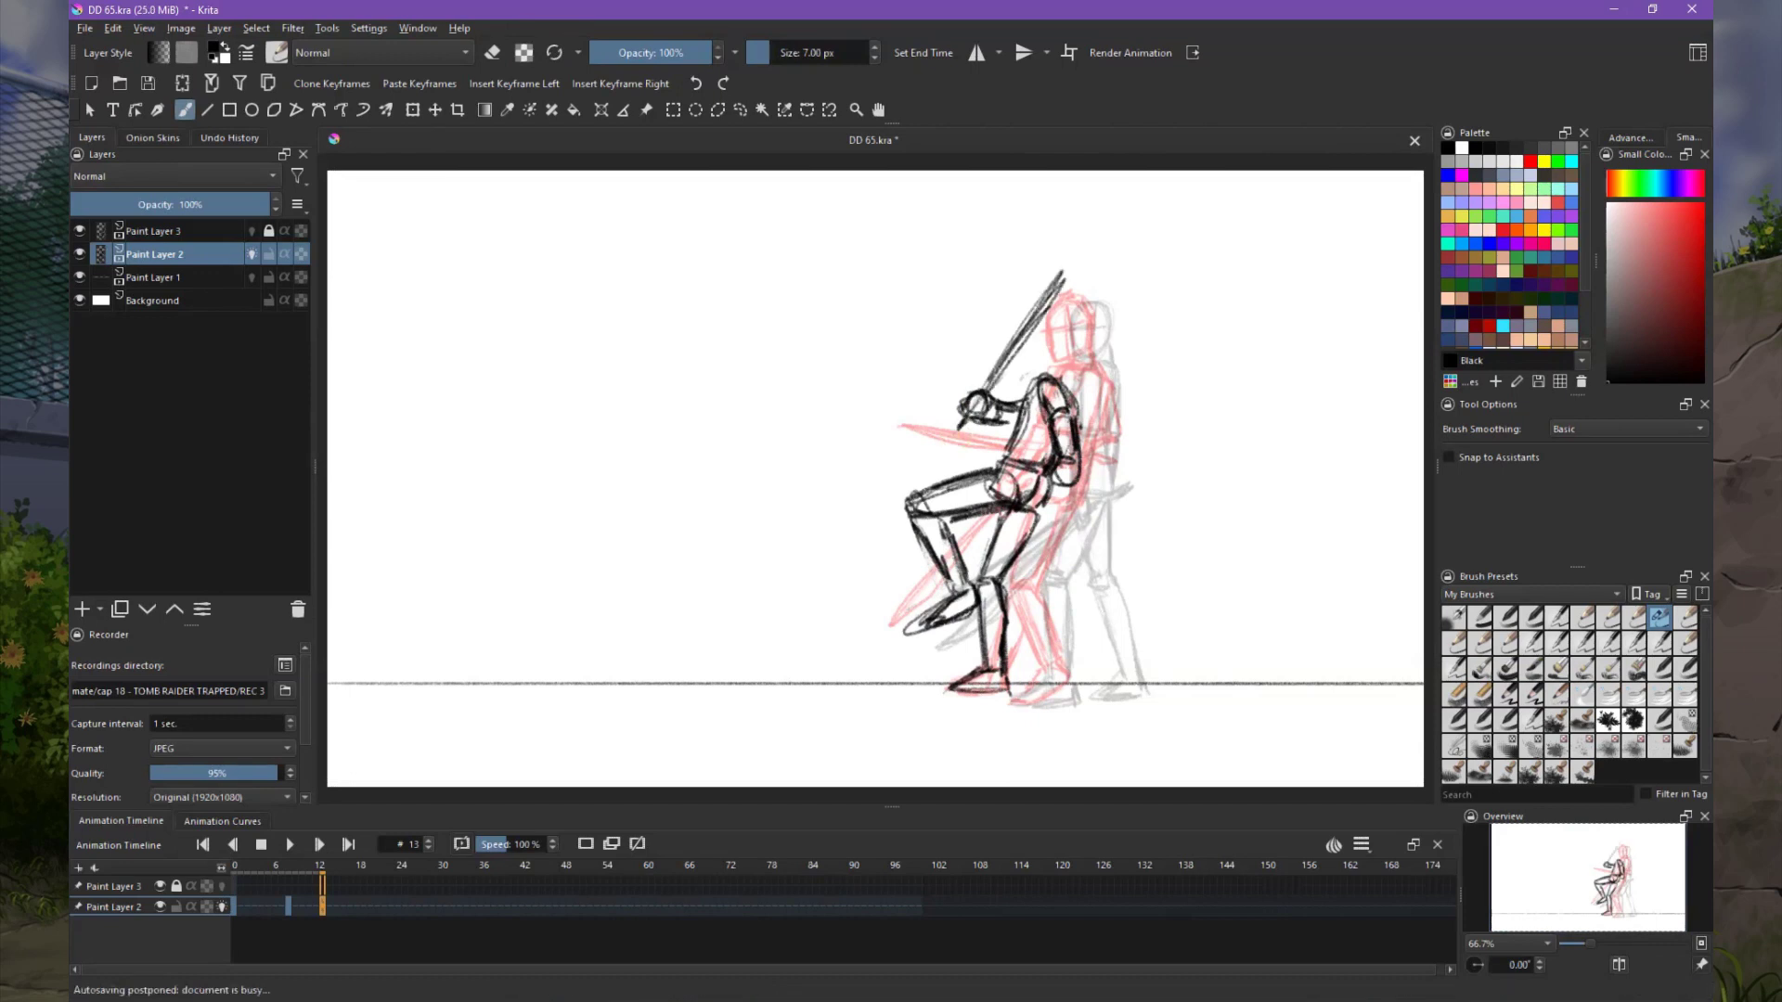
left_click_drag(886, 571, 1113, 457)
mouse_move(1025, 371)
left_mouse_down()
mouse_move(1058, 323)
mouse_move(1067, 395)
left_mouse_up()
key("Left")
On frame 17, draw the standing leg, foot, torso, helmeted head, back line and trailing hair.
key("Right")
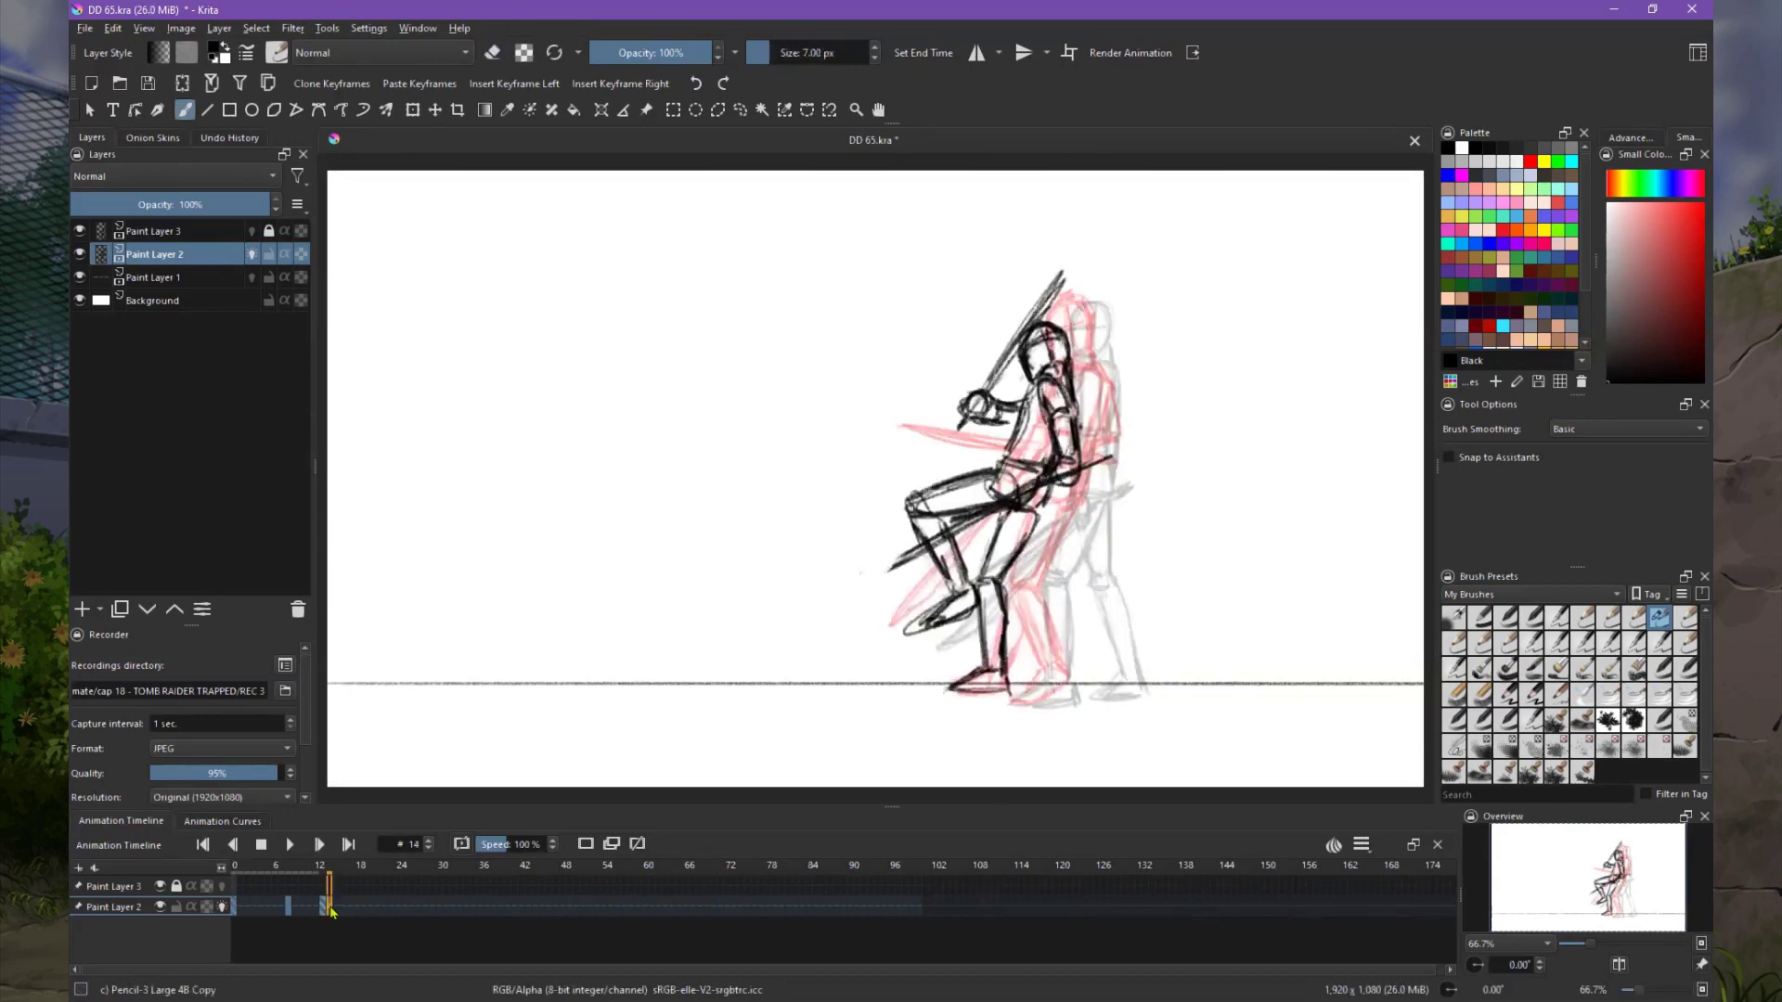
key("Right")
key("Right")
key("Right")
mouse_move(993, 518)
left_mouse_down()
mouse_move(977, 577)
mouse_move(1002, 586)
left_mouse_up()
mouse_move(979, 580)
left_mouse_down()
mouse_move(984, 682)
mouse_move(1007, 687)
left_mouse_up()
left_click_drag(998, 505, 977, 584)
left_click_drag(1044, 380, 993, 520)
mouse_move(1086, 408)
left_mouse_down()
mouse_move(1021, 538)
mouse_move(1040, 459)
left_mouse_up()
mouse_move(1030, 381)
left_mouse_down()
mouse_move(1072, 334)
mouse_move(1058, 325)
mouse_move(1093, 414)
left_mouse_up()
mouse_move(1044, 373)
left_mouse_down()
mouse_move(1111, 440)
mouse_move(1002, 508)
left_mouse_up()
Draw the arms, the raised kicking leg and foot, a long horizontal staff, and a sword at the back hand.
mouse_move(1049, 468)
left_mouse_down()
mouse_move(1007, 502)
mouse_move(799, 419)
left_mouse_up()
mouse_move(993, 478)
left_mouse_down()
mouse_move(815, 439)
mouse_move(928, 475)
left_mouse_up()
mouse_move(1026, 464)
left_mouse_down()
mouse_move(1002, 511)
mouse_move(807, 439)
left_mouse_up()
mouse_move(965, 475)
left_mouse_down()
mouse_move(798, 423)
mouse_move(778, 373)
left_mouse_up()
left_click_drag(778, 376, 782, 444)
left_click_drag(1165, 362, 905, 360)
mouse_move(979, 352)
left_mouse_down()
mouse_move(1009, 369)
mouse_move(1160, 363)
left_mouse_up()
left_click_drag(1035, 366, 1207, 371)
mouse_move(1016, 371)
left_mouse_down()
mouse_move(984, 419)
mouse_move(1134, 485)
mouse_move(1097, 616)
left_mouse_up()
left_click_drag(1125, 486, 1109, 654)
Select the raised leg, shift it slightly right, and compare against keyframe 13.
key("ctrl+r")
left_click_drag(756, 318, 935, 538)
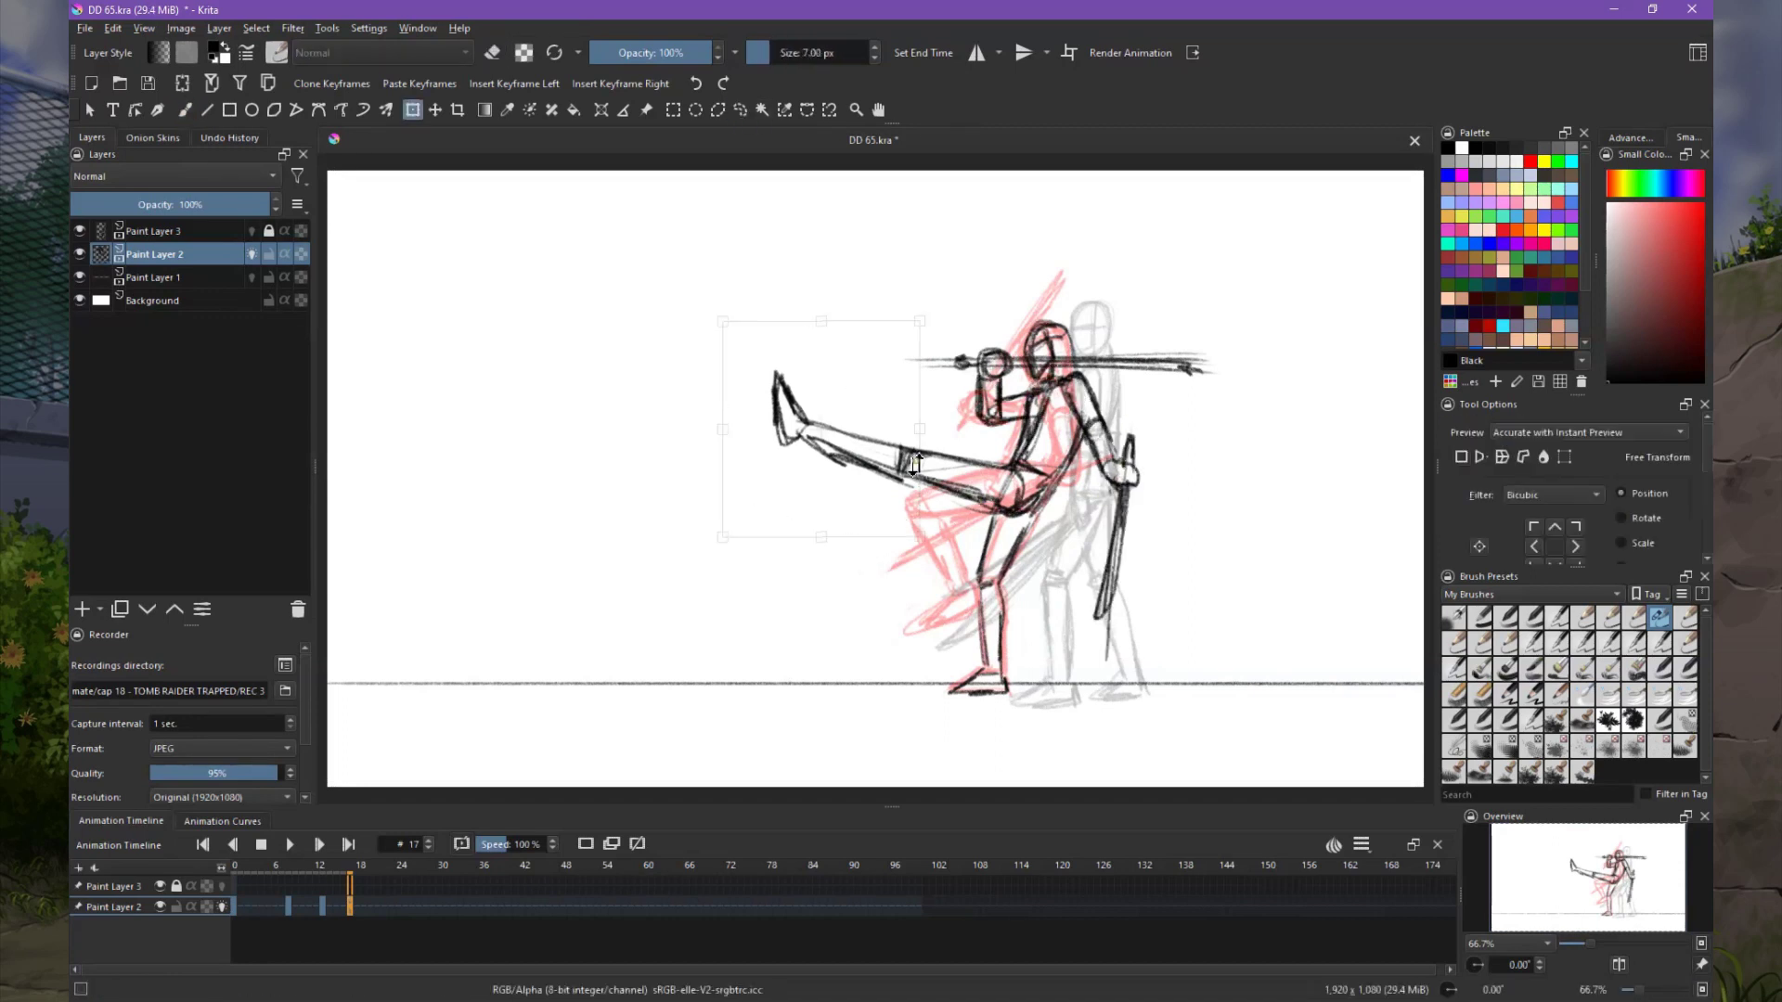
key("ctrl+t")
left_click_drag(836, 436, 857, 436)
key("Return")
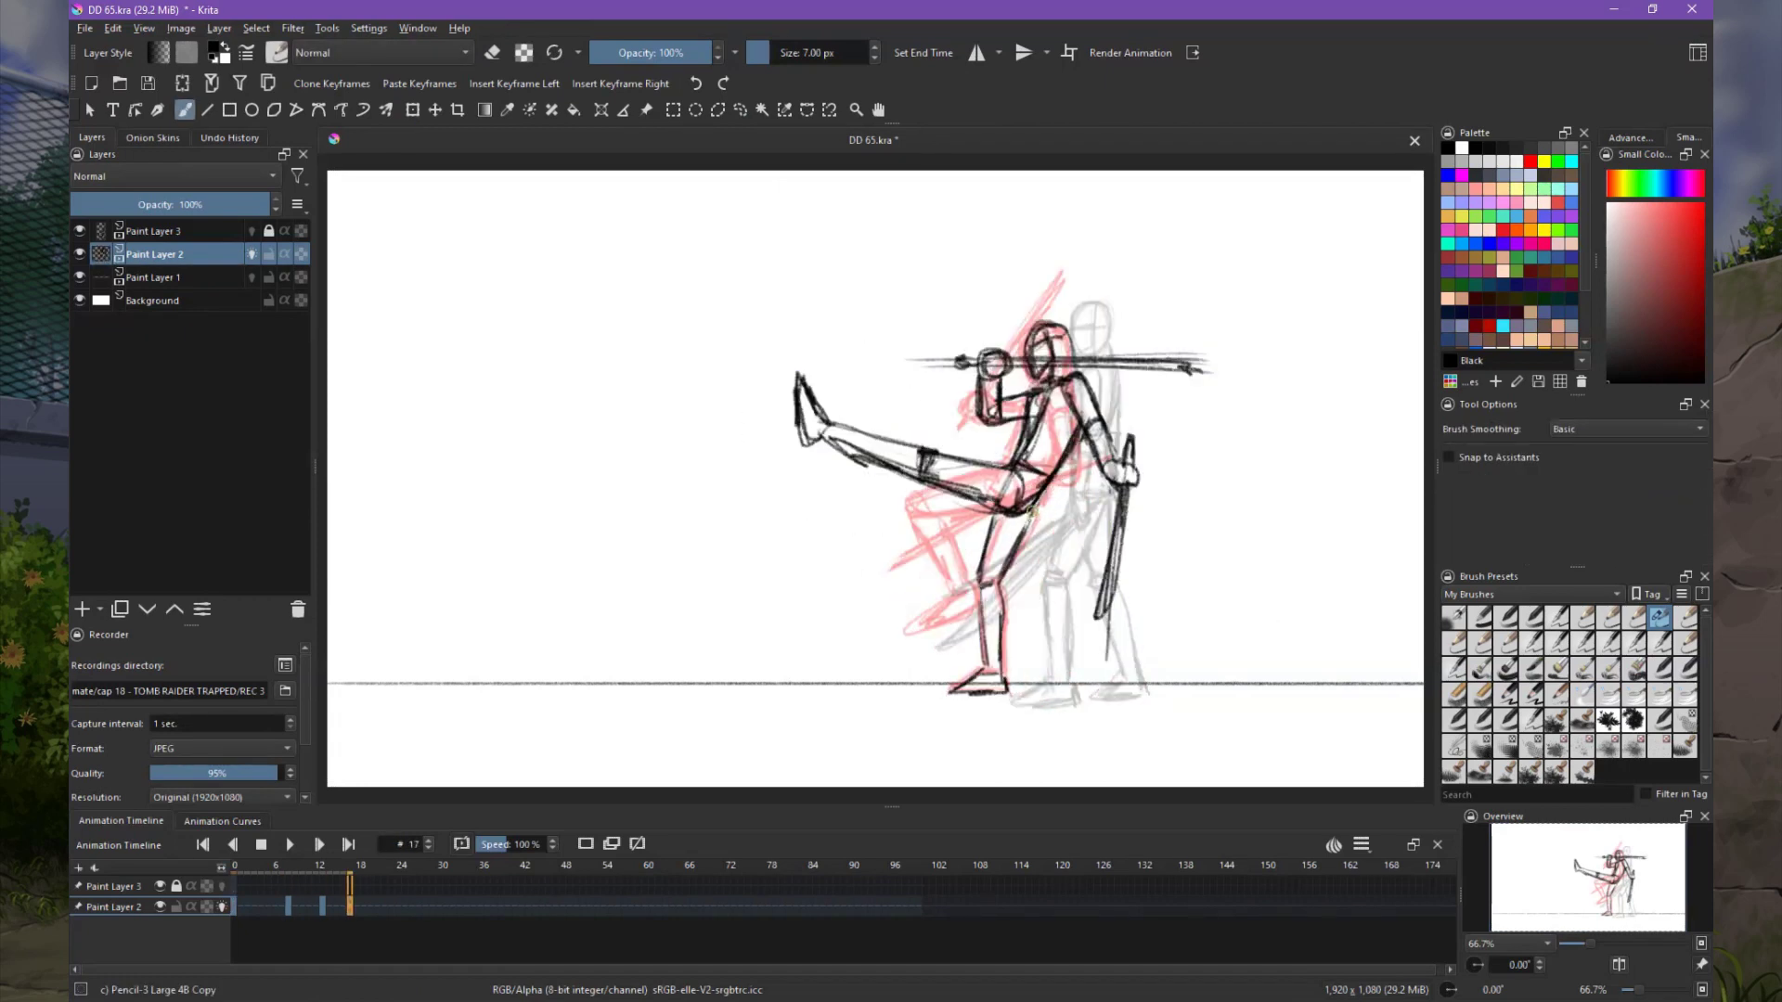
key("alt+Left")
key("alt+Right")
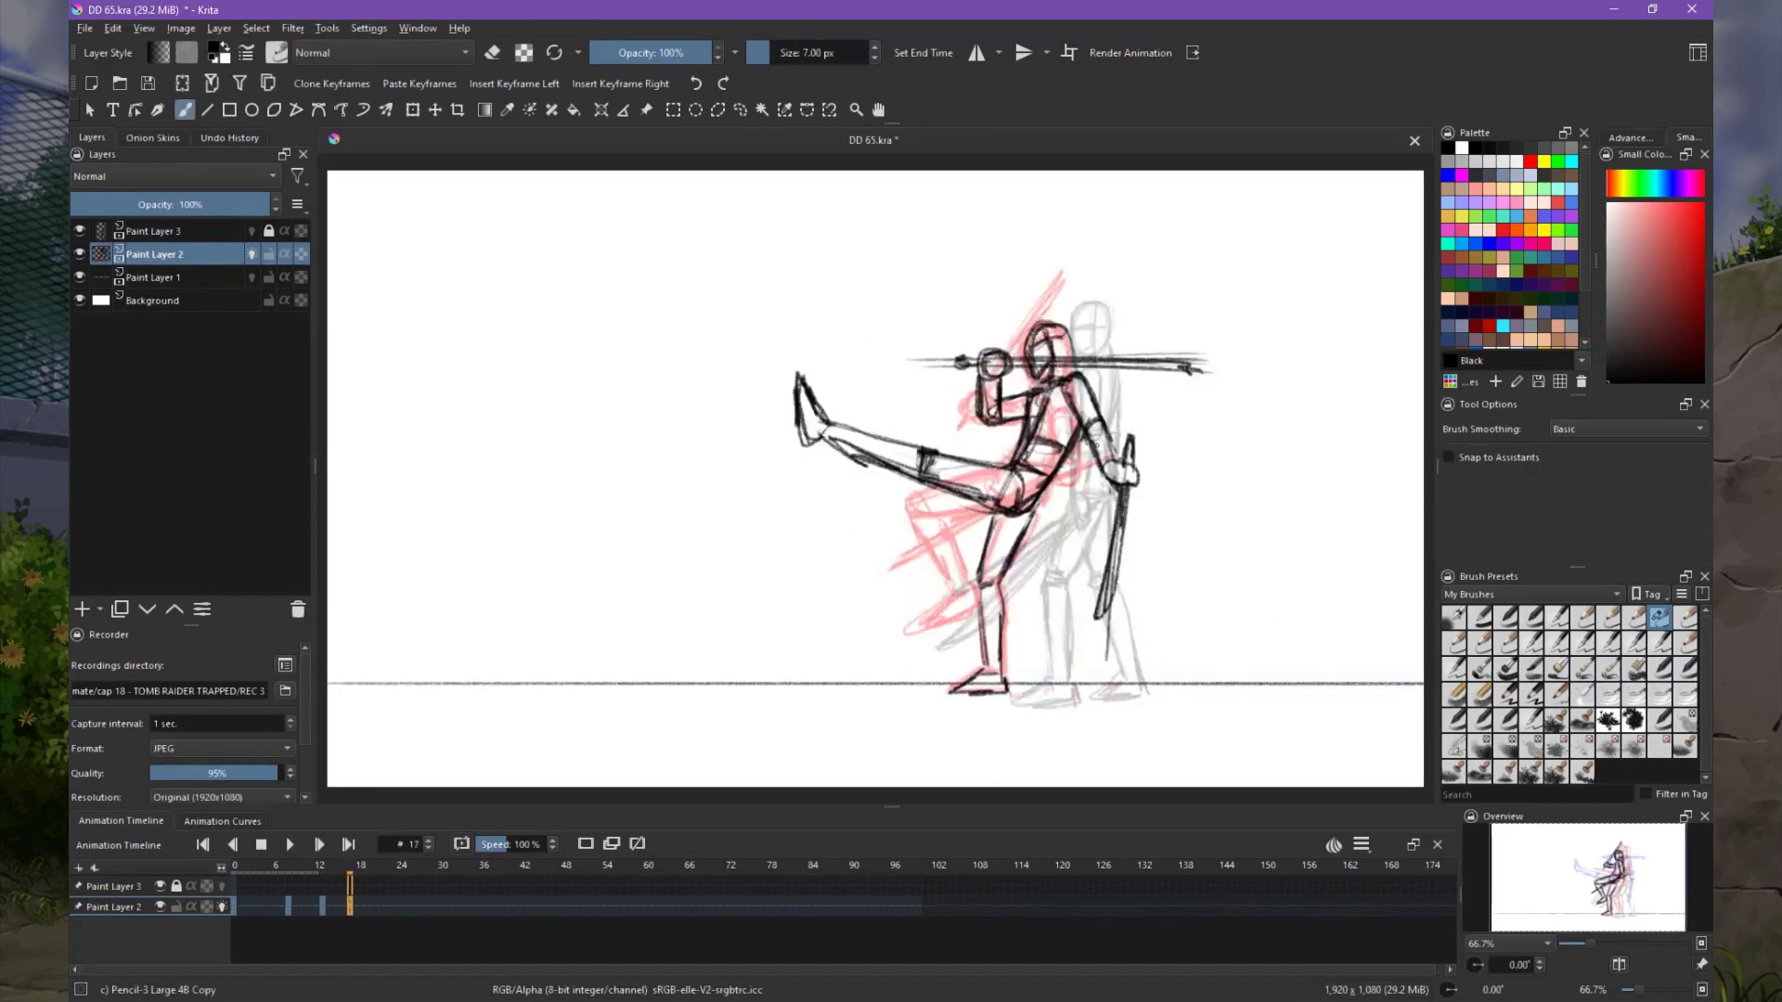
Erase the old arm and sword, then draw an outstretched arm holding a long sword.
key("e")
left_click_drag(1110, 473, 1114, 613)
key("e")
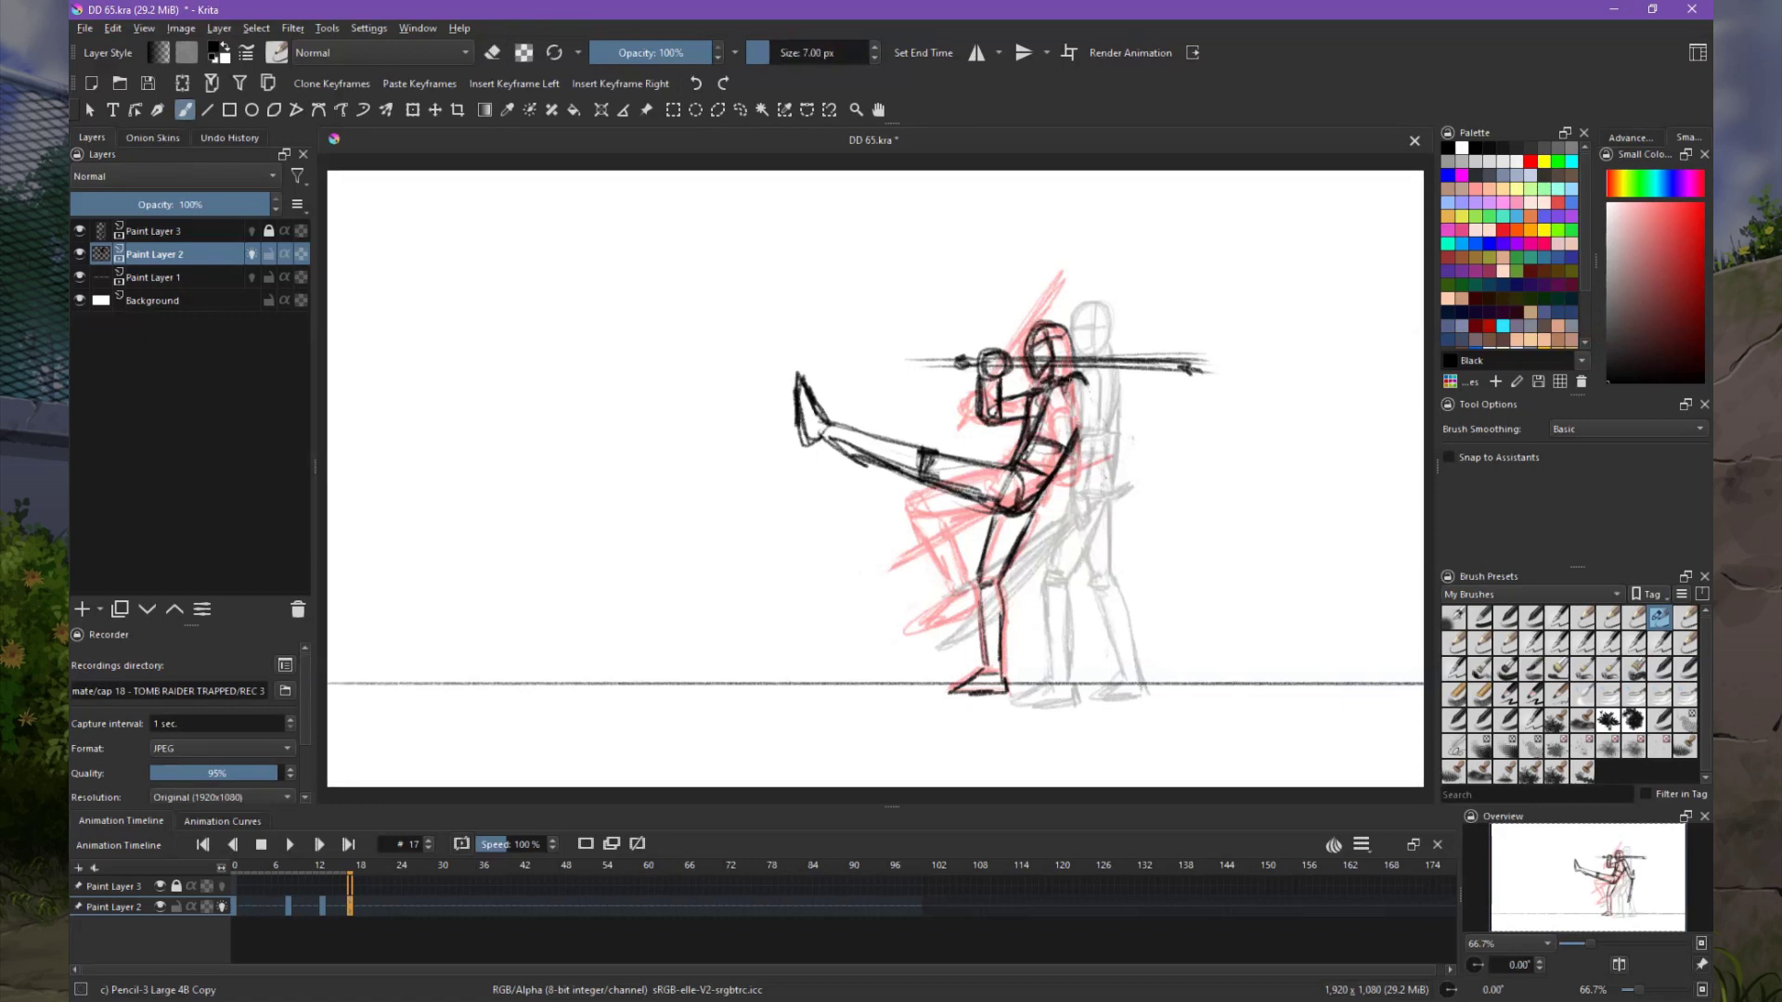
left_click_drag(1076, 381, 1322, 546)
key("e")
key("e")
mouse_move(961, 357)
left_mouse_down()
mouse_move(1012, 418)
mouse_move(1197, 364)
left_mouse_up()
On frame 26, draw the bent leg, thigh, rounded pelvis, knee and shin of the crouching fighter.
key("Right")
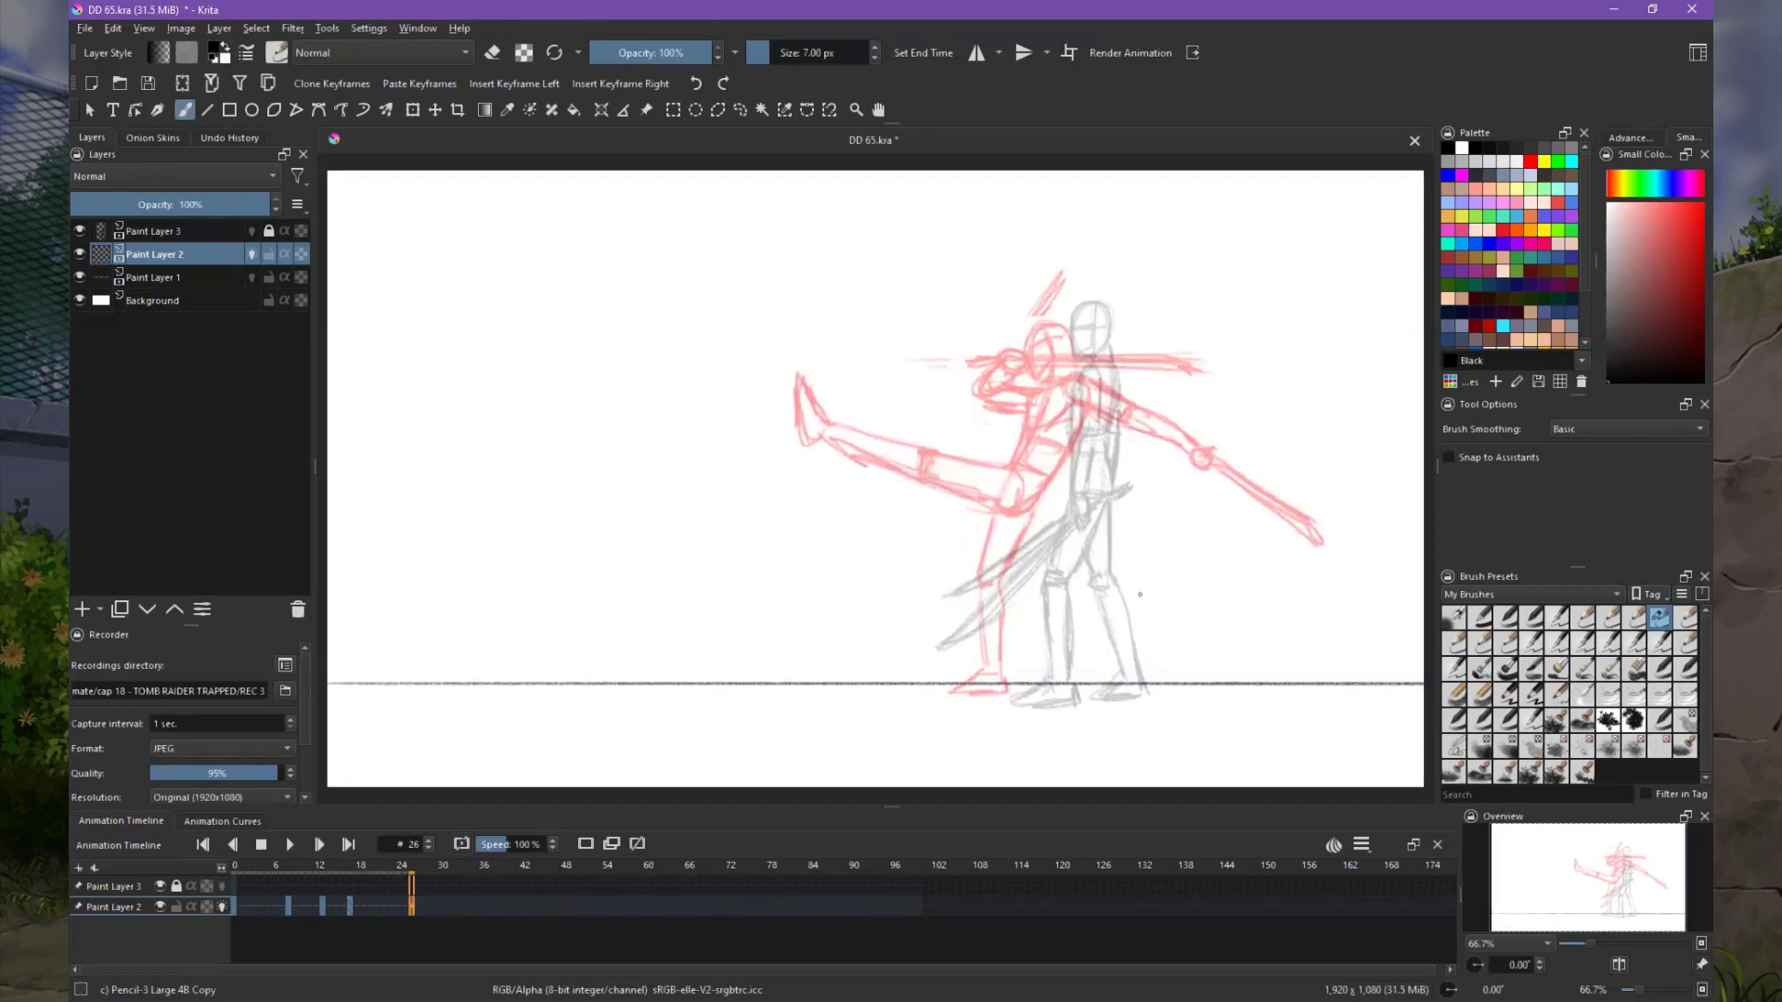
mouse_move(936, 594)
left_mouse_down()
mouse_move(980, 515)
mouse_move(1013, 687)
mouse_move(970, 511)
left_mouse_up()
left_click_drag(956, 587, 985, 525)
mouse_move(893, 490)
left_mouse_down()
mouse_move(984, 489)
mouse_move(1014, 525)
mouse_move(880, 512)
left_mouse_up()
mouse_move(982, 525)
left_mouse_down()
mouse_move(905, 535)
mouse_move(886, 594)
left_mouse_up()
left_click_drag(879, 515, 884, 543)
mouse_move(886, 547)
left_mouse_down()
mouse_move(952, 568)
mouse_move(919, 622)
left_mouse_up()
left_click_drag(965, 526, 893, 576)
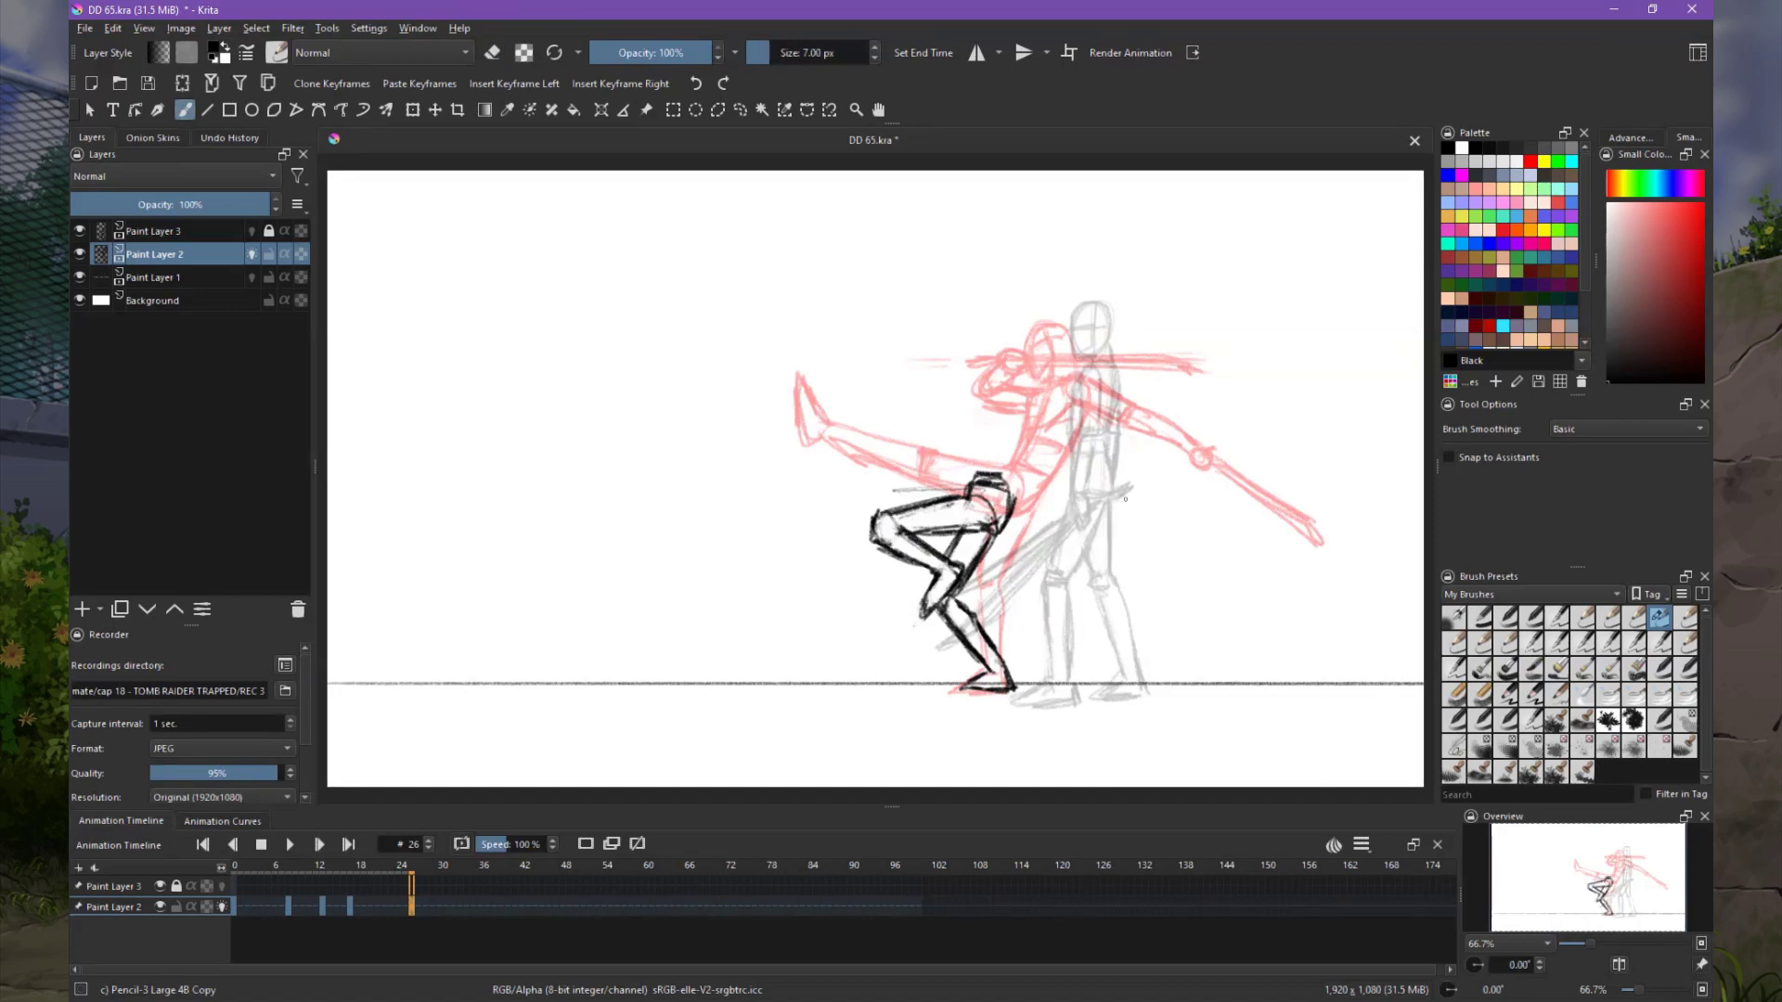
Draw the spine, shoulder, torso side lines and a small oval head.
left_click_drag(970, 475, 984, 409)
mouse_move(991, 386)
left_mouse_down()
mouse_move(1025, 397)
mouse_move(975, 478)
left_mouse_up()
mouse_move(993, 385)
left_mouse_down()
mouse_move(1041, 401)
mouse_move(1002, 524)
left_mouse_up()
mouse_move(991, 335)
left_mouse_down()
mouse_move(1019, 334)
mouse_move(1025, 385)
left_mouse_up()
left_click_drag(993, 427, 972, 492)
mouse_move(1006, 381)
left_mouse_down()
mouse_move(979, 460)
mouse_move(993, 464)
left_mouse_up()
Draw the bent arm to a fist, a long arm reaching right, and a sword angled down, then compare frames.
mouse_move(1007, 423)
left_mouse_down()
mouse_move(1062, 371)
mouse_move(1116, 480)
left_mouse_up()
left_click_drag(1106, 473, 1123, 499)
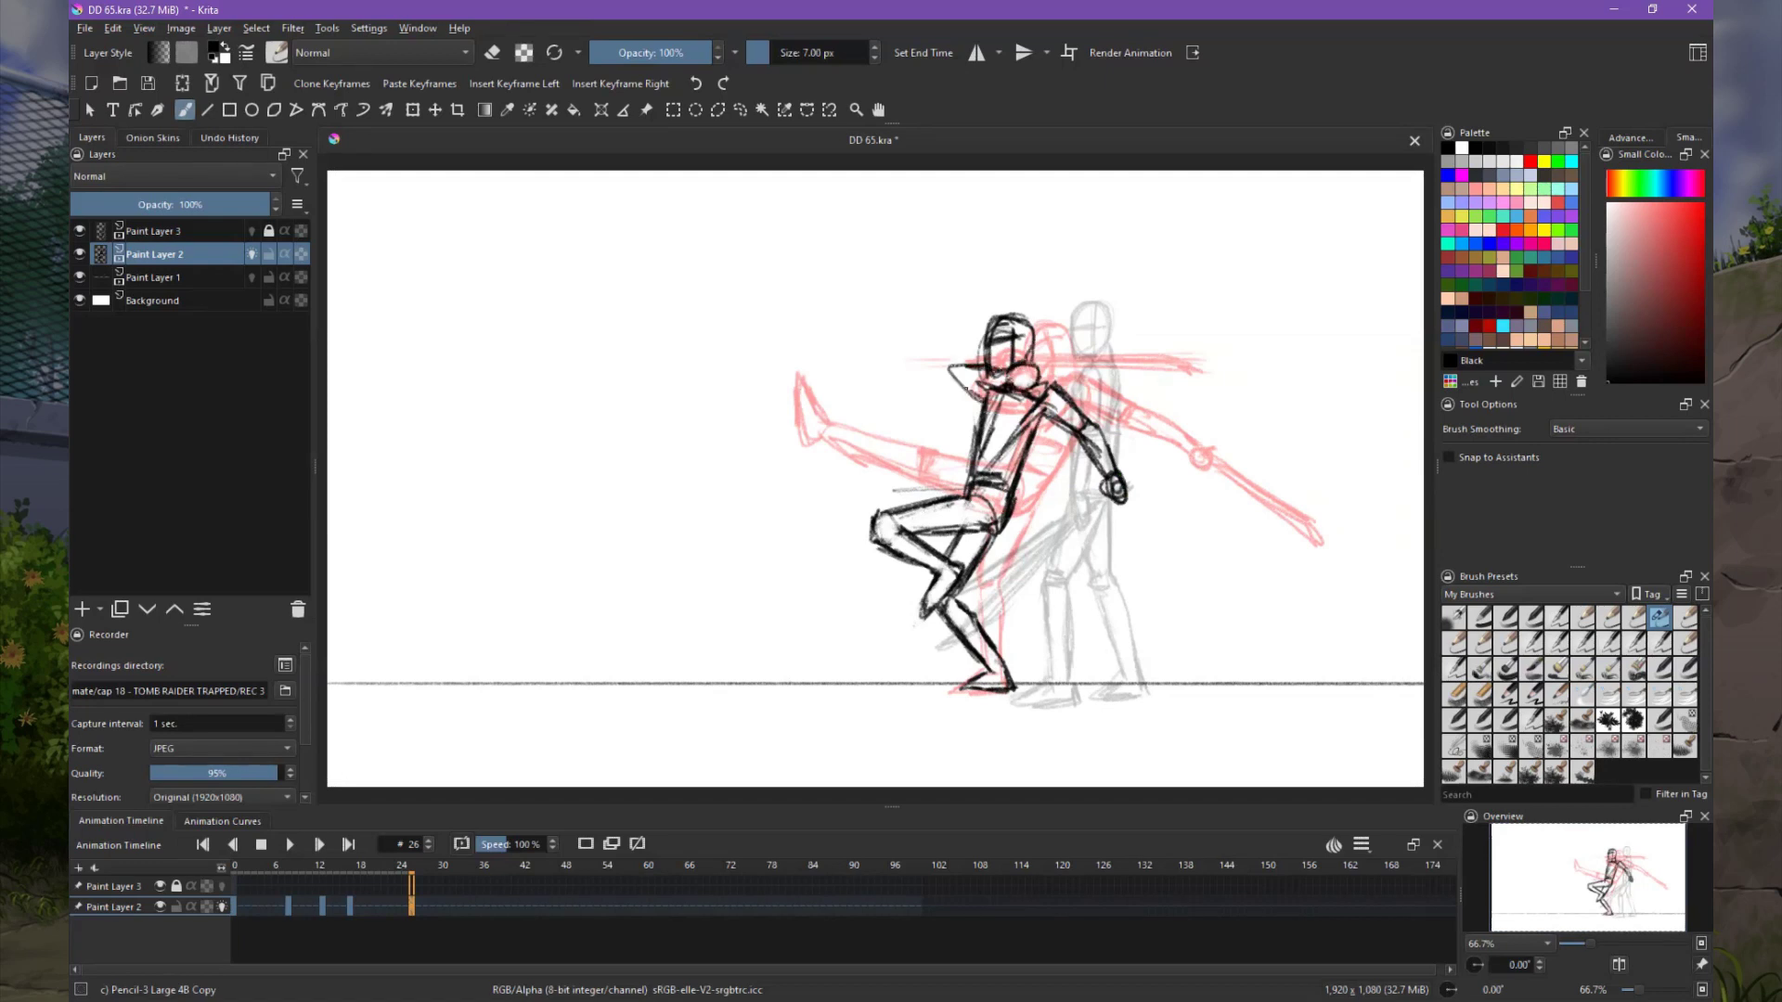
mouse_move(956, 366)
left_mouse_down()
mouse_move(1016, 380)
mouse_move(982, 478)
mouse_move(1184, 370)
left_mouse_up()
left_click_drag(1039, 364, 1162, 368)
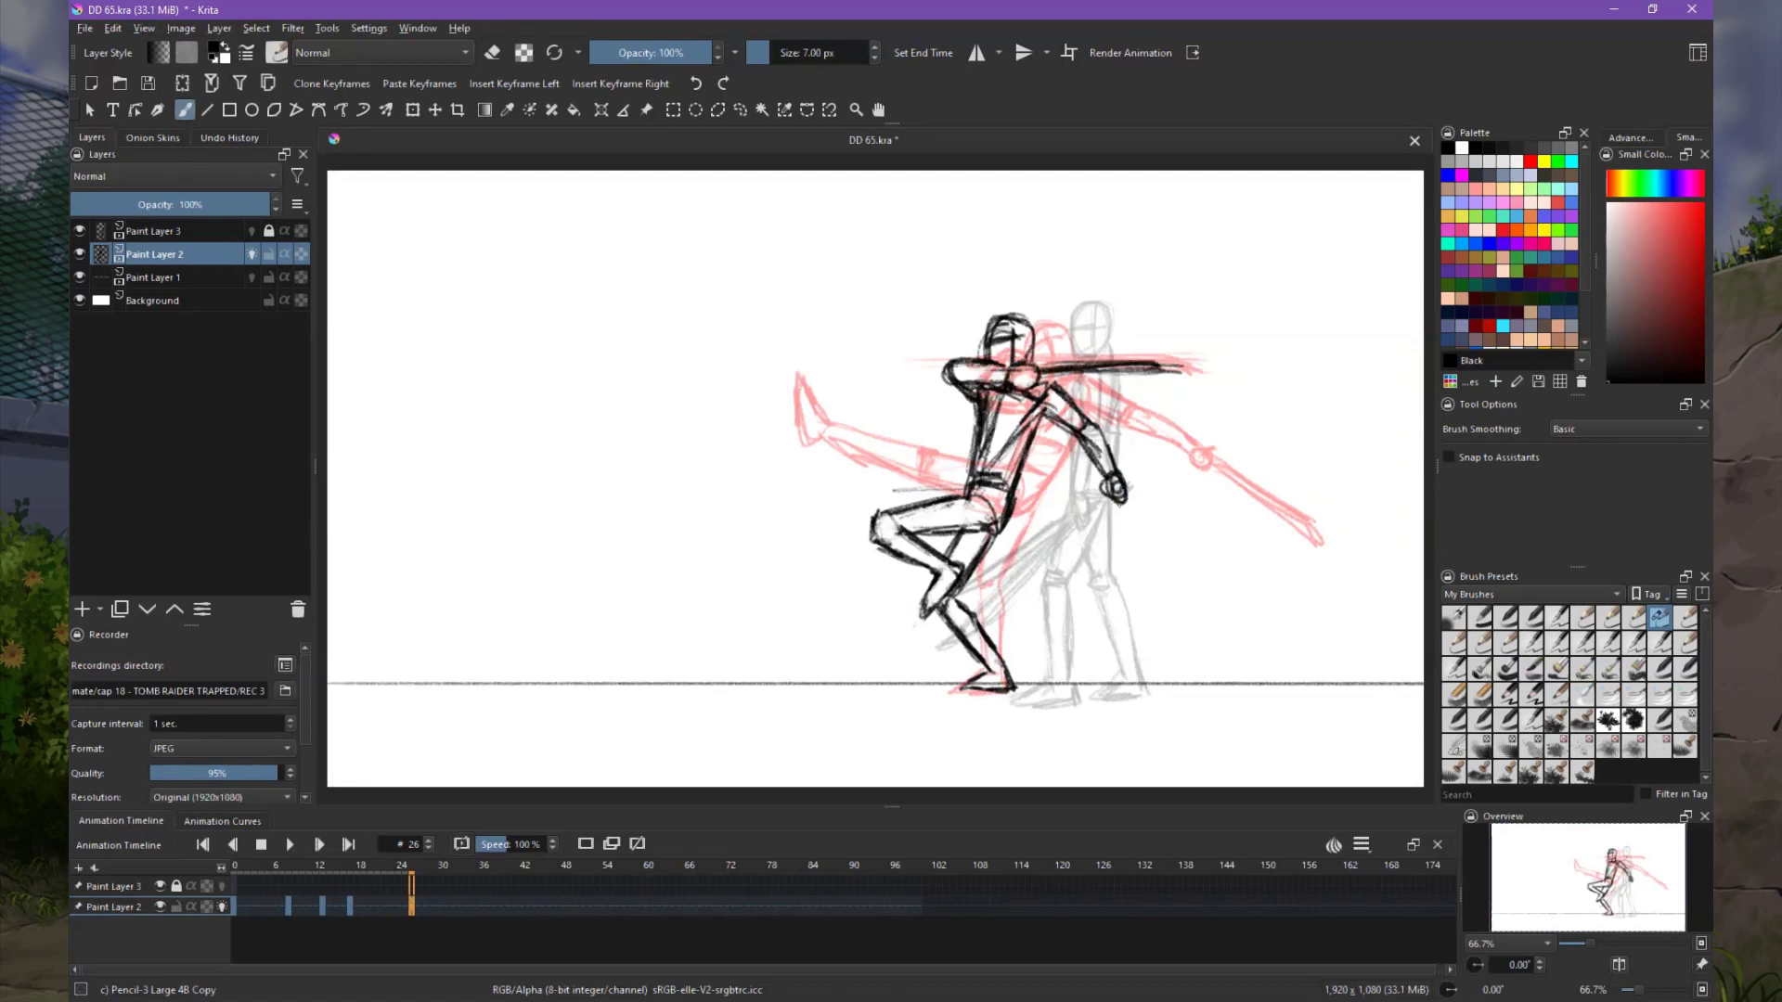
left_click_drag(1115, 478, 1146, 620)
key("Left")
key("Right")
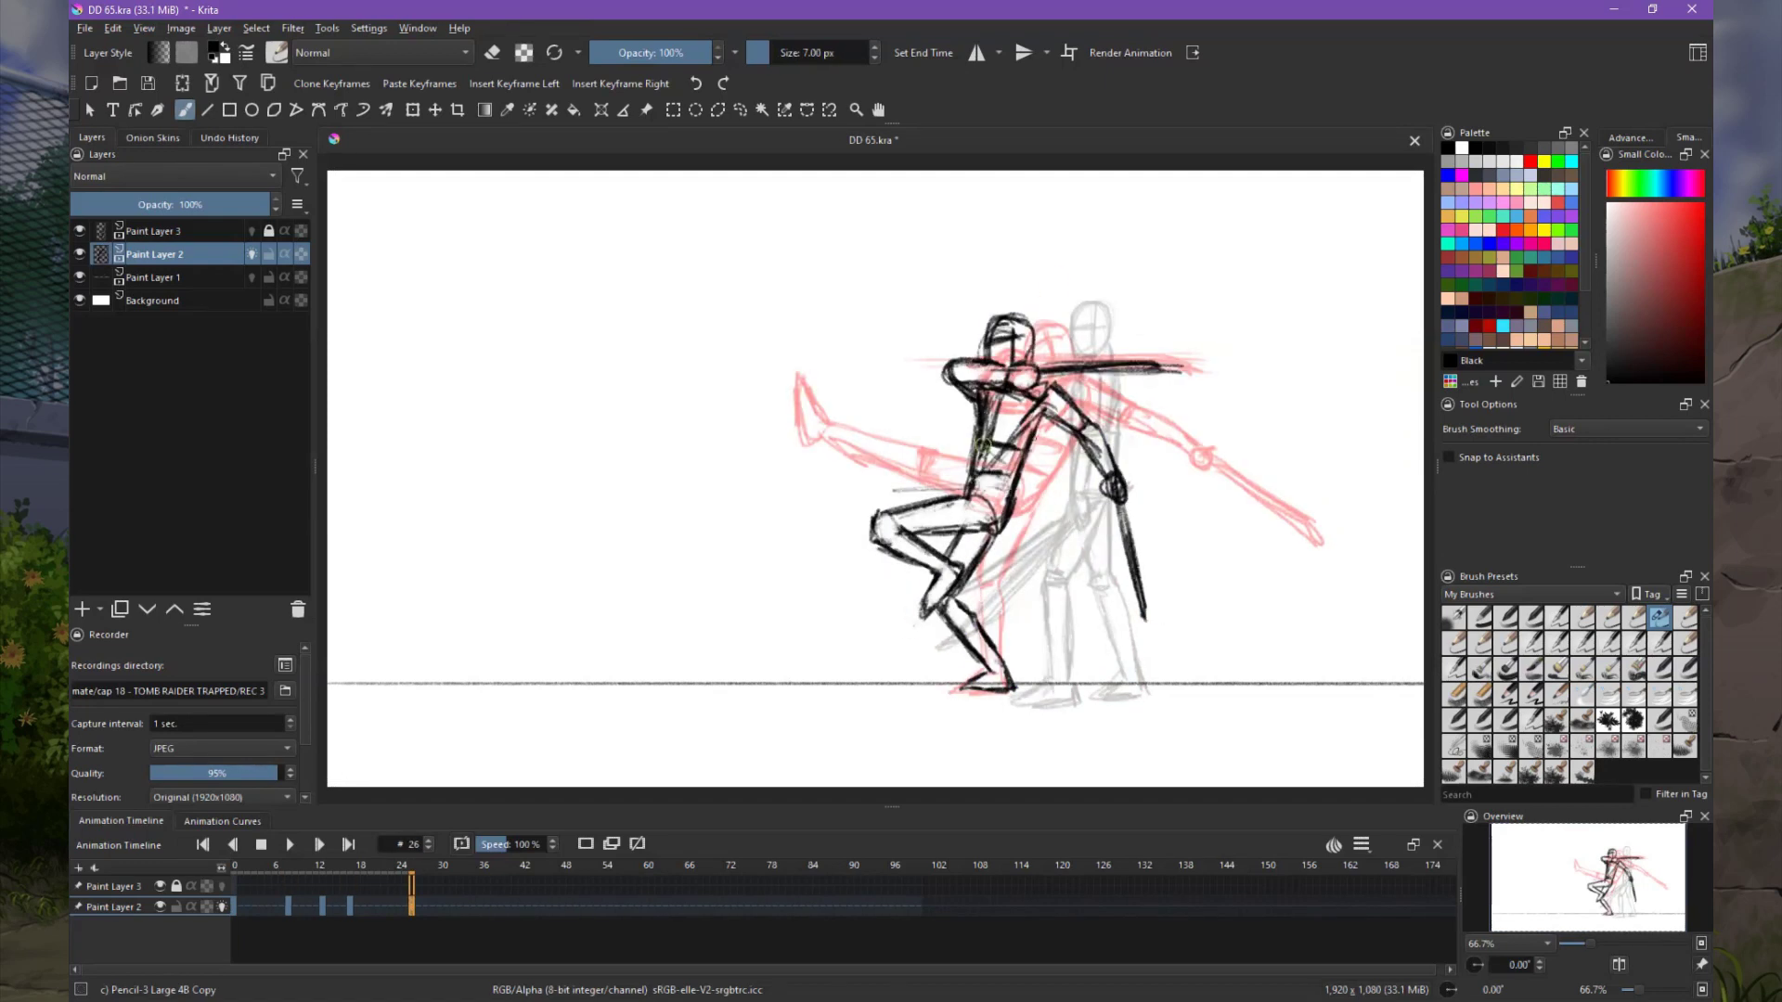
Start frame 34 with the first black leg strokes traced over the red onion skin.
key("ctrl+t")
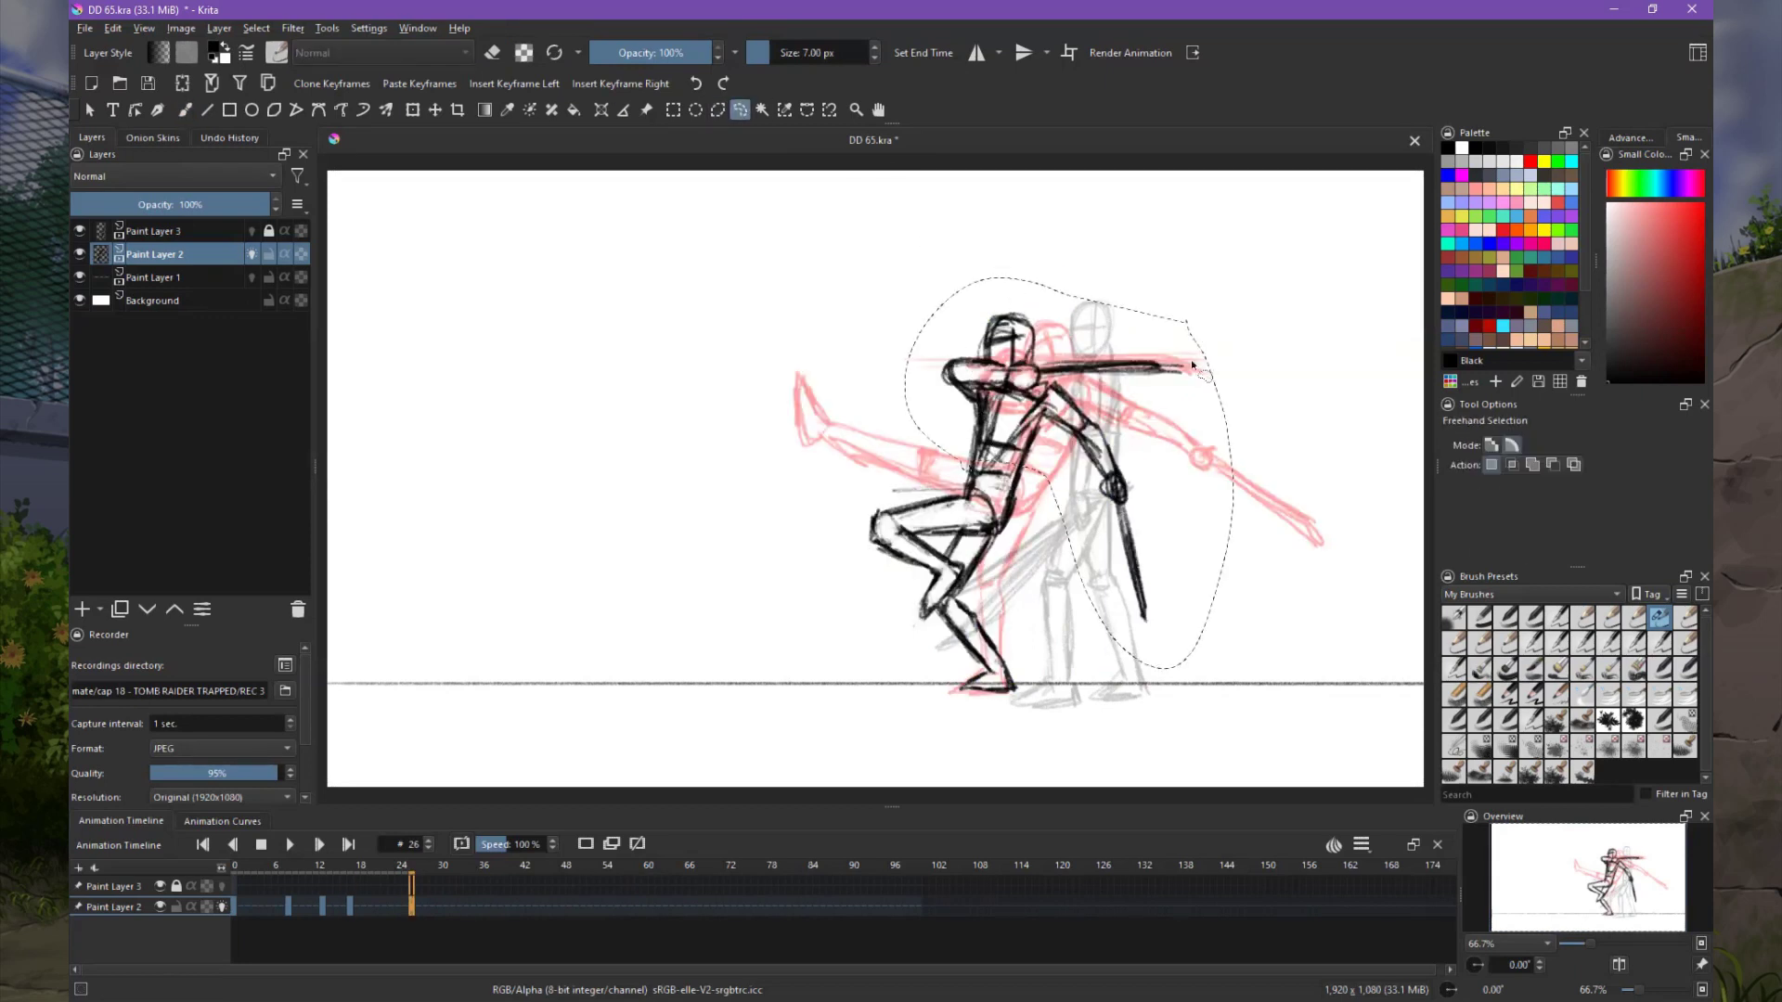
key("b")
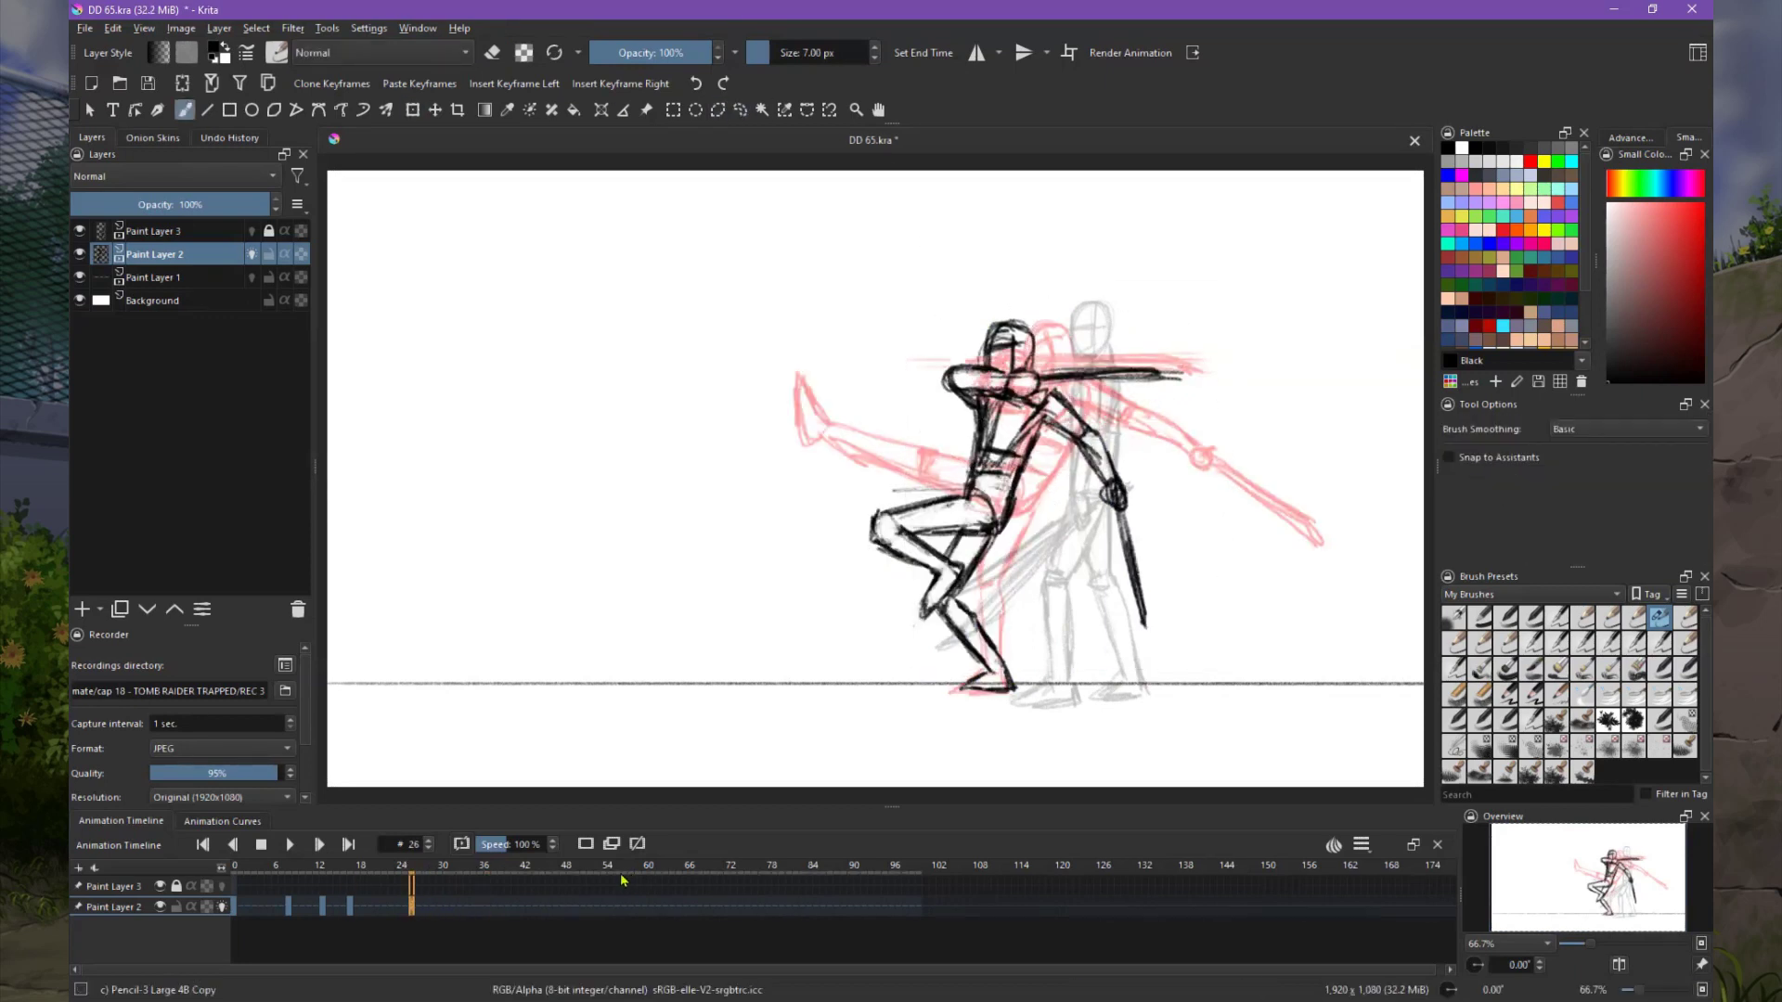
mouse_move(921, 541)
left_mouse_down()
mouse_move(928, 599)
mouse_move(956, 602)
left_mouse_up()
mouse_move(956, 629)
left_mouse_down()
mouse_move(982, 664)
mouse_move(975, 695)
left_mouse_up()
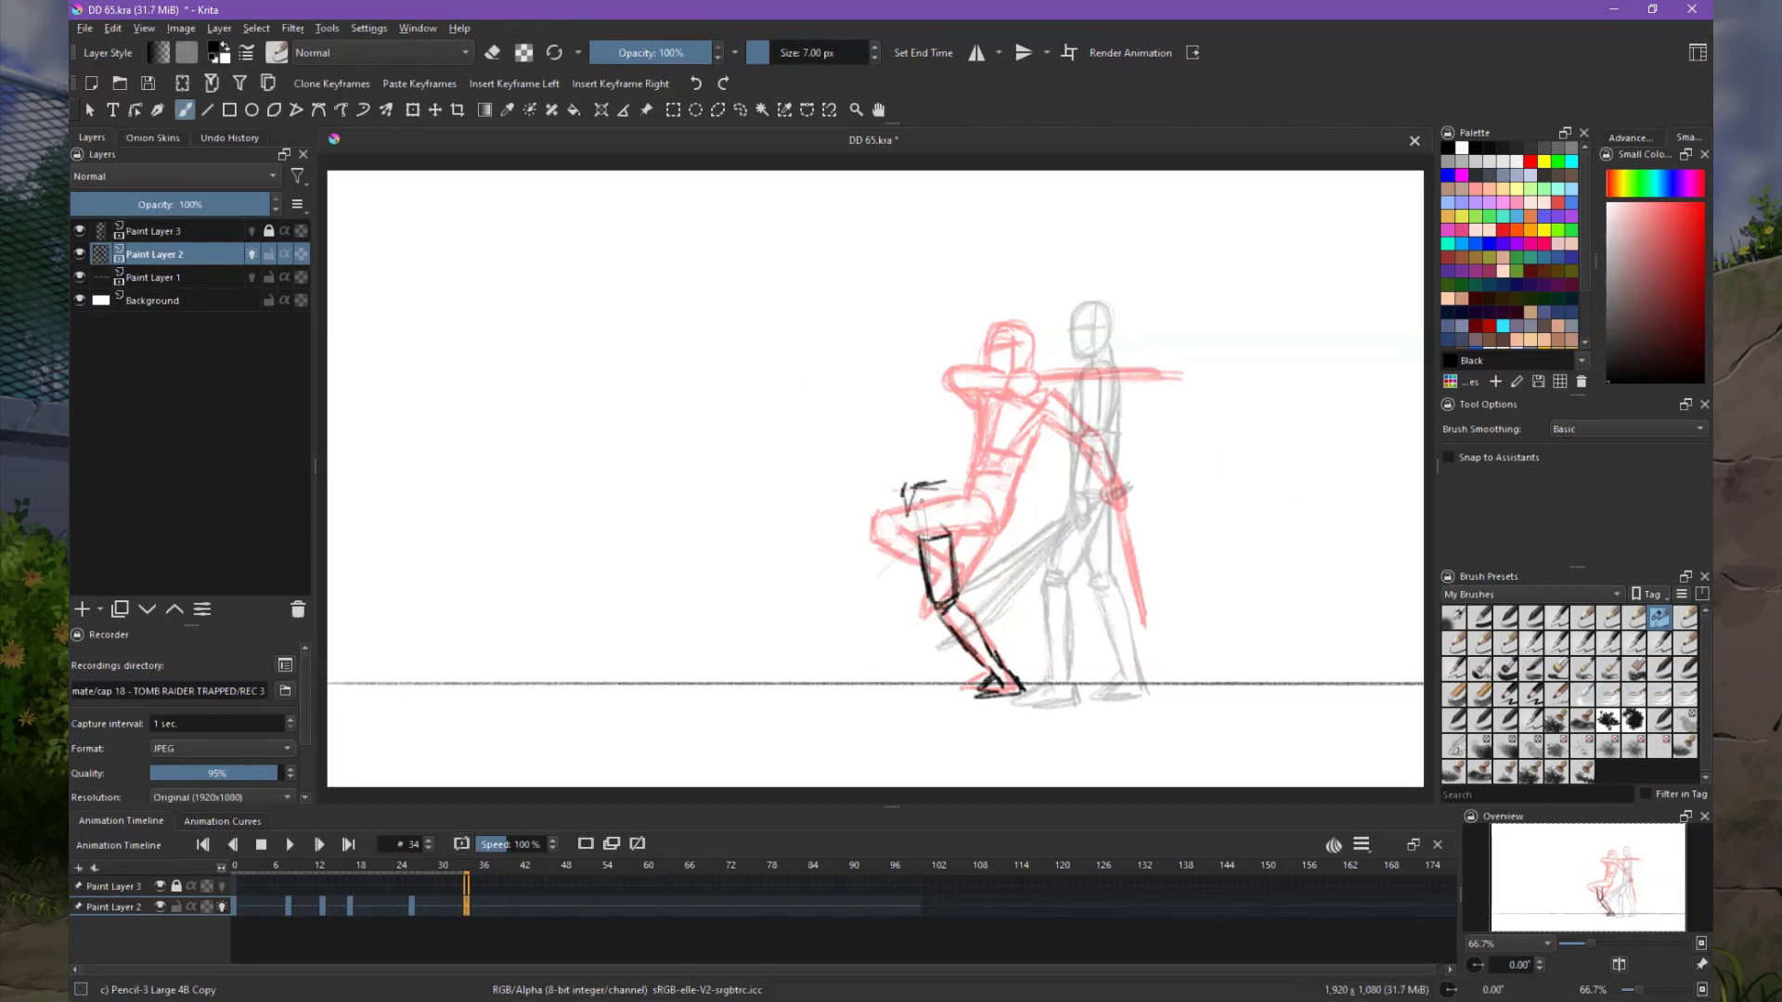
On frame 34, ink the front fighter's hip, lunging leg, foot, torso and head in black.
left_click_drag(928, 505, 919, 536)
mouse_move(914, 519)
left_mouse_down()
mouse_move(835, 584)
mouse_move(816, 696)
left_mouse_up()
left_click_drag(821, 686, 777, 706)
left_click_drag(854, 585, 821, 673)
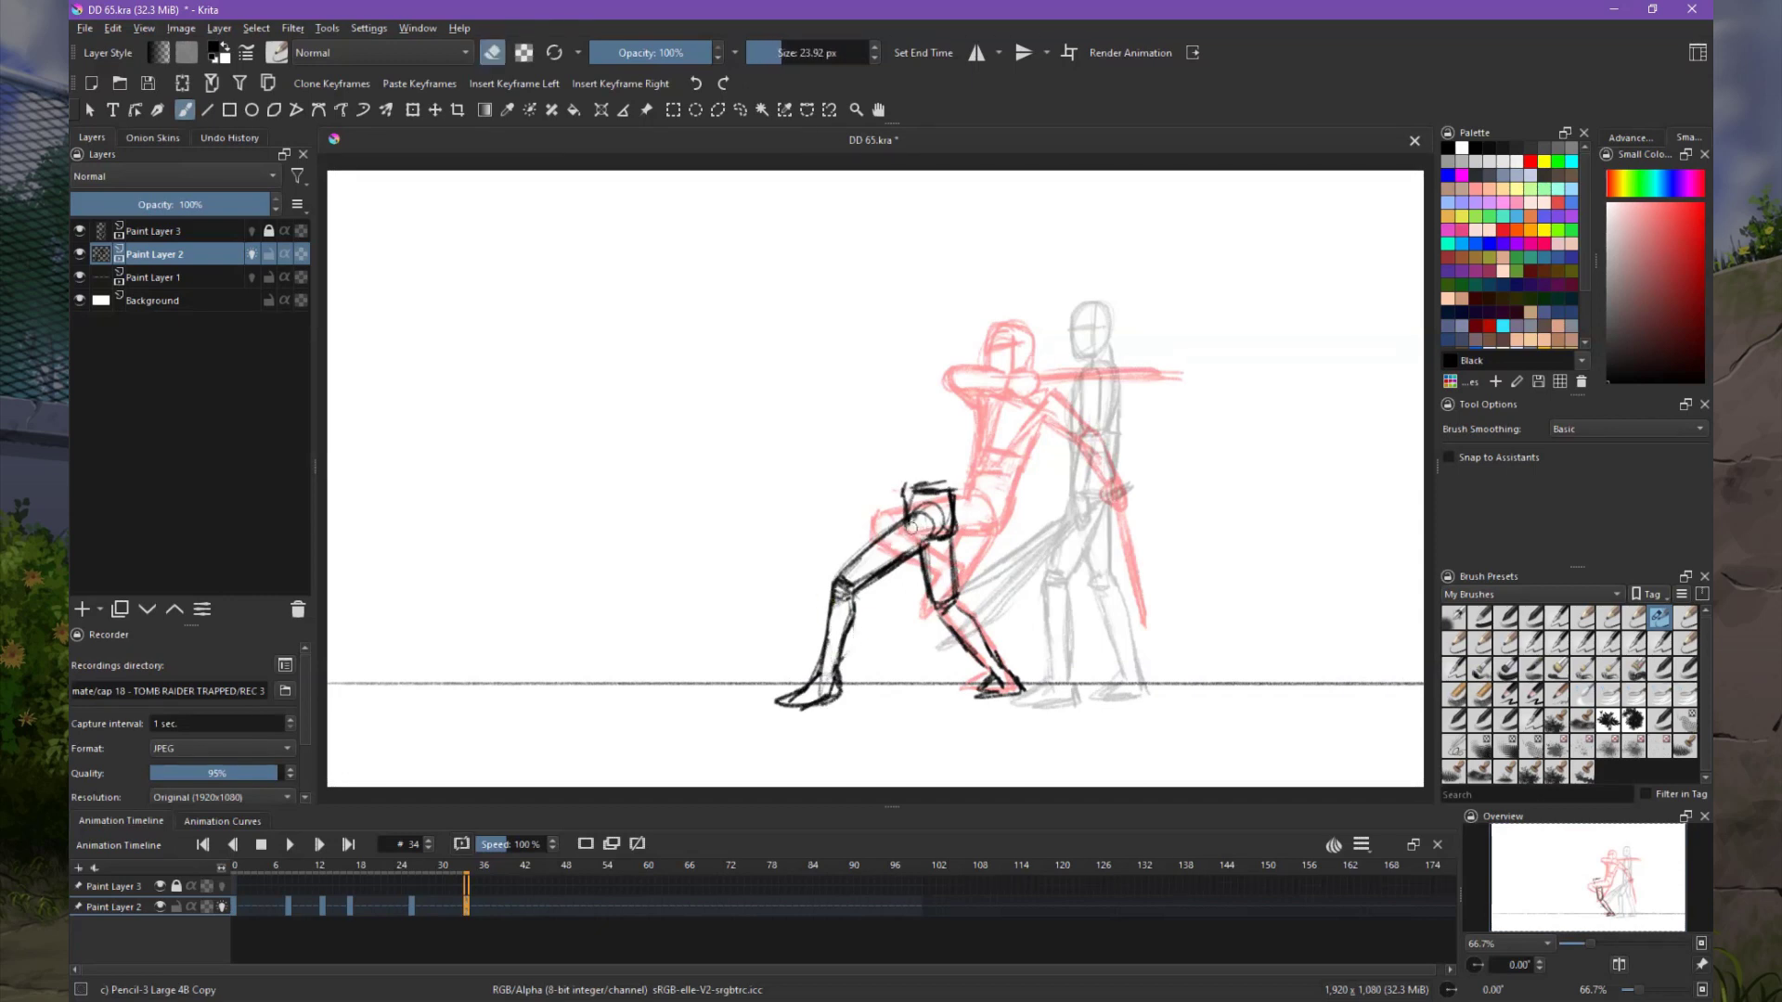
mouse_move(938, 388)
left_mouse_down()
mouse_move(907, 505)
mouse_move(956, 509)
left_mouse_up()
left_click_drag(945, 455, 922, 456)
left_click_drag(966, 394, 909, 408)
left_click_drag(928, 395, 904, 520)
mouse_move(919, 320)
left_mouse_down()
mouse_move(905, 380)
mouse_move(975, 369)
mouse_move(877, 395)
left_mouse_up()
Ink frame 34's bent forearm, gripping hand and sword blade extending up-left.
left_click_drag(891, 400, 905, 510)
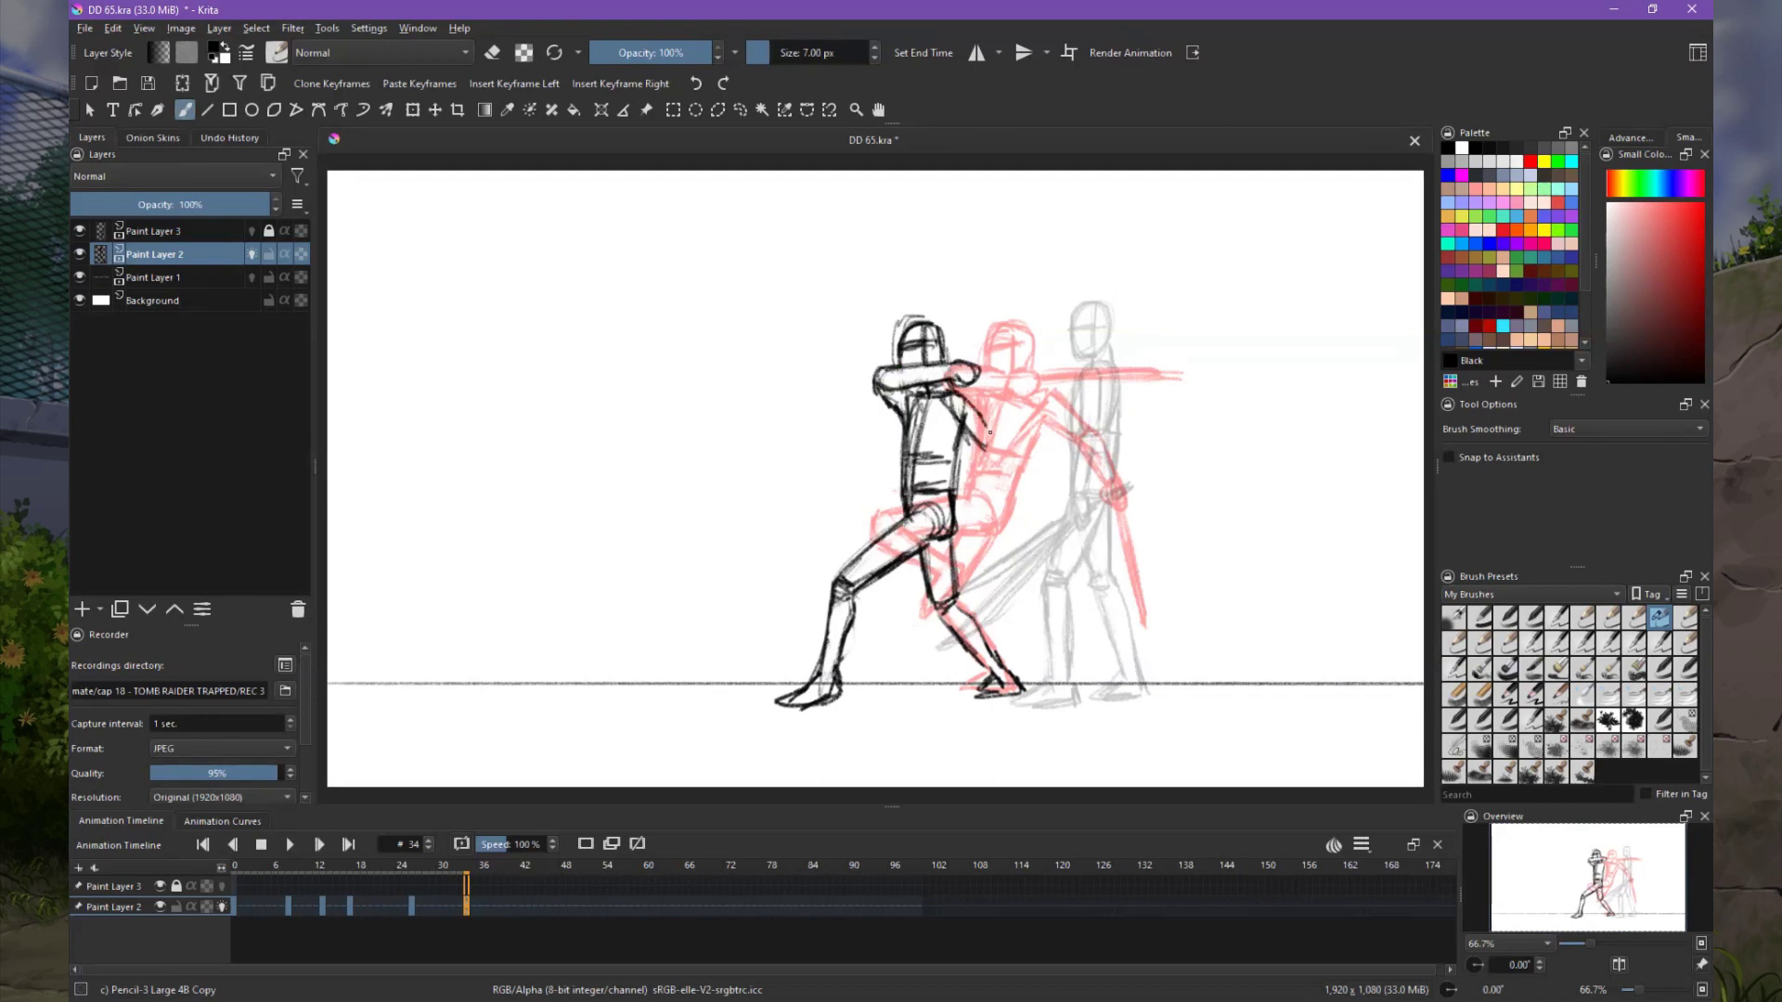
left_click_drag(984, 456, 970, 490)
left_click_drag(970, 475, 812, 399)
left_click_drag(998, 432, 960, 487)
left_click_drag(806, 383, 960, 468)
left_click_drag(982, 481, 1002, 494)
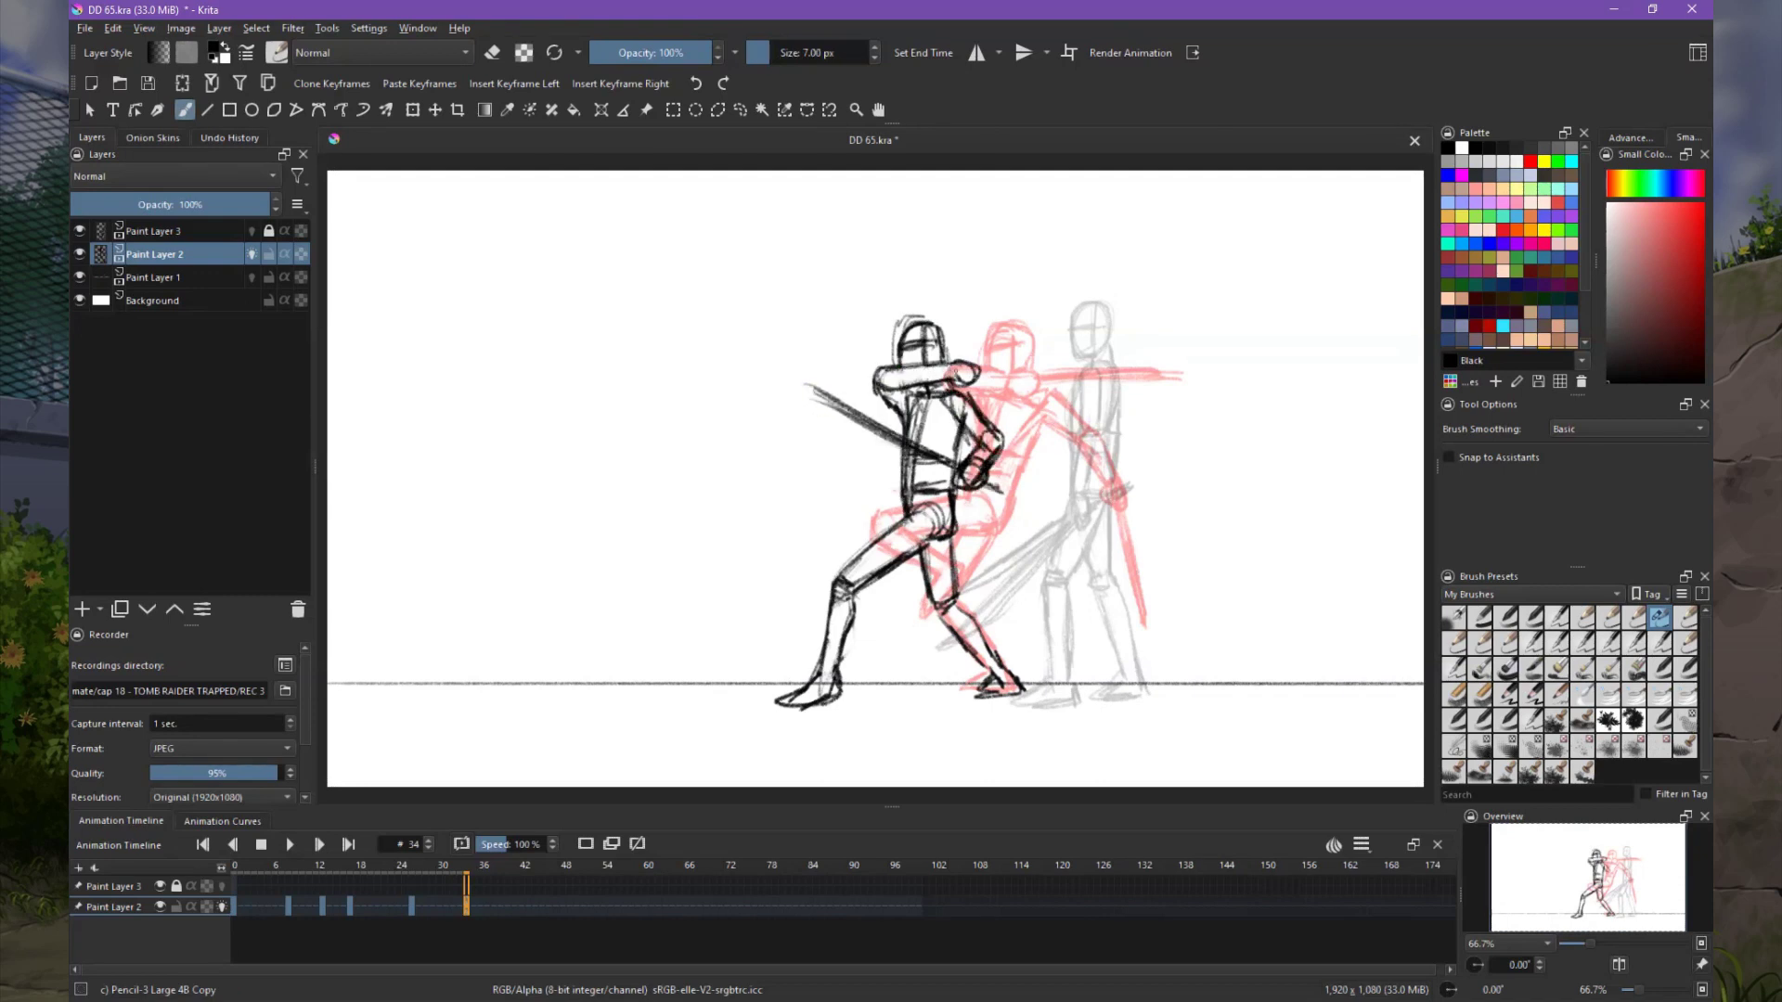
On frame 44, ink the wide-lunge legs, front knee, pelvis and feet.
mouse_move(569, 880)
left_mouse_down()
mouse_move(465, 880)
mouse_move(535, 879)
left_mouse_up()
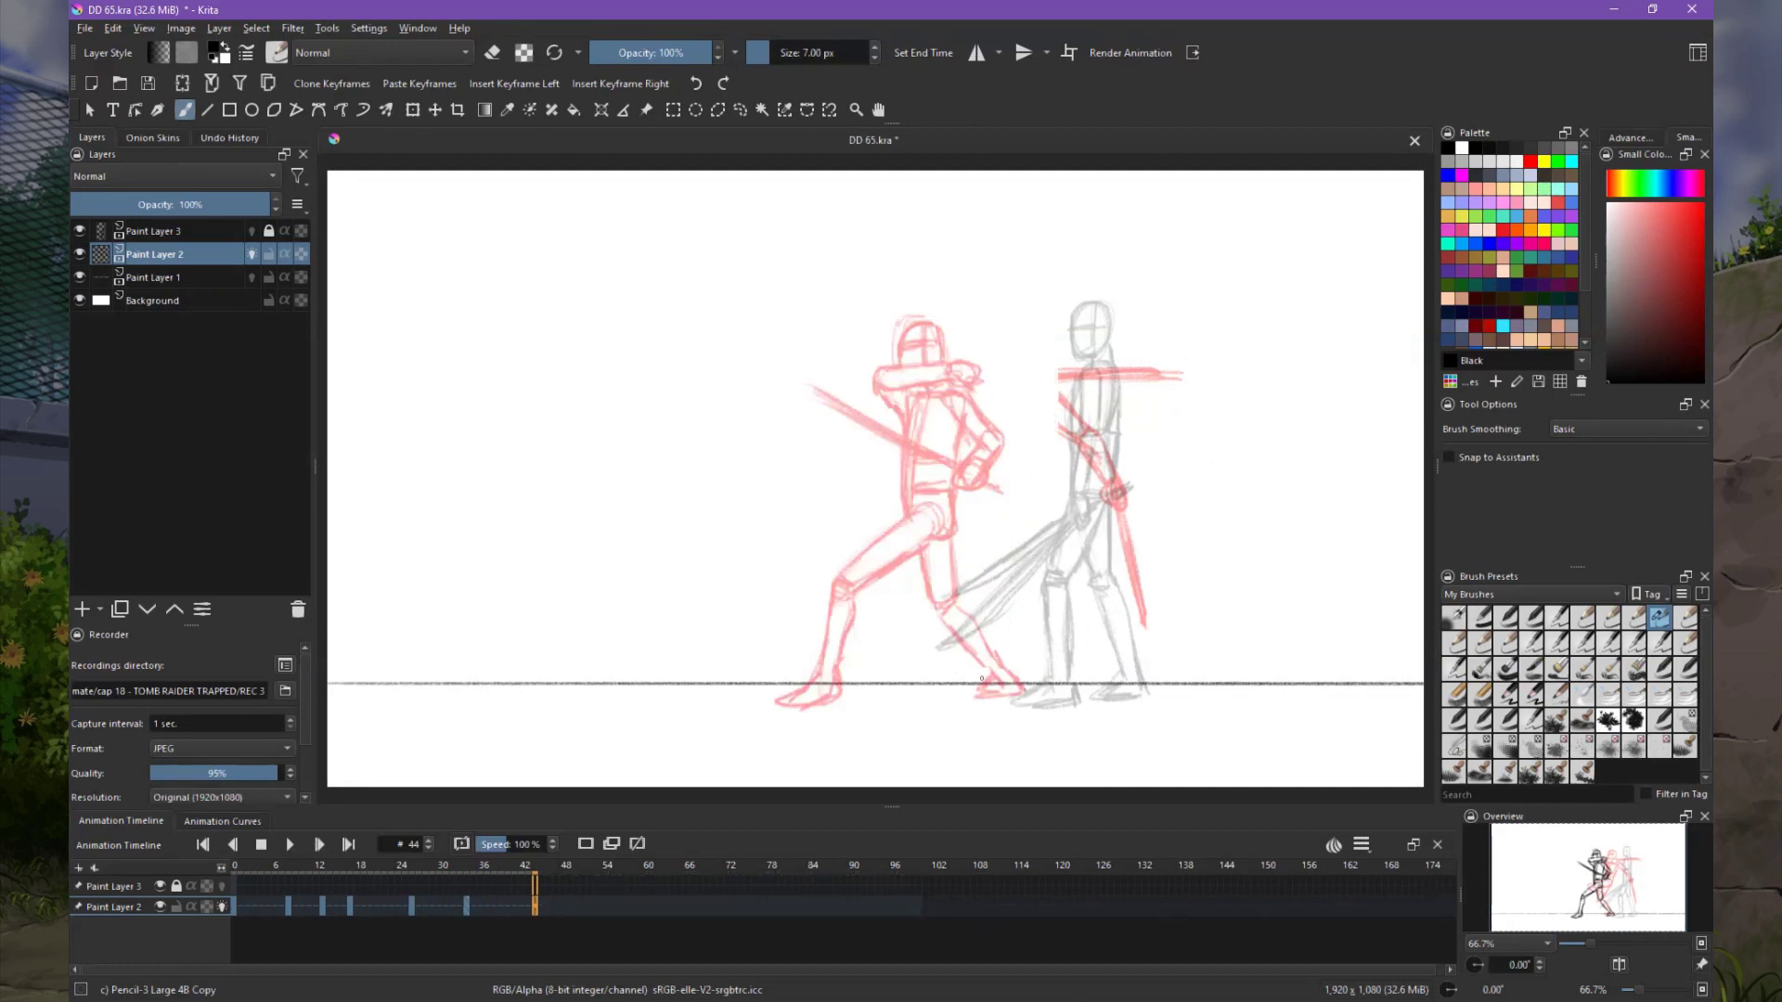
left_click_drag(960, 613, 1028, 692)
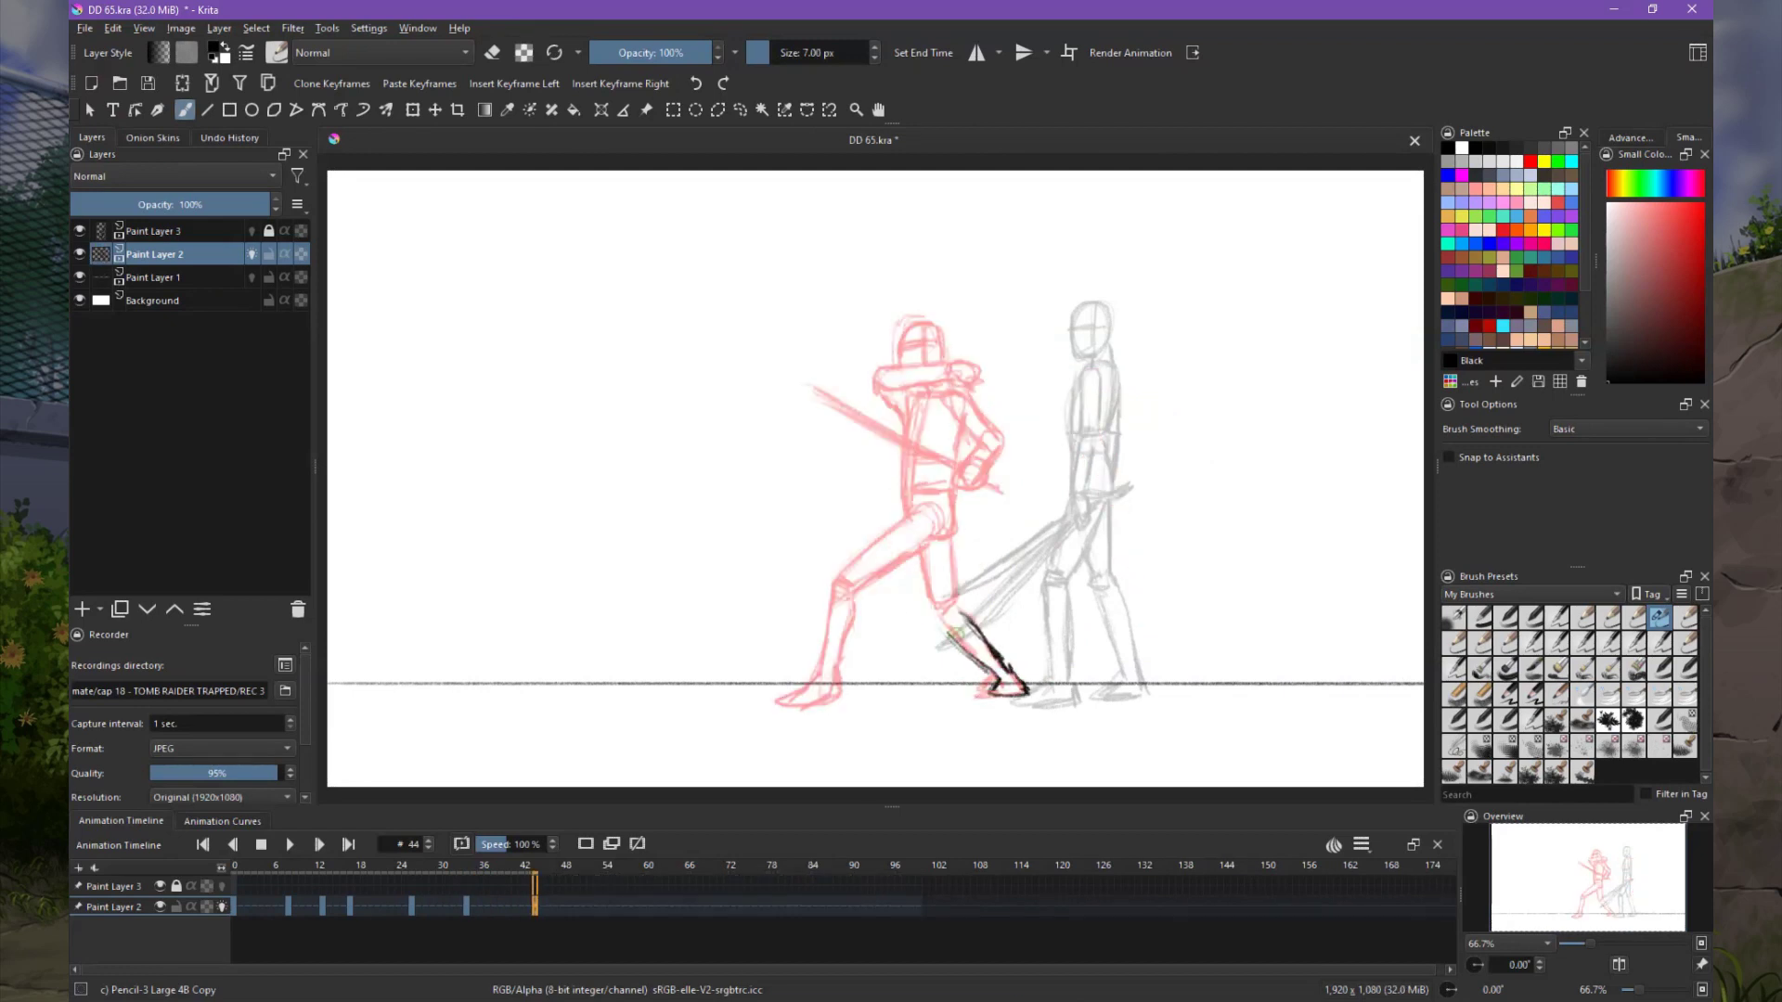
mouse_move(799, 594)
left_mouse_down()
mouse_move(824, 673)
mouse_move(891, 581)
left_mouse_up()
left_click_drag(865, 529, 896, 522)
left_click_drag(802, 584, 877, 549)
mouse_move(874, 552)
left_mouse_down()
mouse_move(900, 580)
mouse_move(923, 552)
left_mouse_up()
mouse_move(872, 556)
left_mouse_down()
mouse_move(924, 580)
mouse_move(1021, 691)
left_mouse_up()
Ink frame 44's torso, upper arm, head and back forearm with fist.
mouse_move(863, 453)
left_mouse_down()
mouse_move(850, 543)
mouse_move(914, 462)
left_mouse_up()
left_click_drag(914, 466, 921, 543)
left_click_drag(859, 490, 914, 506)
mouse_move(877, 431)
left_mouse_down()
mouse_move(798, 506)
mouse_move(836, 427)
mouse_move(877, 399)
left_mouse_up()
left_click_drag(807, 491, 788, 547)
left_click_drag(845, 453, 796, 506)
mouse_move(858, 445)
left_mouse_down()
mouse_move(863, 539)
mouse_move(974, 483)
mouse_move(1016, 508)
left_mouse_up()
Ink frame 44's extended right arm, fist and long sword reaching out to the right.
left_click_drag(910, 460, 988, 483)
left_click_drag(919, 468, 919, 576)
left_click_drag(784, 546, 817, 529)
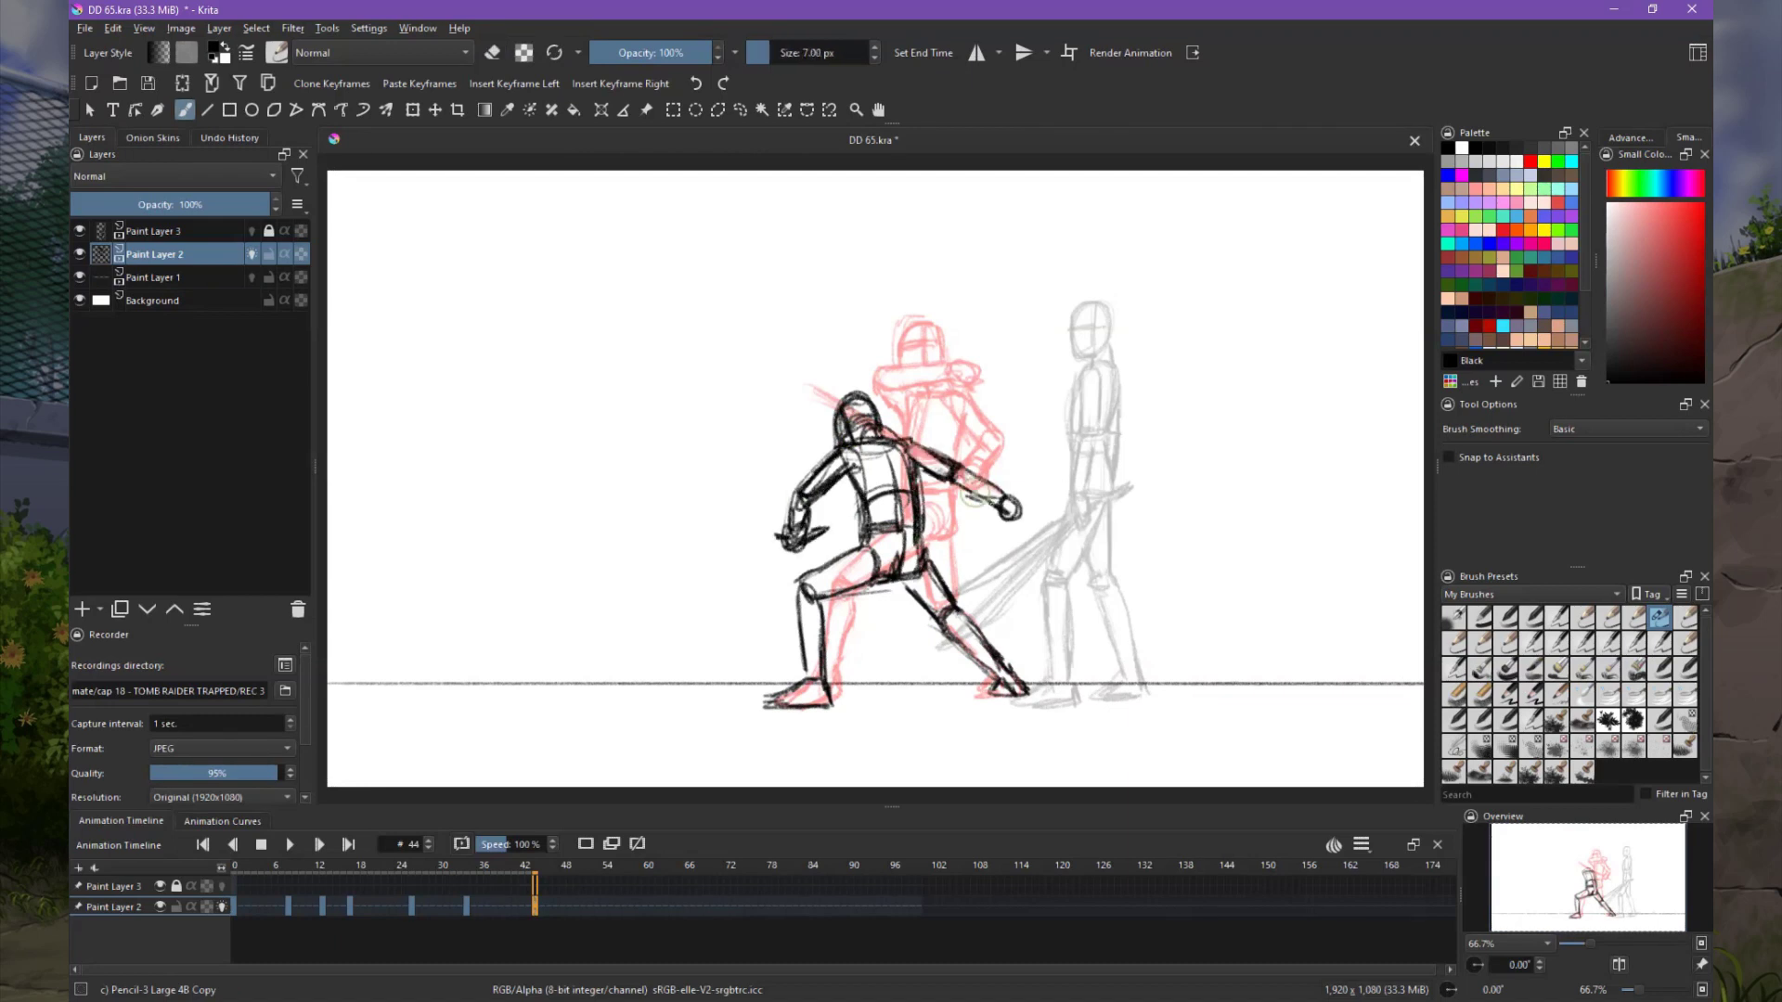
left_click_drag(970, 491, 1171, 556)
left_click_drag(1061, 521, 1153, 551)
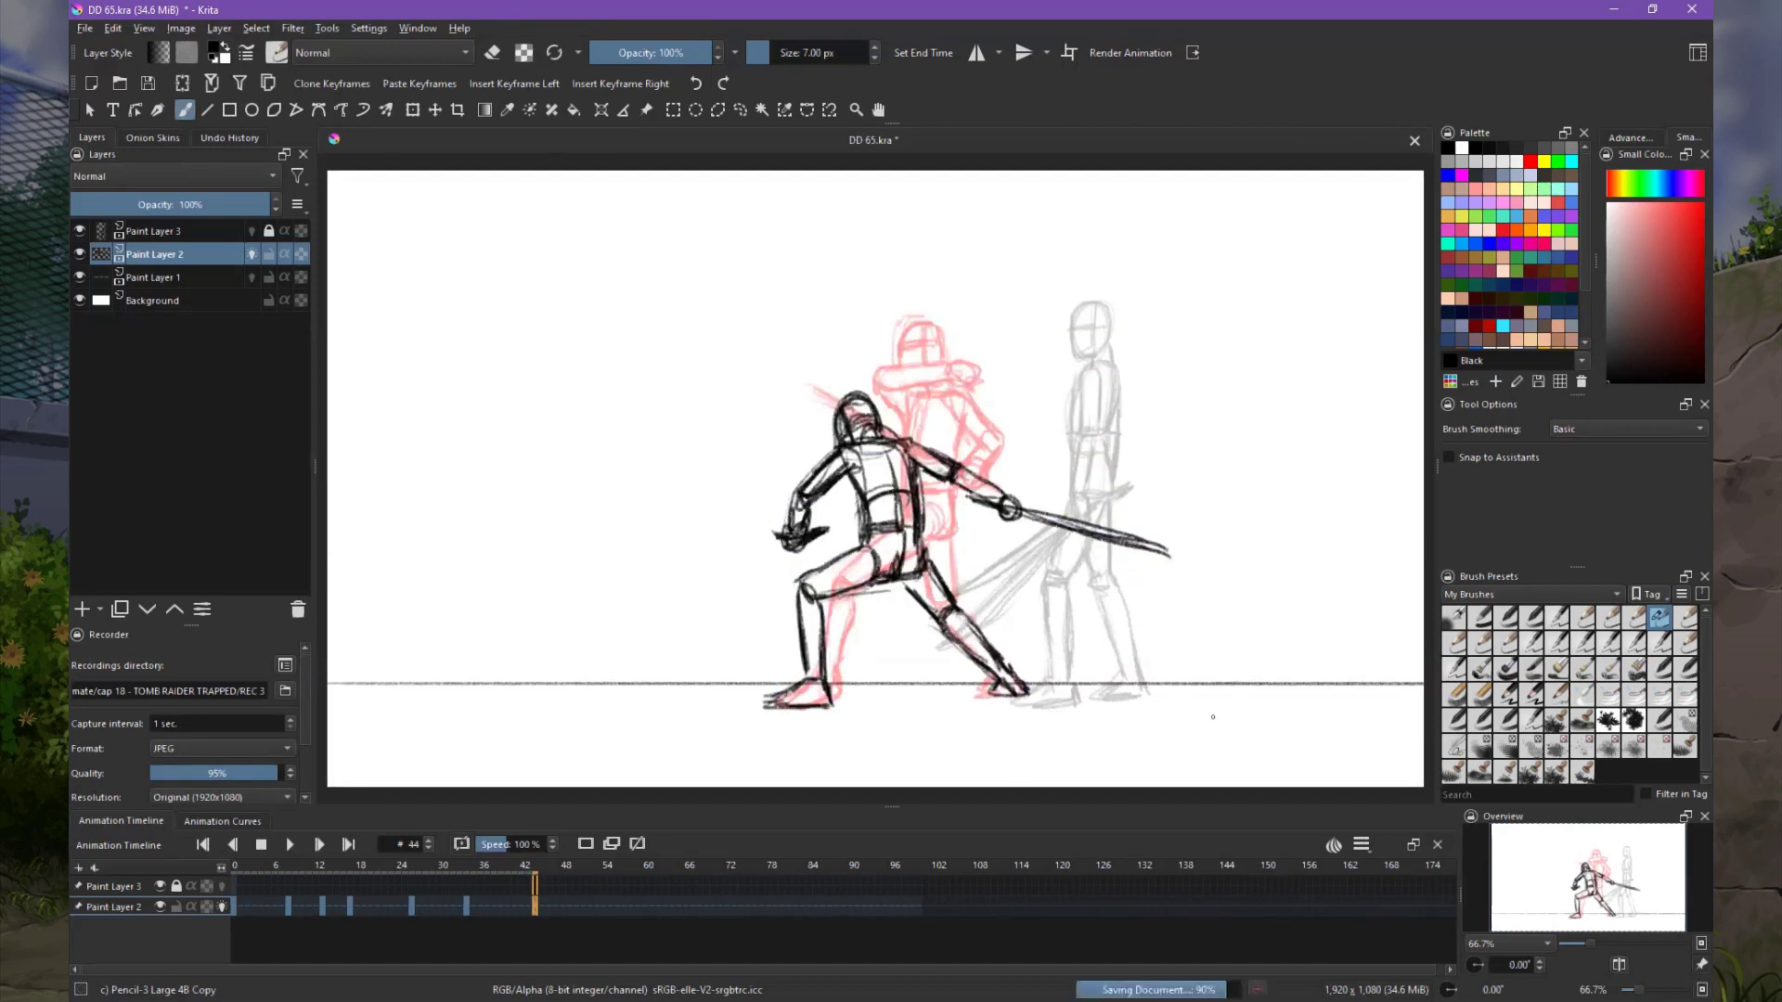
key("Right")
Ink frame 56's crouching fighter's shin, thighs, lower legs, feet and pelvis.
left_click_drag(800, 670, 823, 672)
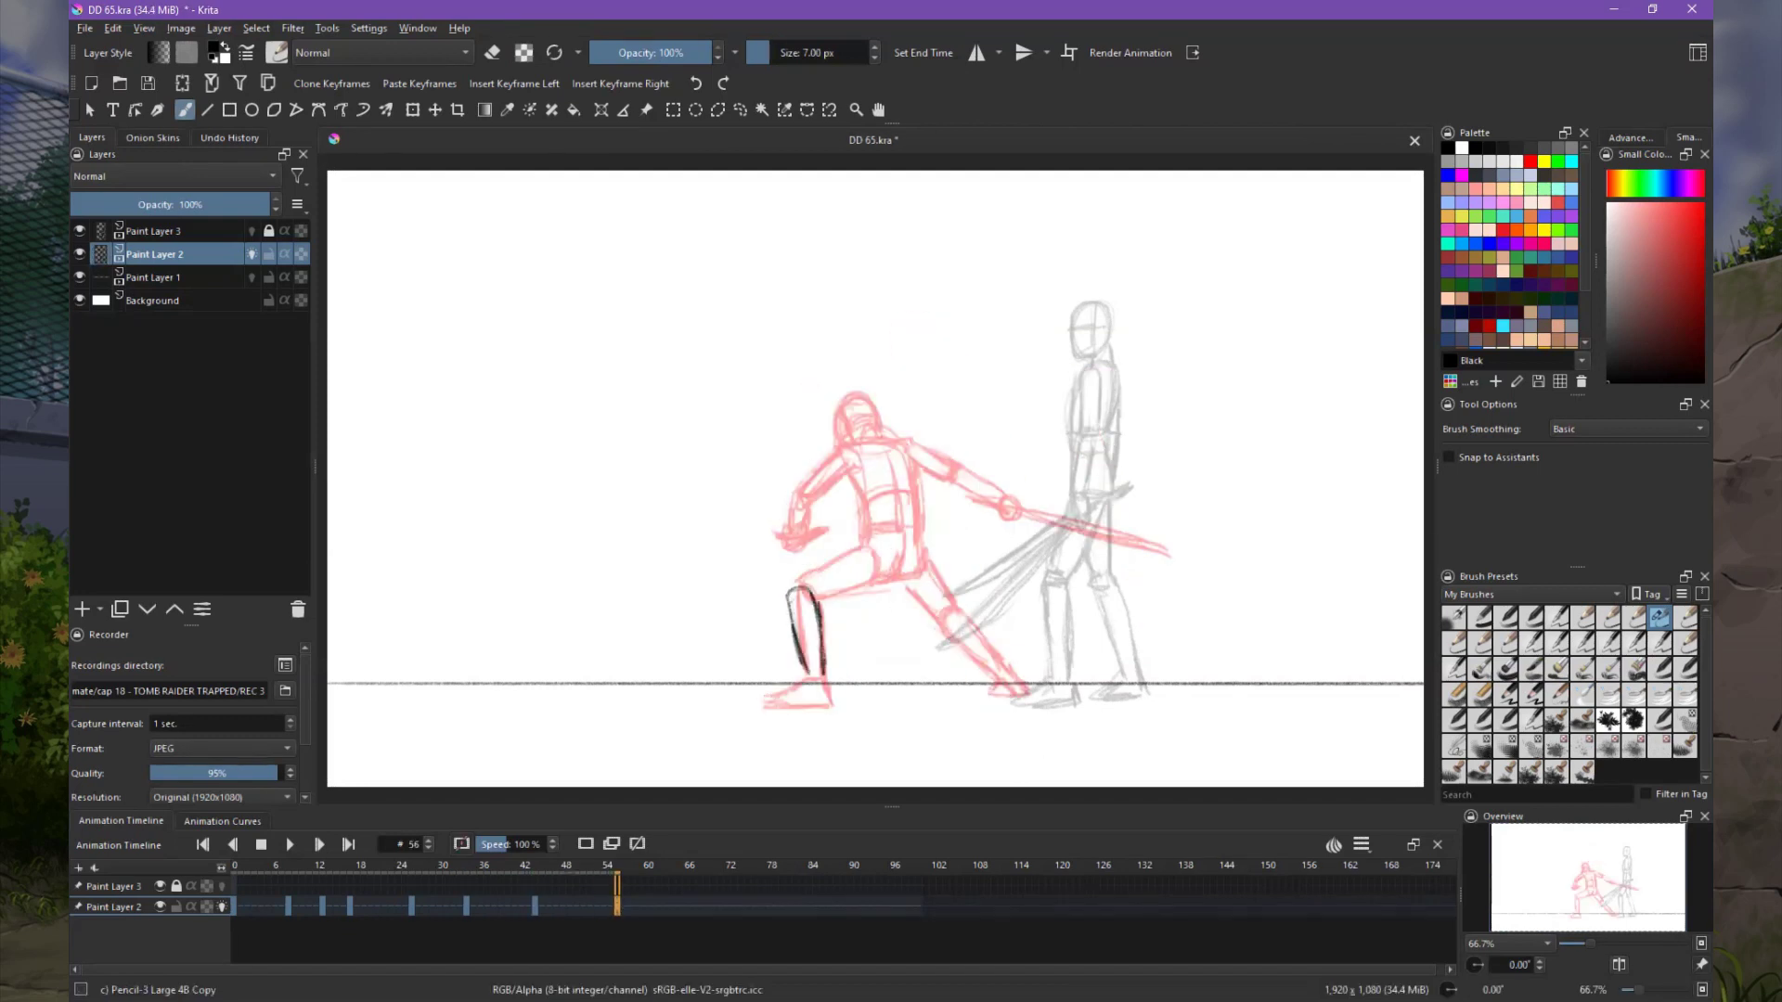
mouse_move(848, 525)
left_mouse_down()
mouse_move(905, 548)
mouse_move(922, 612)
mouse_move(883, 559)
left_mouse_up()
left_click_drag(905, 543, 1025, 694)
left_click_drag(763, 705, 833, 687)
left_click_drag(844, 519, 908, 547)
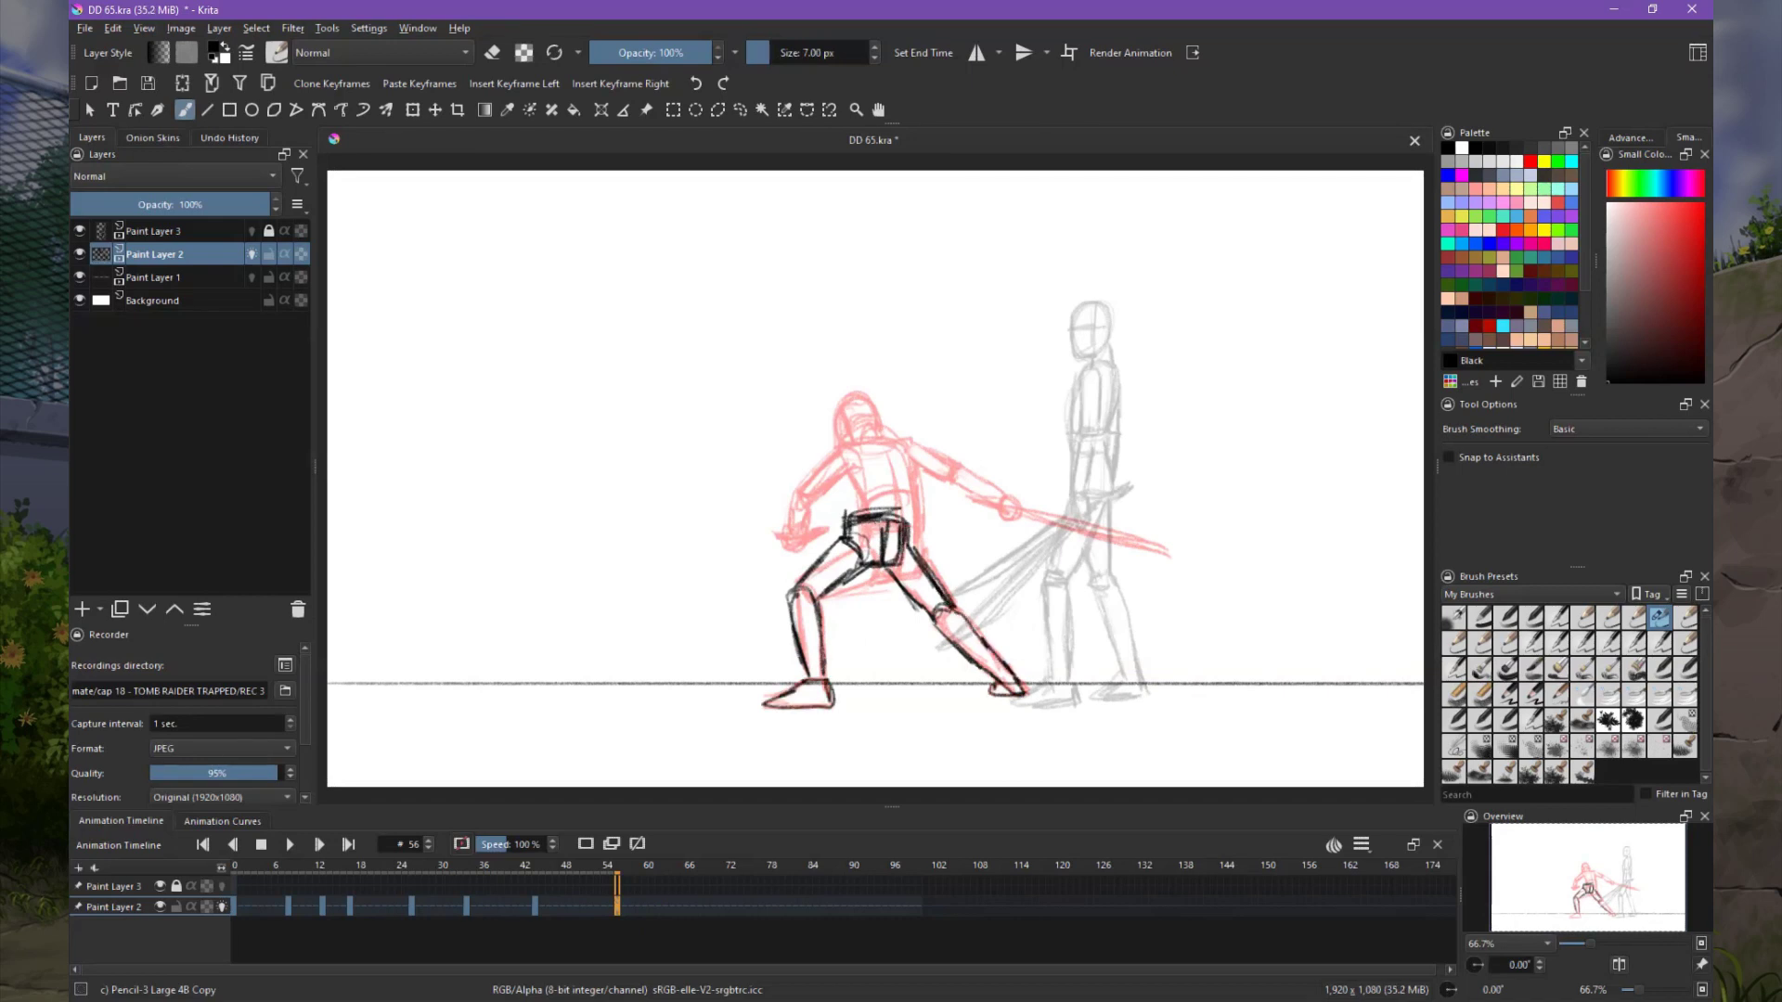
mouse_move(840, 432)
left_mouse_down()
mouse_move(844, 508)
mouse_move(891, 425)
left_mouse_up()
left_click_drag(835, 499, 903, 487)
Redo the top stroke as shoulders, outline frame 56's torso and draw the oval head.
key("ctrl+z")
mouse_move(851, 431)
left_mouse_down()
mouse_move(900, 438)
mouse_move(859, 533)
left_mouse_up()
left_click_drag(897, 436, 902, 531)
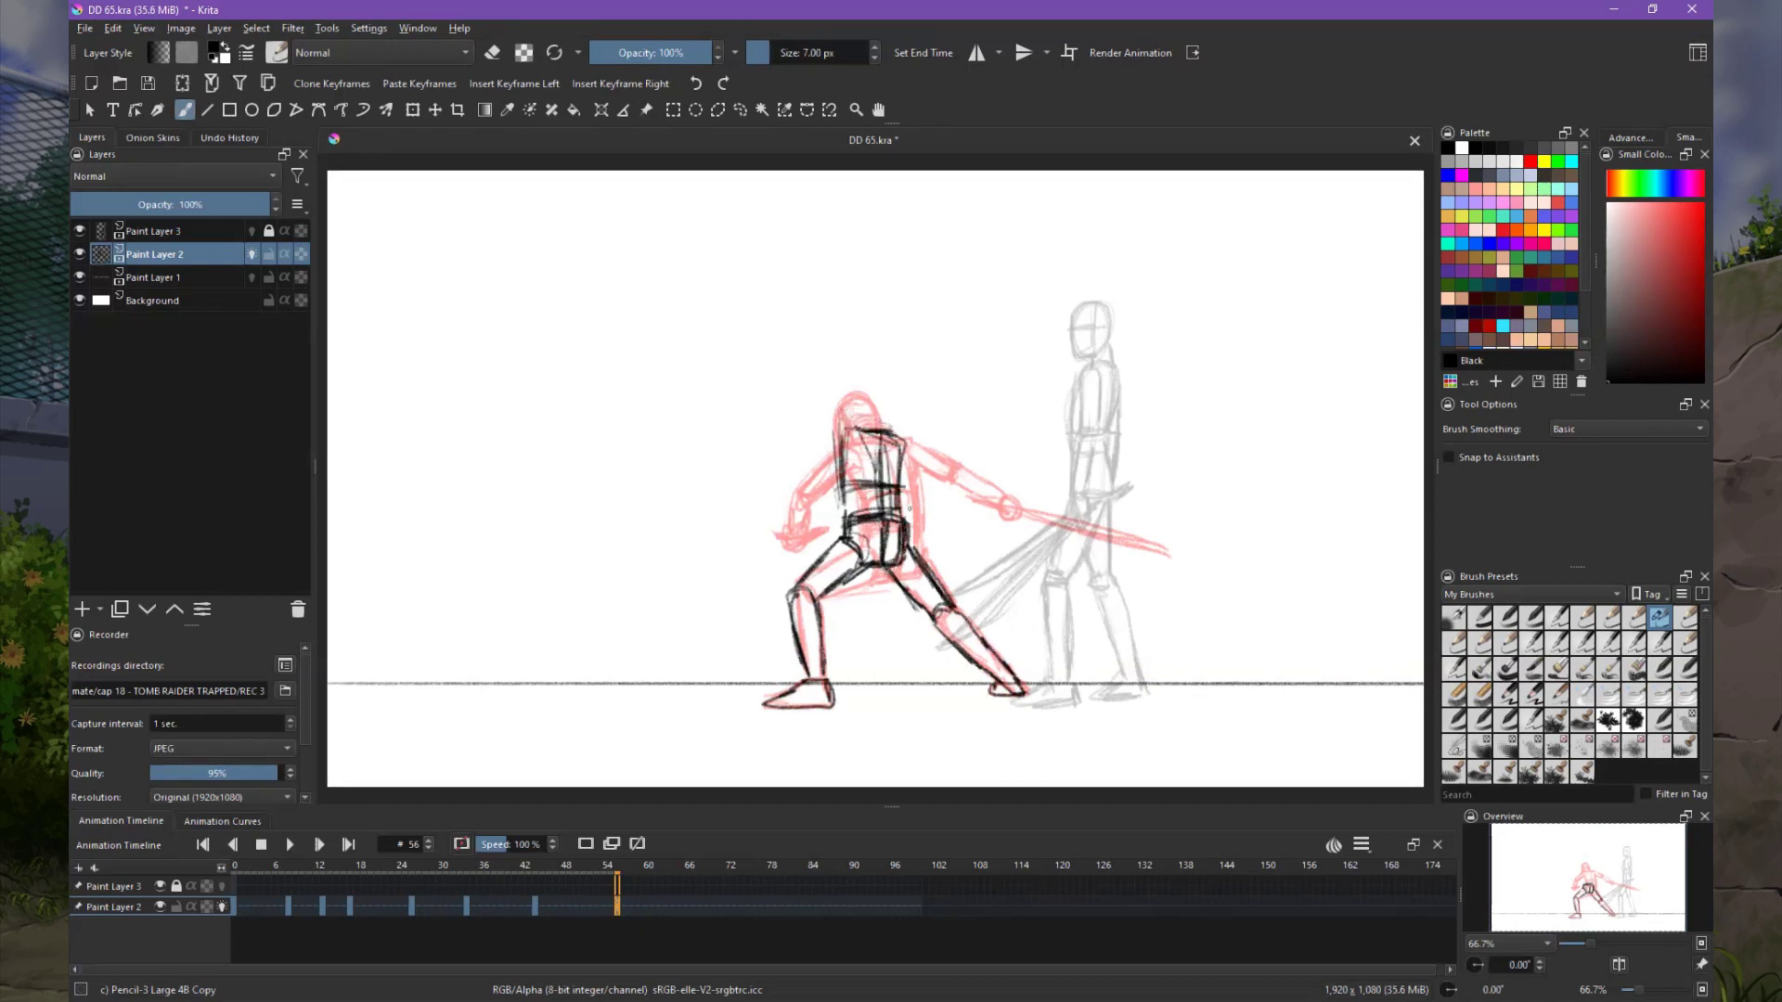
left_click_drag(849, 464, 910, 464)
left_click_drag(841, 481, 852, 527)
mouse_move(875, 381)
left_mouse_down()
mouse_move(886, 432)
mouse_move(825, 533)
left_mouse_up()
Add frame 56's diagonal strap, sword hilt and blade held level across the waist.
left_click_drag(912, 419, 932, 396)
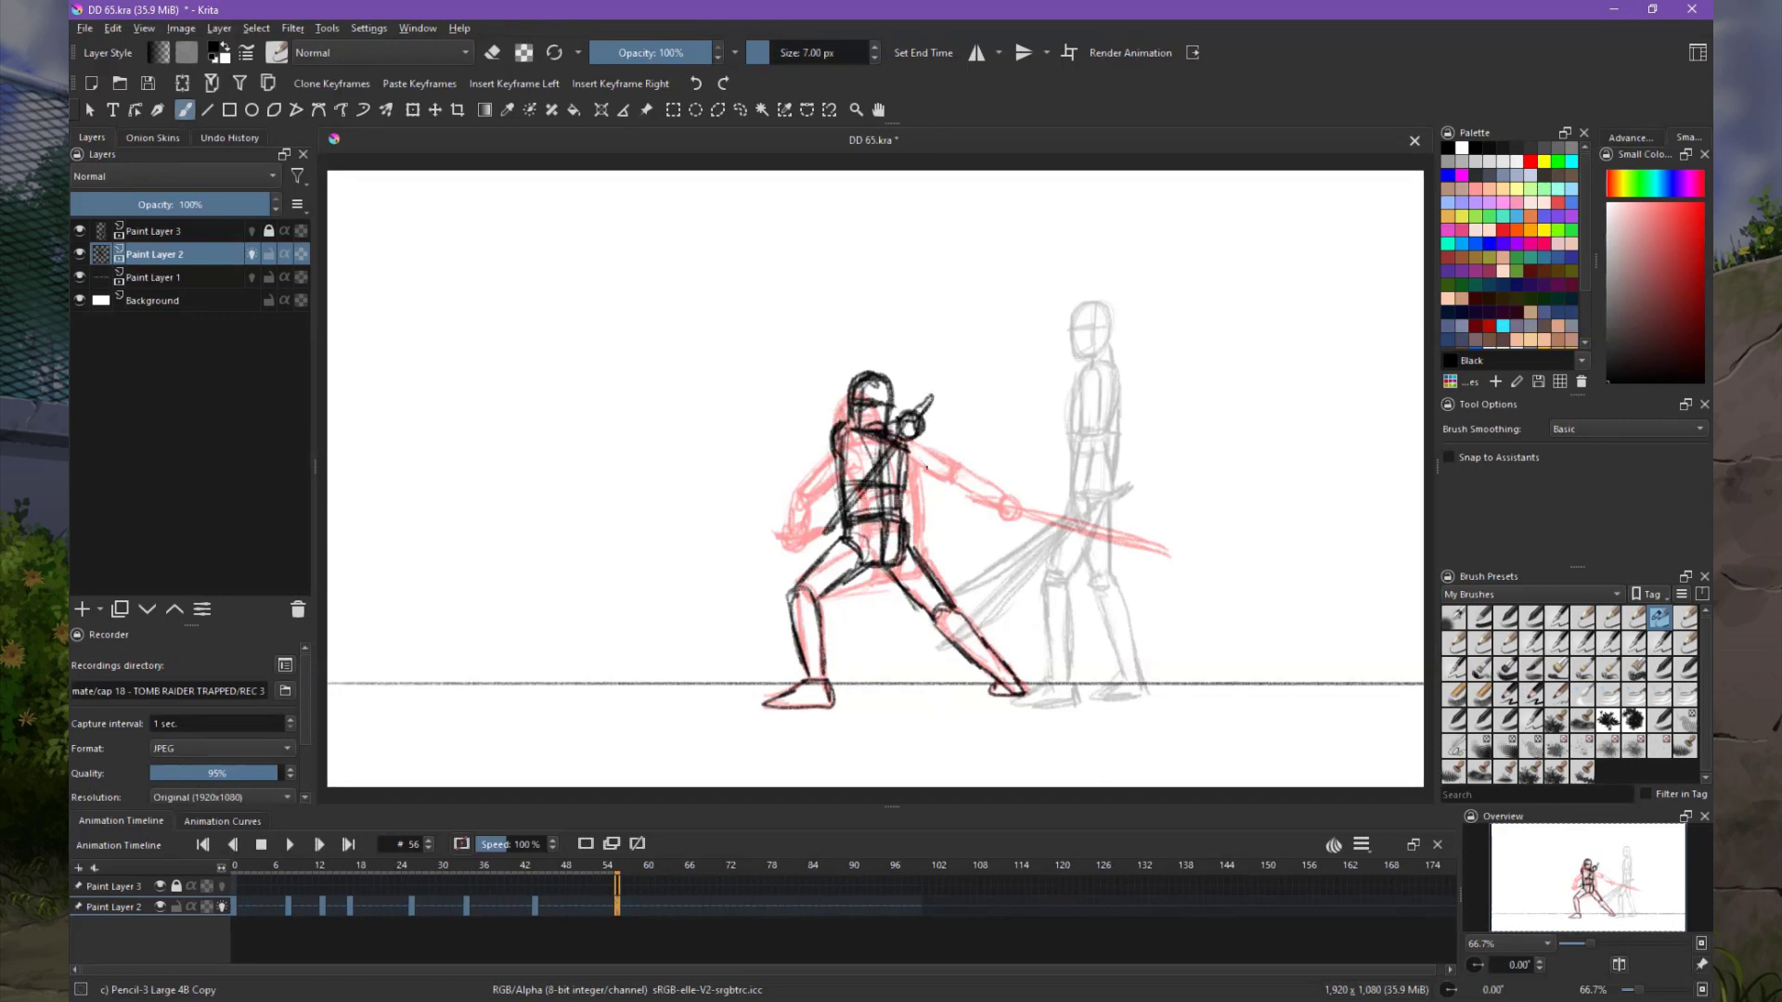
left_click_drag(740, 531, 980, 529)
left_click_drag(757, 531, 836, 535)
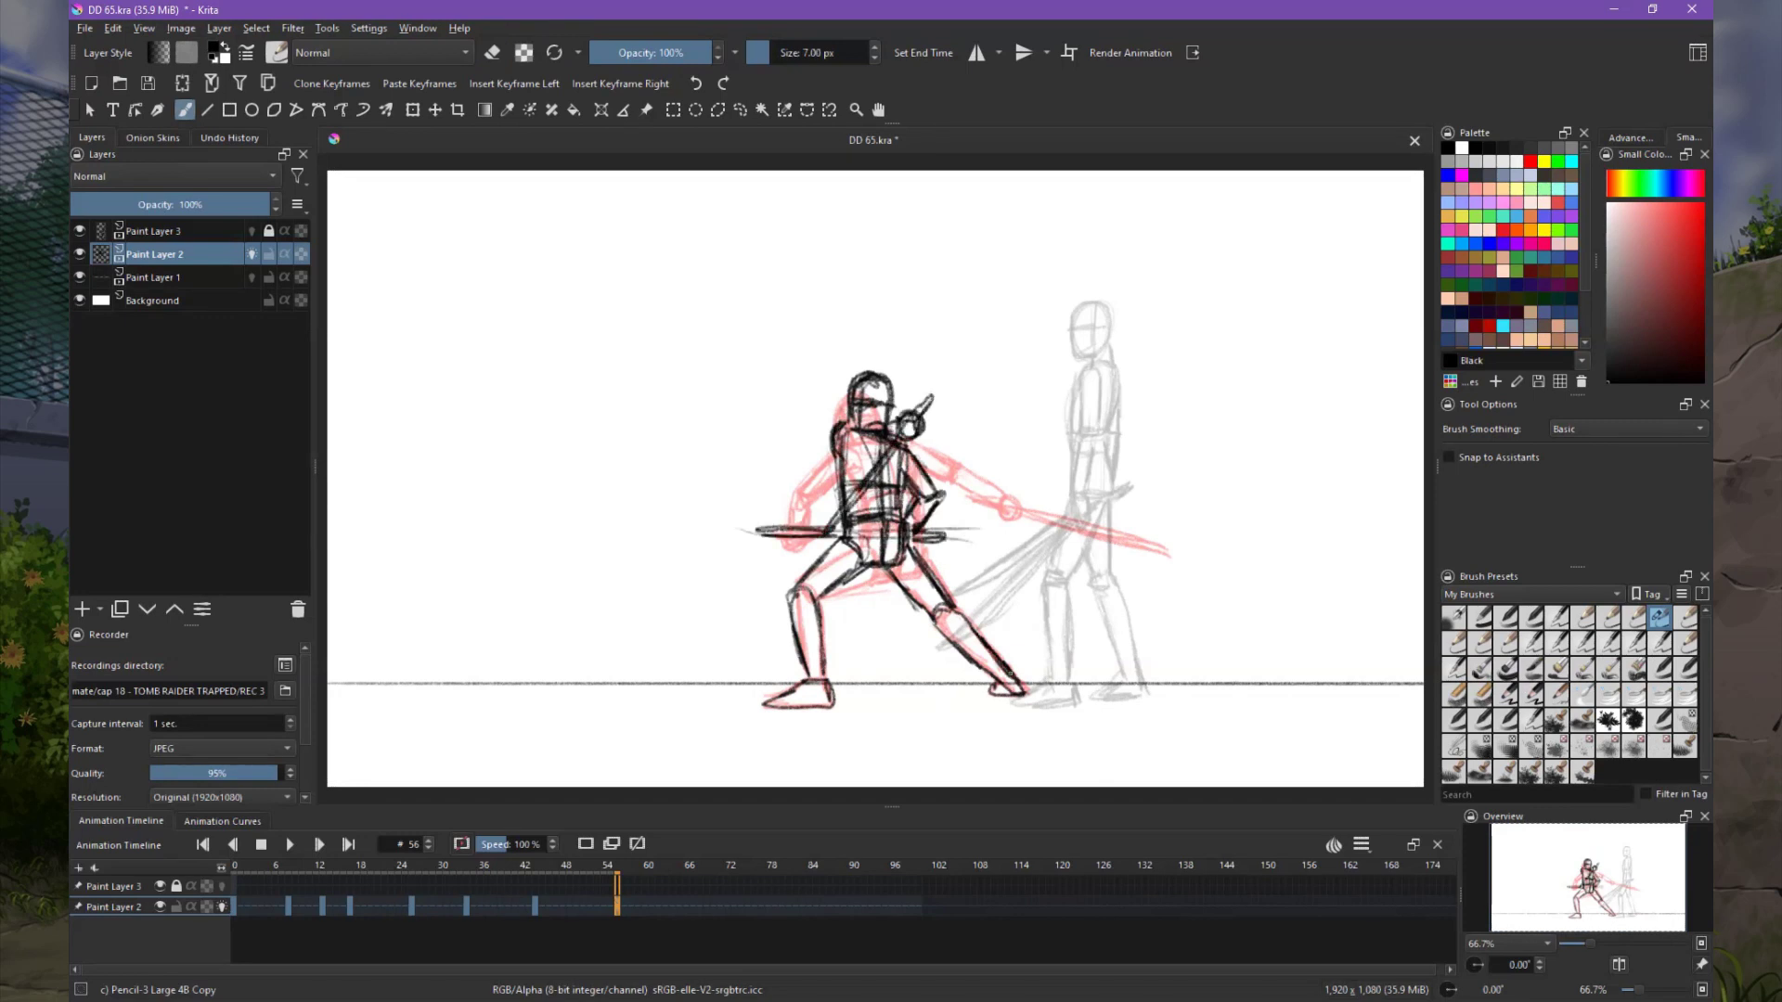
key("Right")
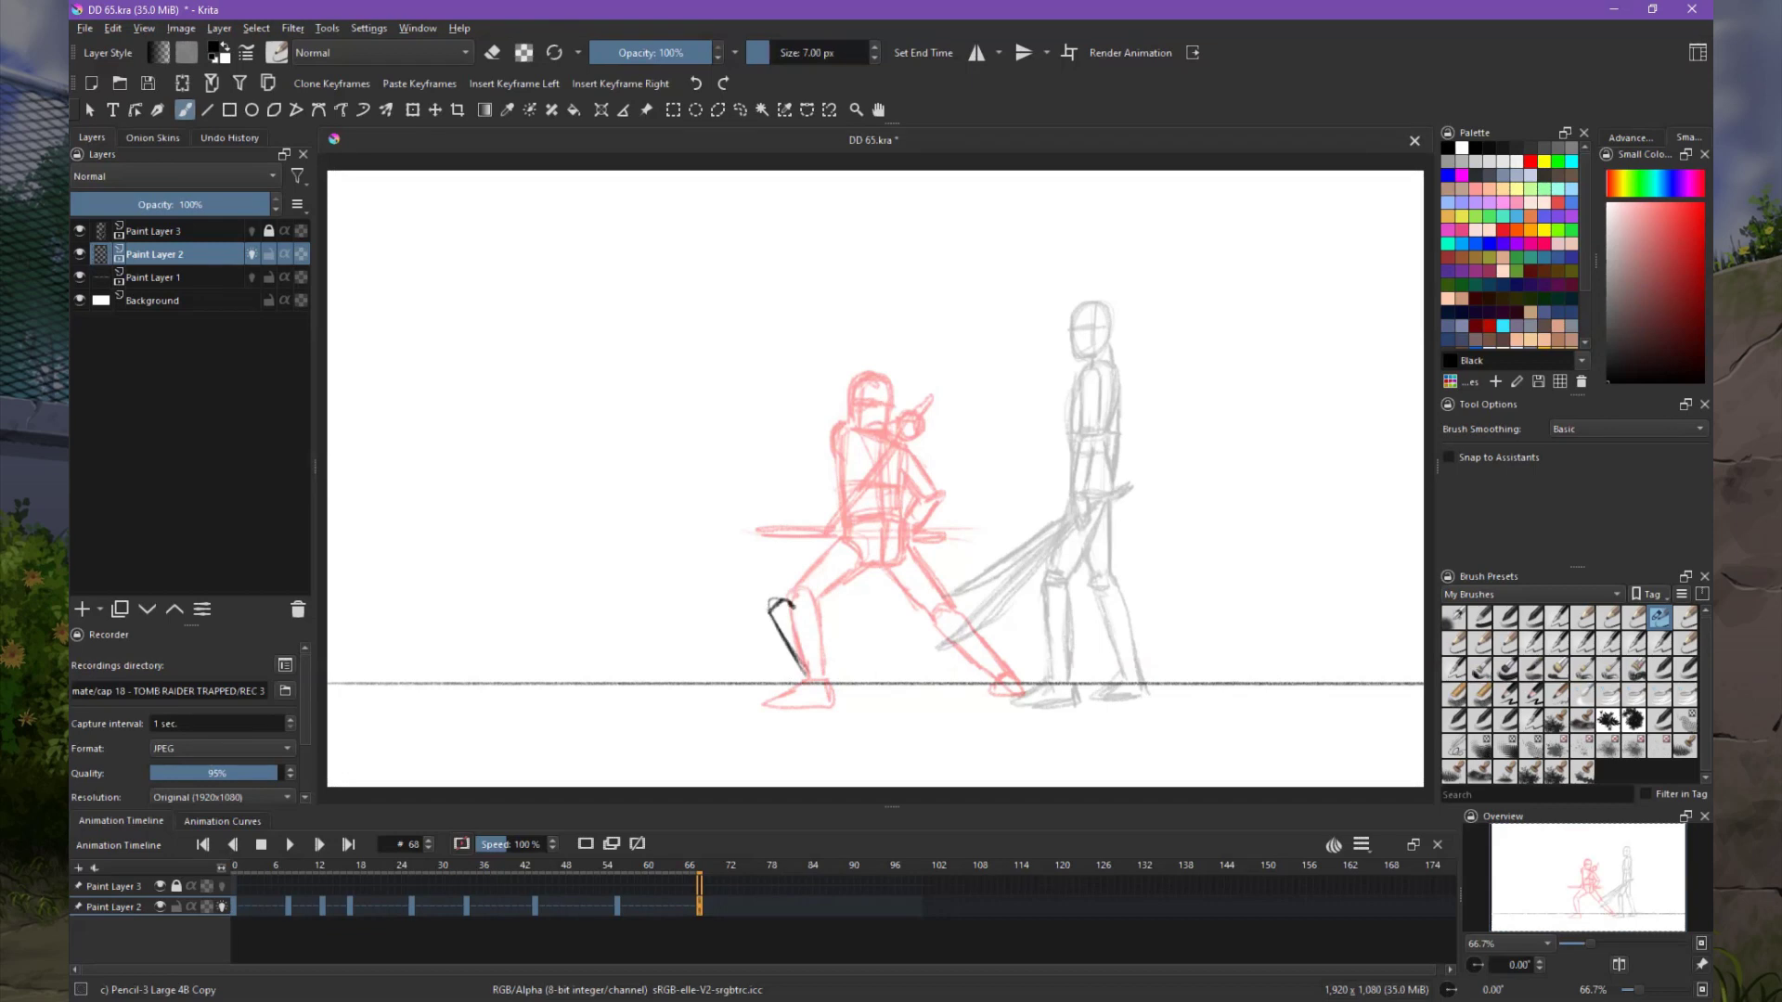
Ink frame 68's lunging fighter: bent leg, torso, redrawn head, outstretched arm and swords.
left_click_drag(792, 605, 764, 705)
mouse_move(763, 586)
left_mouse_down()
mouse_move(860, 583)
mouse_move(877, 625)
mouse_move(857, 580)
mouse_move(902, 620)
mouse_move(908, 657)
mouse_move(1015, 691)
left_mouse_up()
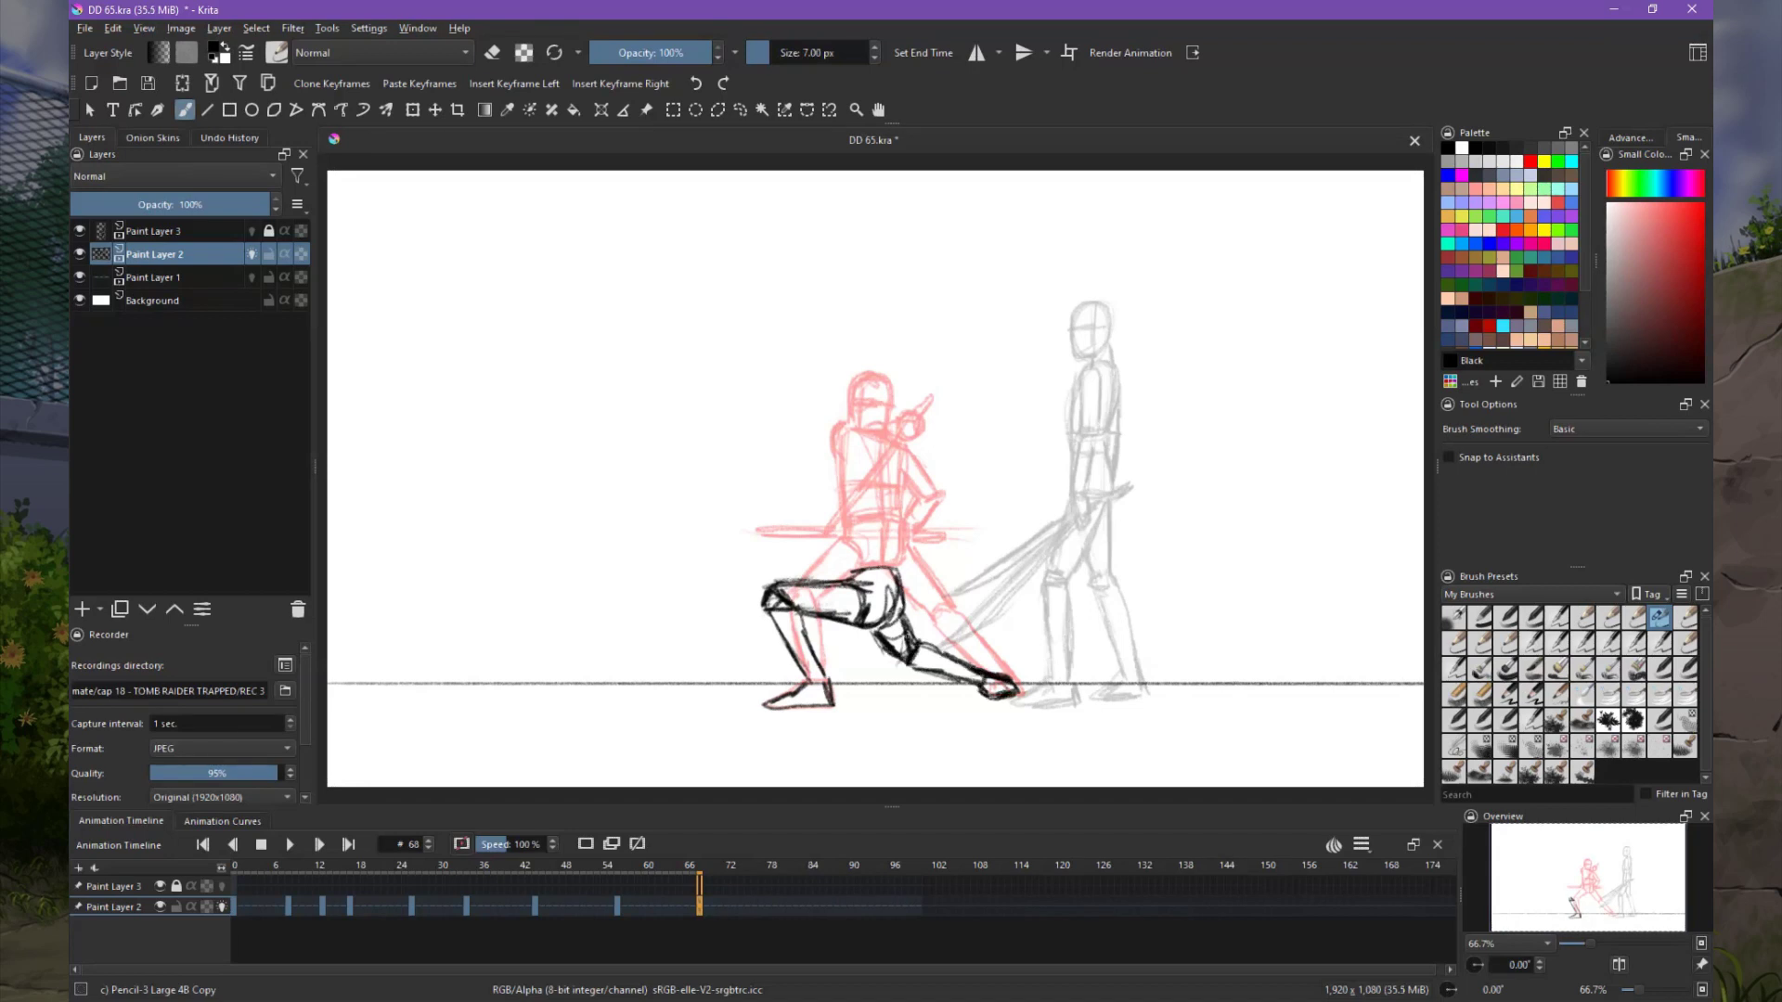
mouse_move(818, 583)
left_mouse_down()
mouse_move(863, 543)
mouse_move(798, 485)
left_mouse_up()
mouse_move(816, 619)
left_mouse_down()
mouse_move(835, 501)
mouse_move(896, 599)
left_mouse_up()
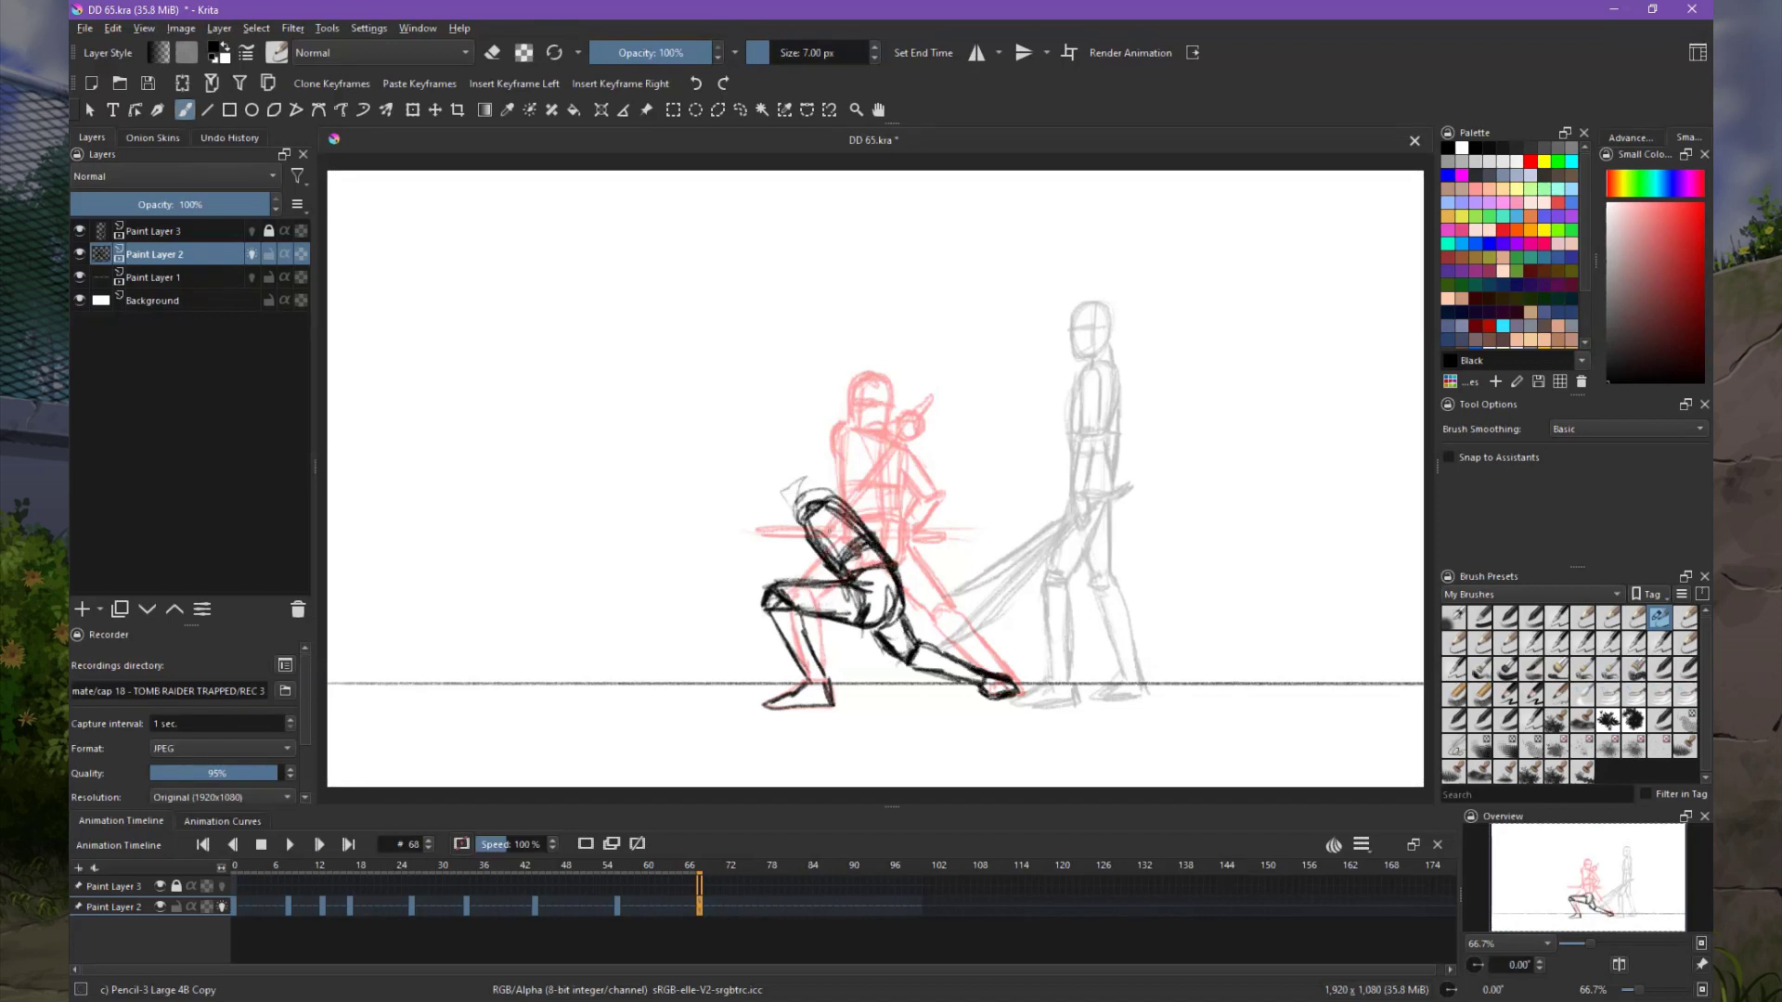
key("e")
mouse_move(788, 483)
left_mouse_down()
mouse_move(825, 524)
mouse_move(743, 511)
mouse_move(826, 511)
mouse_move(798, 447)
left_mouse_up()
key("e")
mouse_move(821, 519)
left_mouse_down()
mouse_move(900, 492)
mouse_move(1193, 520)
mouse_move(740, 545)
mouse_move(806, 523)
mouse_move(684, 454)
left_mouse_up()
left_click_drag(687, 452, 732, 538)
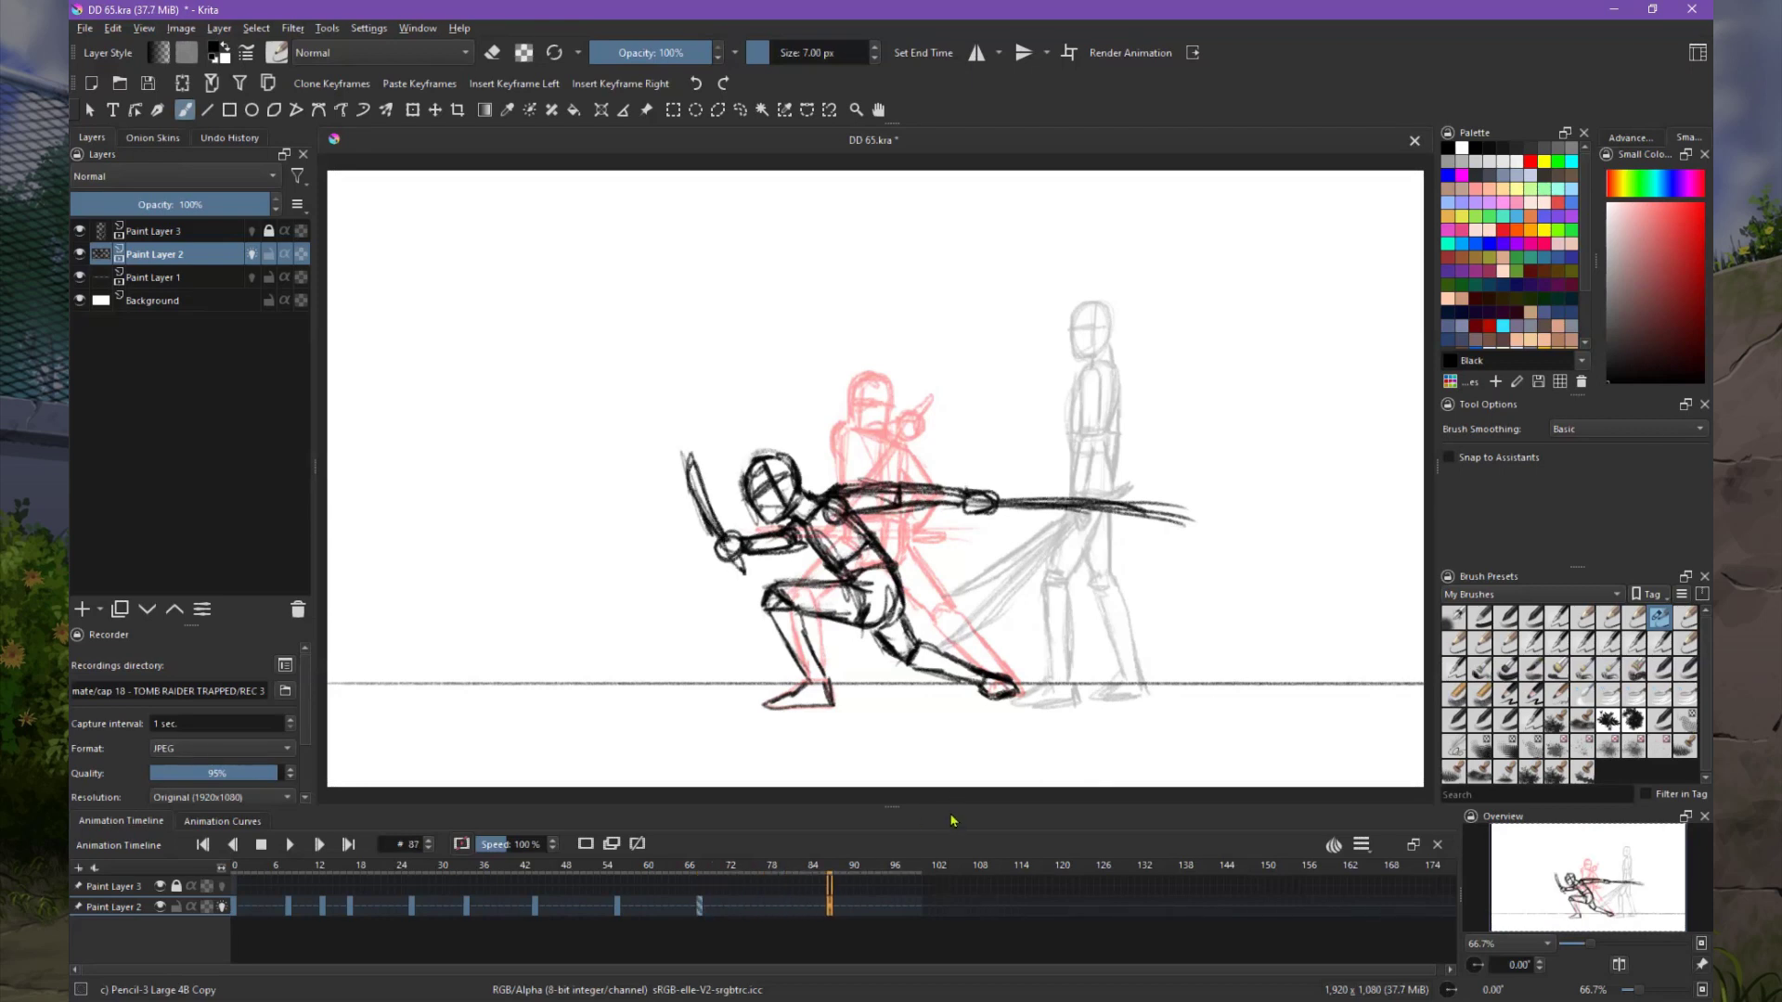
On frame 88, ink the striding fighter's feet, head circle, back leg and torso.
key("Right")
left_click_drag(772, 705, 834, 702)
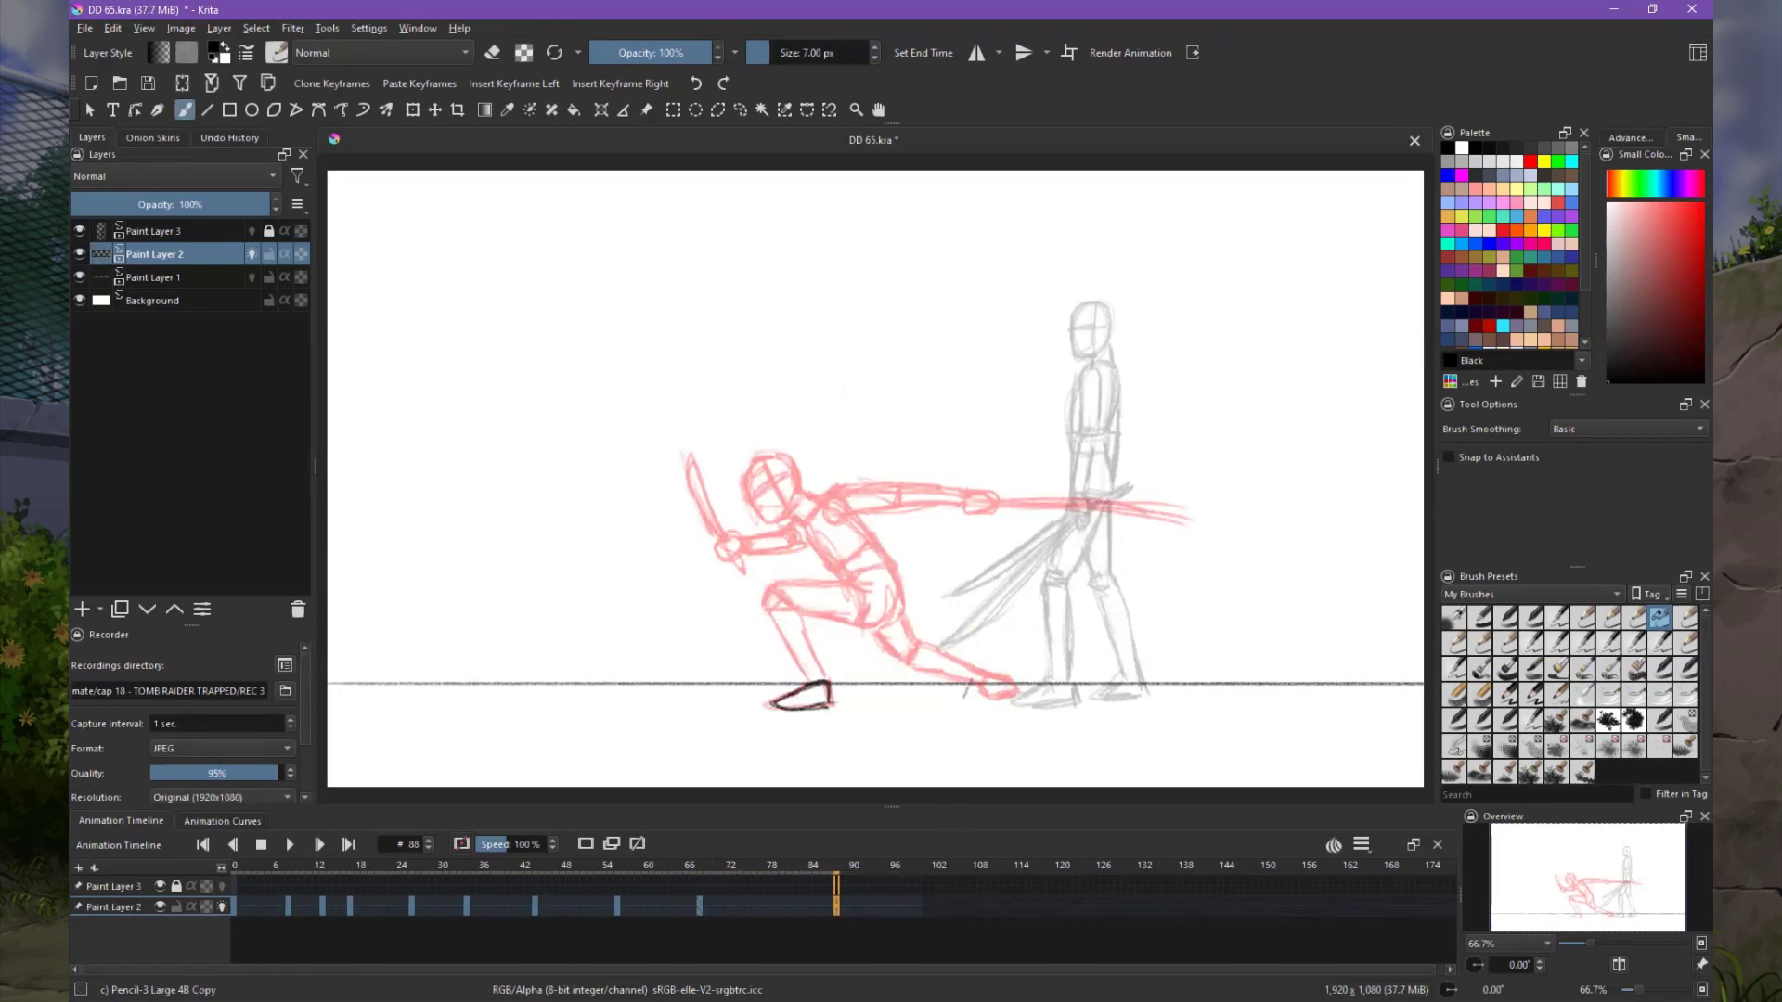
left_click_drag(953, 696, 1006, 694)
mouse_move(929, 467)
left_mouse_down()
mouse_move(914, 466)
mouse_move(813, 682)
mouse_move(900, 492)
mouse_move(923, 594)
mouse_move(948, 584)
mouse_move(982, 682)
left_mouse_up()
left_click_drag(937, 581, 995, 675)
mouse_move(895, 456)
left_mouse_down()
mouse_move(926, 367)
mouse_move(900, 469)
left_mouse_up()
left_click_drag(951, 371, 946, 472)
Ink frame 88's helmeted head with visor, bent arm and sword blade pointing down-left.
mouse_move(897, 299)
left_mouse_down()
mouse_move(930, 284)
mouse_move(1072, 306)
left_mouse_up()
mouse_move(924, 301)
left_mouse_down()
mouse_move(901, 360)
mouse_move(941, 357)
mouse_move(942, 324)
left_mouse_up()
mouse_move(939, 376)
left_mouse_down()
mouse_move(933, 455)
mouse_move(902, 440)
mouse_move(928, 450)
left_mouse_up()
mouse_move(895, 450)
left_mouse_down()
mouse_move(872, 534)
mouse_move(896, 533)
mouse_move(760, 585)
left_mouse_up()
left_click_drag(882, 521, 758, 591)
Darken frame 88's torso, hip and blade lines, save the file, and return to frame 56.
left_click_drag(956, 381, 956, 523)
left_click_drag(944, 510, 966, 493)
left_click_drag(860, 550, 752, 590)
mouse_move(878, 538)
left_mouse_down()
mouse_move(770, 583)
mouse_move(829, 680)
left_mouse_up()
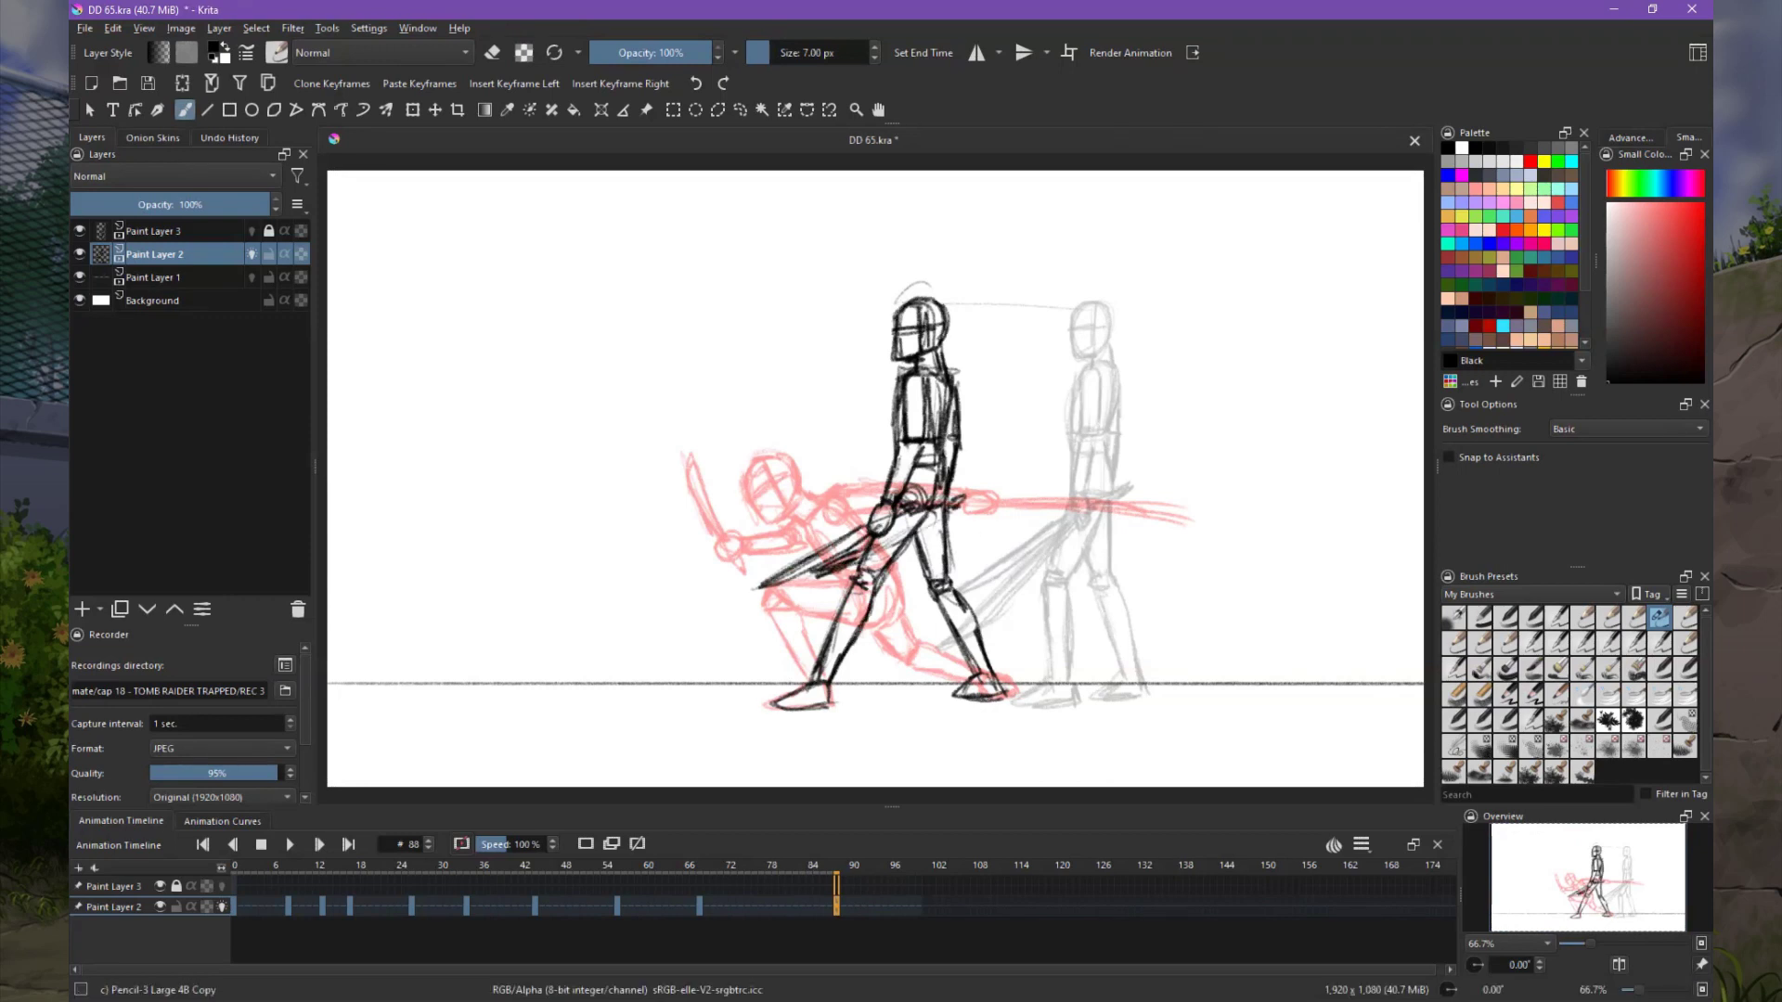
key("ctrl+s")
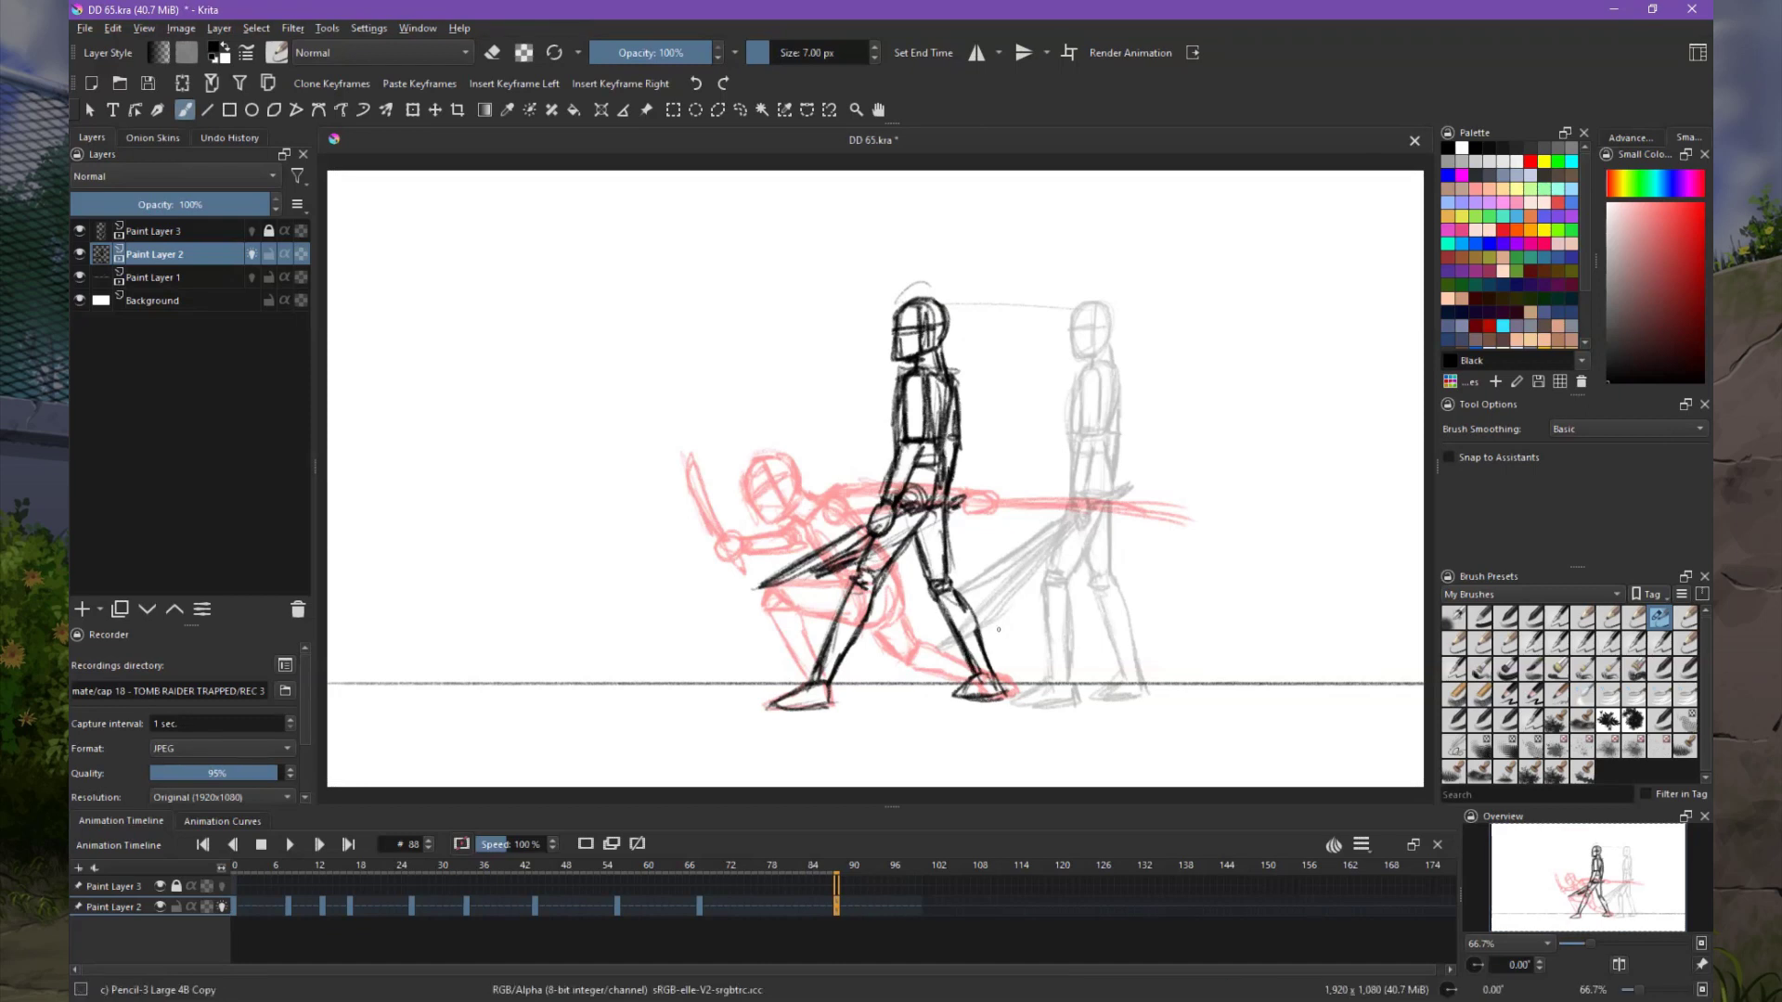
key("comma")
key("comma")
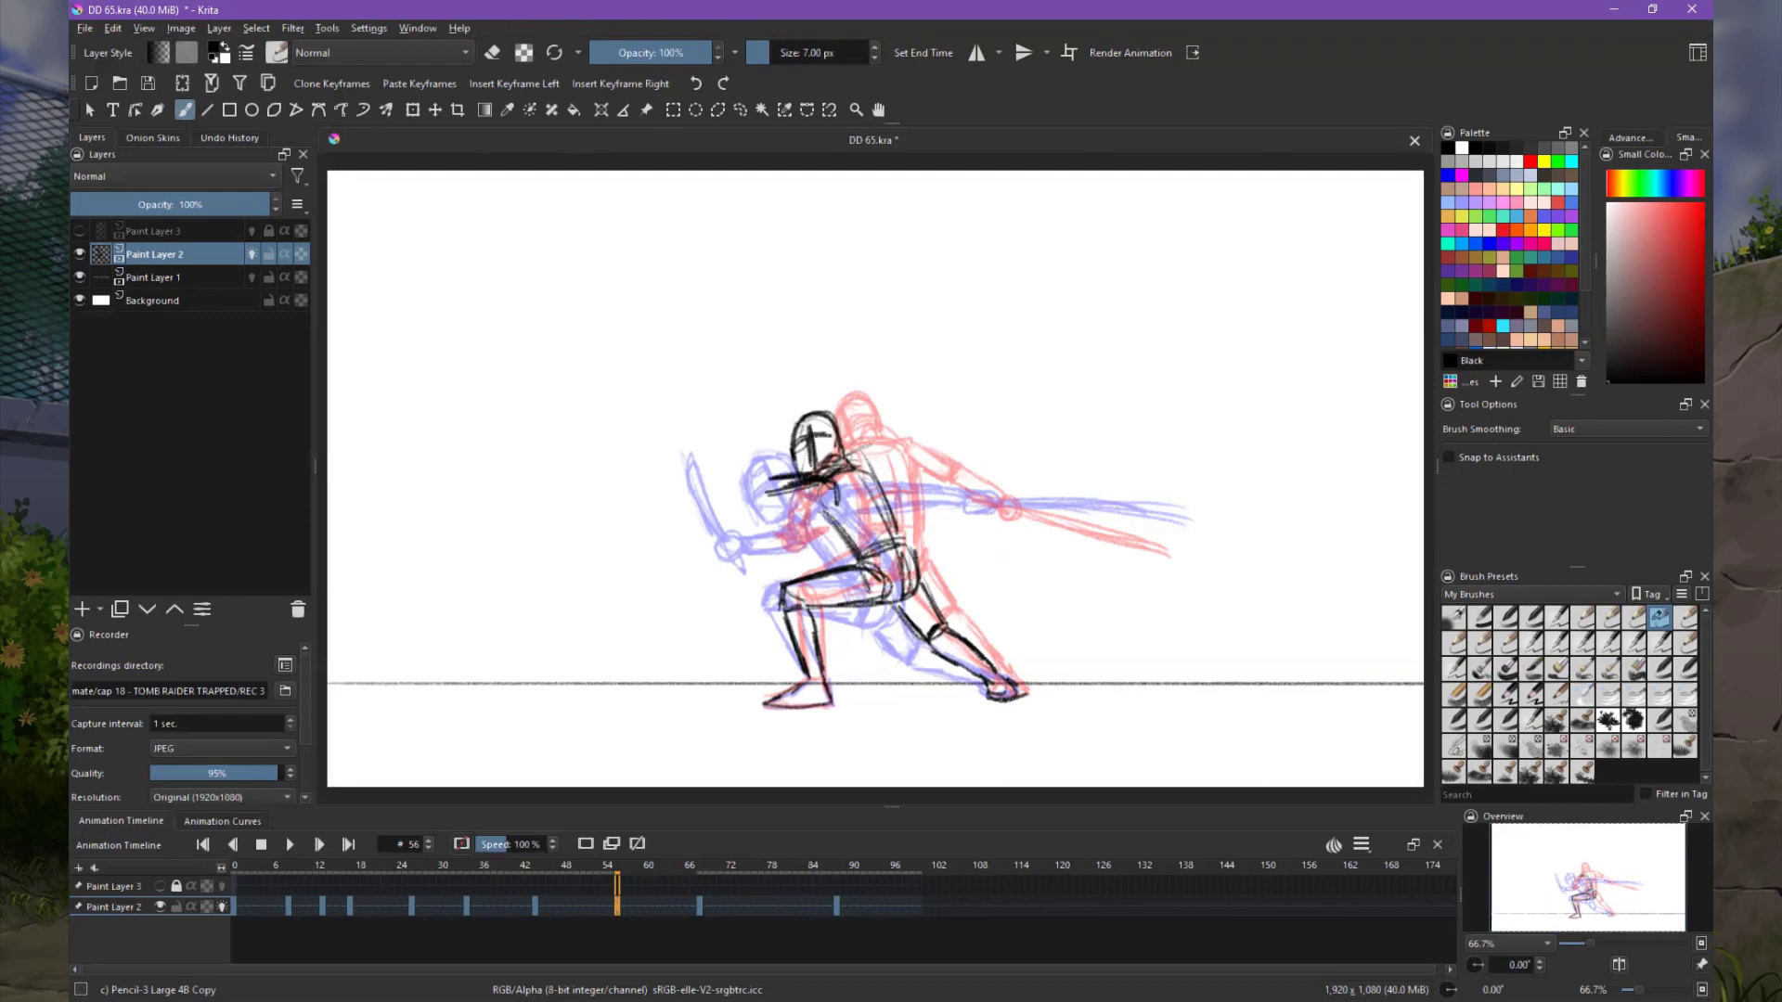
Redraw the stroke near the face and play back the animation to check motion.
left_click_drag(770, 501, 816, 499)
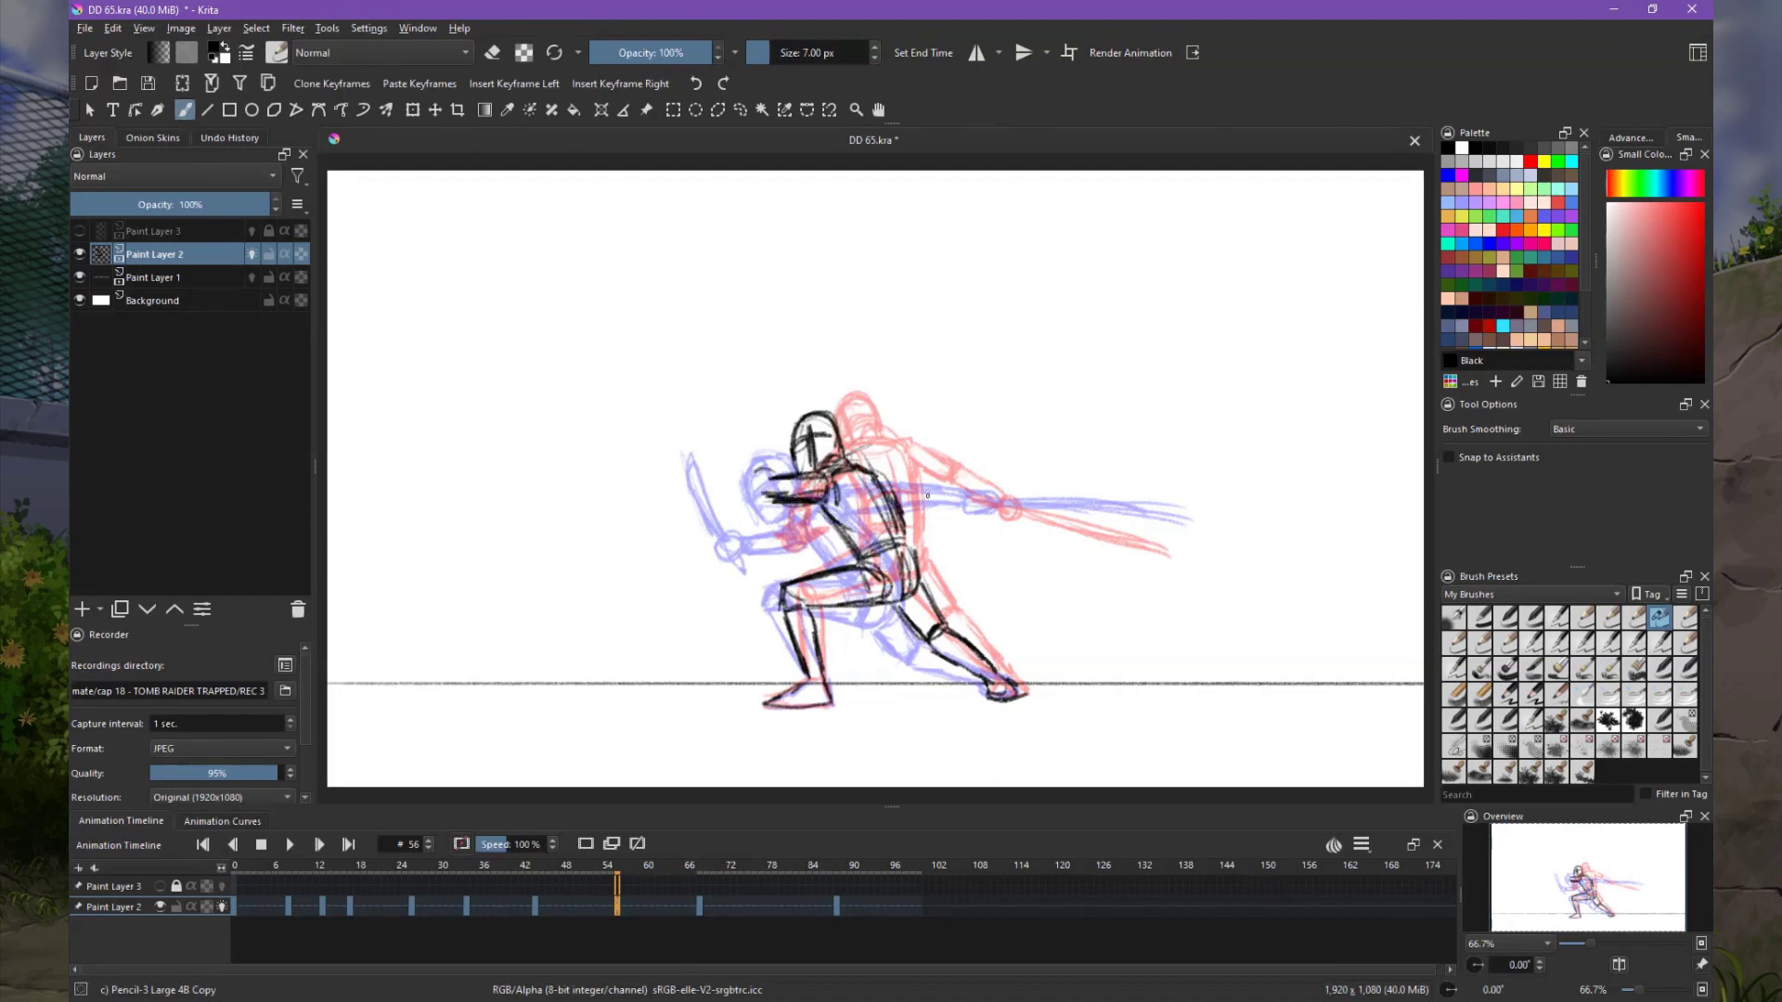
key("space")
key("space")
key("space")
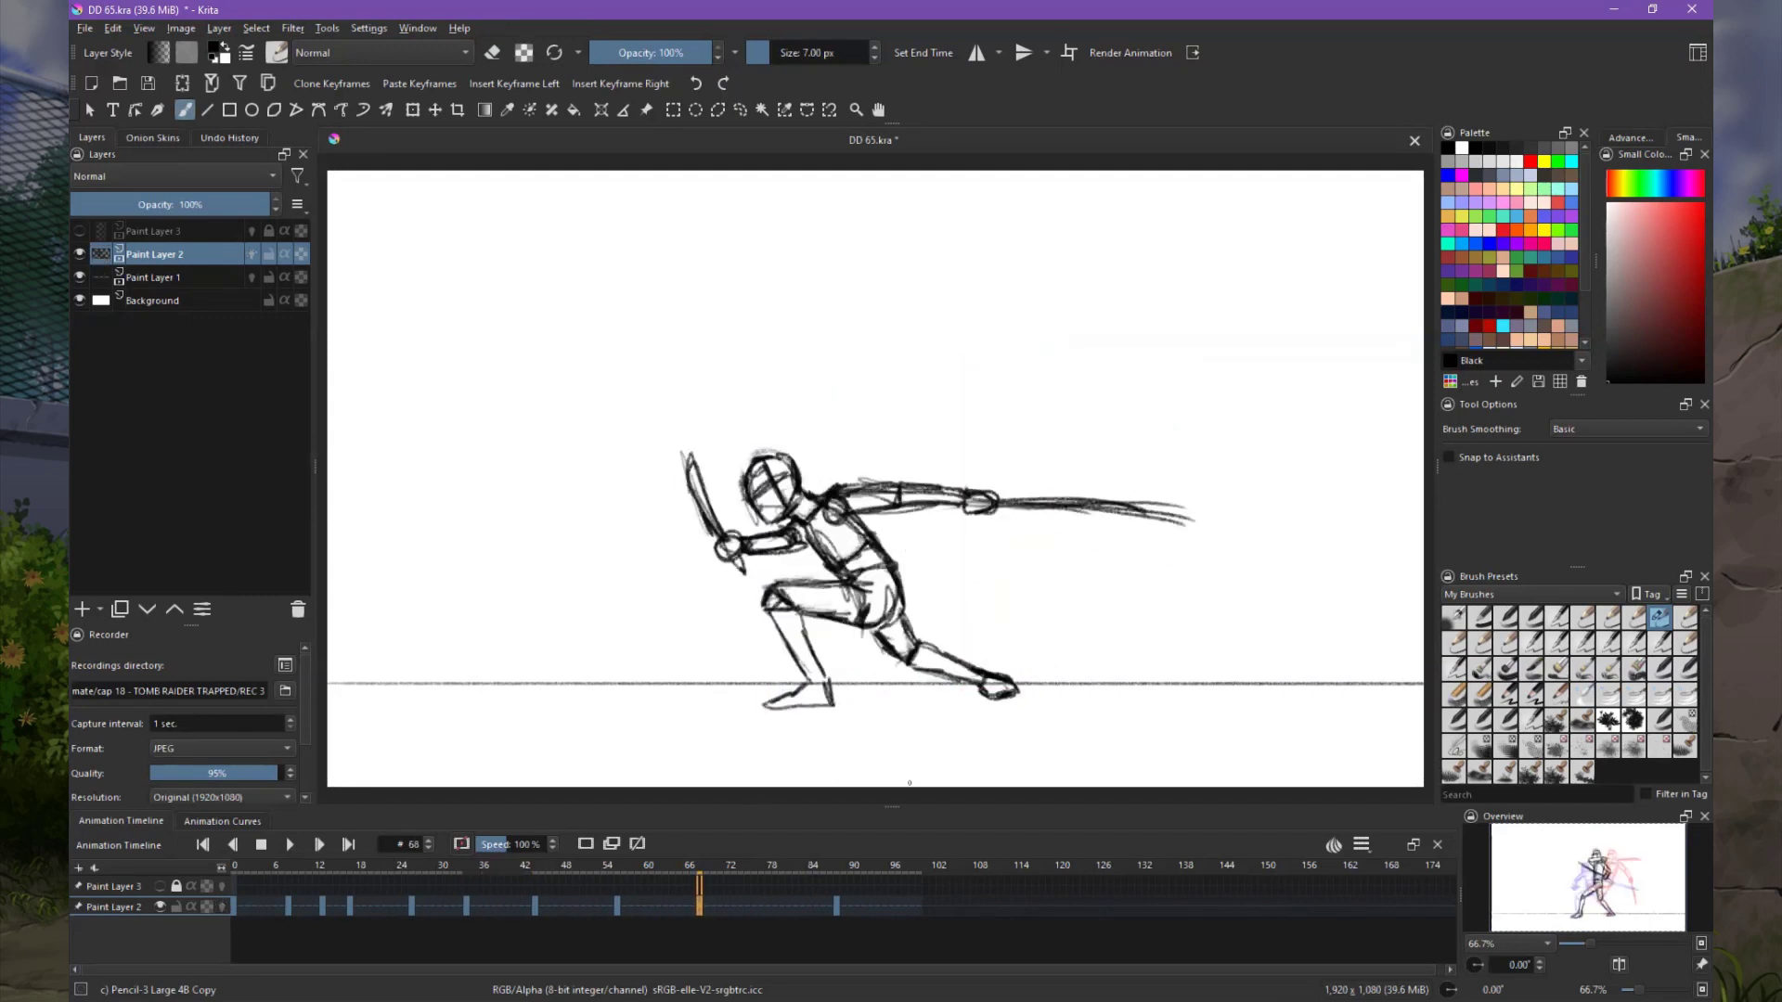
key("space")
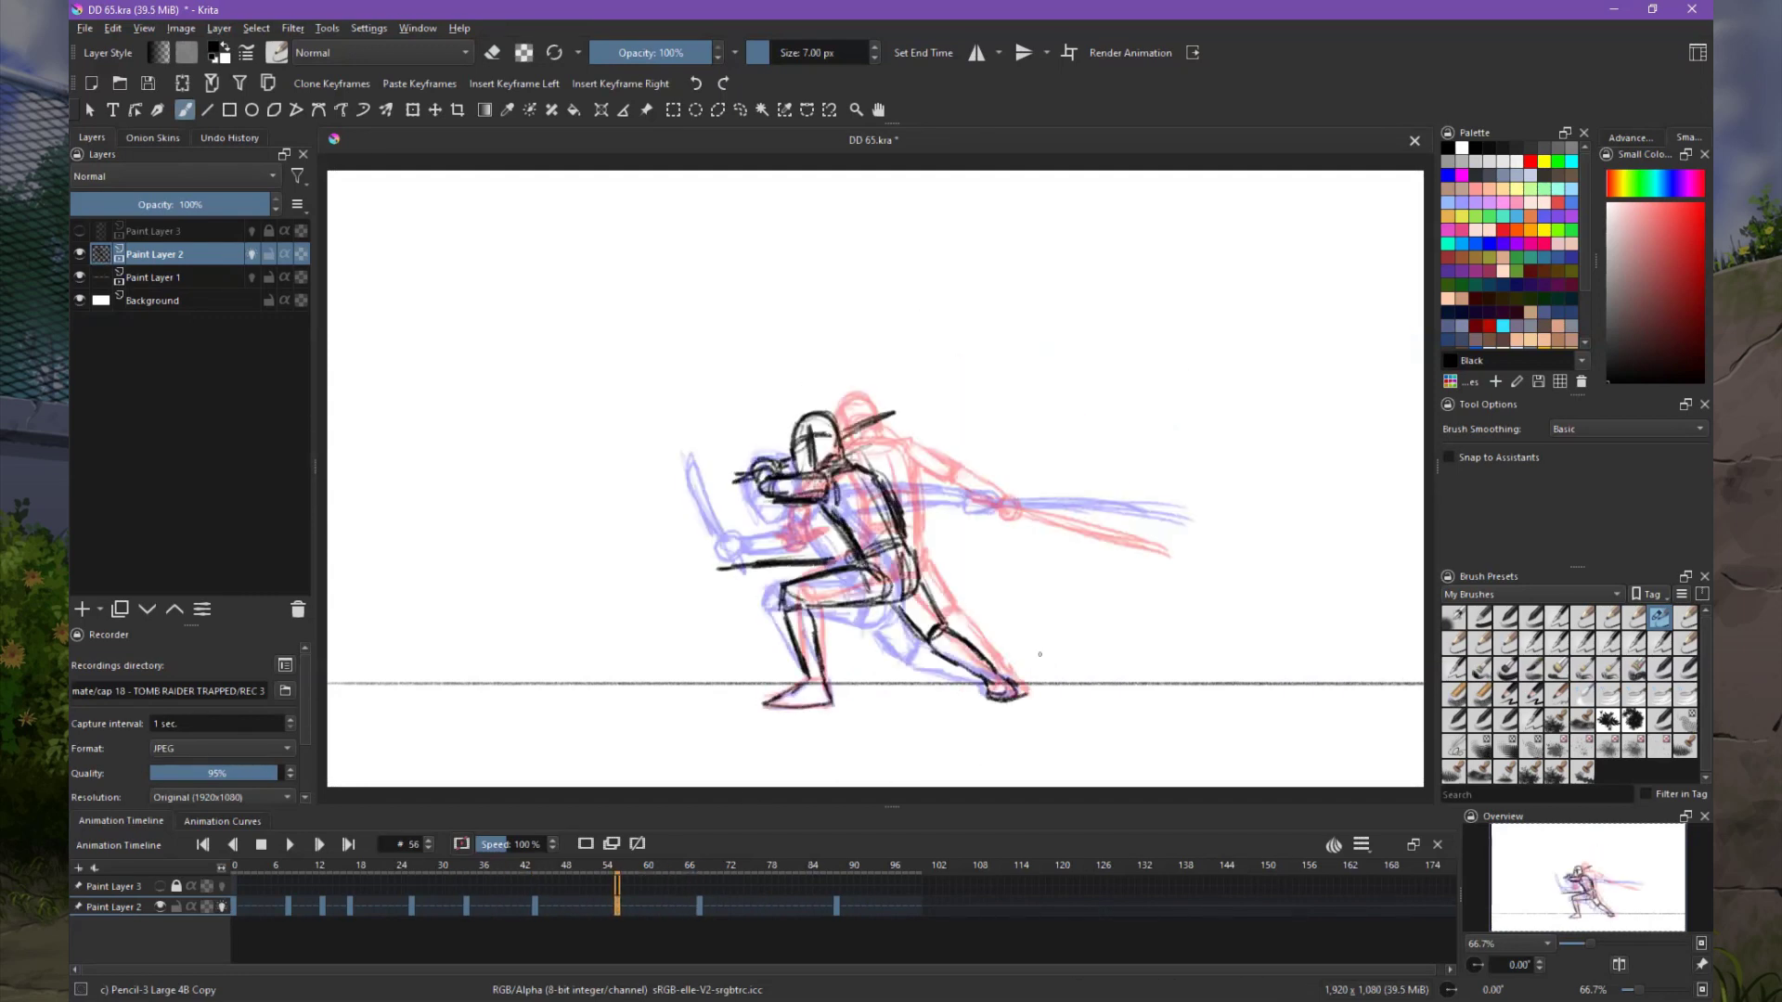
Erase frame 56's old head and upper torso lines, save, and clear frame 74's drawing.
mouse_move(724, 557)
left_mouse_down()
mouse_move(914, 437)
mouse_move(905, 559)
left_mouse_up()
key("Delete")
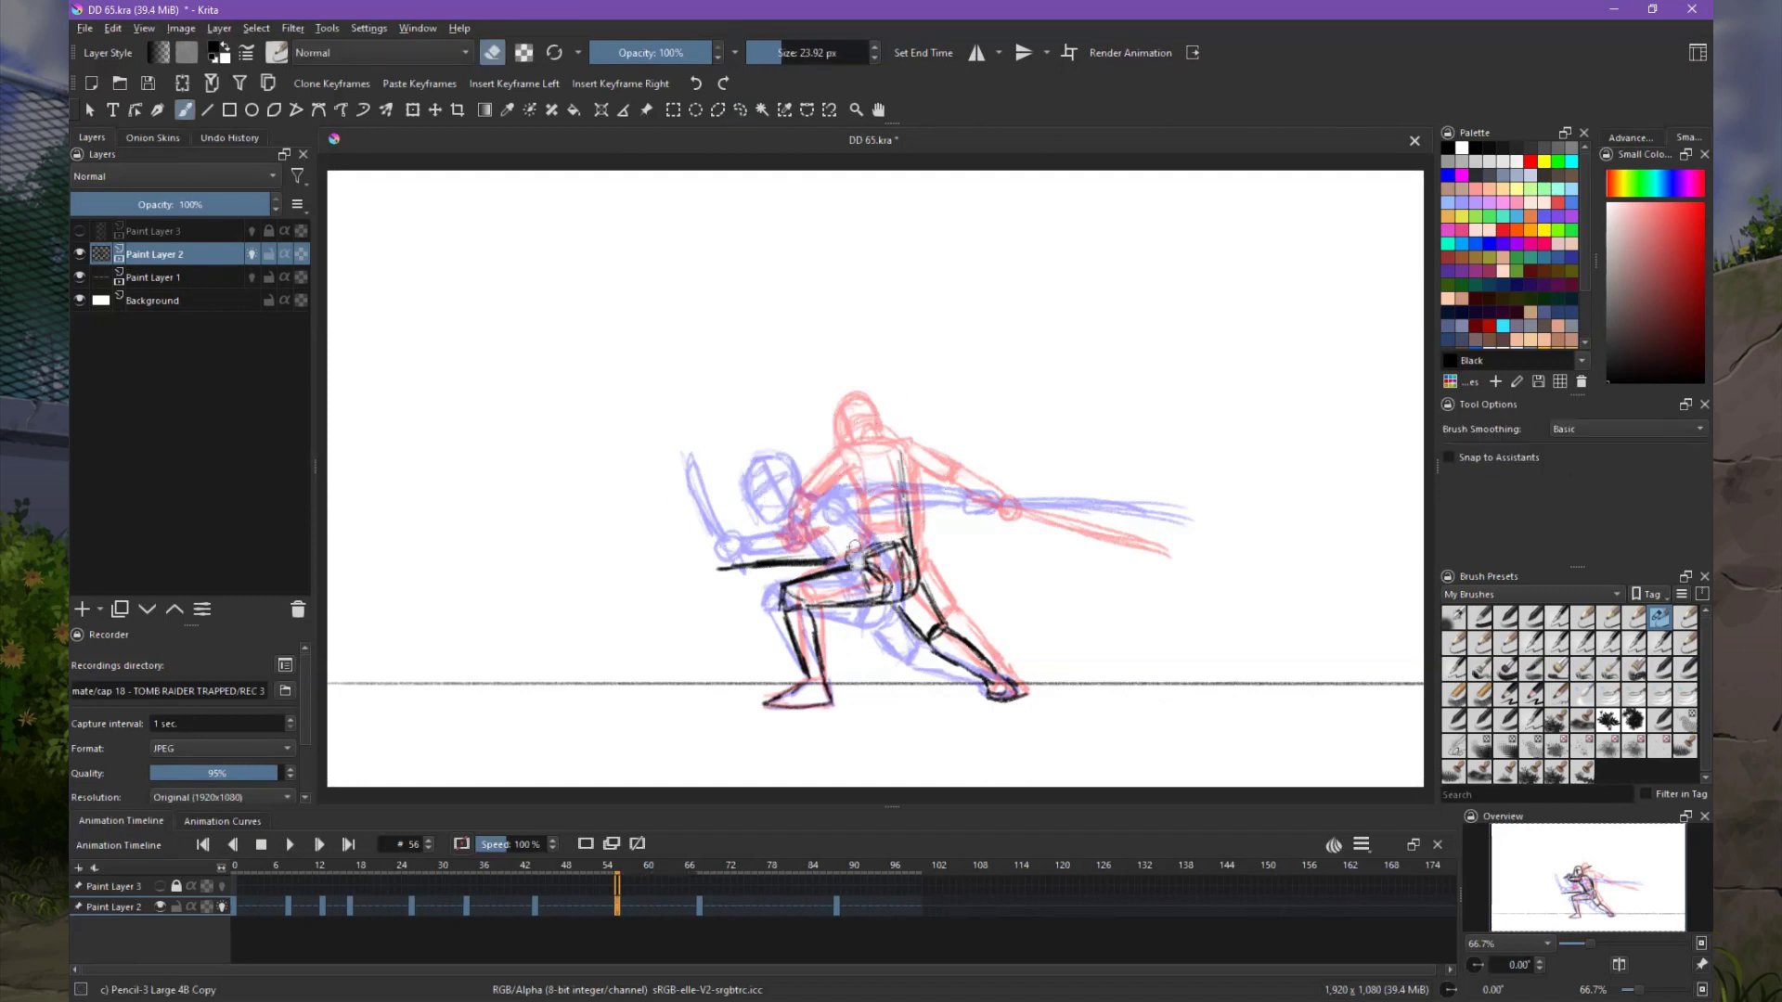
left_click_drag(835, 450, 895, 446)
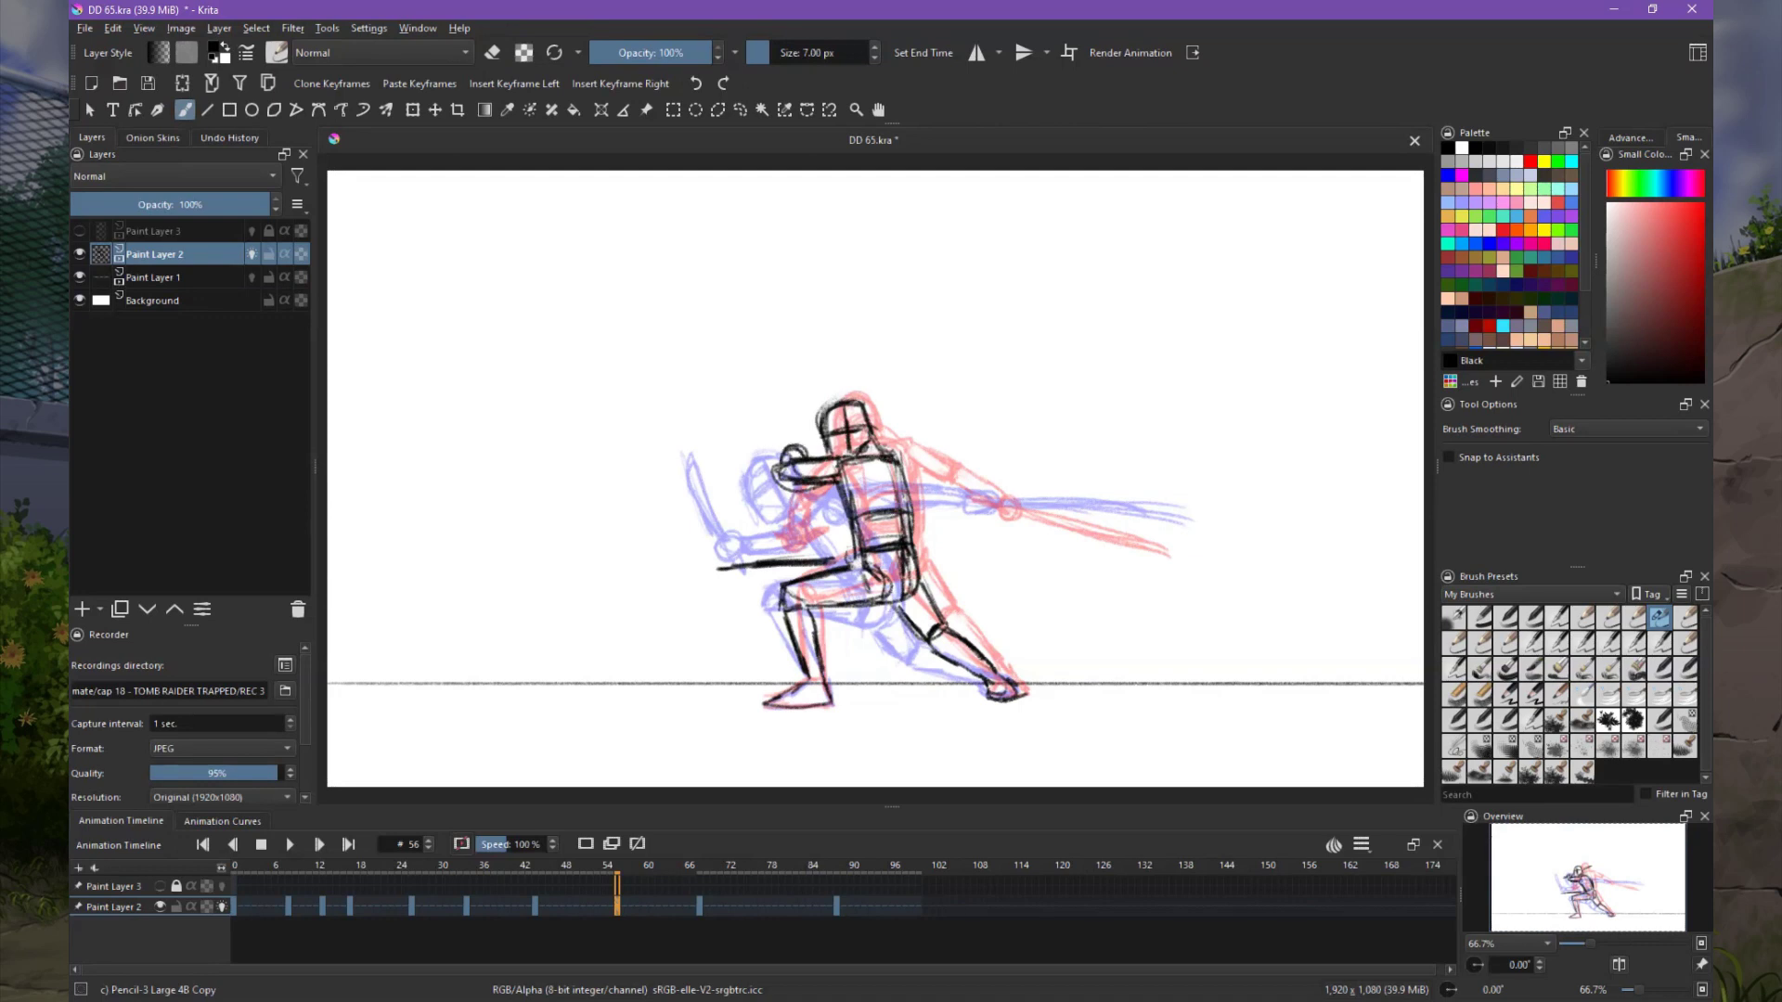
key("e")
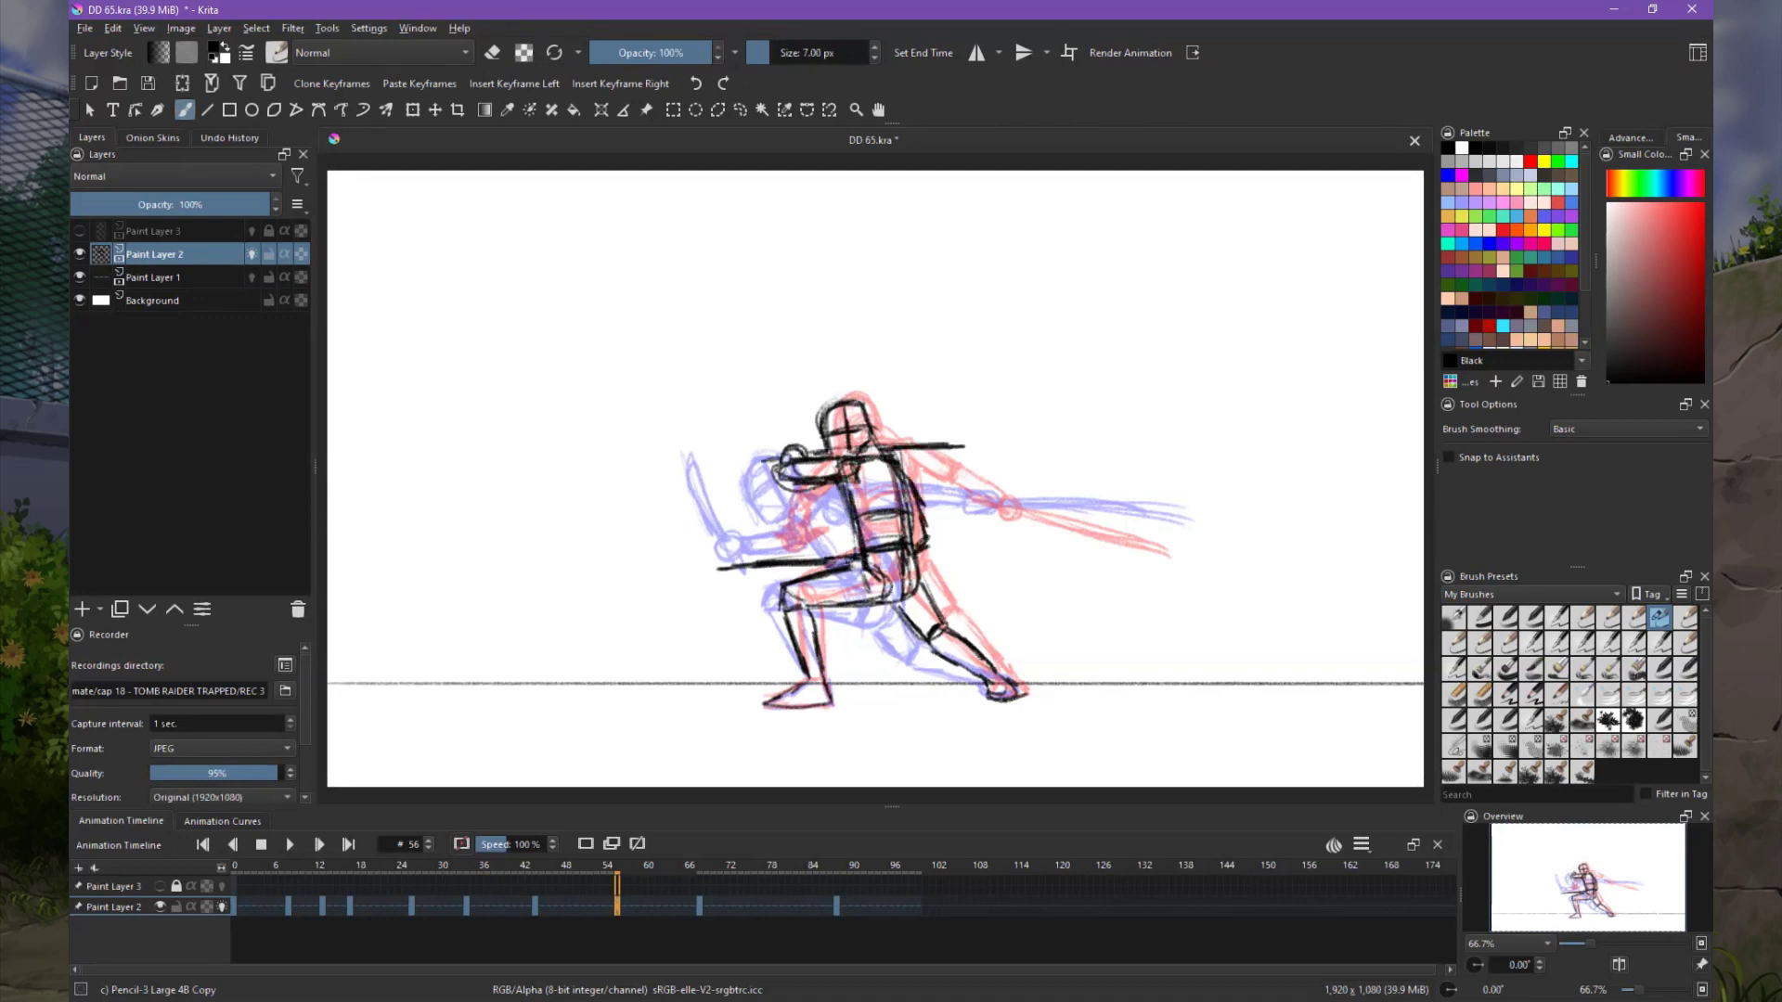
key("ctrl+s")
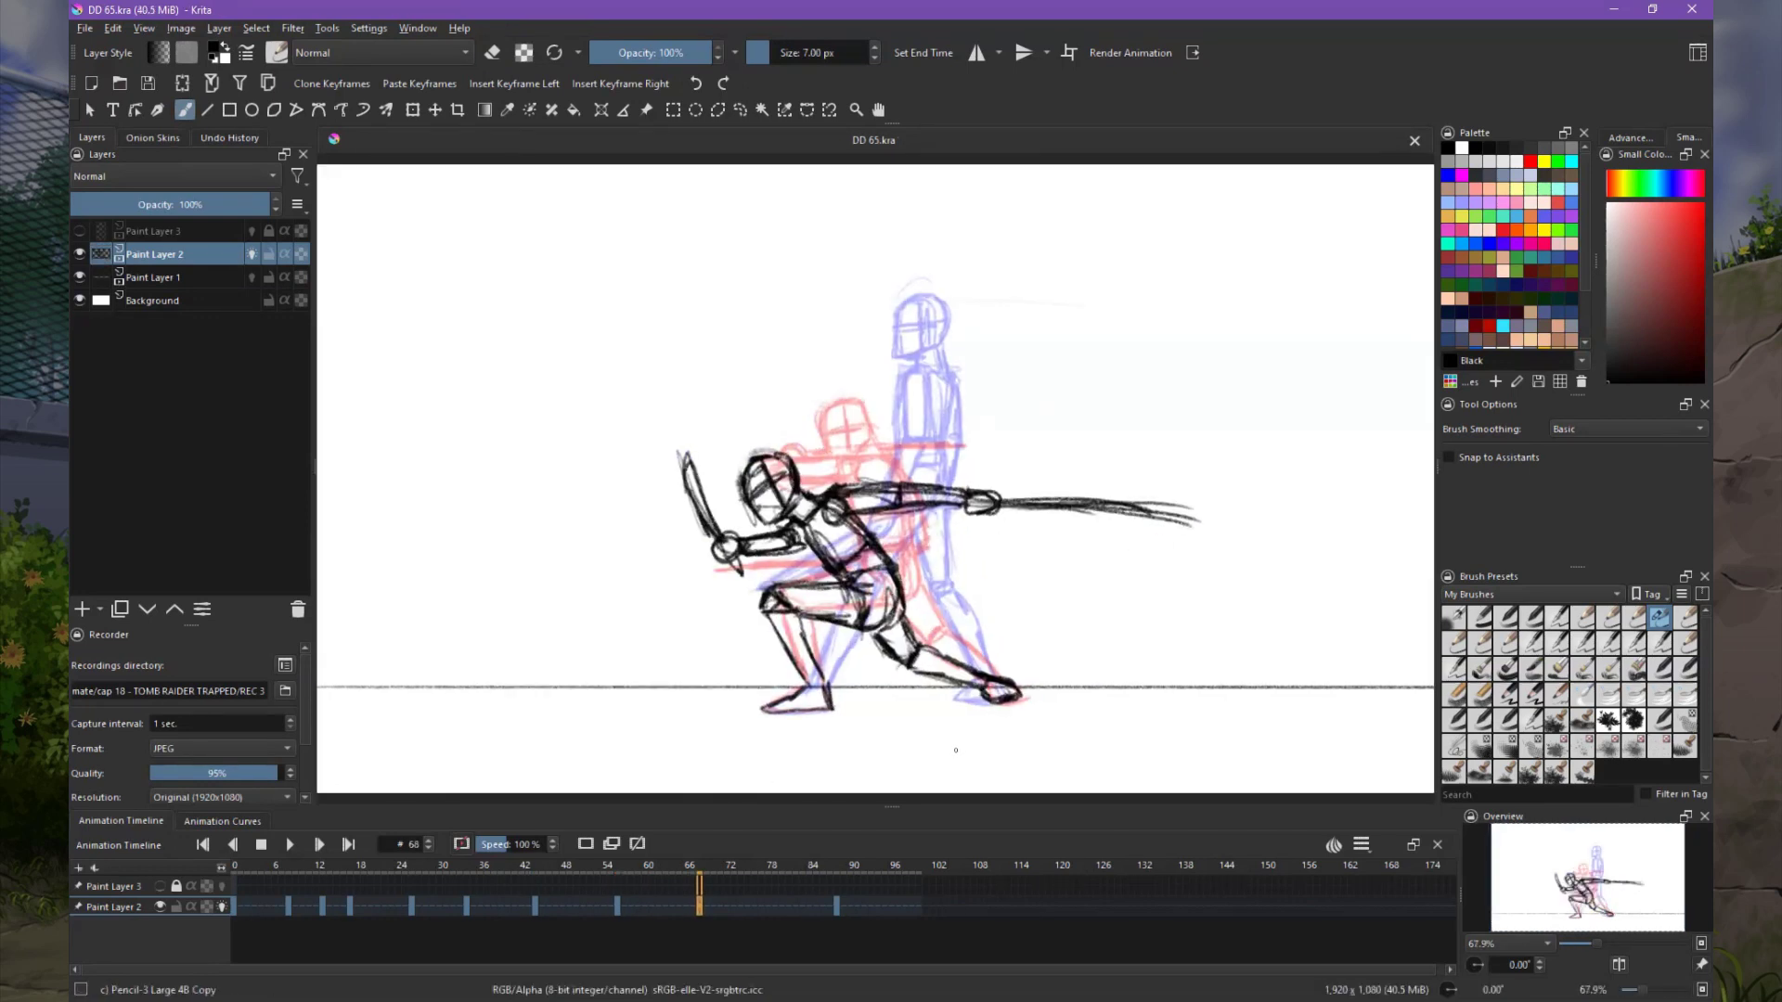
key("Delete")
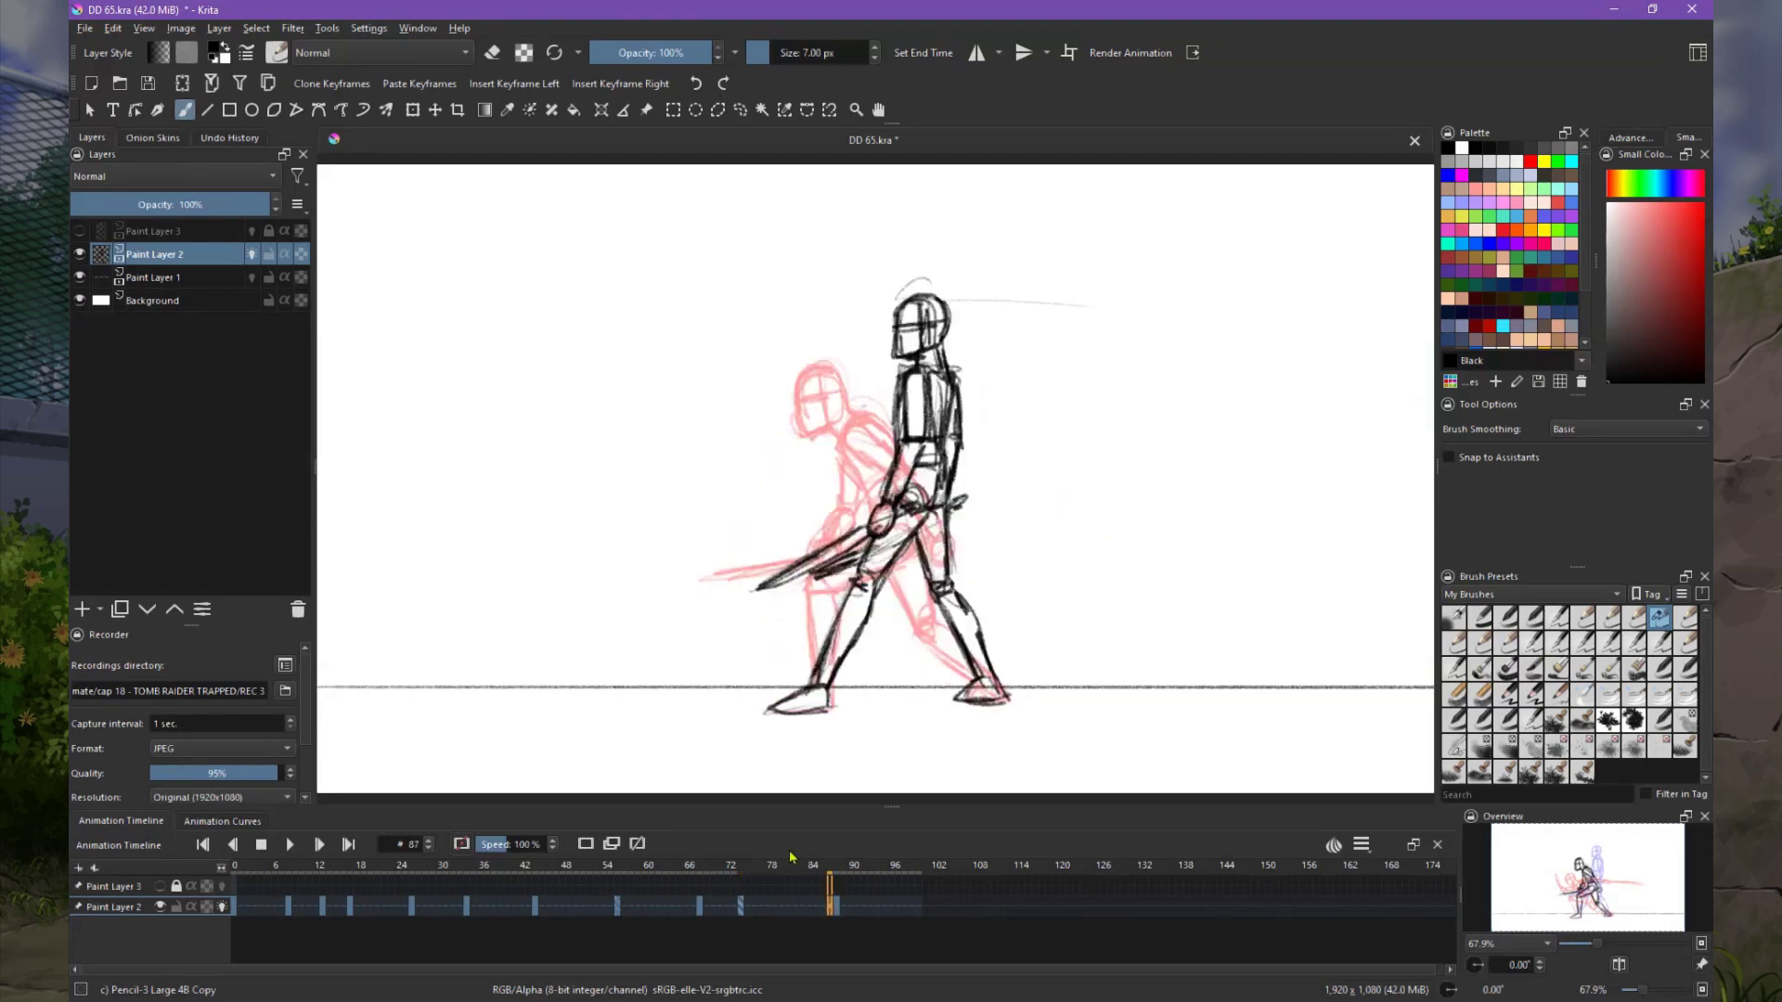
On frame 78, ink the figure's hip, trim it with the eraser, and undo/redo a torso stroke.
left_click(768, 906)
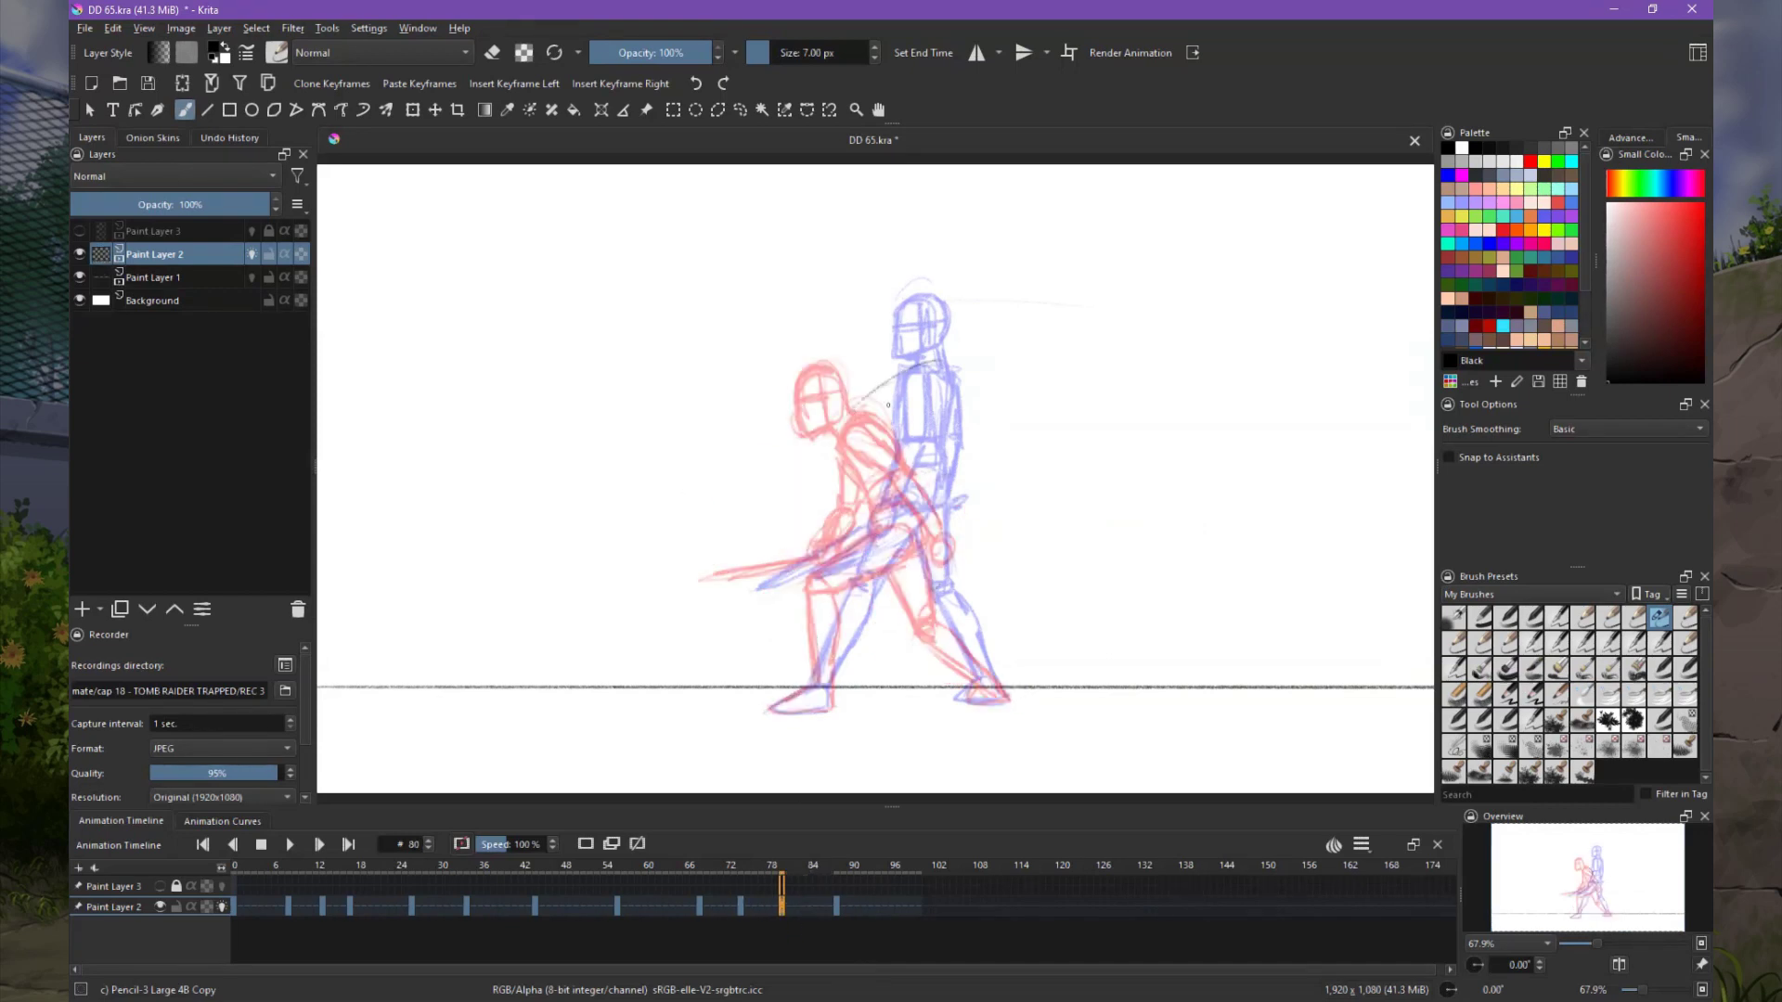
left_click_drag(901, 481, 942, 529)
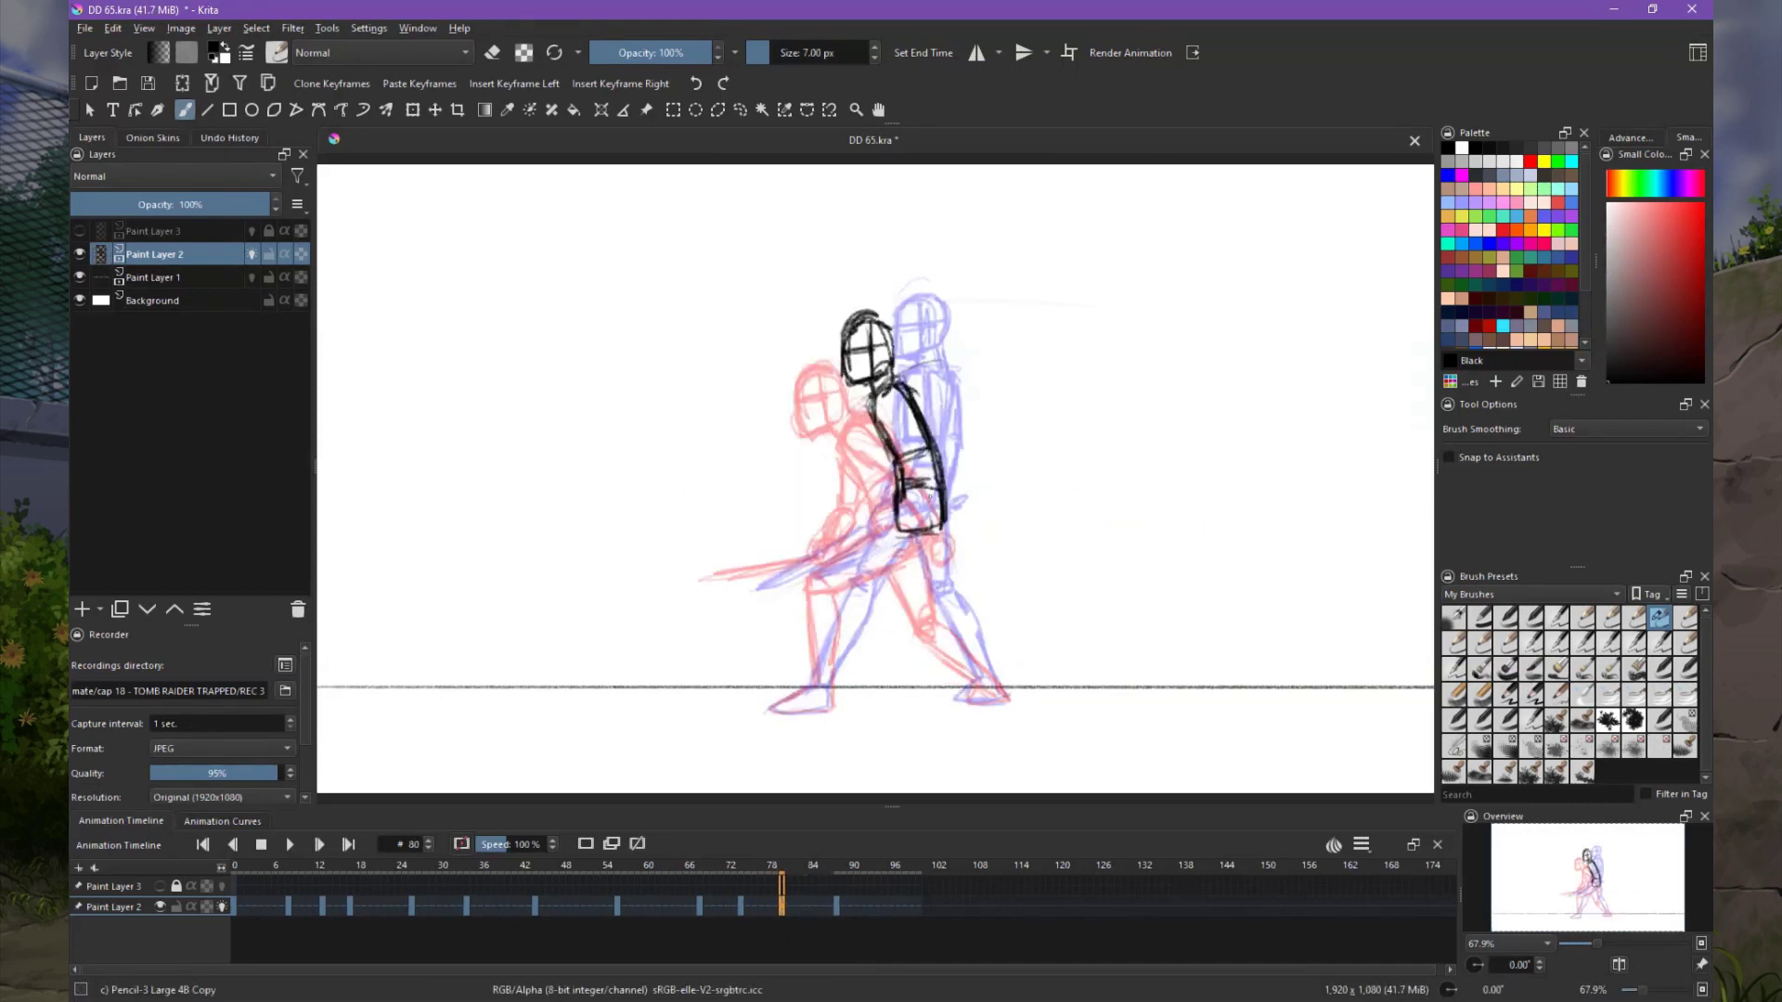
key("e")
left_click_drag(919, 484, 909, 539)
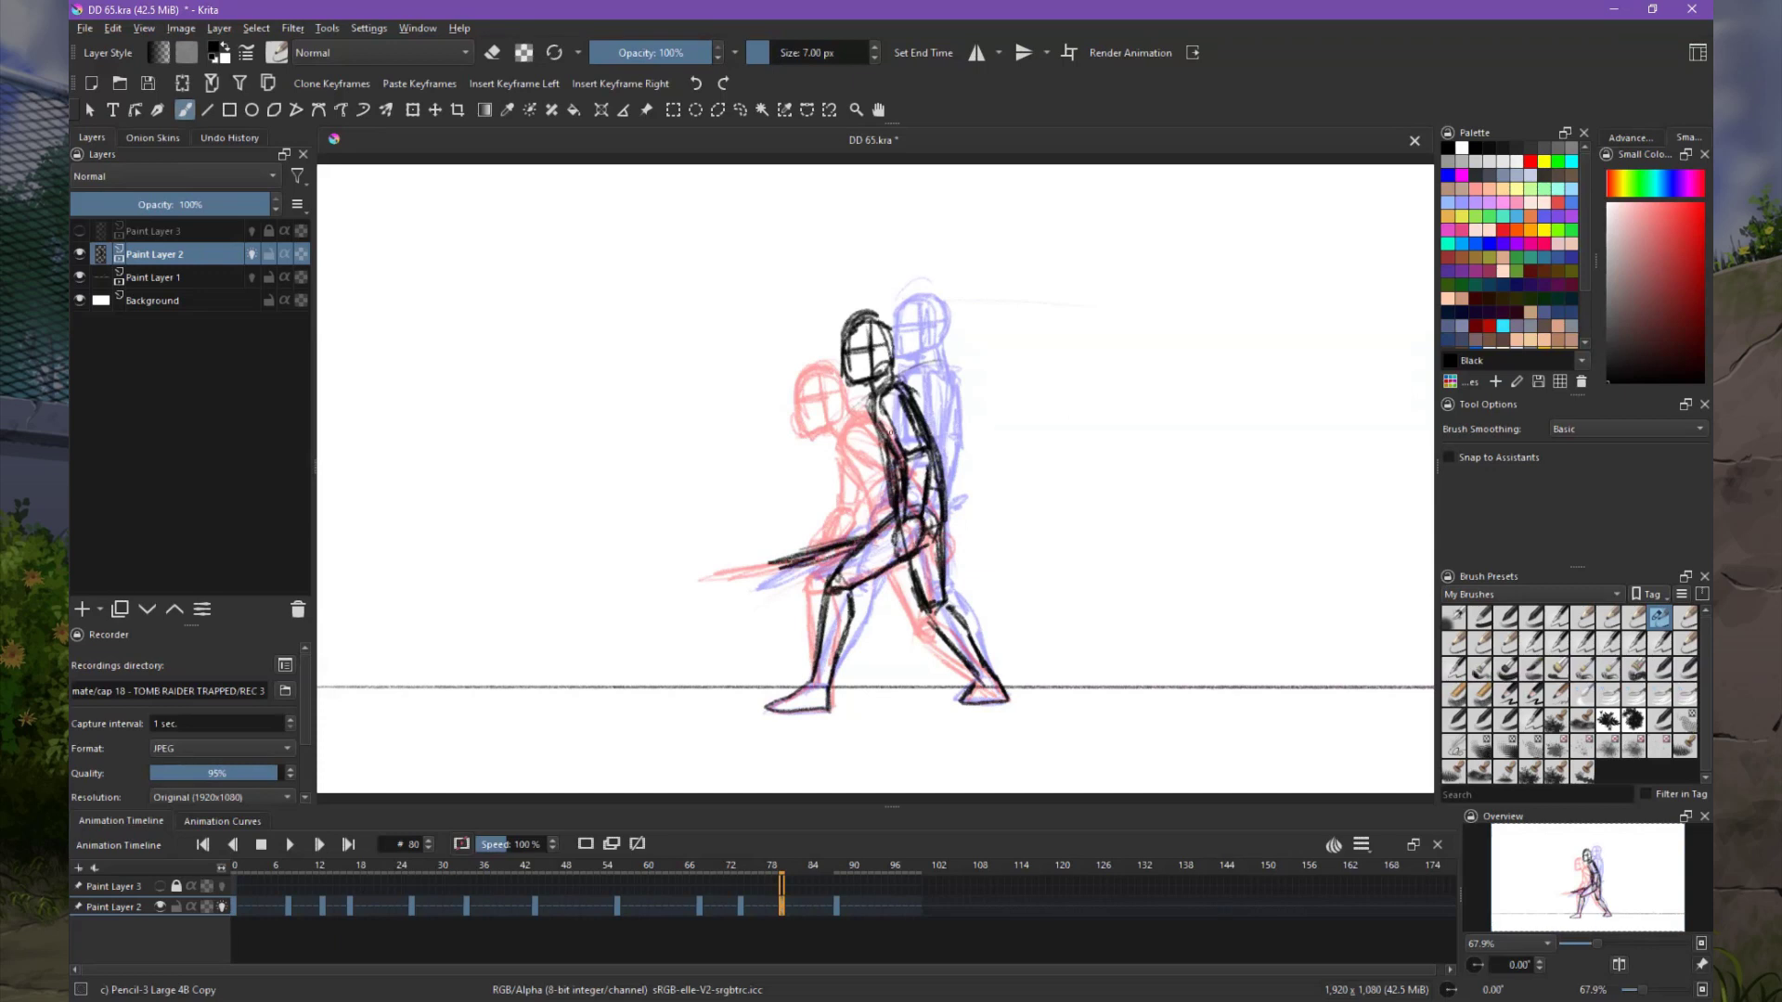
key("ctrl+z")
key("ctrl+shift+z")
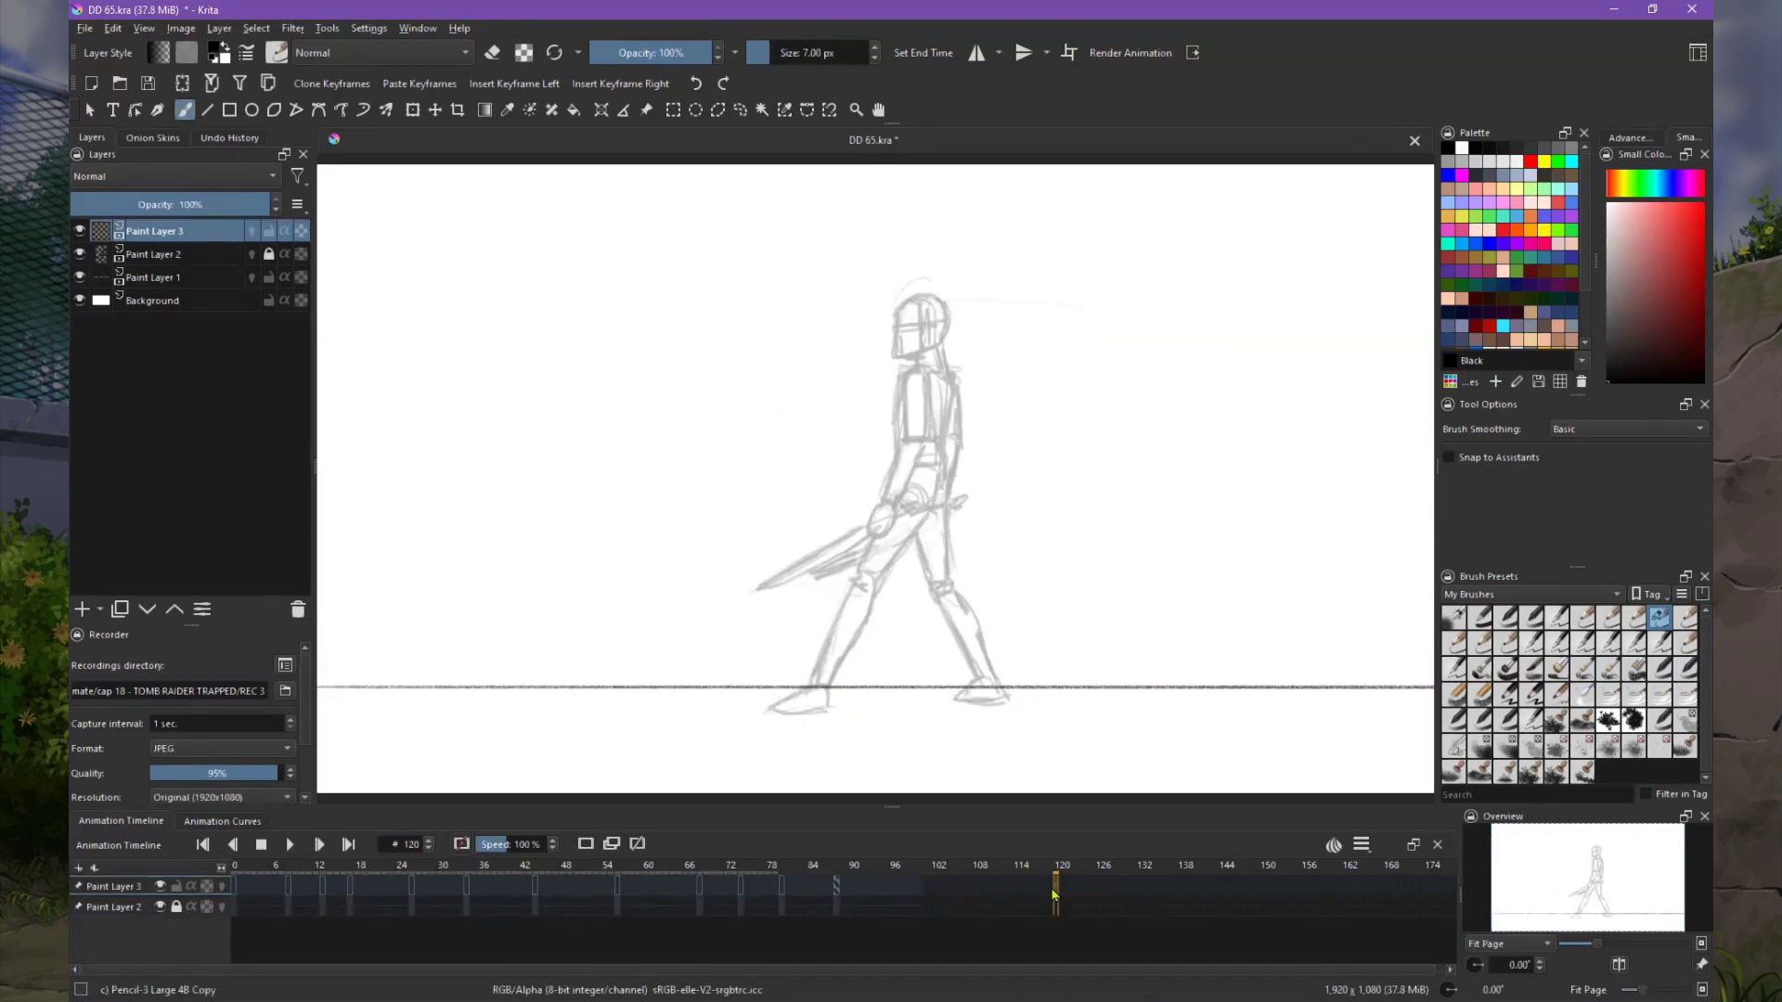
Return to frame 0, switch to the 7 px Pencil-3 Large brush, and ink the head outline.
left_click(261, 843)
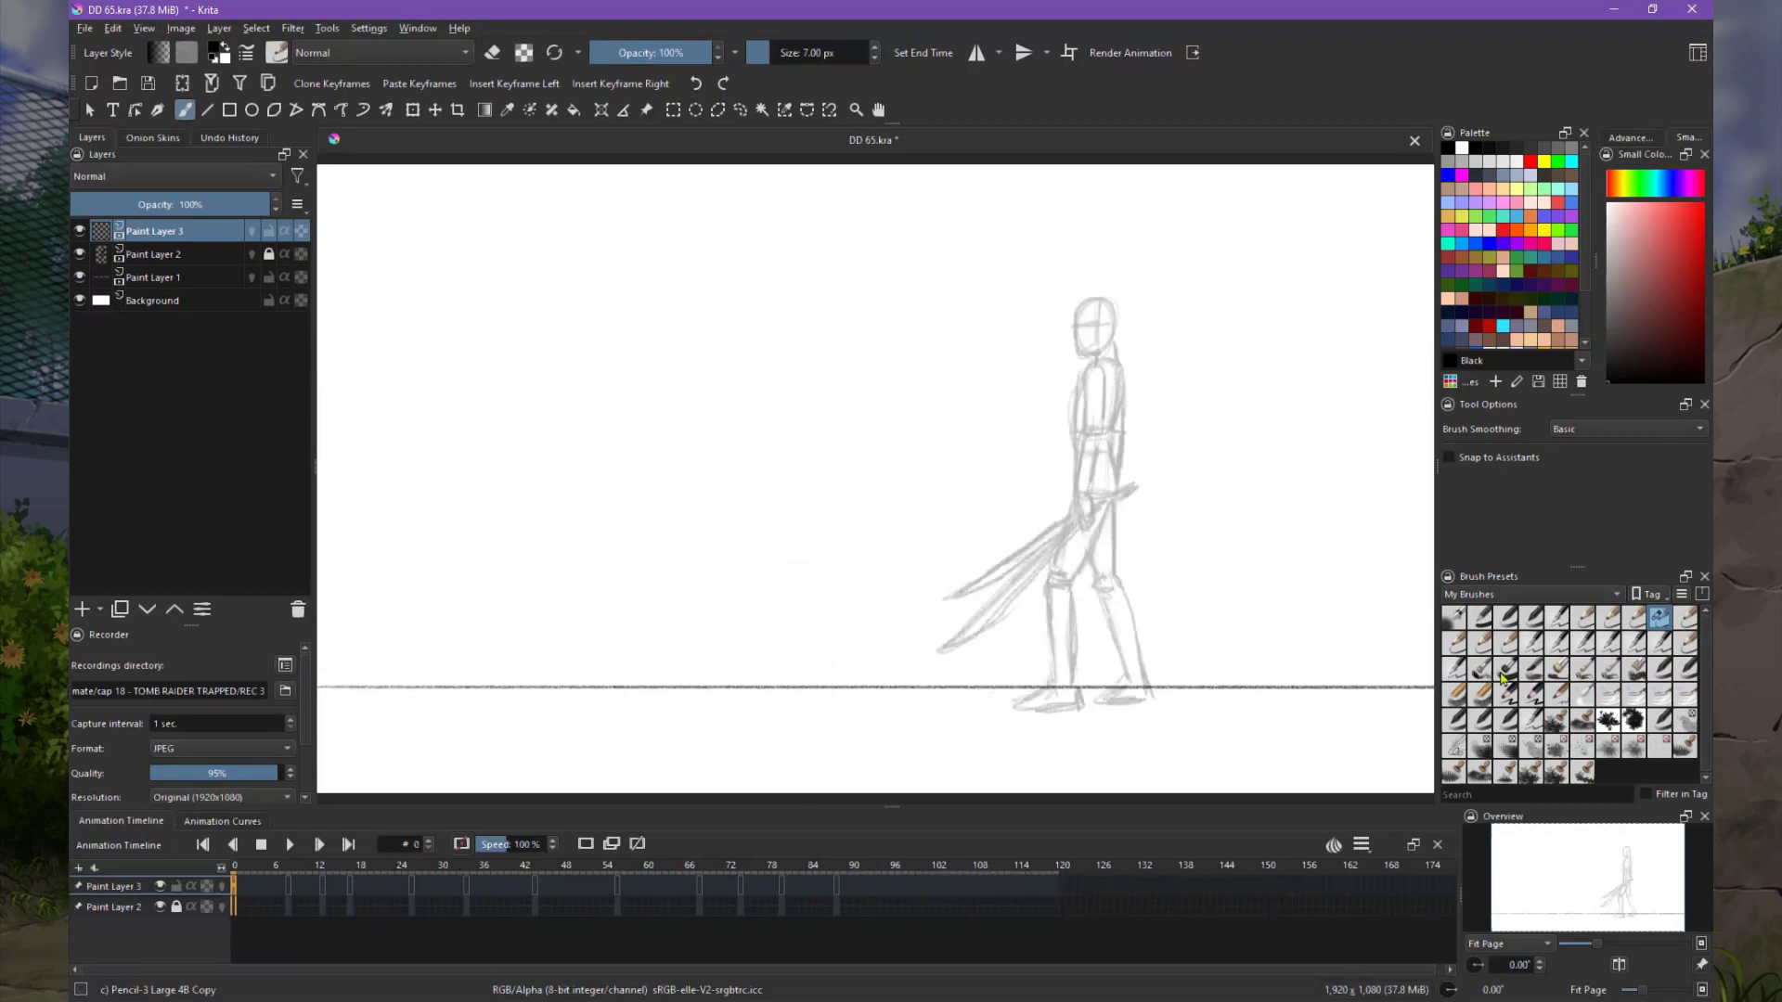
left_click(1453, 642)
scroll(1089, 480, "up", 5)
left_click_drag(1090, 480, 1103, 470)
left_click(1659, 616)
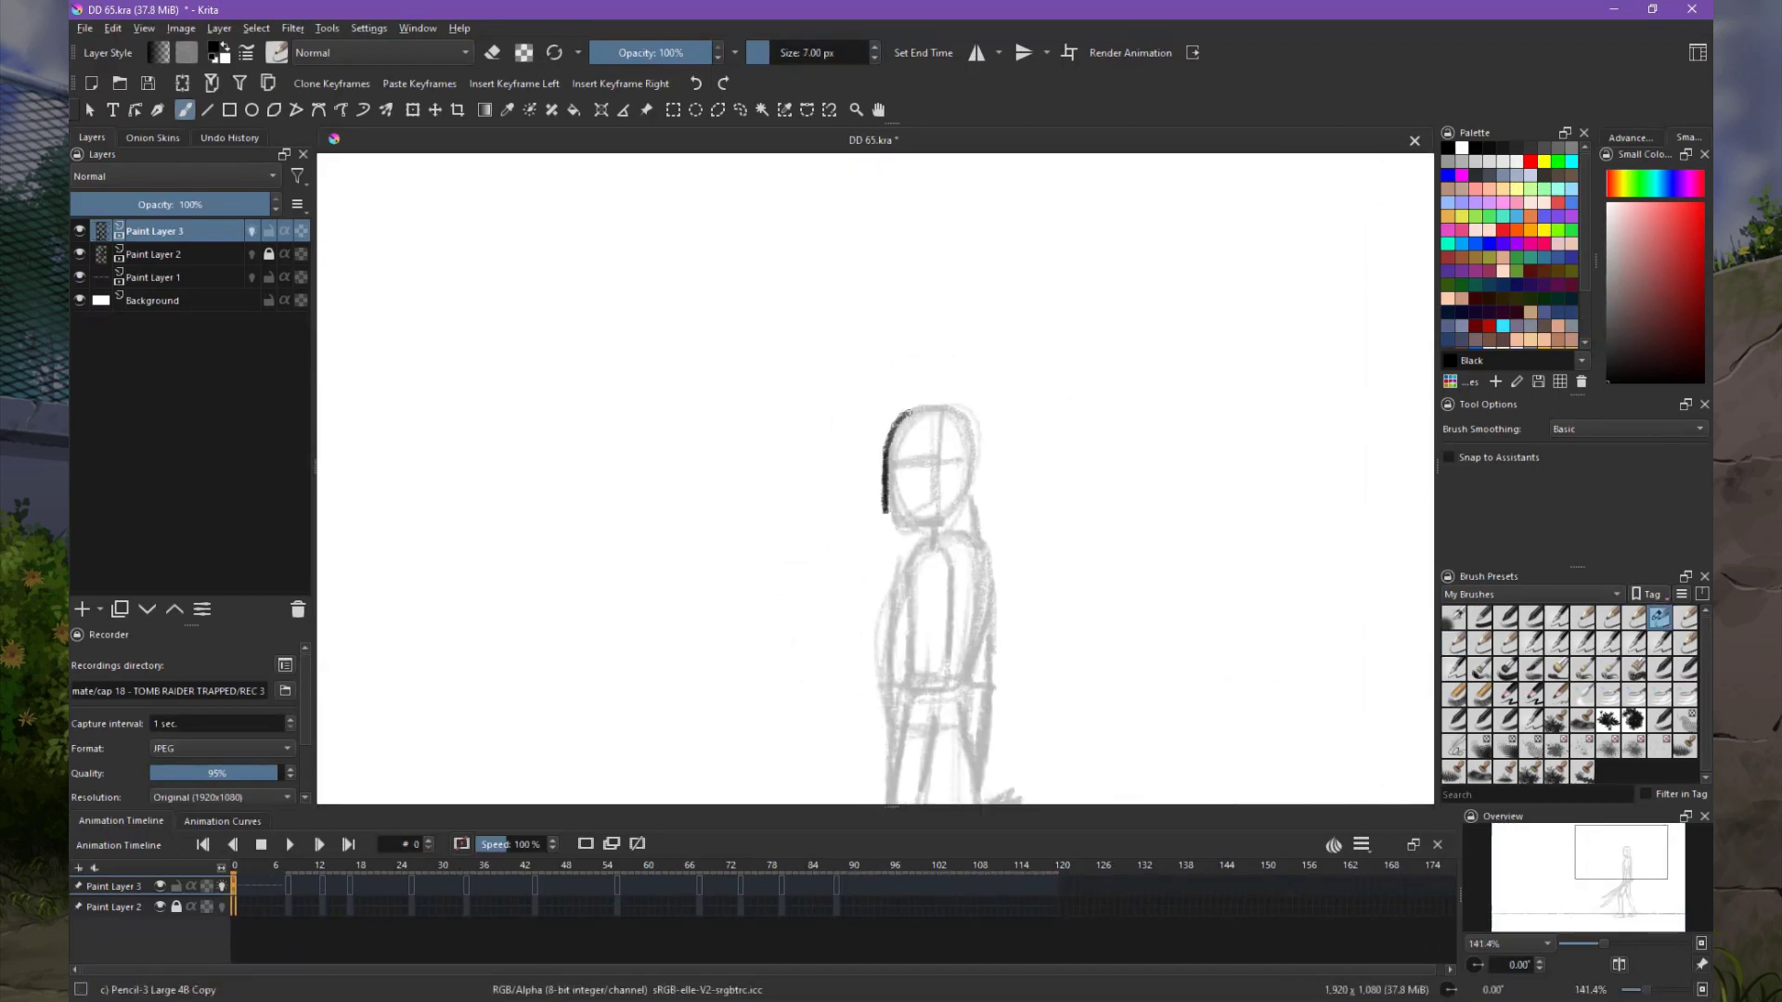
mouse_move(886, 529)
left_mouse_down()
mouse_move(947, 408)
mouse_move(973, 539)
left_mouse_up()
scroll(973, 541, "down", 2)
Ink frame 0's arm, hand, redrawn long sword and torso and shoulder outlines.
left_click_drag(966, 362, 905, 640)
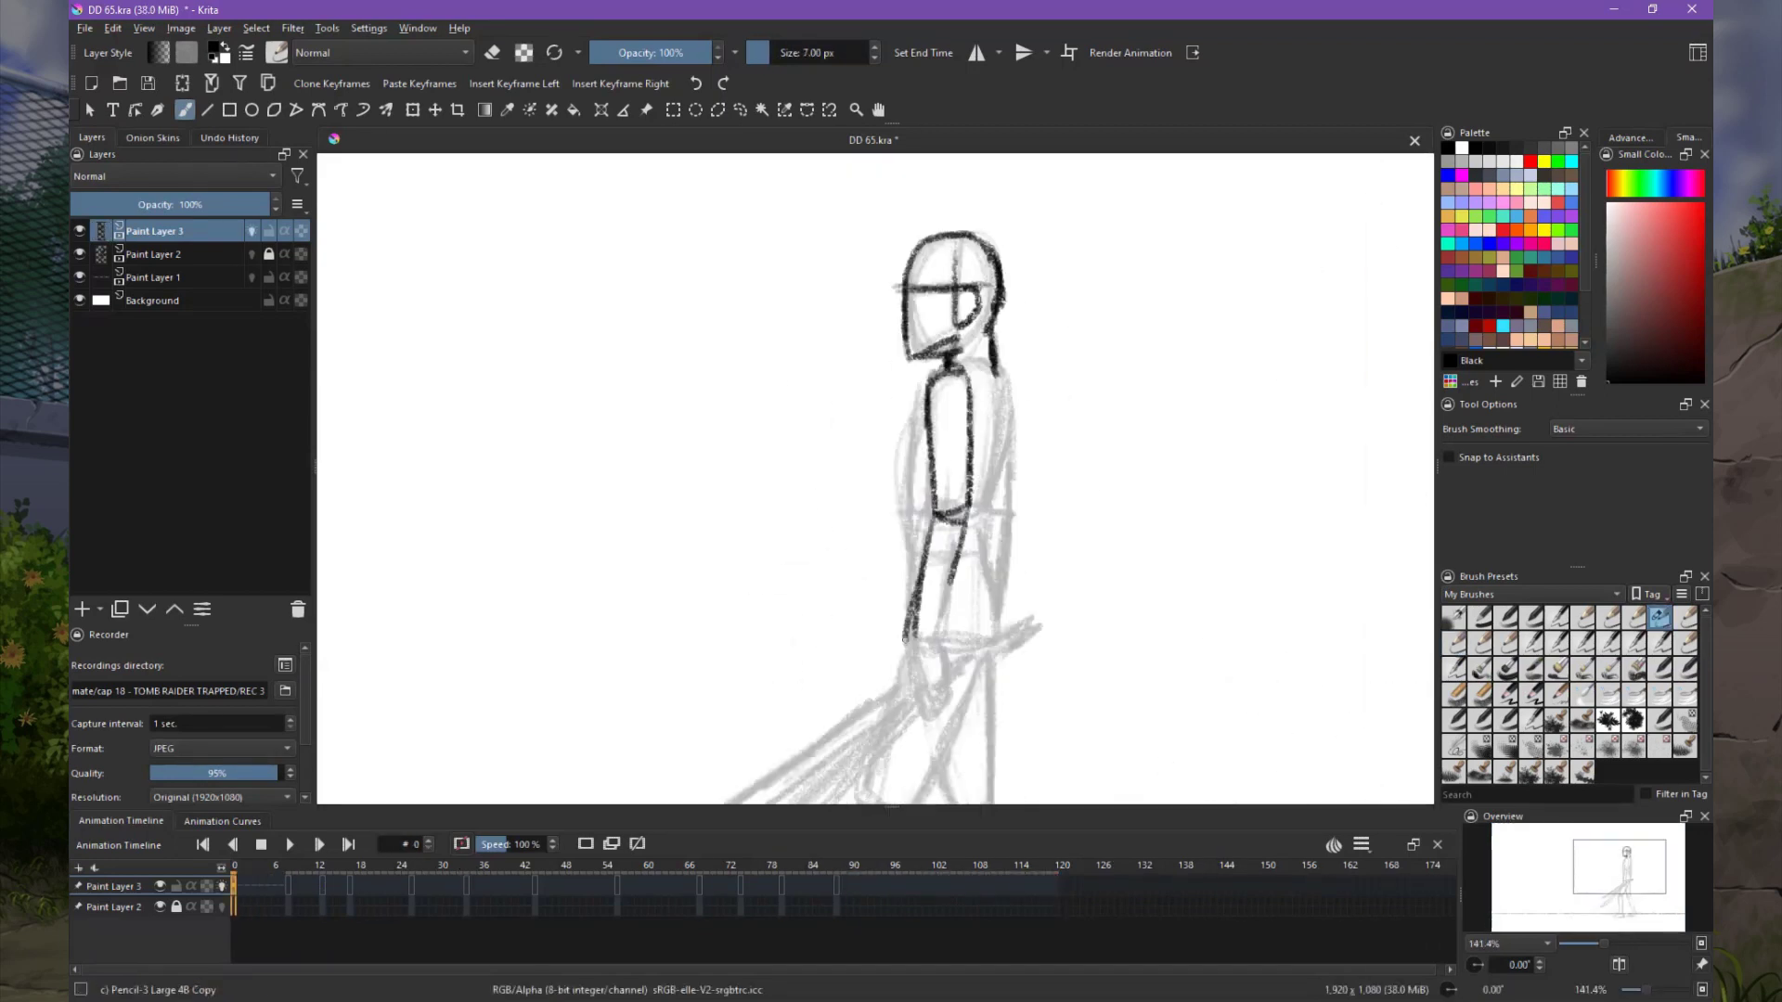
scroll(1028, 510, "down", 3)
left_click_drag(966, 440, 677, 702)
key("ctrl+z")
left_click_drag(928, 417, 854, 585)
mouse_move(909, 302)
left_mouse_down()
mouse_move(877, 427)
mouse_move(969, 432)
mouse_move(880, 480)
left_mouse_up()
left_click_drag(974, 422, 914, 562)
Finish inking frame 0's remaining body lines and the far leg and foot.
scroll(918, 557, "down", 2)
left_click_drag(918, 367, 873, 542)
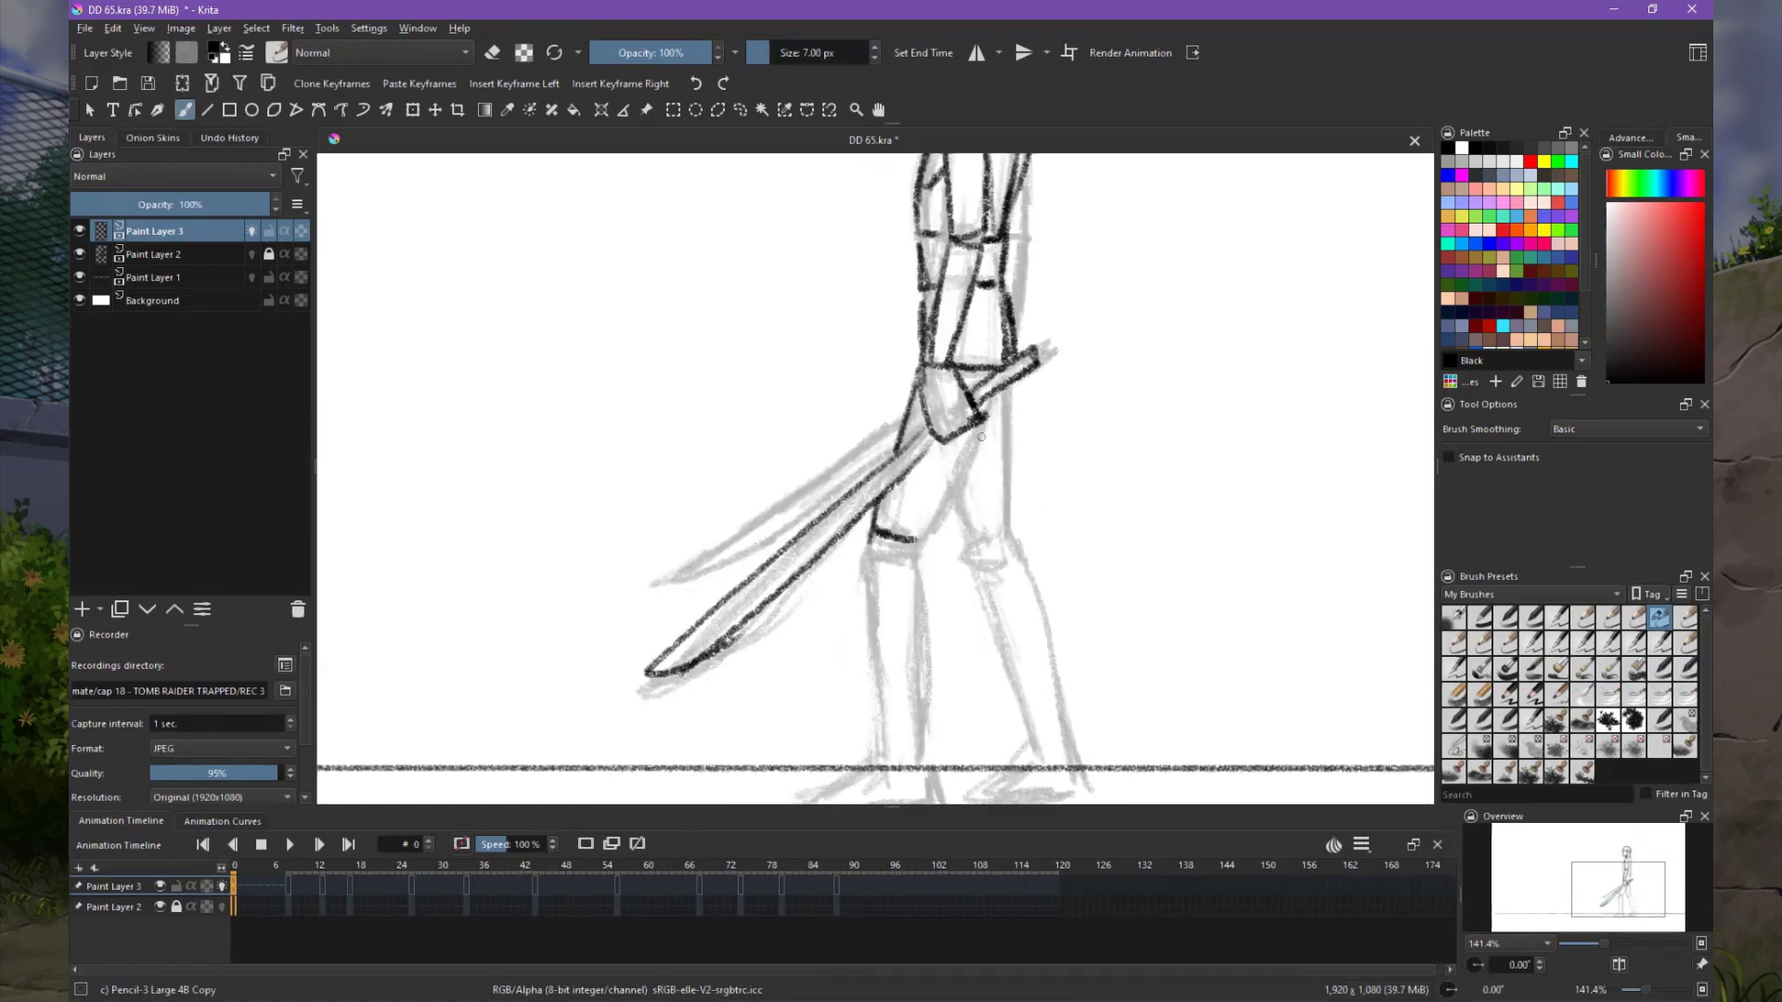
left_click_drag(1000, 390, 919, 542)
scroll(918, 543, "down", 1)
mouse_move(928, 431)
left_mouse_down()
mouse_move(930, 667)
mouse_move(804, 687)
left_mouse_up()
scroll(928, 650, "up", 1)
mouse_move(970, 334)
left_mouse_down()
mouse_move(974, 510)
mouse_move(1040, 743)
left_mouse_up()
scroll(1014, 346, "up", 2)
scroll(1013, 347, "down", 2)
scroll(1114, 557, "down", 2)
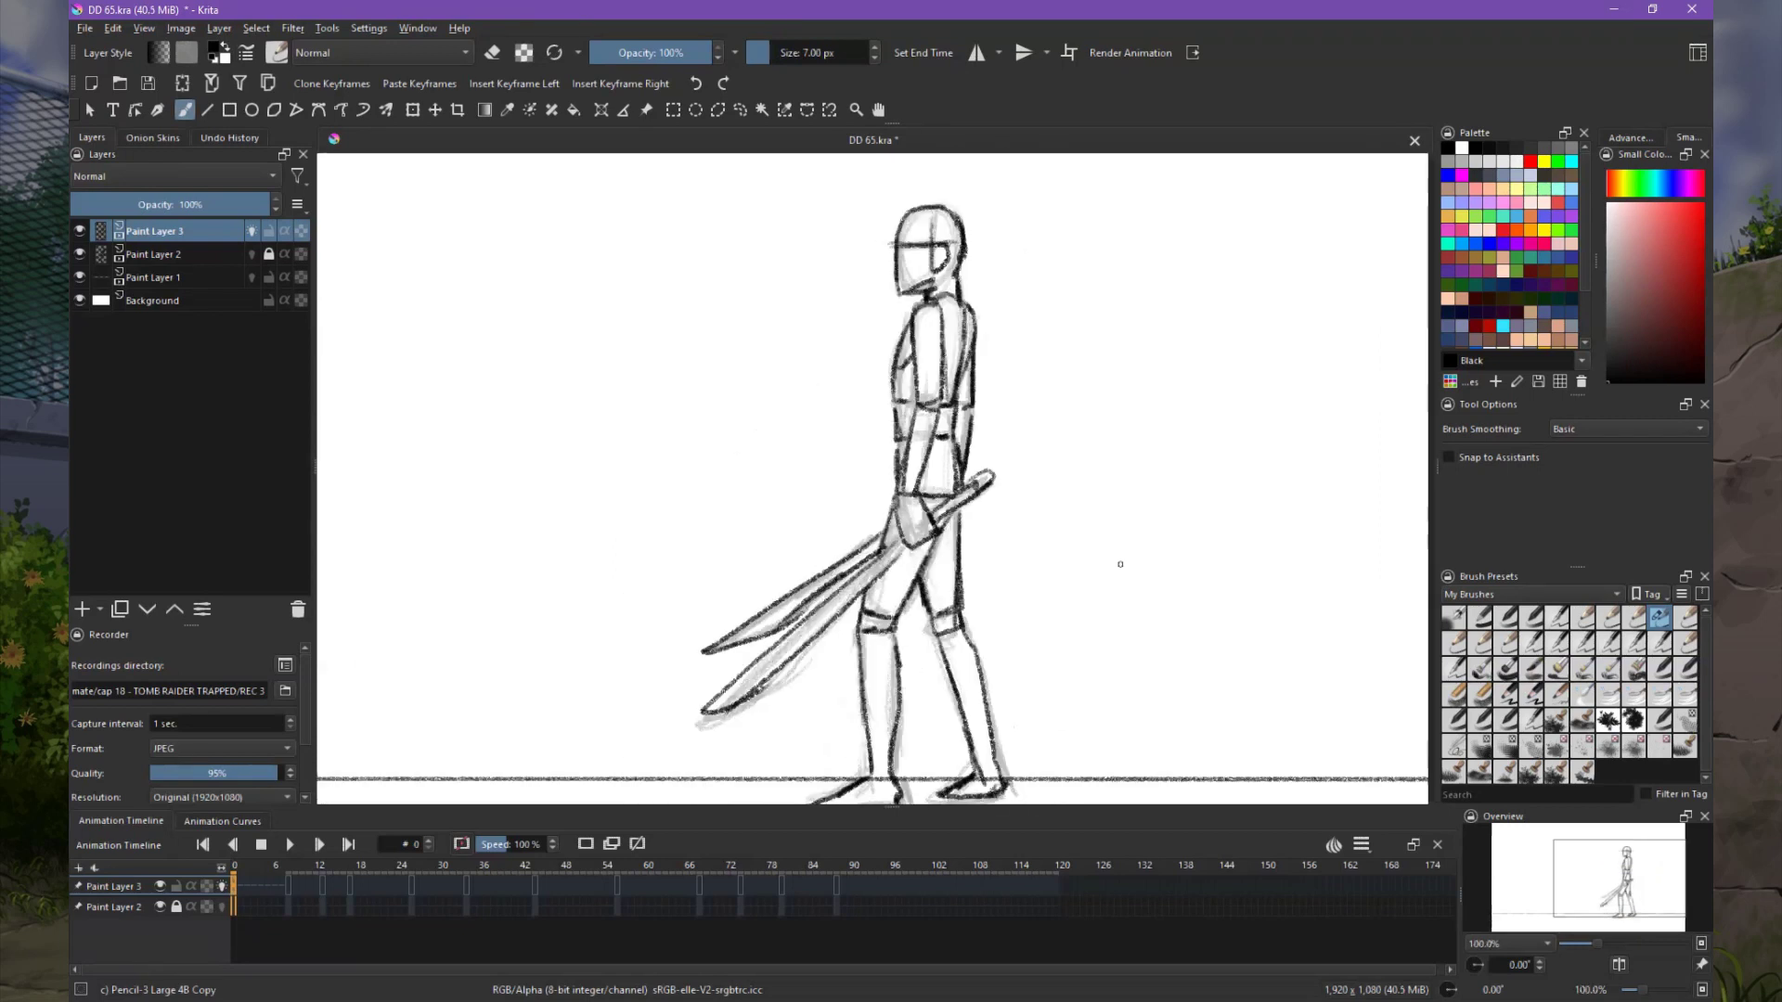
On frame 8, start outlining the fighter's helmet in black.
key("period")
scroll(921, 451, "up", 4)
mouse_move(896, 423)
left_mouse_down()
mouse_move(945, 316)
mouse_move(896, 408)
left_mouse_up()
On frame 8, ink the face cross lines, arm, sword, back, belt and hip in black.
left_click_drag(844, 363, 935, 345)
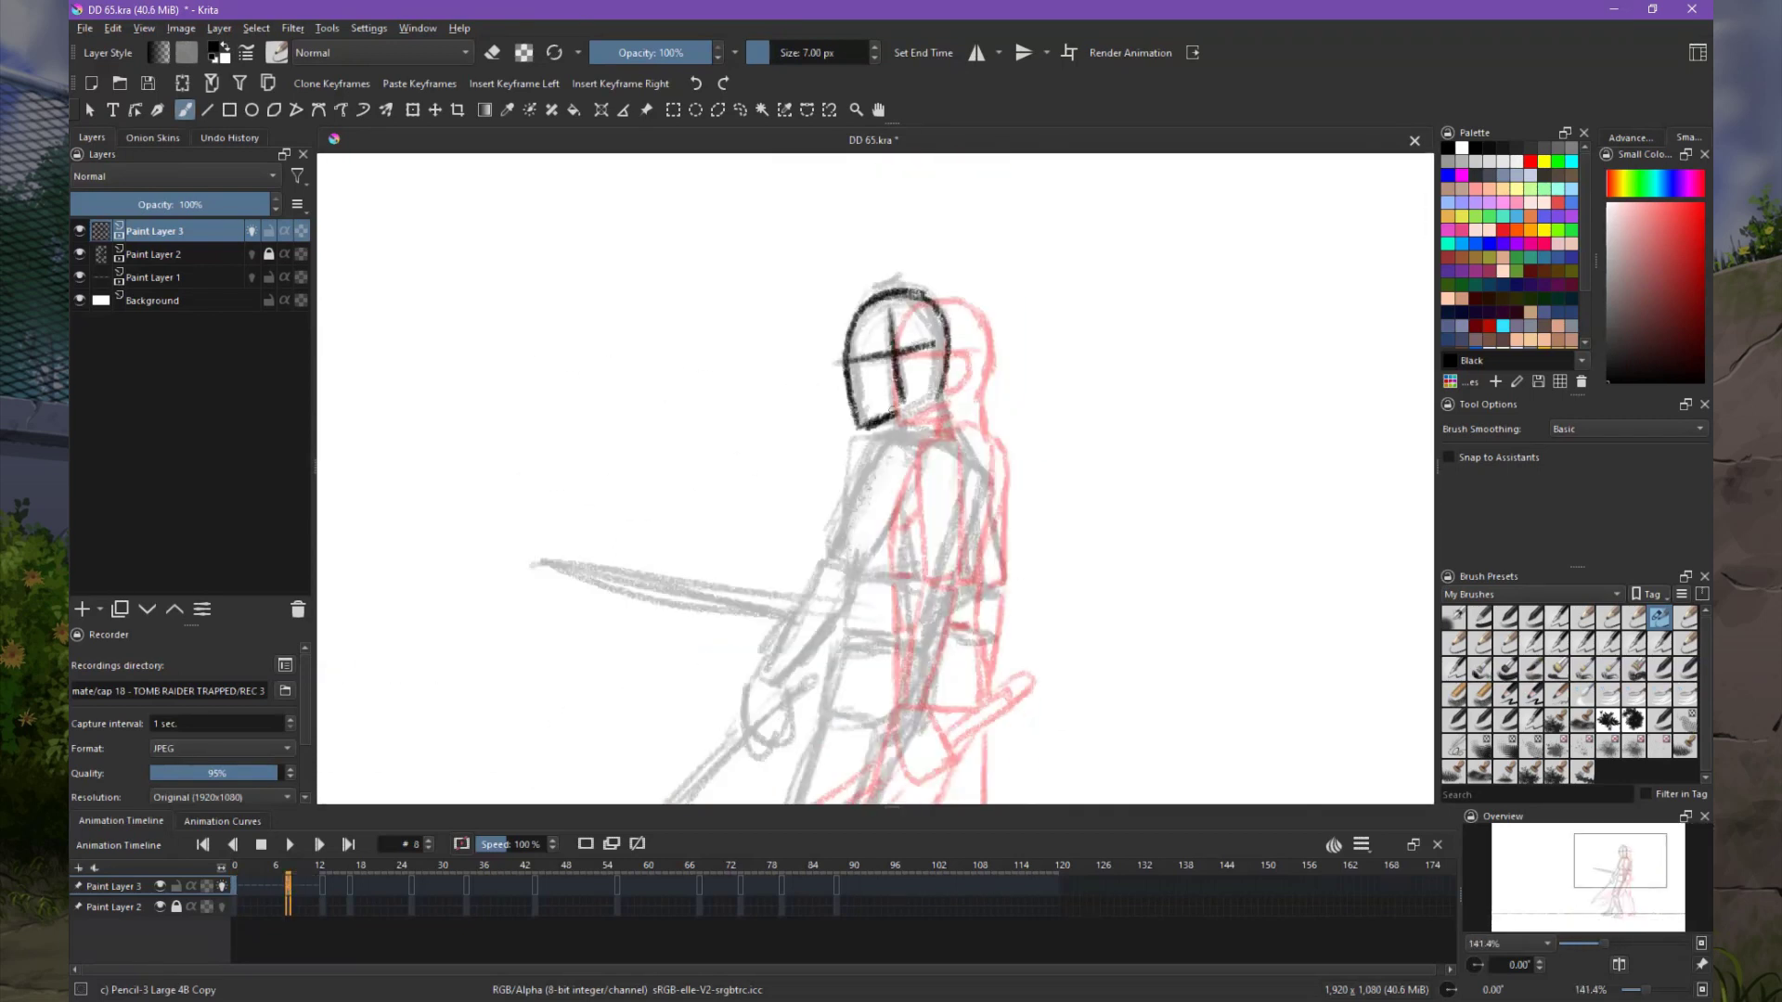
left_click_drag(905, 427, 835, 552)
scroll(873, 478, "down", 2)
mouse_move(840, 446)
left_mouse_down()
mouse_move(770, 566)
mouse_move(789, 641)
mouse_move(576, 798)
left_mouse_up()
left_click_drag(984, 348, 937, 529)
mouse_move(872, 460)
left_mouse_down()
mouse_move(965, 473)
mouse_move(905, 617)
left_mouse_up()
left_click_drag(828, 584, 947, 622)
Ink frame 8's legs: thighs, knee band, lower legs, rear leg and rear foot.
scroll(873, 478, "down", 3)
left_click_drag(864, 316, 822, 488)
mouse_move(928, 334)
left_mouse_down()
mouse_move(877, 446)
mouse_move(919, 659)
left_mouse_up()
key("ctrl+z")
left_click_drag(821, 464, 872, 478)
left_click_drag(872, 482, 928, 691)
left_click_drag(817, 482, 882, 663)
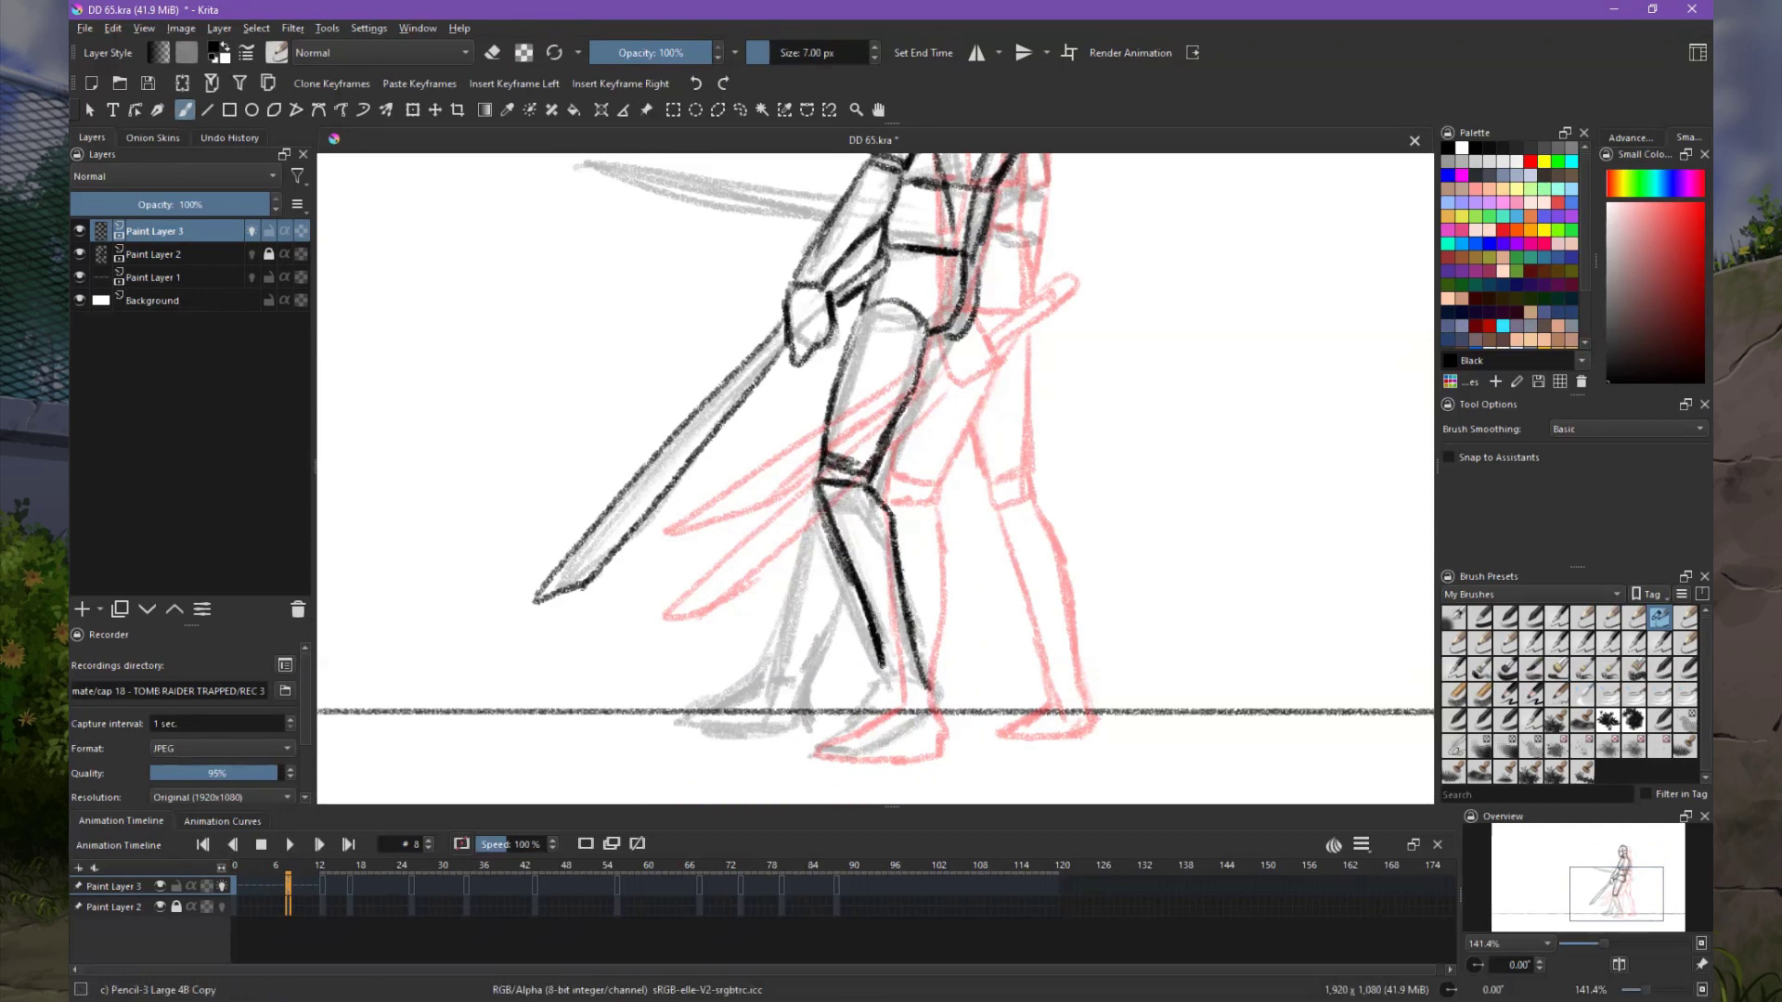
left_click_drag(928, 339, 893, 450)
mouse_move(914, 408)
left_mouse_down()
mouse_move(770, 692)
mouse_move(687, 733)
left_mouse_up()
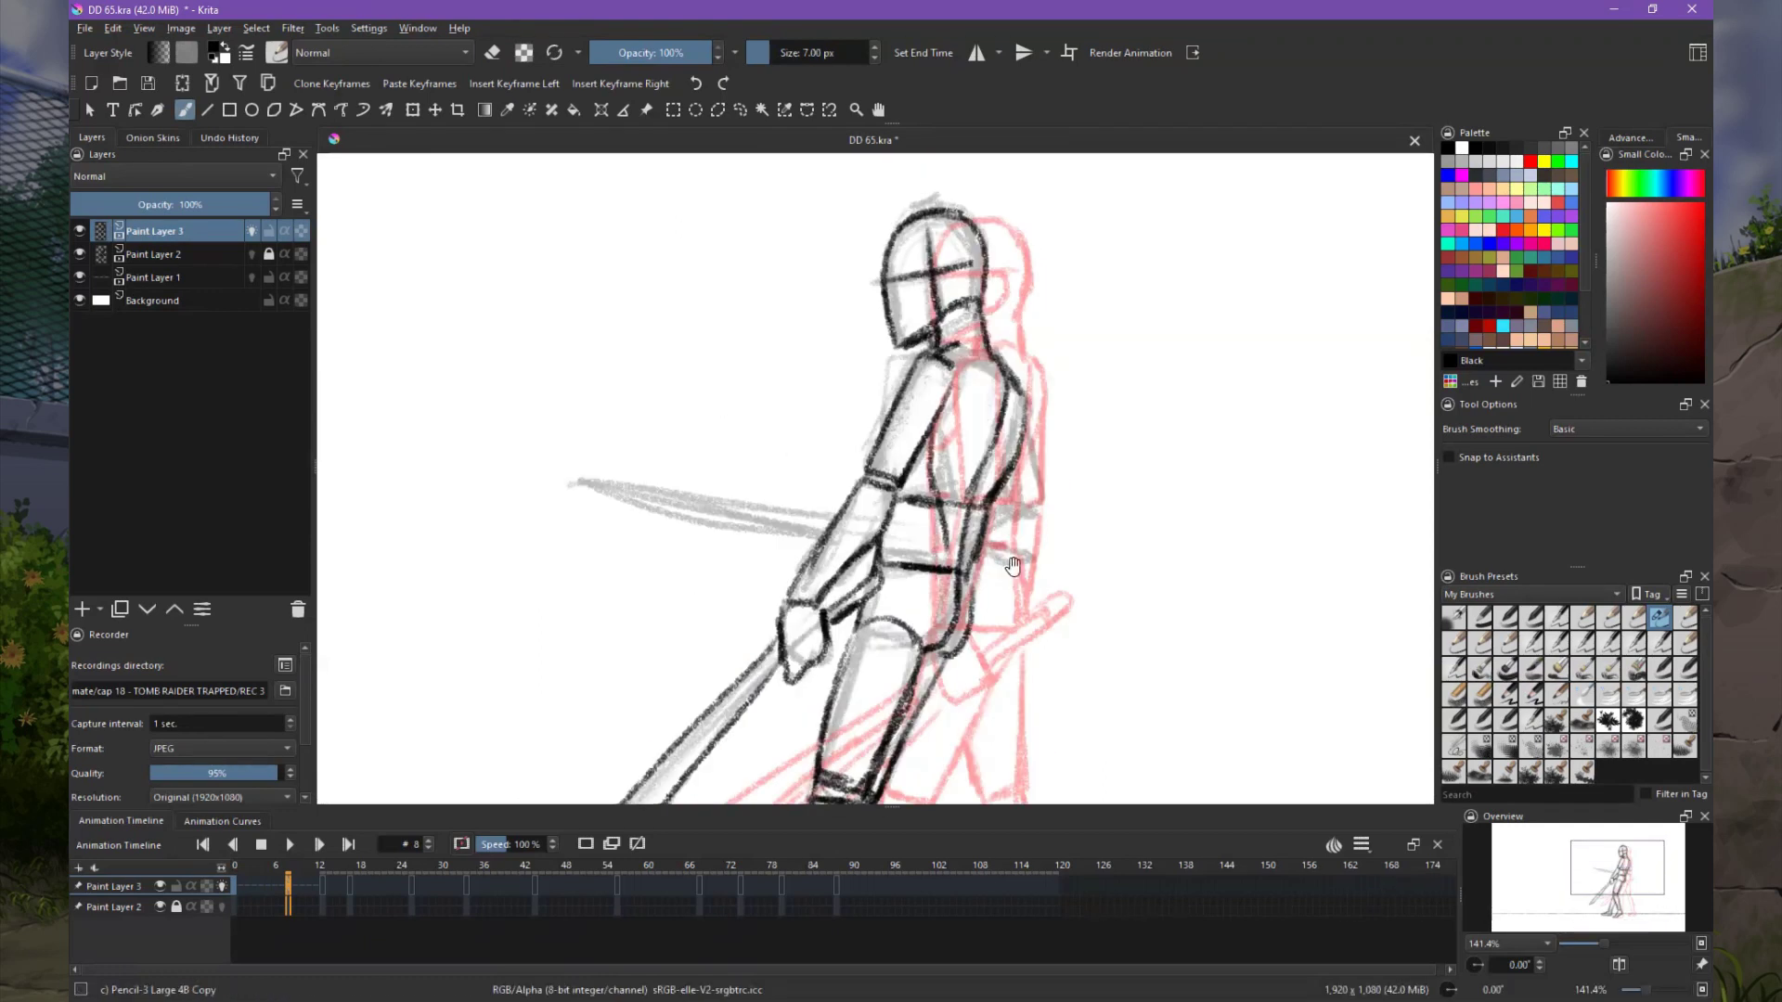
Finish frame 8 with a torso line, the arm and the touched-up sword blade.
scroll(872, 478, "up", 3)
left_click_drag(952, 436, 928, 566)
left_click_drag(1047, 408, 997, 534)
left_click_drag(631, 481, 812, 518)
left_click_drag(706, 505, 835, 543)
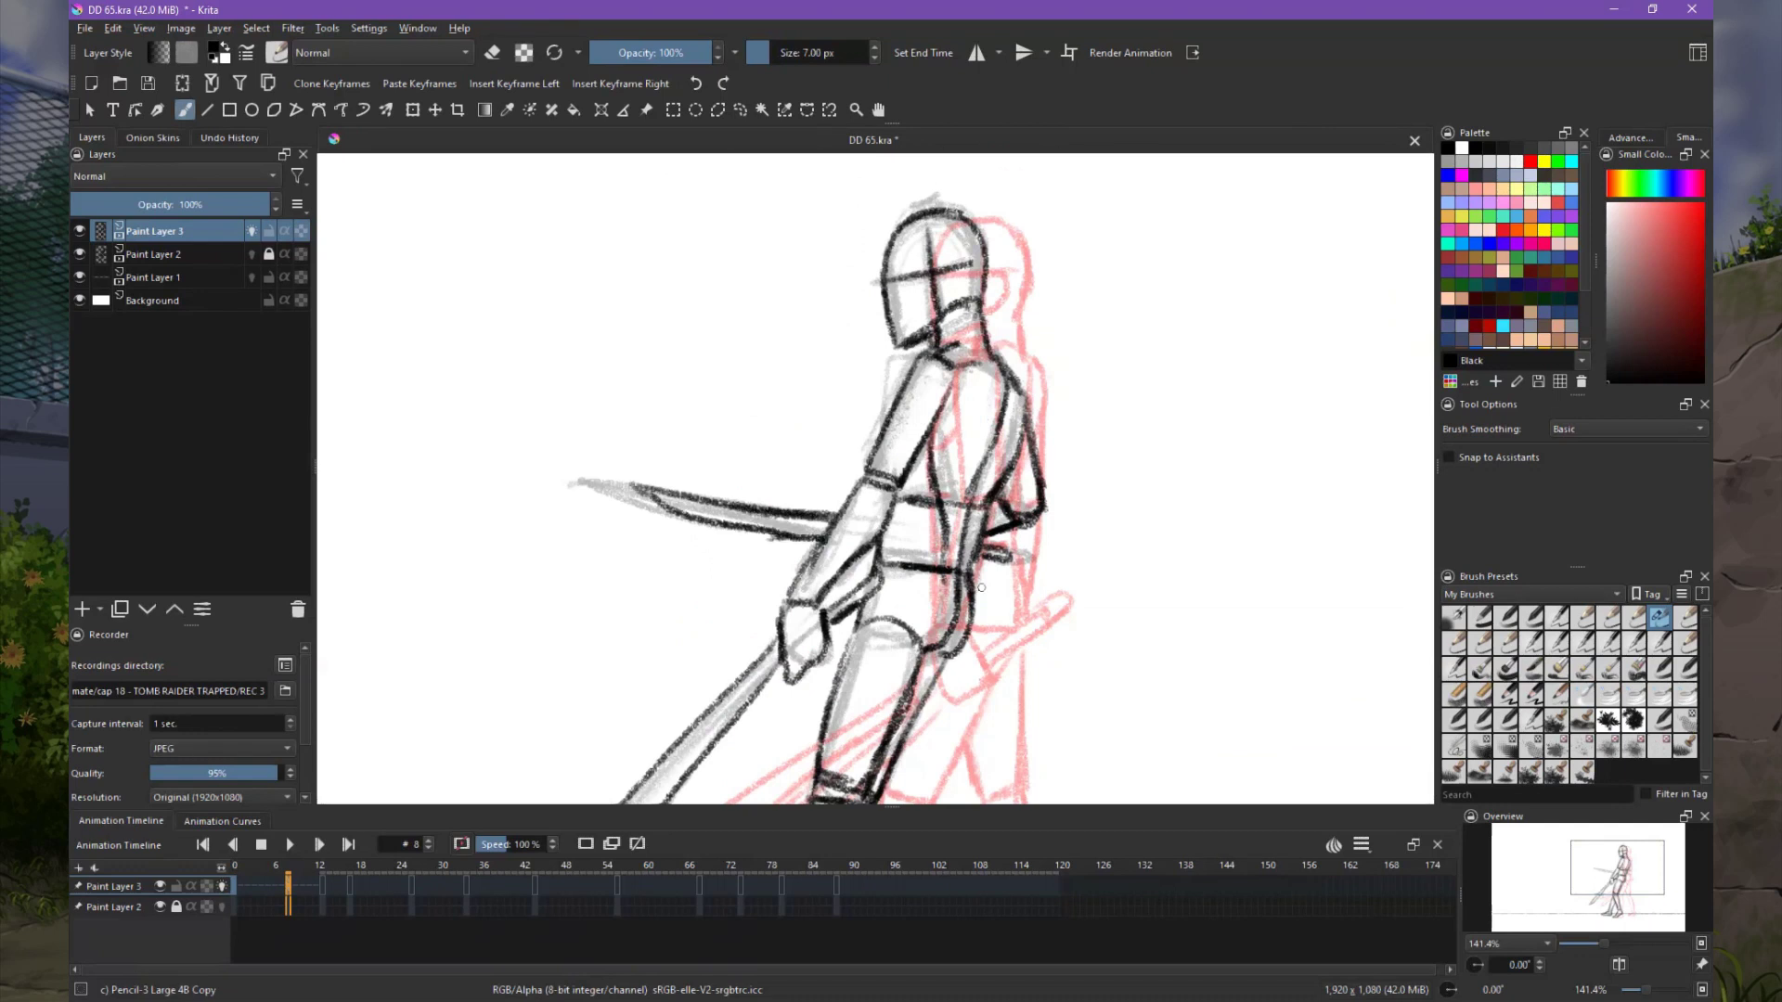
On frame 13, ink the upper arm, forearm, hand and long sword blade.
key("2")
key("Right")
key("Right")
key("Right")
scroll(1091, 537, "up", 2)
mouse_move(891, 413)
left_mouse_down()
mouse_move(914, 492)
mouse_move(923, 443)
left_mouse_up()
left_click_drag(914, 478, 969, 580)
left_click_drag(937, 575, 974, 641)
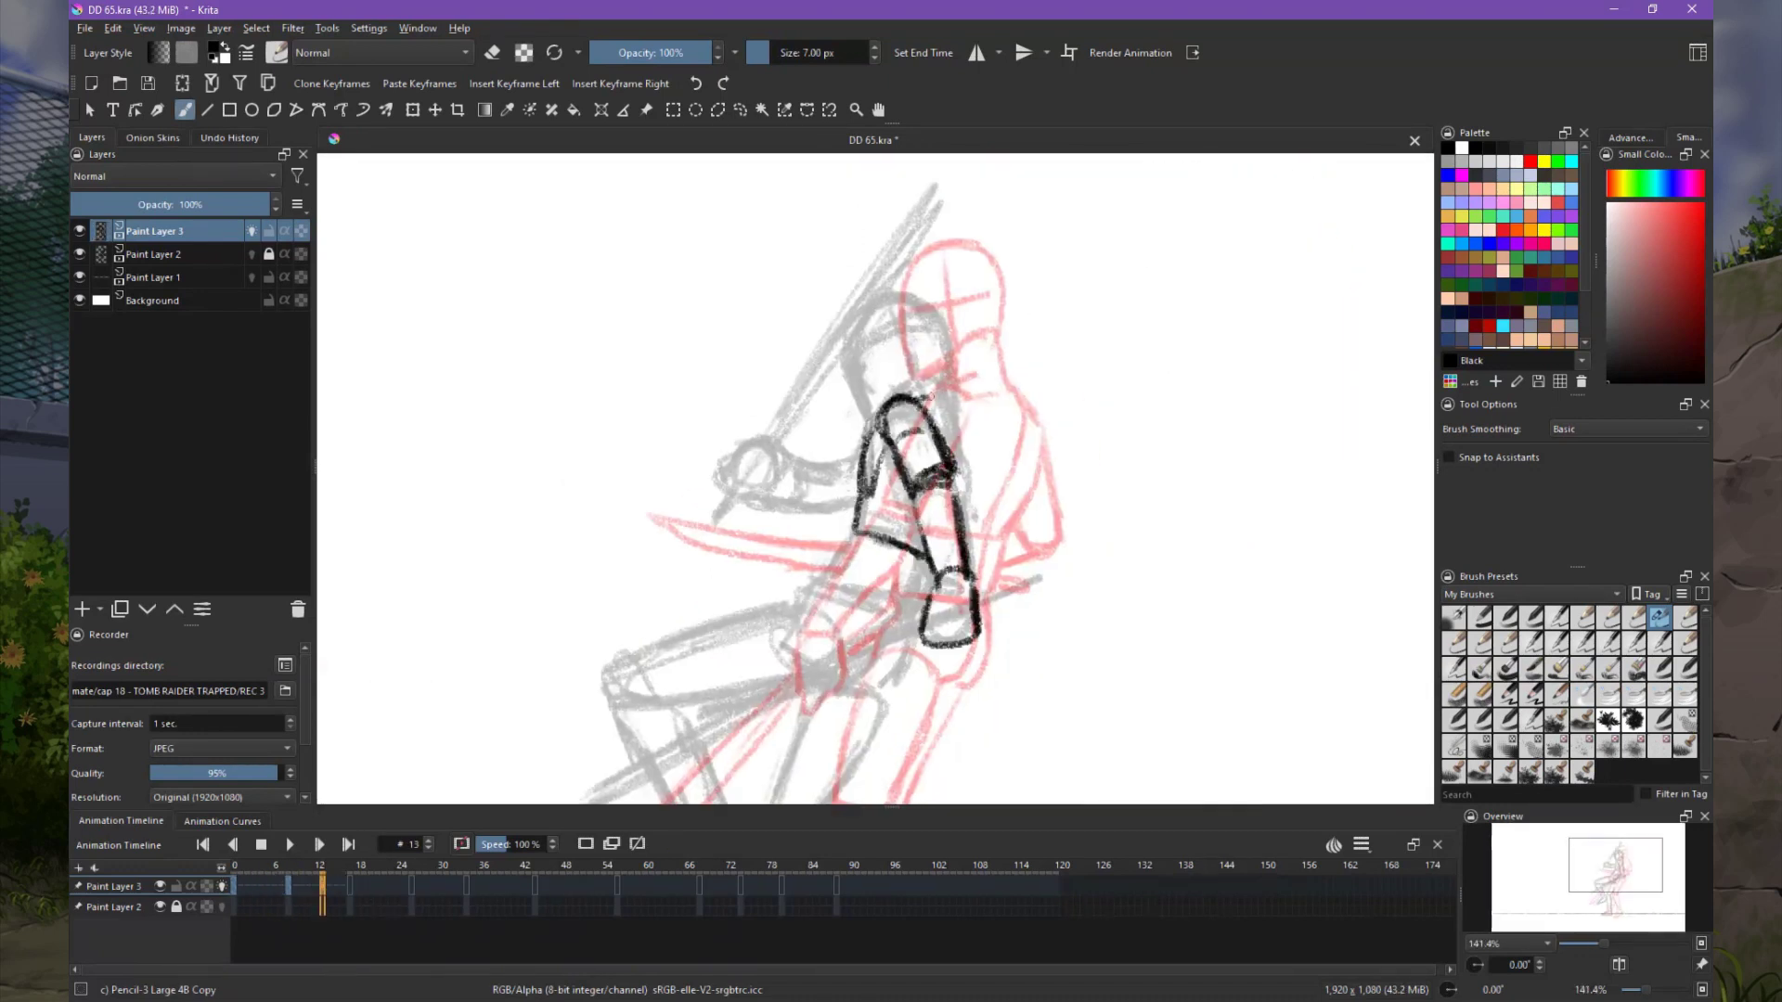
left_click_drag(930, 397, 1019, 263)
left_click_drag(1011, 482, 659, 668)
left_click_drag(1067, 483, 1140, 435)
left_click_drag(905, 443, 995, 483)
mouse_move(1012, 427)
left_mouse_down()
mouse_move(1021, 491)
mouse_move(1058, 308)
left_mouse_up()
Ink frame 13's thigh, shin and foot, plus extra arm, torso and leg strokes.
mouse_move(852, 413)
left_mouse_down()
mouse_move(1019, 390)
mouse_move(928, 566)
left_mouse_up()
mouse_move(886, 418)
left_mouse_down()
mouse_move(966, 571)
mouse_move(863, 650)
left_mouse_up()
left_click_drag(993, 585, 872, 650)
mouse_move(966, 464)
left_mouse_down()
mouse_move(966, 631)
mouse_move(965, 599)
left_mouse_up()
left_click_drag(845, 672, 966, 543)
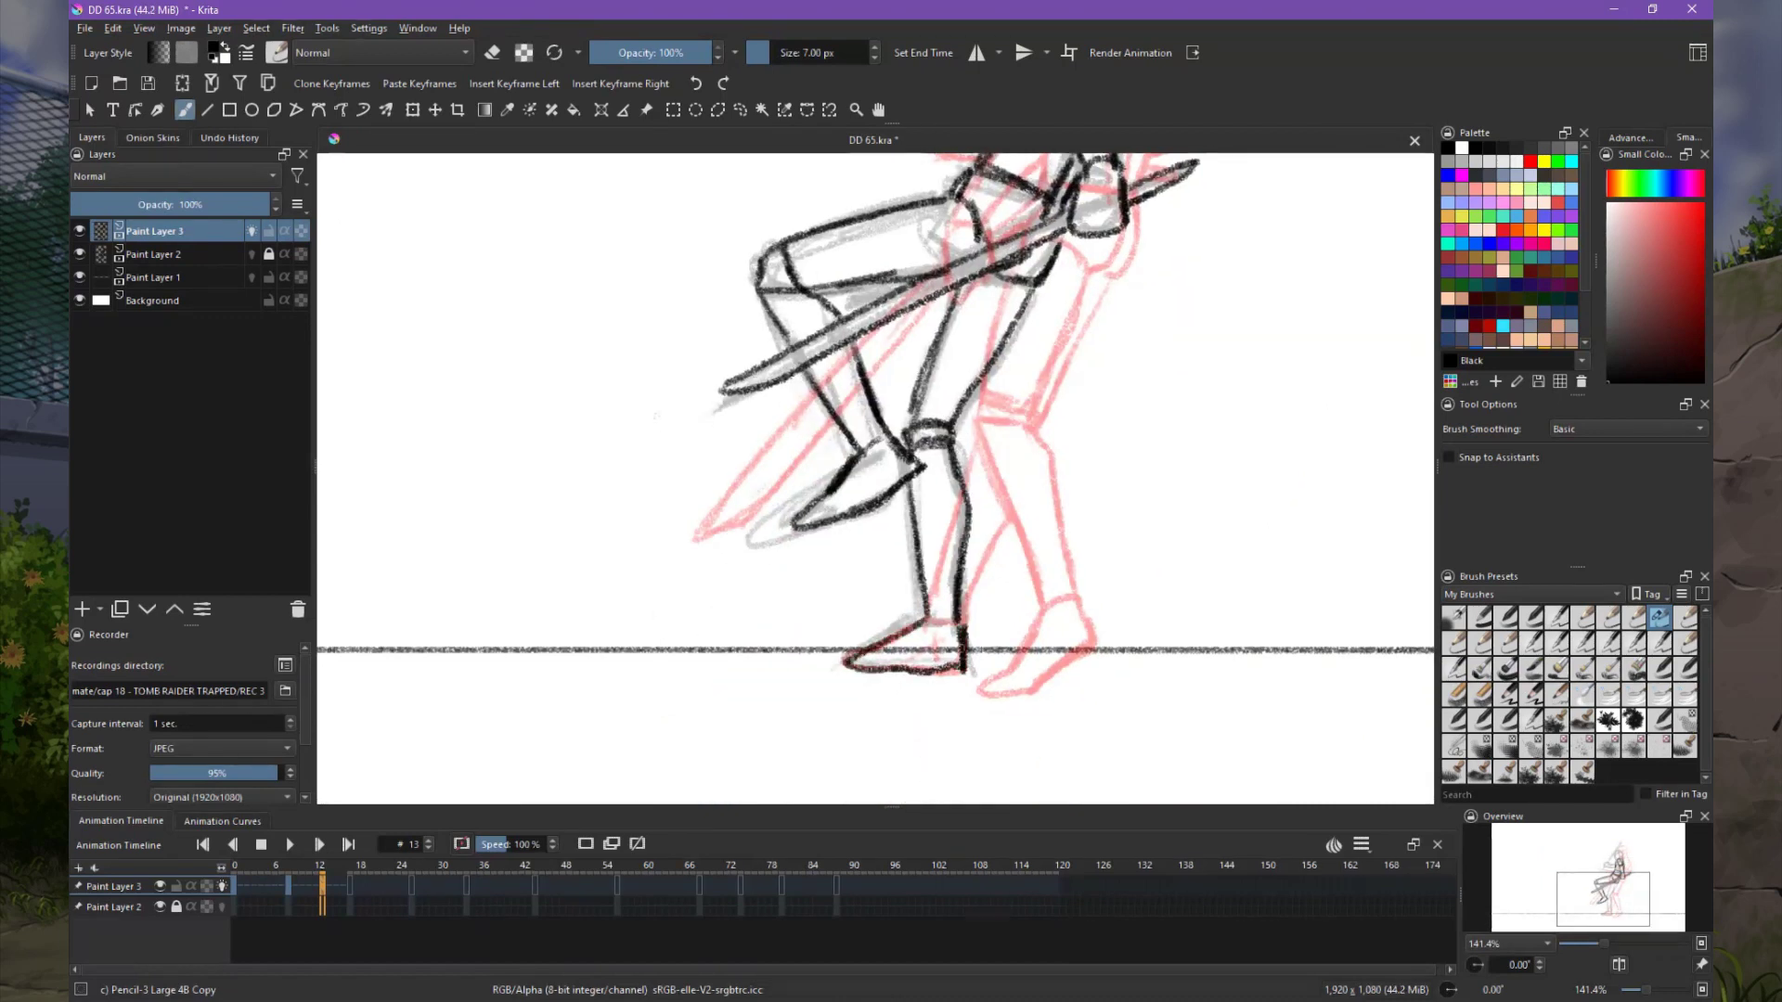
left_click_drag(965, 390, 928, 576)
Finish frame 13 with the fist, forearm, second sword, shoulder, head and torso lines.
mouse_move(809, 449)
left_mouse_down()
mouse_move(859, 482)
mouse_move(942, 436)
mouse_move(1011, 181)
left_mouse_up()
left_click_drag(821, 473, 780, 519)
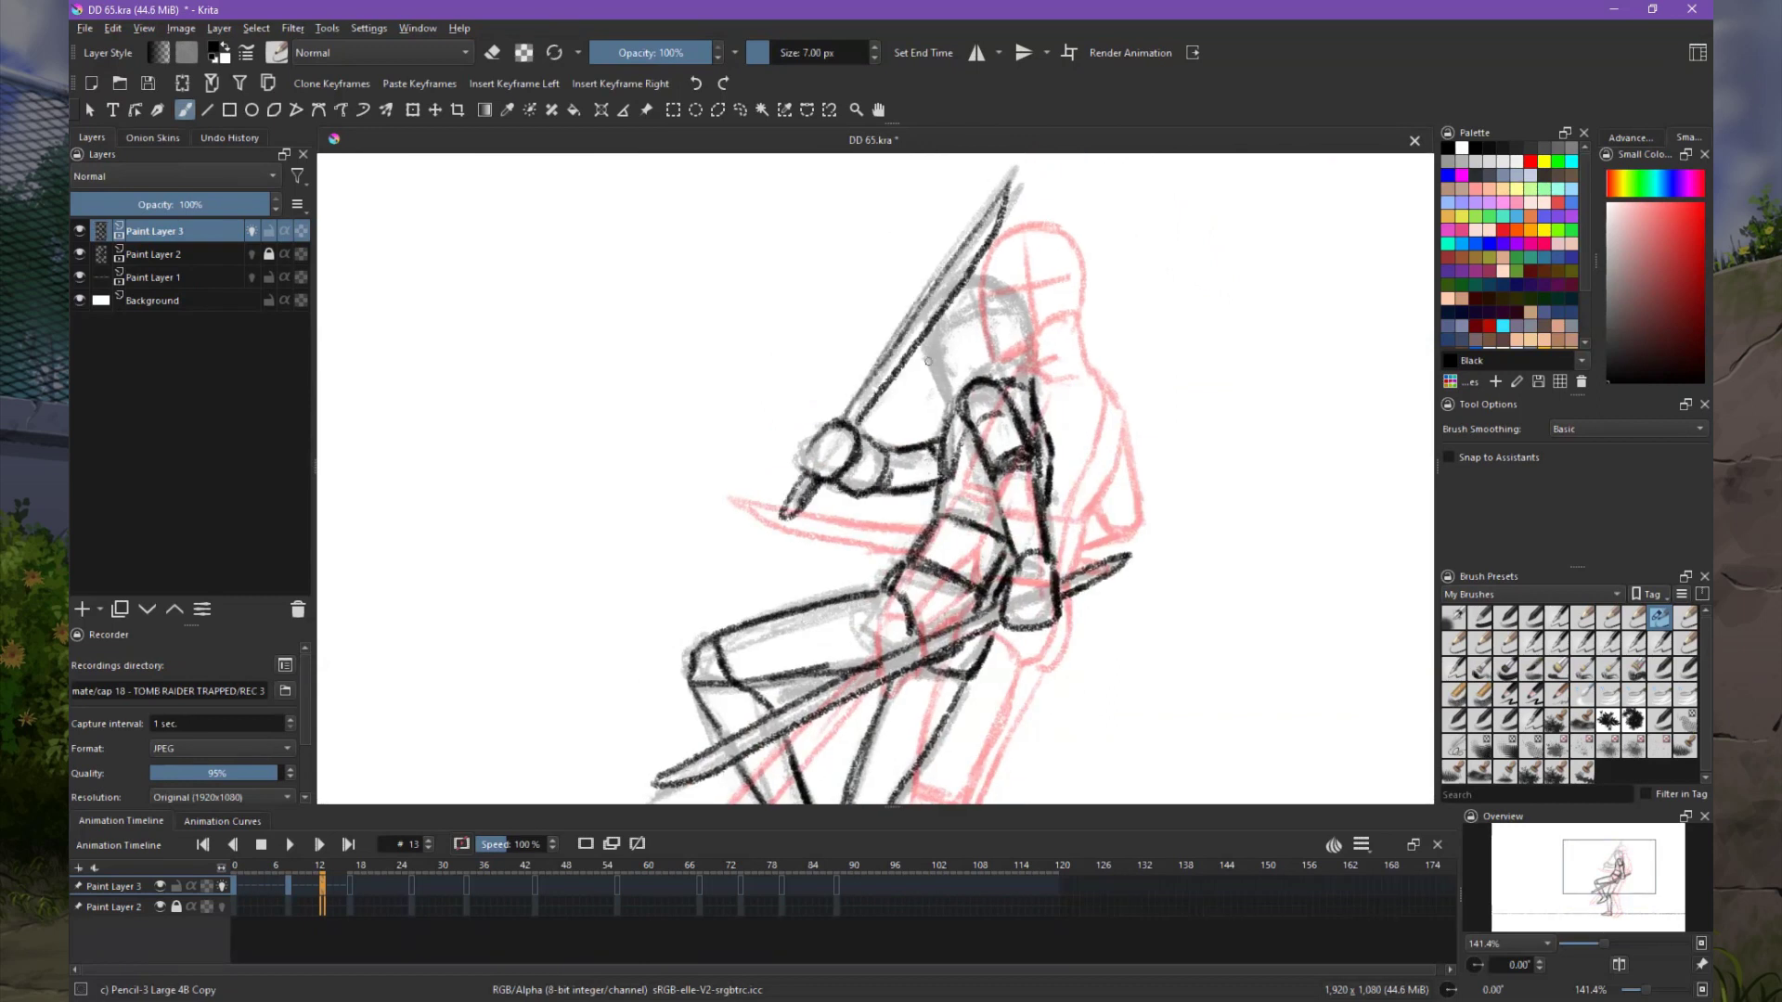
left_click_drag(928, 408, 984, 334)
mouse_move(928, 352)
left_mouse_down()
mouse_move(1005, 309)
mouse_move(970, 381)
left_mouse_up()
left_click_drag(993, 315, 1035, 399)
left_click_drag(1020, 278, 960, 344)
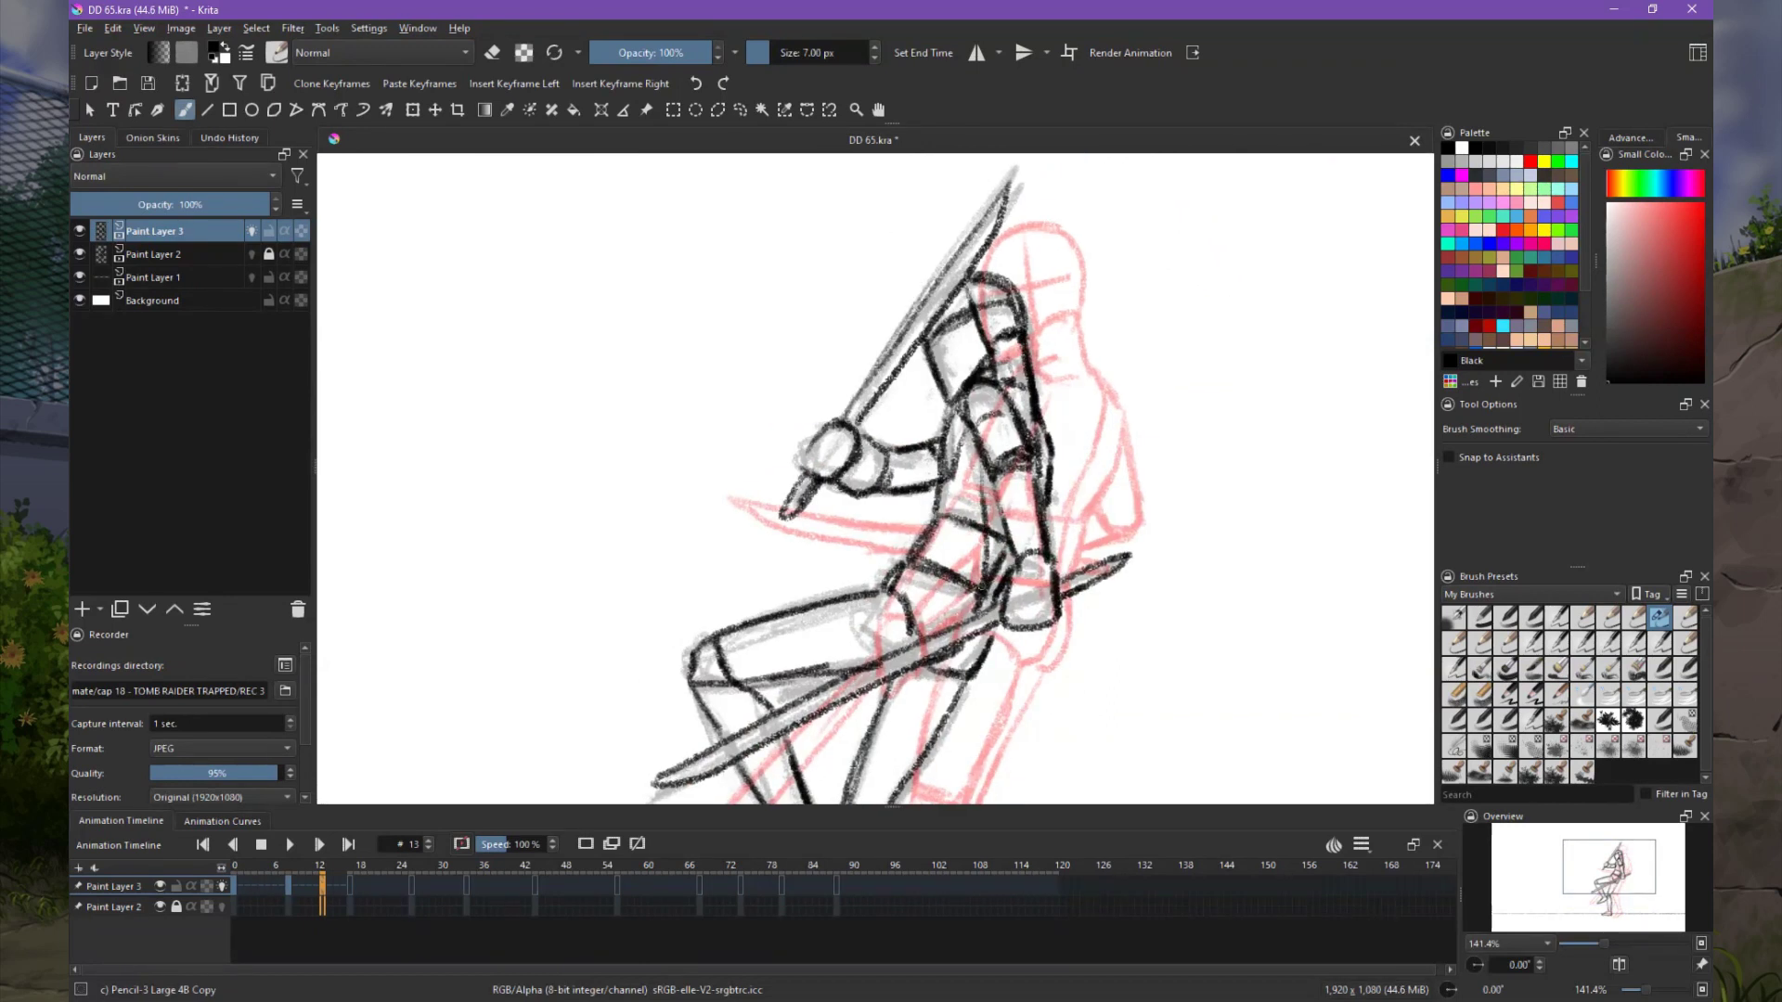
left_click_drag(983, 464, 979, 594)
key("2")
left_click_drag(364, 874, 349, 873)
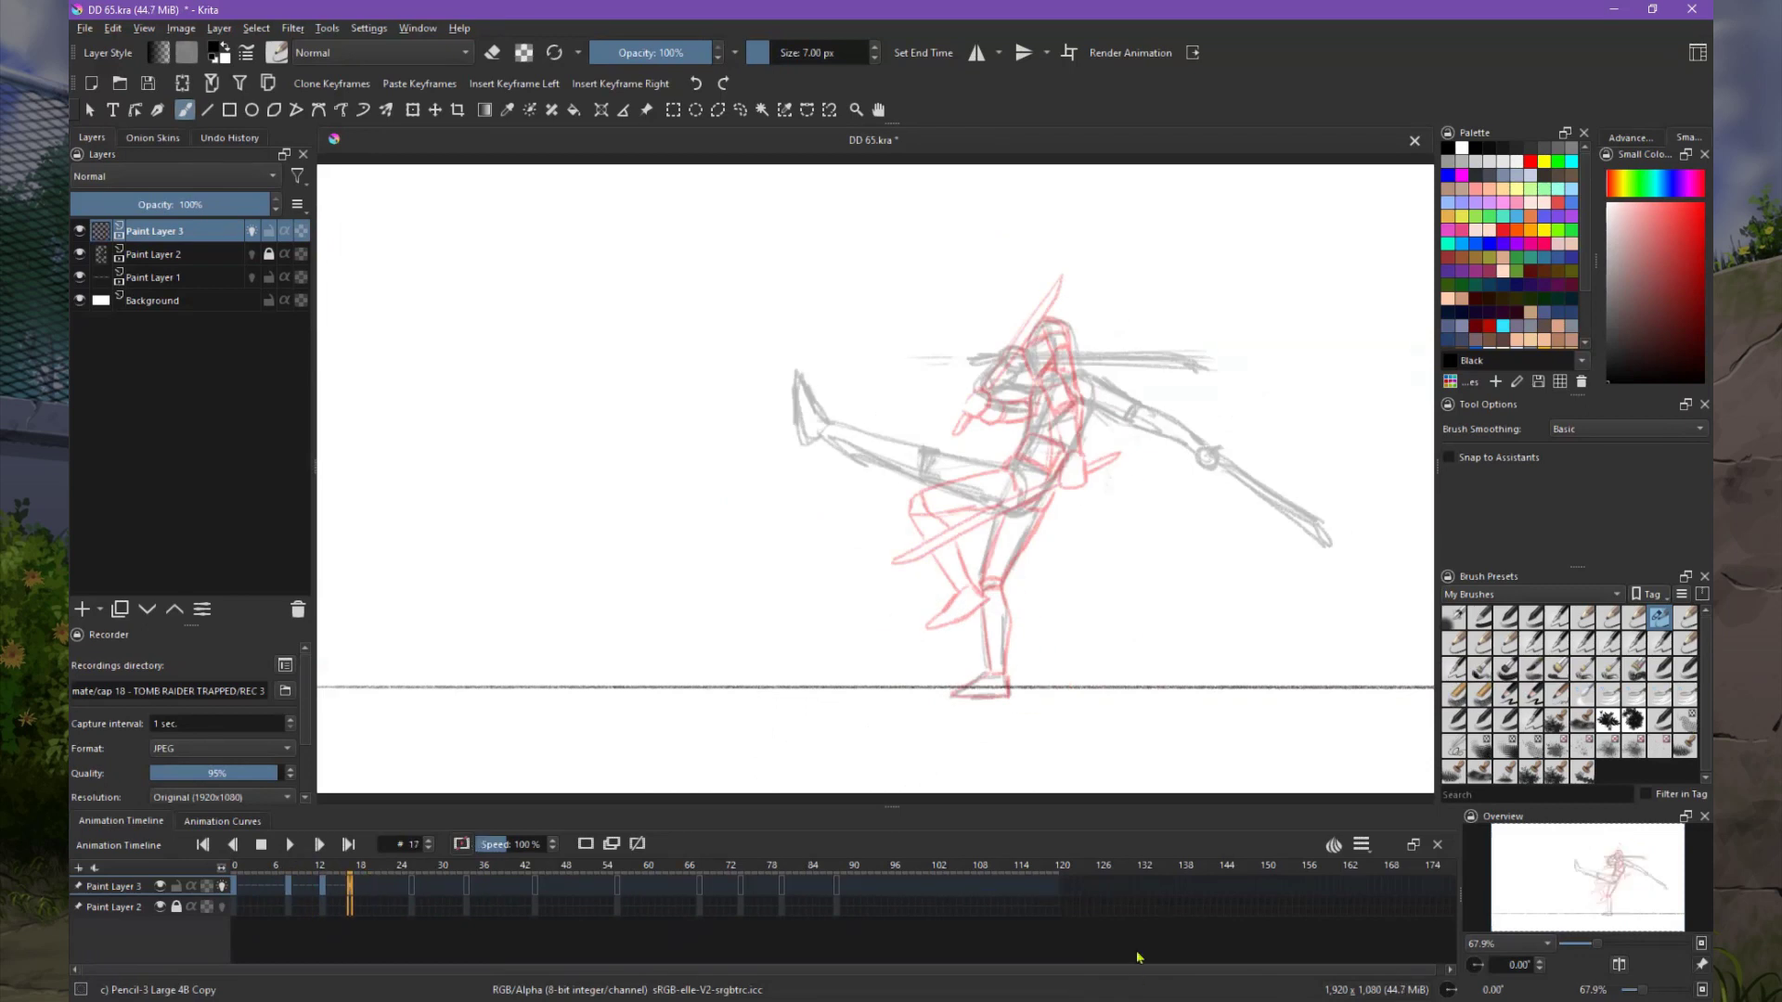
On frame 17, ink the horizontal sword blade, outstretched arm and torso.
scroll(852, 451, "up", 2)
mouse_move(757, 454)
left_mouse_down()
mouse_move(1166, 446)
mouse_move(877, 474)
left_mouse_up()
mouse_move(877, 427)
left_mouse_down()
mouse_move(928, 371)
mouse_move(970, 432)
left_mouse_up()
mouse_move(883, 468)
left_mouse_down()
mouse_move(895, 496)
mouse_move(989, 543)
left_mouse_up()
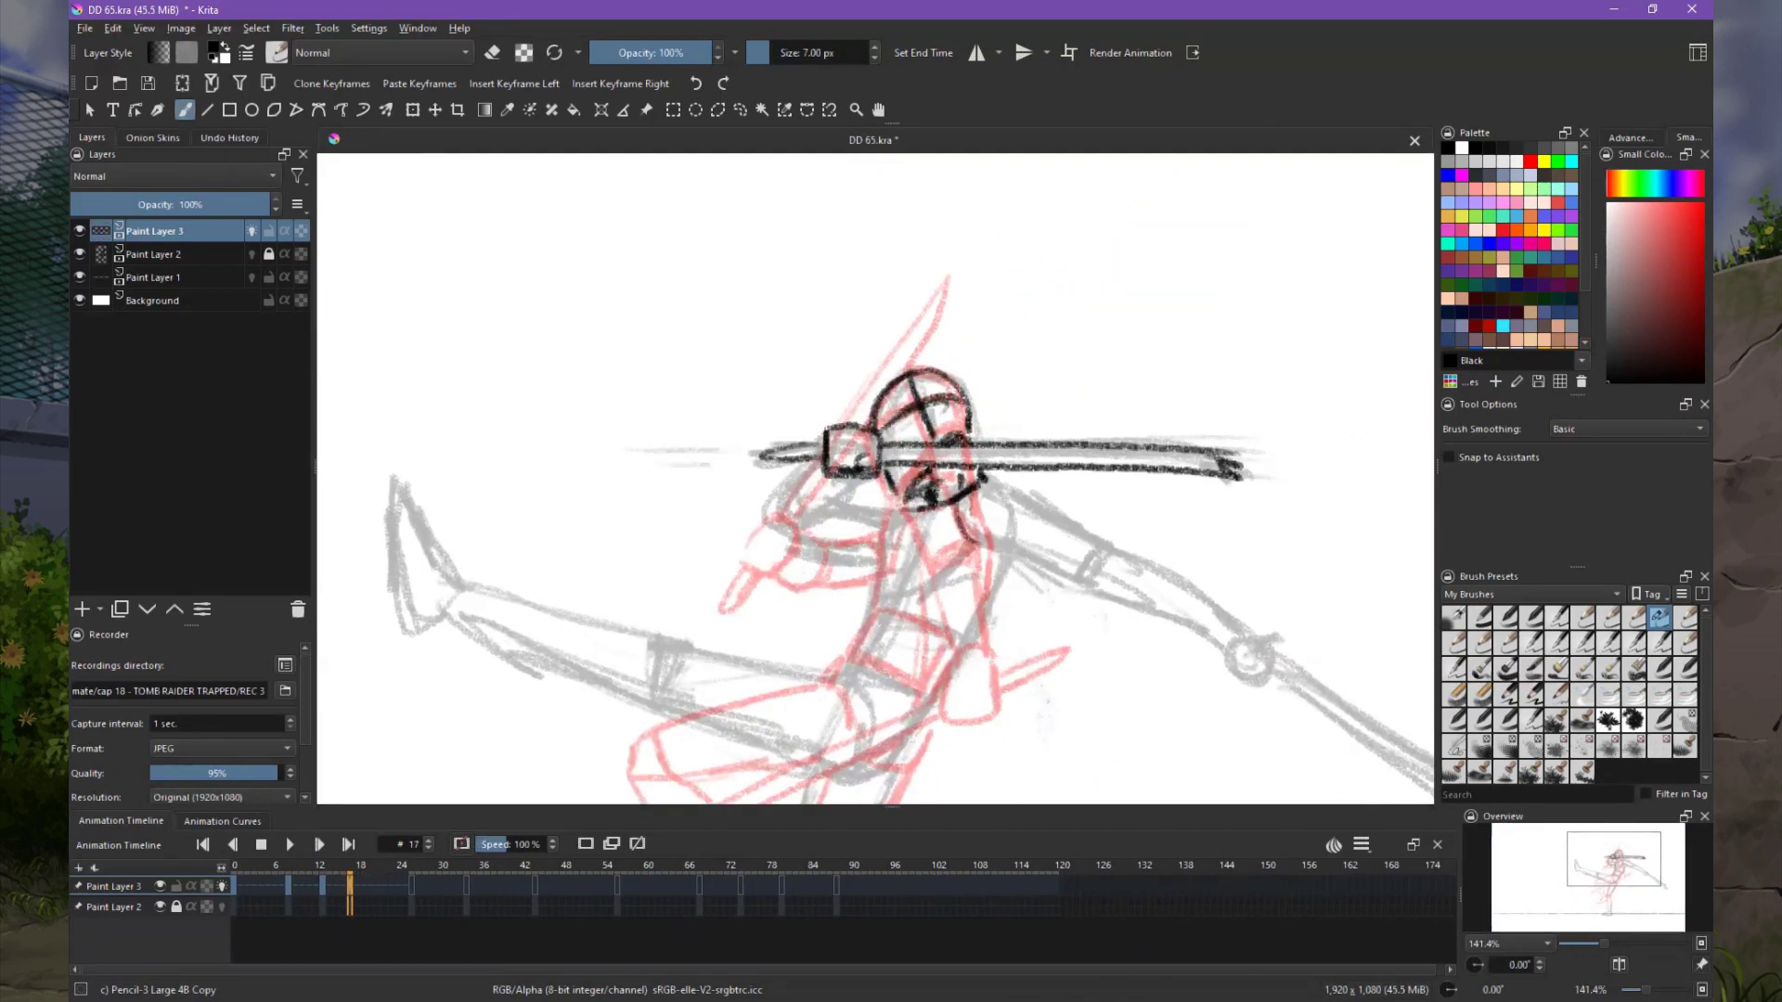
mouse_move(971, 480)
left_mouse_down()
mouse_move(1095, 575)
mouse_move(1243, 641)
mouse_move(1276, 682)
left_mouse_up()
mouse_move(873, 506)
left_mouse_down()
mouse_move(928, 593)
mouse_move(937, 669)
left_mouse_up()
mouse_move(914, 548)
left_mouse_down()
mouse_move(1007, 640)
mouse_move(1002, 474)
mouse_move(1016, 519)
left_mouse_up()
Ink frame 17's kicking leg and foot plus the standing leg with its knee band.
left_click_drag(928, 492, 905, 594)
left_click_drag(1003, 524, 891, 603)
left_click_drag(919, 501, 752, 464)
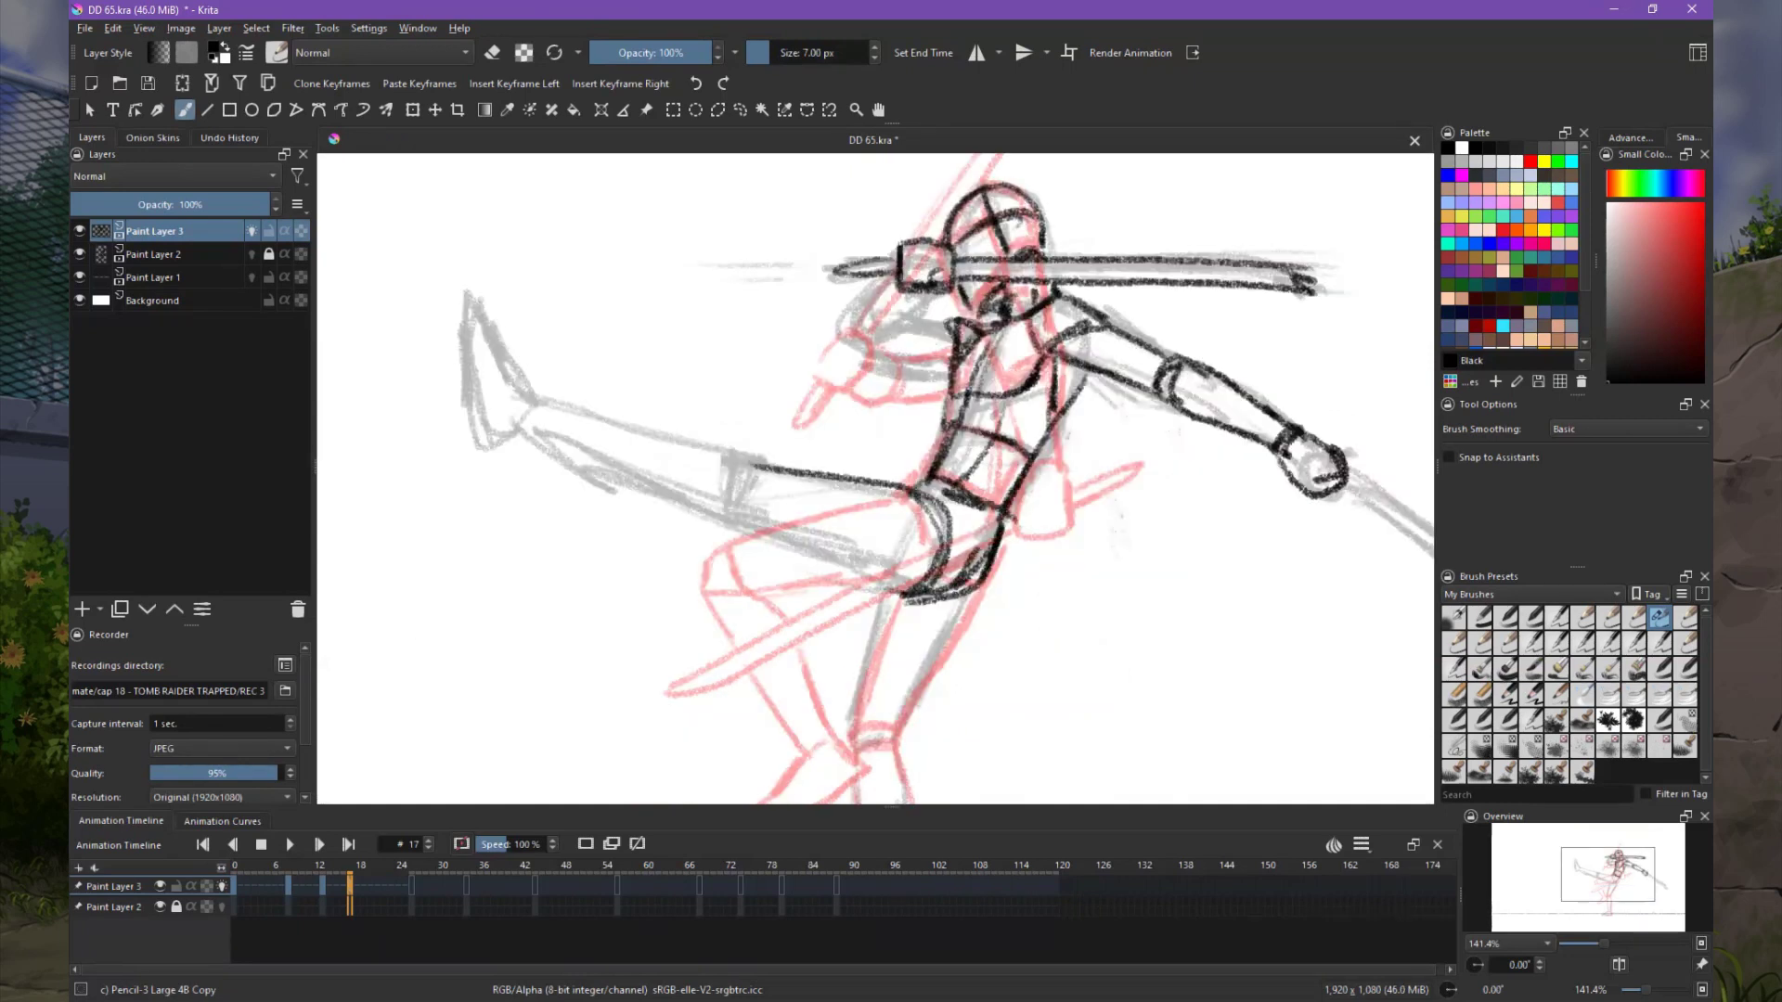
left_click_drag(873, 576, 733, 520)
mouse_move(938, 524)
left_mouse_down()
mouse_move(854, 589)
mouse_move(761, 539)
left_mouse_up()
left_click_drag(715, 501, 668, 413)
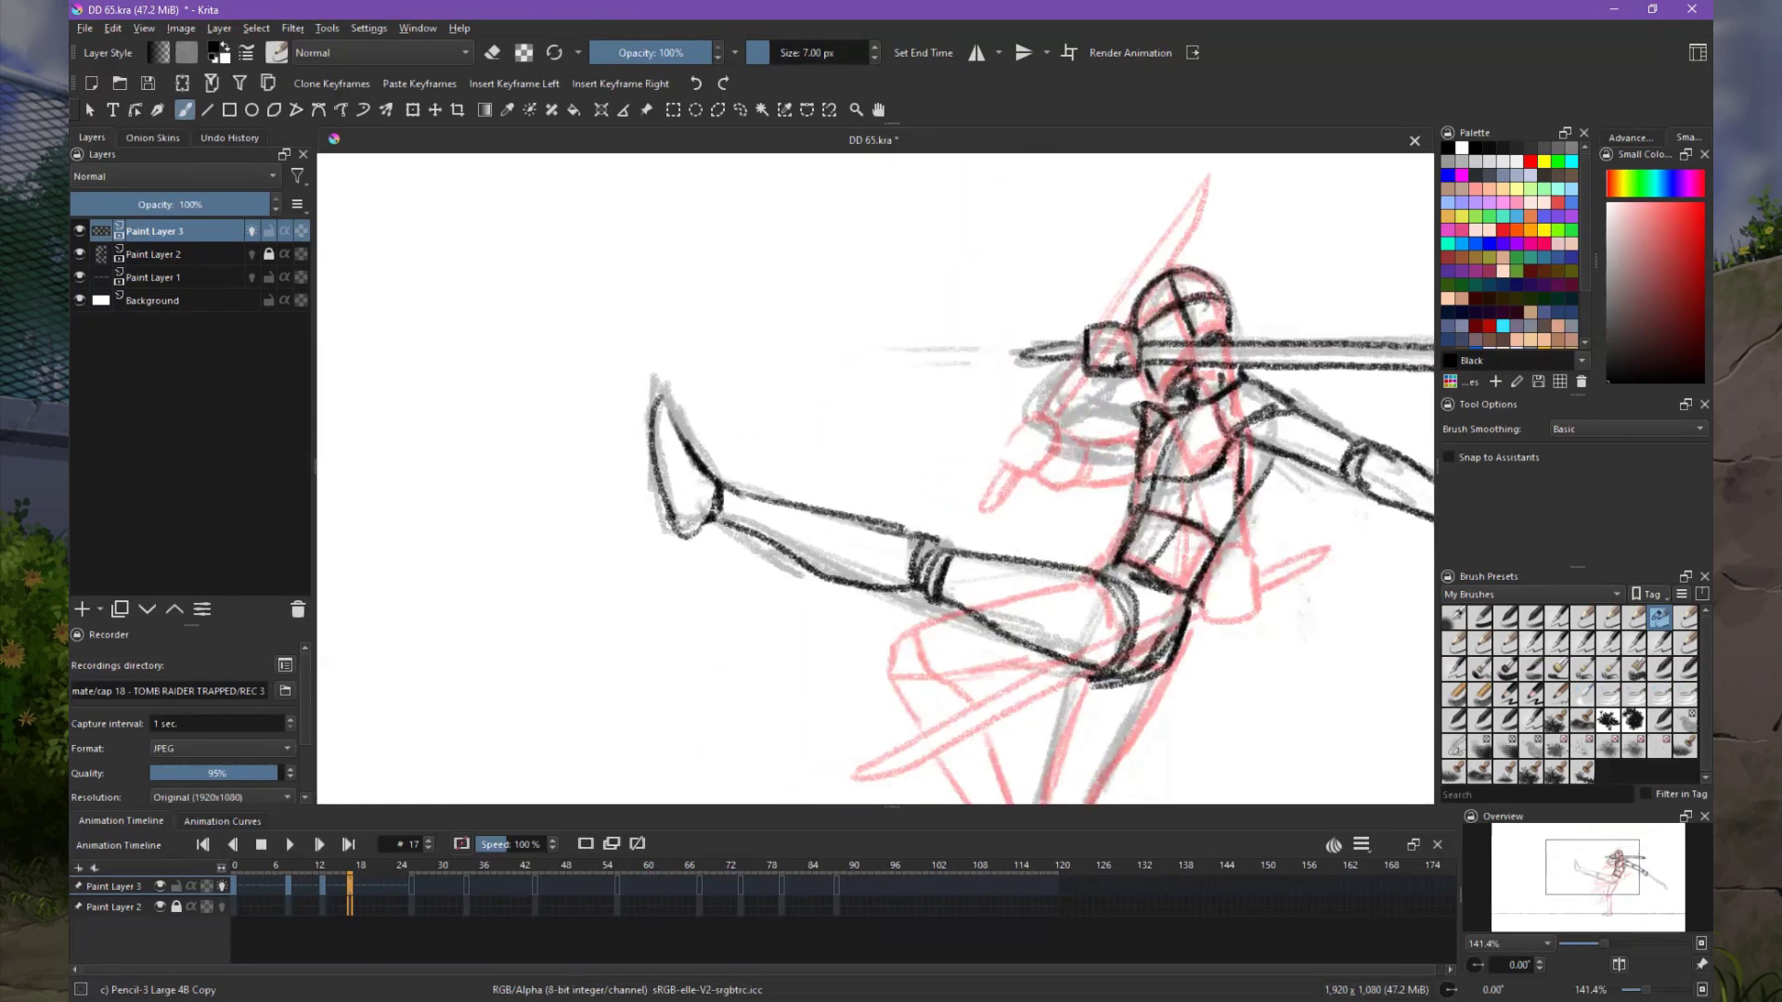
left_click_drag(686, 483, 589, 227)
left_click_drag(970, 413, 937, 562)
left_click_drag(1053, 418, 982, 571)
left_click_drag(942, 571, 956, 738)
Touch up strokes near frame 17's head, then move to frame 26.
scroll(991, 582, "down", 1)
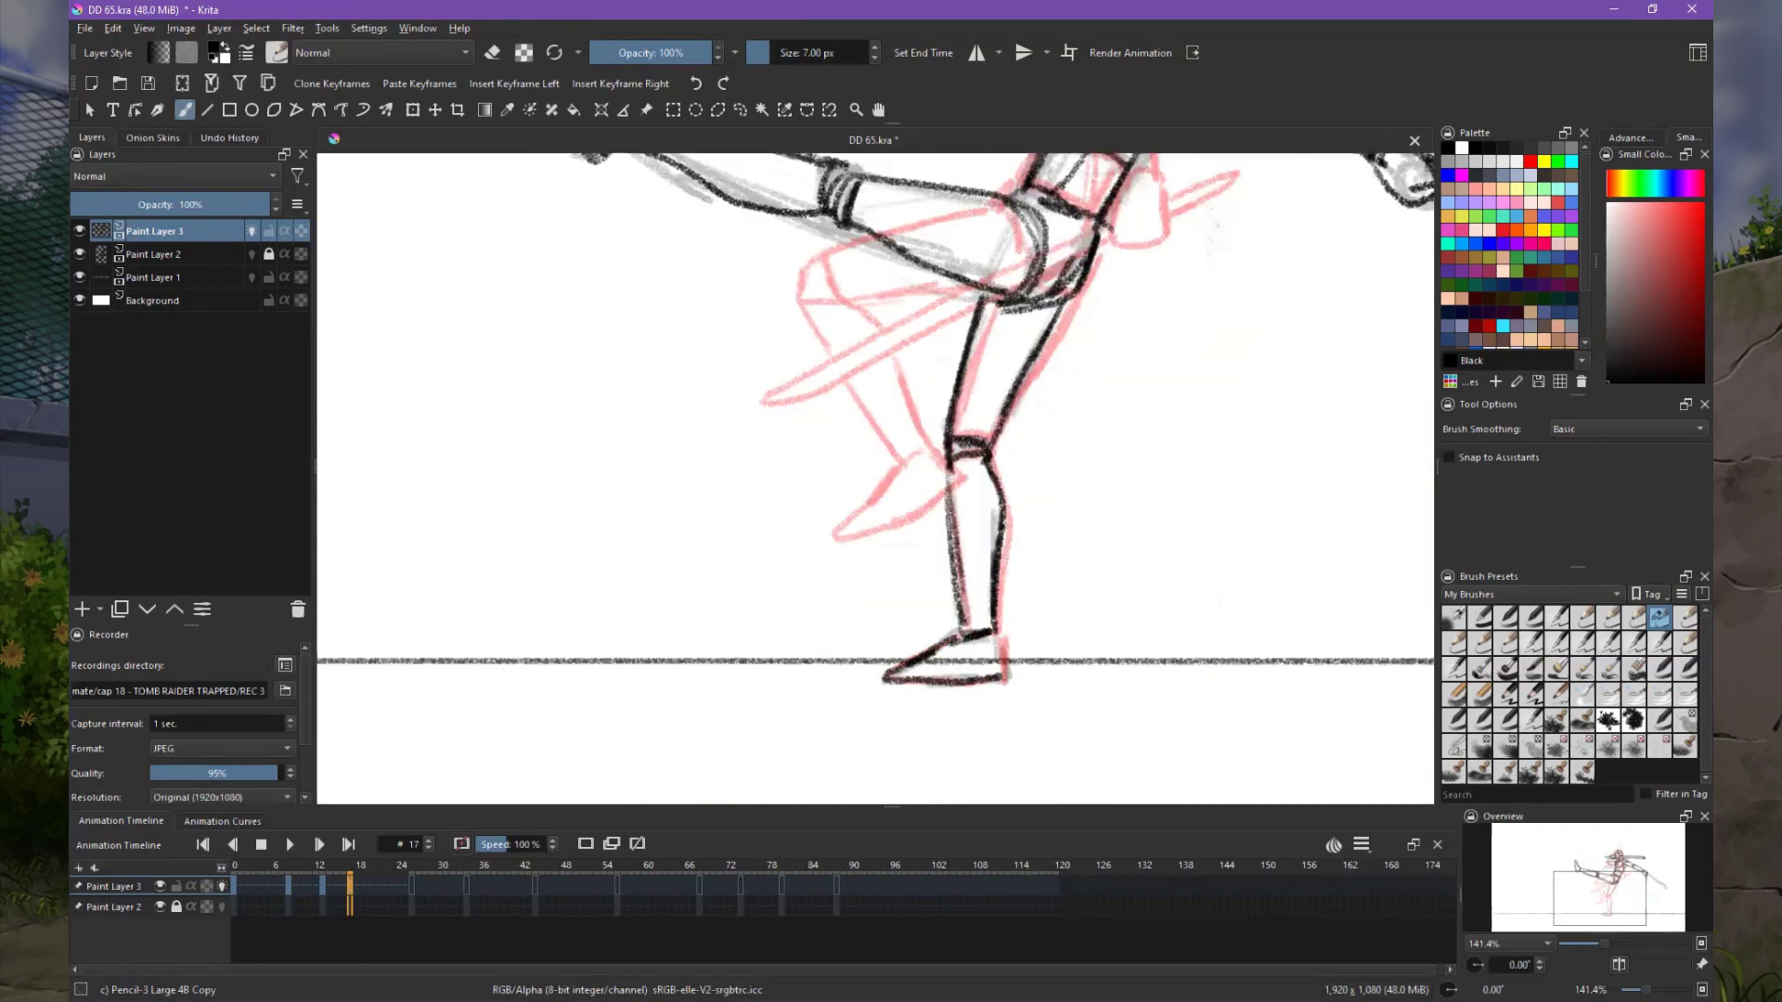
scroll(991, 583, "down", 1)
mouse_move(817, 306)
left_mouse_down()
mouse_move(905, 381)
mouse_move(914, 453)
mouse_move(984, 394)
left_mouse_up()
scroll(1078, 557, "down", 1)
key("period")
key("period")
scroll(928, 446, "up", 2)
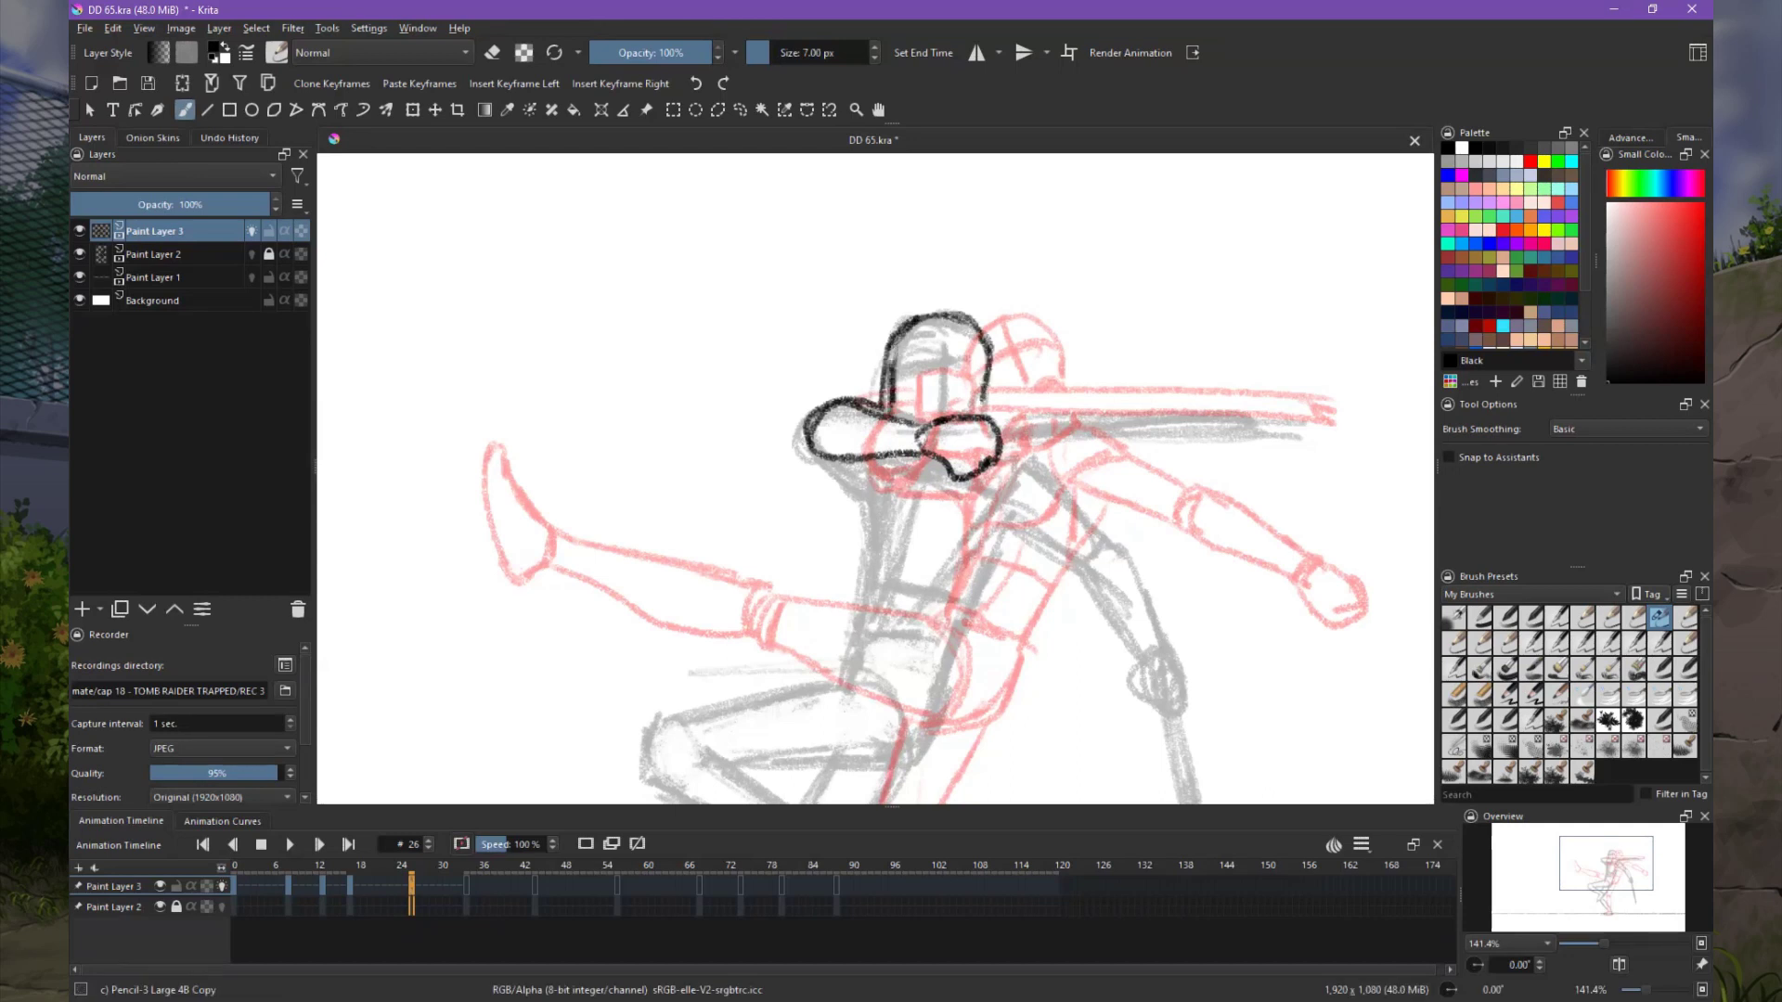
On frame 26, ink the helmet, torso, belt, collar and long arm line.
mouse_move(933, 320)
left_mouse_down()
mouse_move(947, 418)
mouse_move(872, 520)
mouse_move(956, 550)
left_mouse_up()
key("space")
key("space")
mouse_move(893, 482)
left_mouse_down()
mouse_move(905, 548)
mouse_move(969, 596)
left_mouse_up()
left_click_drag(974, 487, 983, 548)
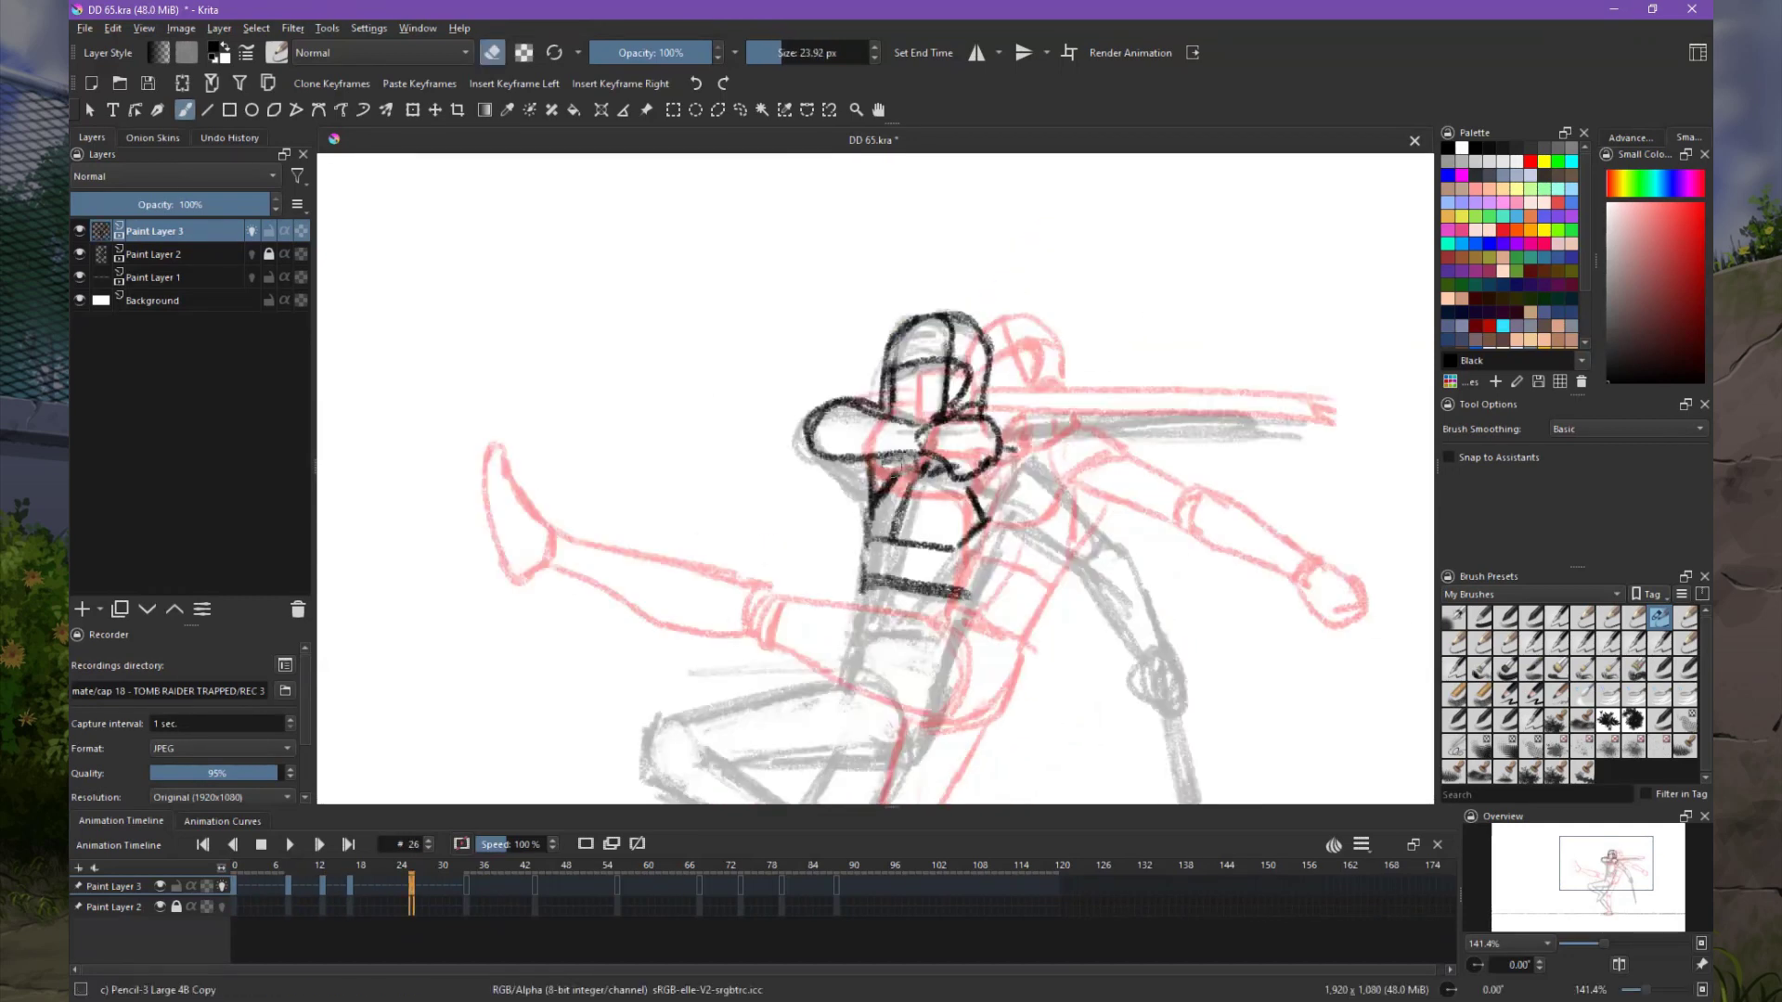
left_click_drag(864, 473, 932, 444)
mouse_move(1003, 426)
left_mouse_down()
mouse_move(1183, 402)
mouse_move(1007, 445)
mouse_move(1113, 520)
left_mouse_up()
Ink frame 26's right arm and hand plus the angled sword and front leg strokes.
scroll(1064, 508, "down", 3)
left_click_drag(1076, 515, 1137, 580)
scroll(1136, 580, "left", 4)
left_click_drag(1090, 344, 1136, 413)
left_click_drag(1027, 508, 993, 580)
left_click_drag(1007, 573, 849, 585)
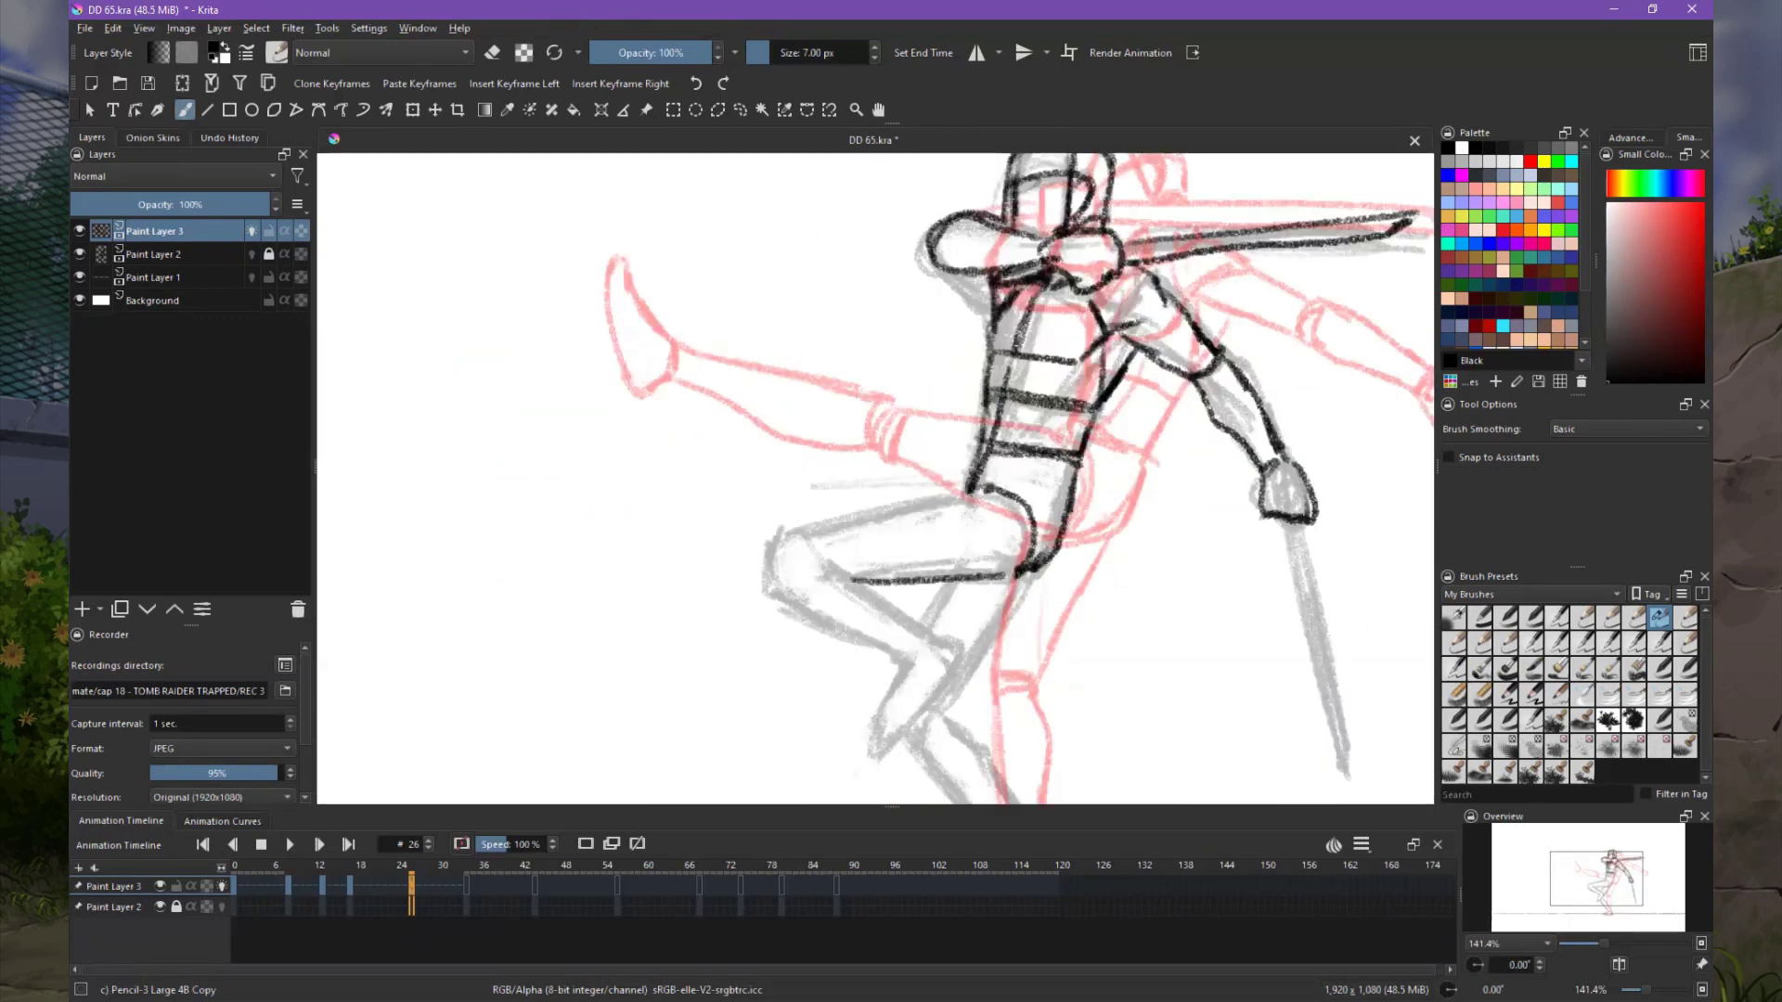
left_click_drag(975, 501, 733, 543)
mouse_move(798, 594)
left_mouse_down()
mouse_move(924, 663)
mouse_move(830, 757)
left_mouse_up()
scroll(928, 705, "down", 3)
Trace frame 26's standing leg: thigh, shin and foot in black.
left_click_drag(998, 343, 905, 478)
mouse_move(965, 488)
left_mouse_down()
mouse_move(873, 589)
mouse_move(1007, 627)
left_mouse_up()
left_click_drag(882, 524, 979, 631)
left_click_drag(900, 687, 1025, 649)
Save the animation, advance to frame 34 and set the view to 100%.
scroll(1169, 533, "down", 2)
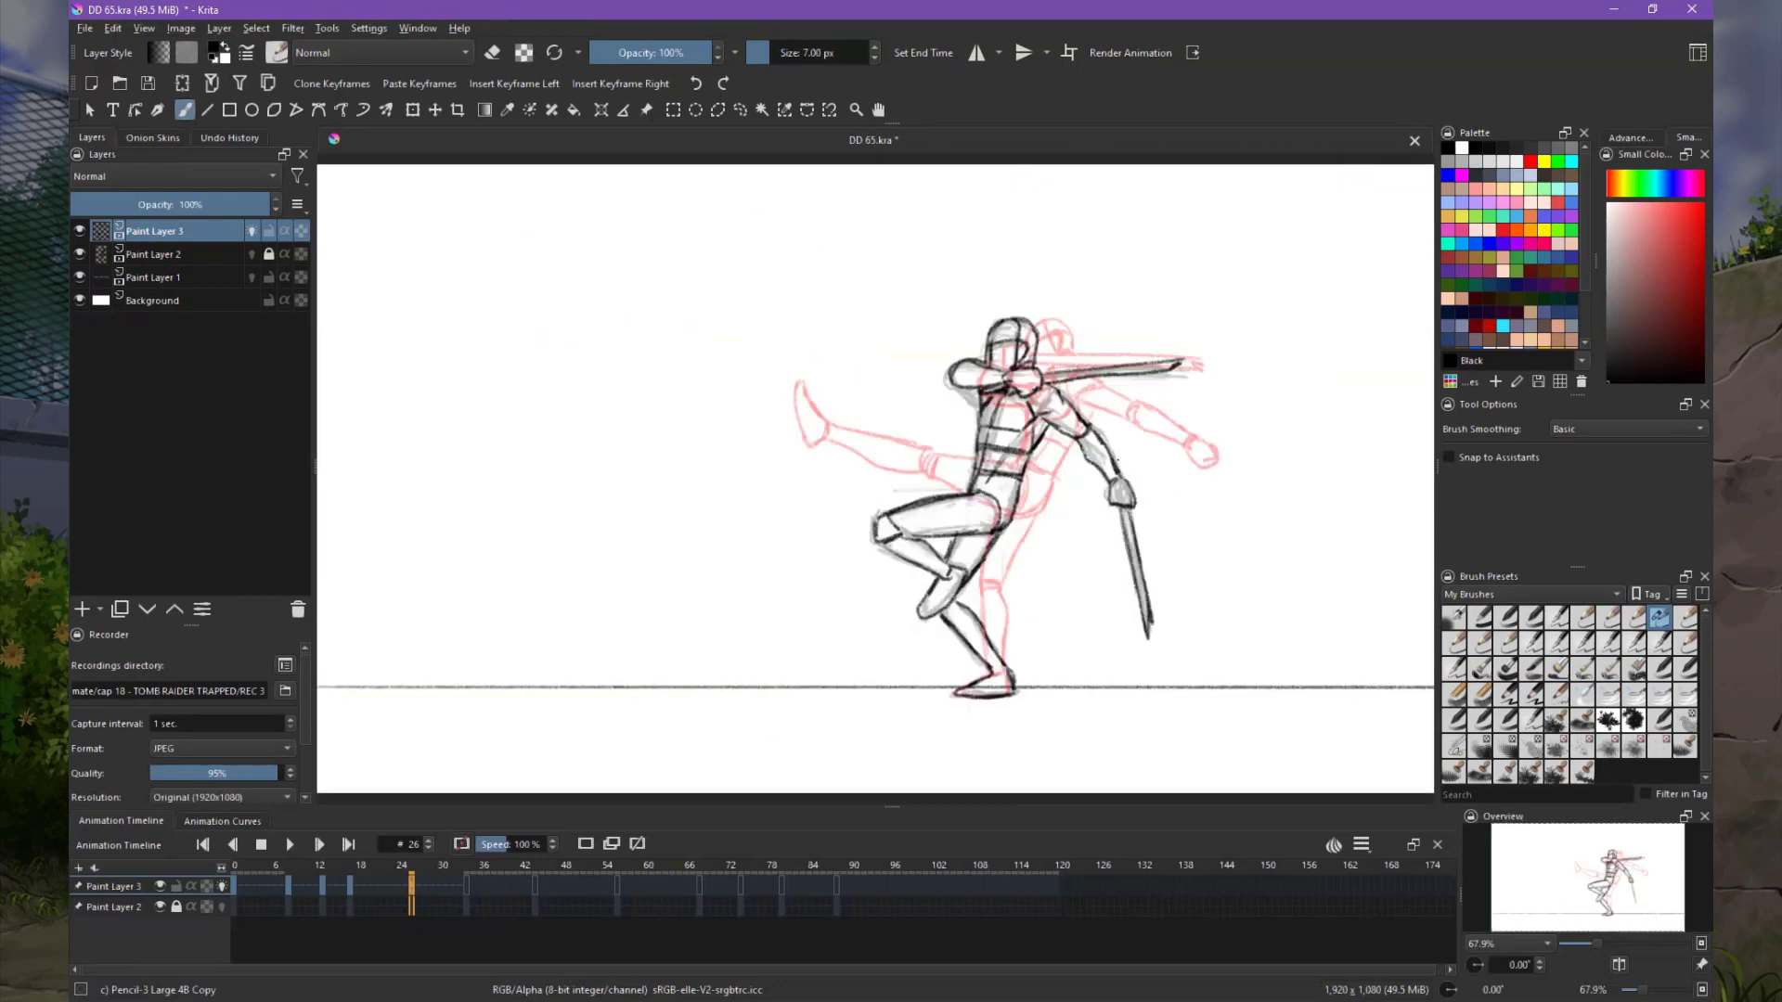
key("period")
key("ctrl+s")
key("1")
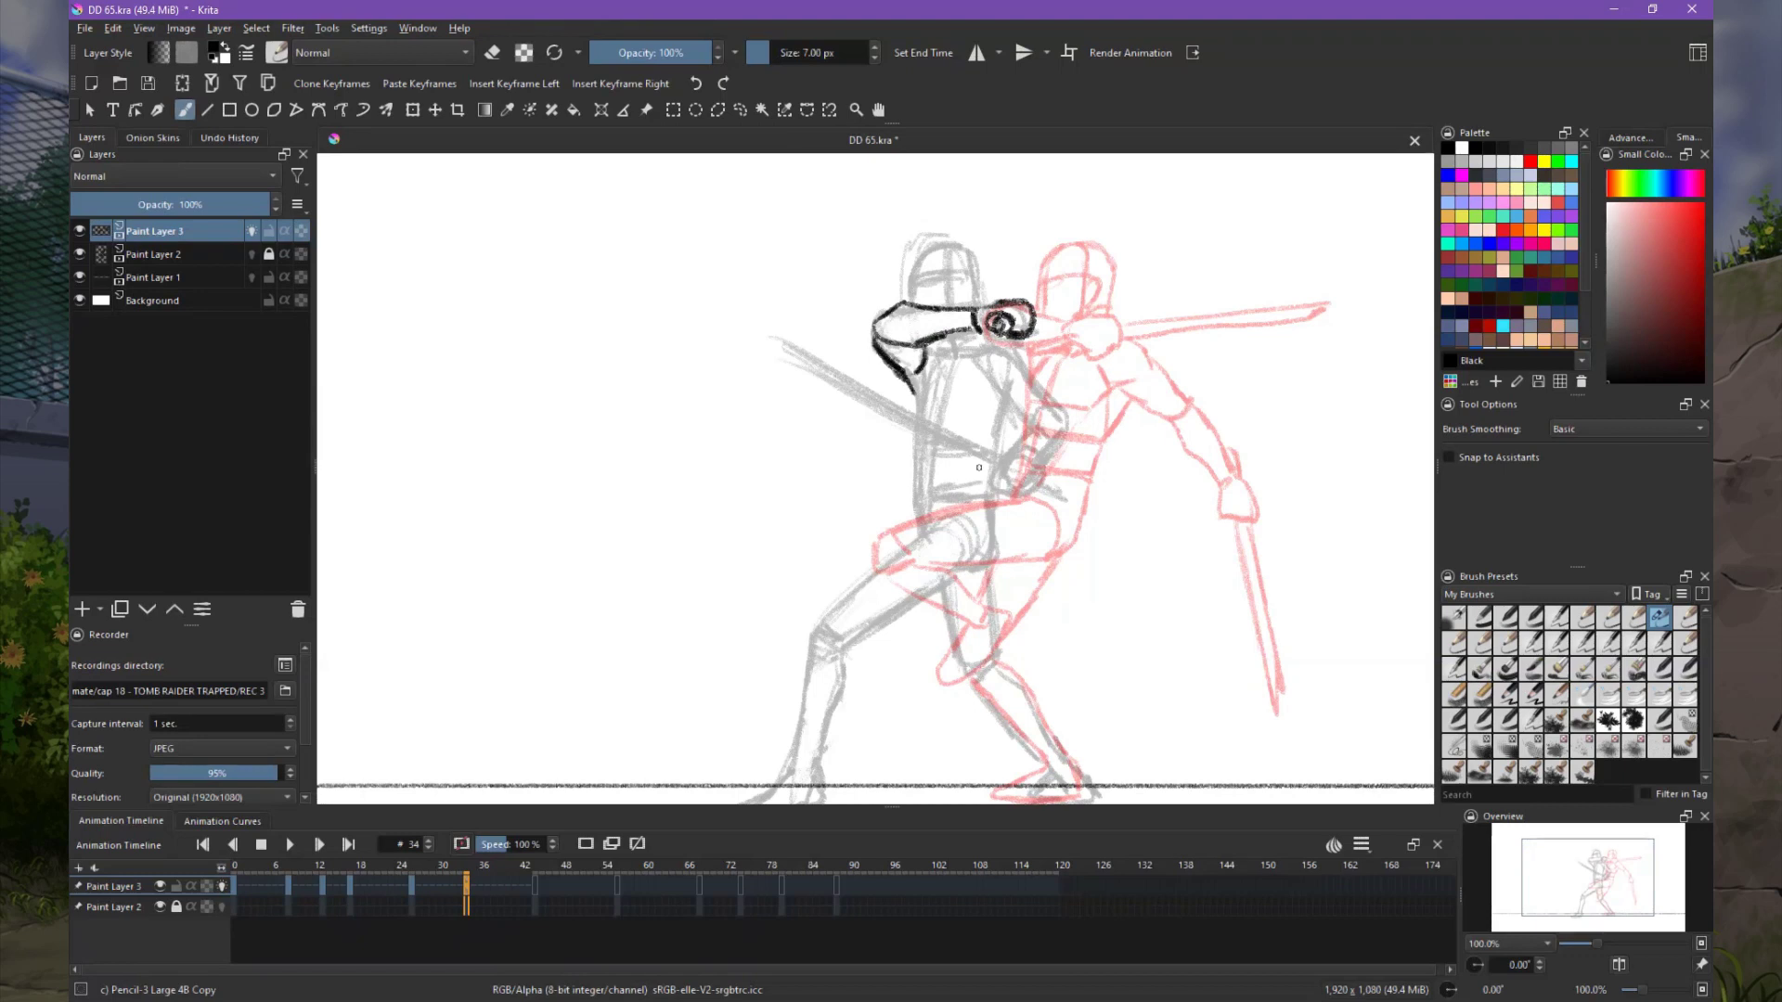
On frame 34, ink the diagonal sword blade, fist, arm curve and torso with belt lines.
left_click_drag(925, 345, 924, 390)
left_click_drag(785, 351, 916, 428)
left_click_drag(860, 381, 1032, 492)
left_click_drag(1021, 460, 1056, 409)
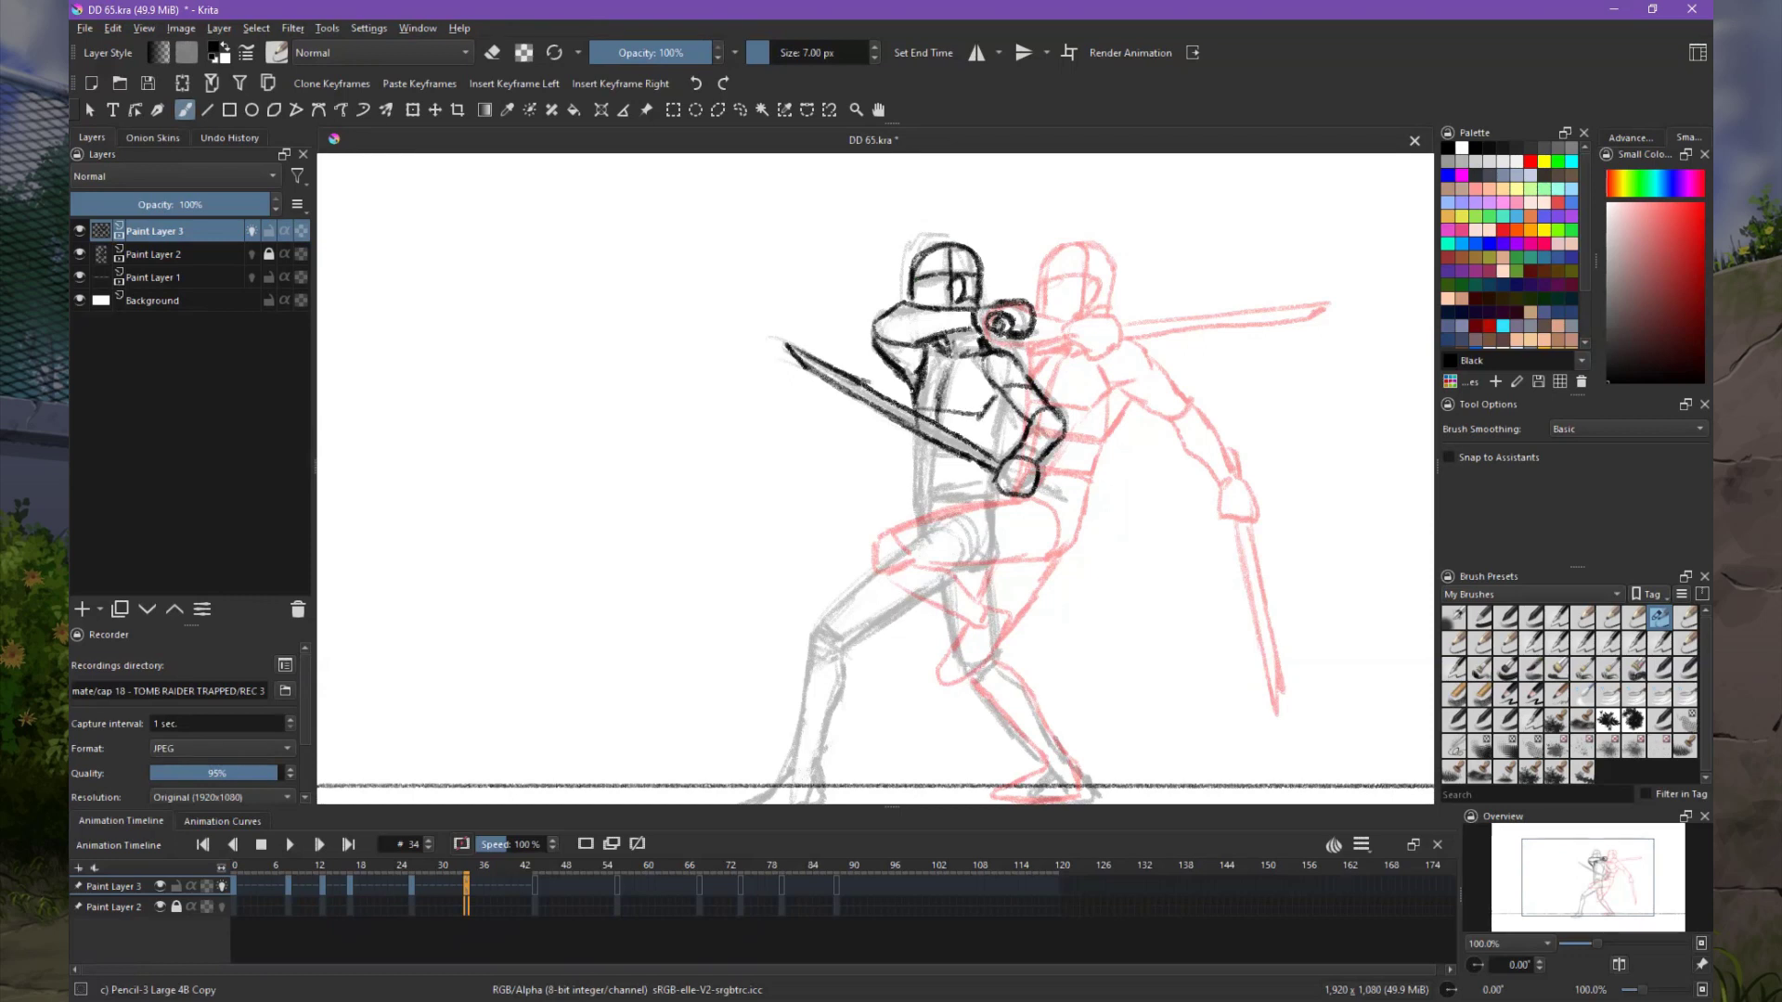
left_click_drag(1012, 397, 989, 454)
left_click_drag(913, 469, 977, 501)
left_click_drag(914, 433, 921, 527)
left_click_drag(915, 471, 987, 507)
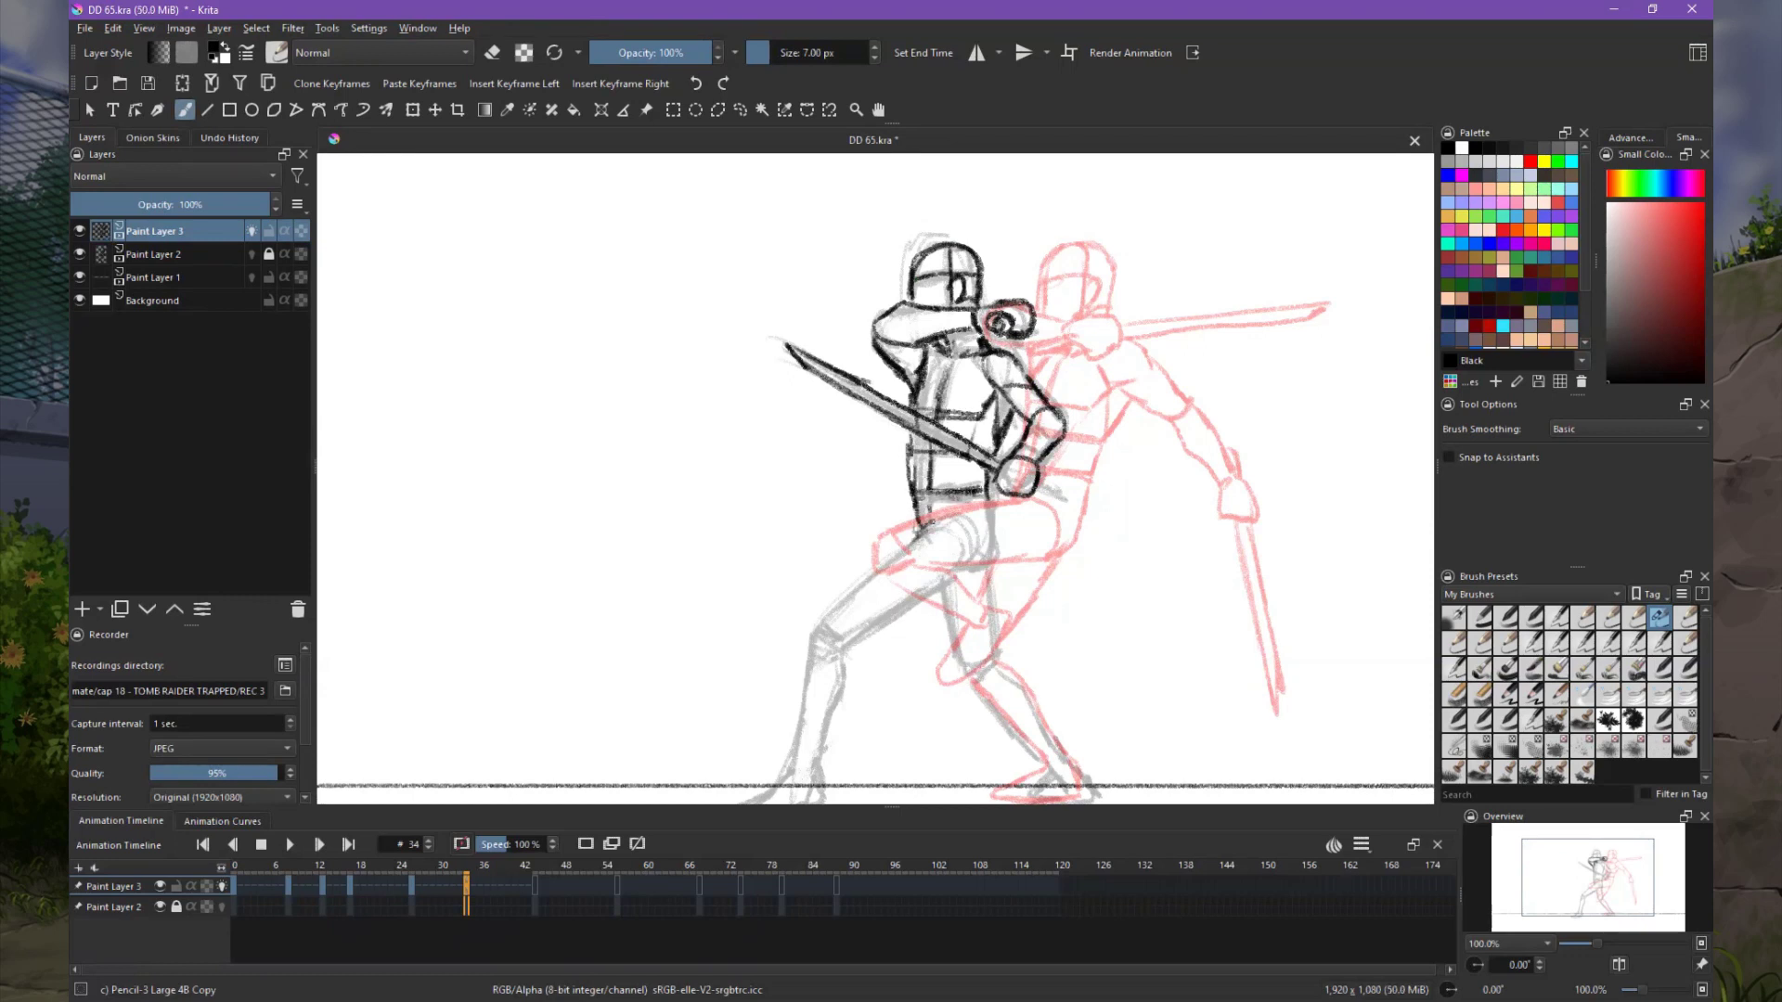
Ink frame 34's front leg and back leg, with the back foot on the ground line.
left_click_drag(845, 657, 882, 535)
left_click_drag(1008, 442, 893, 513)
mouse_move(848, 520)
left_mouse_down()
mouse_move(900, 510)
mouse_move(958, 408)
left_mouse_up()
left_click_drag(890, 521, 1013, 434)
left_click_drag(858, 523, 829, 658)
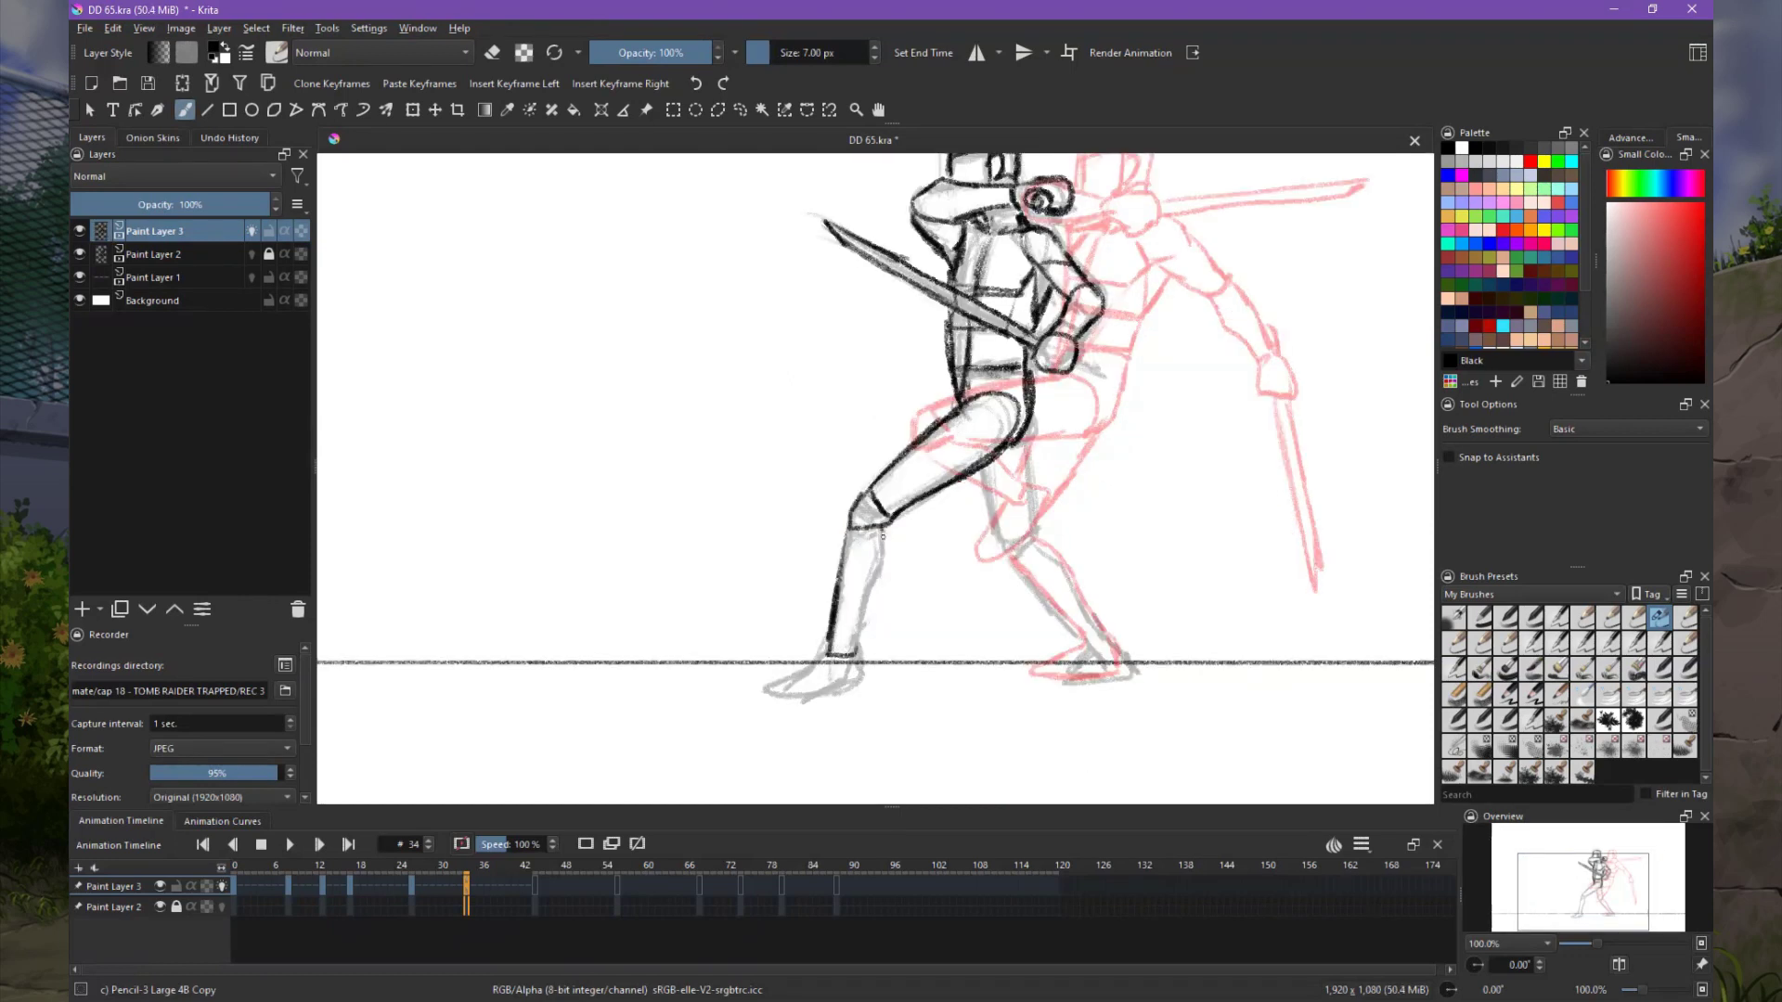
left_click_drag(976, 461, 1007, 555)
mouse_move(1029, 436)
left_mouse_down()
mouse_move(1033, 556)
mouse_move(1091, 650)
left_mouse_up()
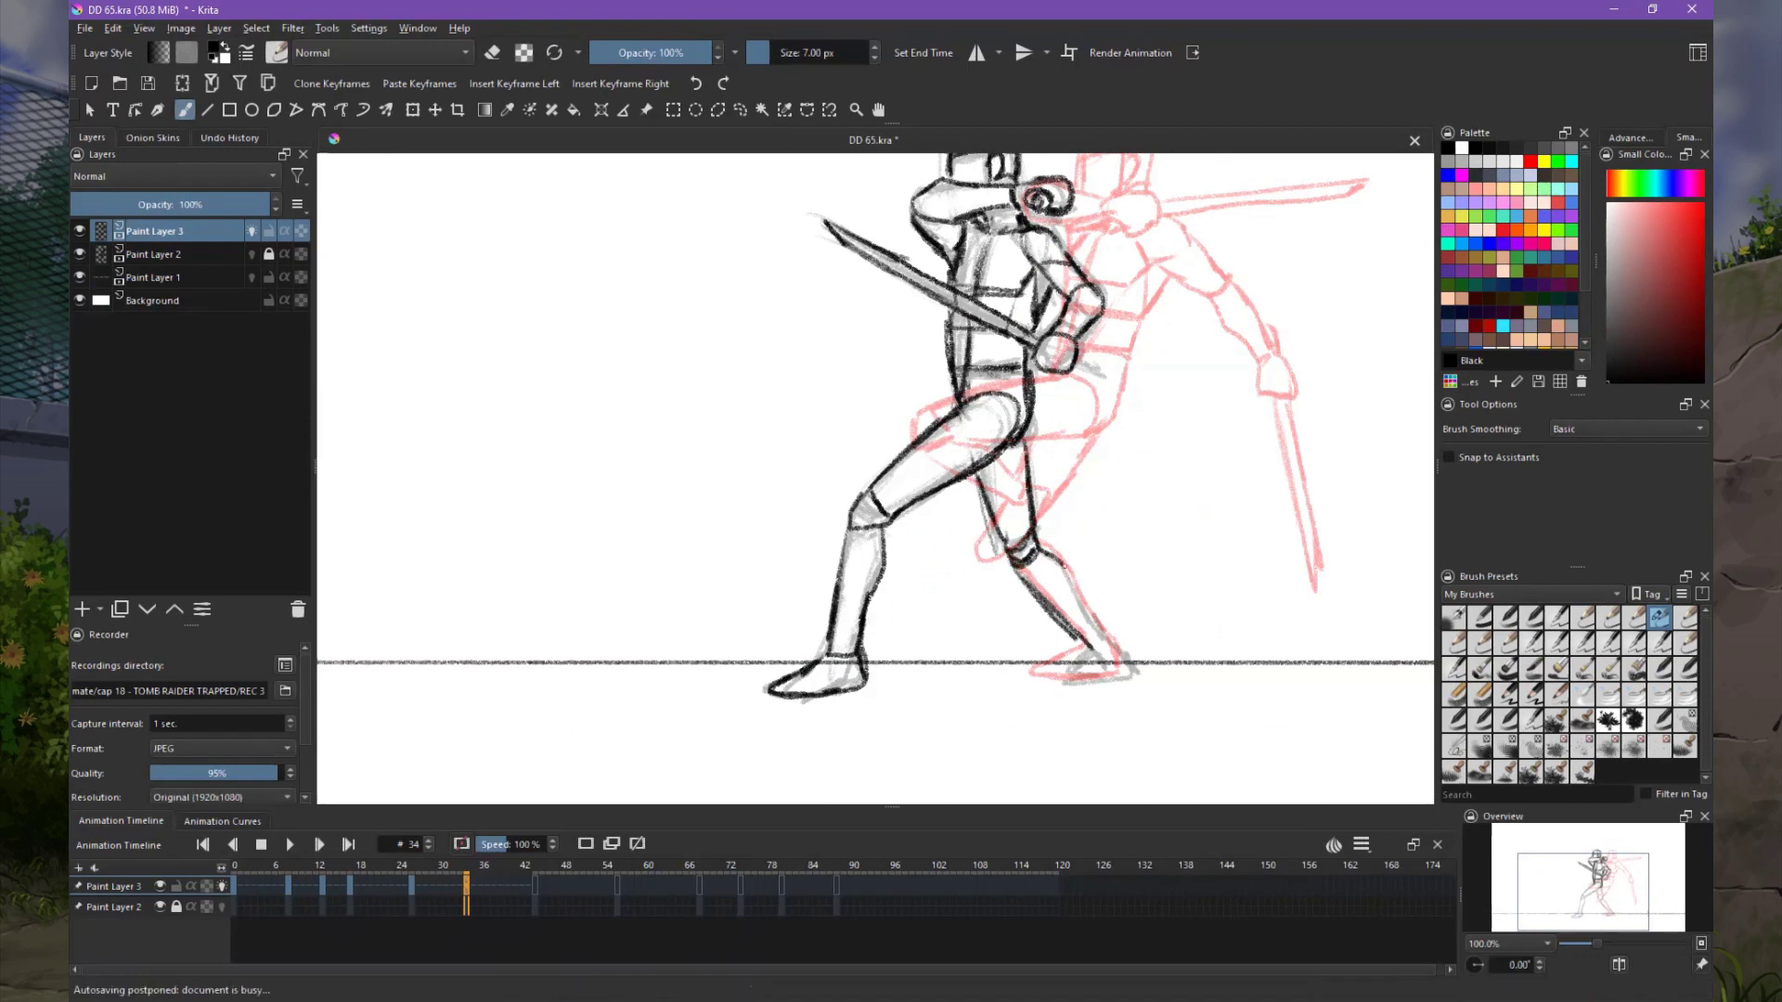
left_click_drag(1065, 562, 1114, 654)
left_click_drag(1053, 675, 1128, 666)
Save the file, then on frame 44 ink the upper arm from shoulder to forearm.
scroll(876, 479, "up", 3)
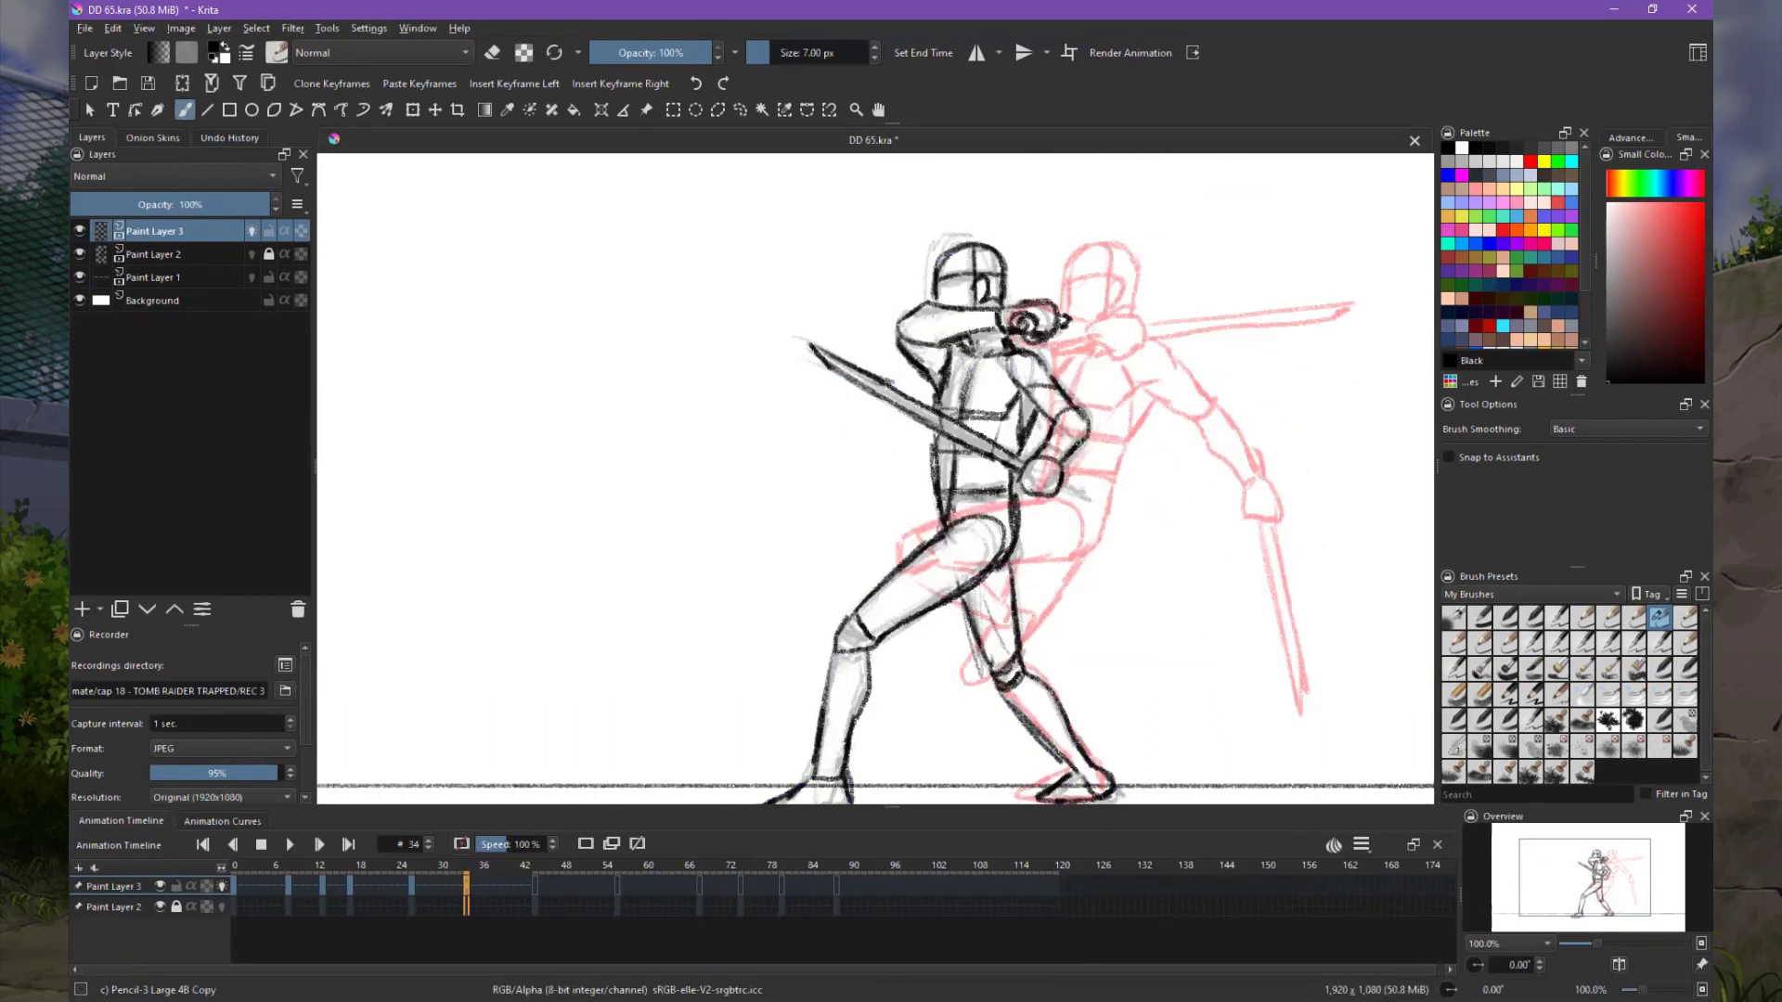
key("Right")
key("Right")
key("Right")
key("Right")
key("Right")
key("Right")
key("ctrl+s")
scroll(868, 376, "up", 1)
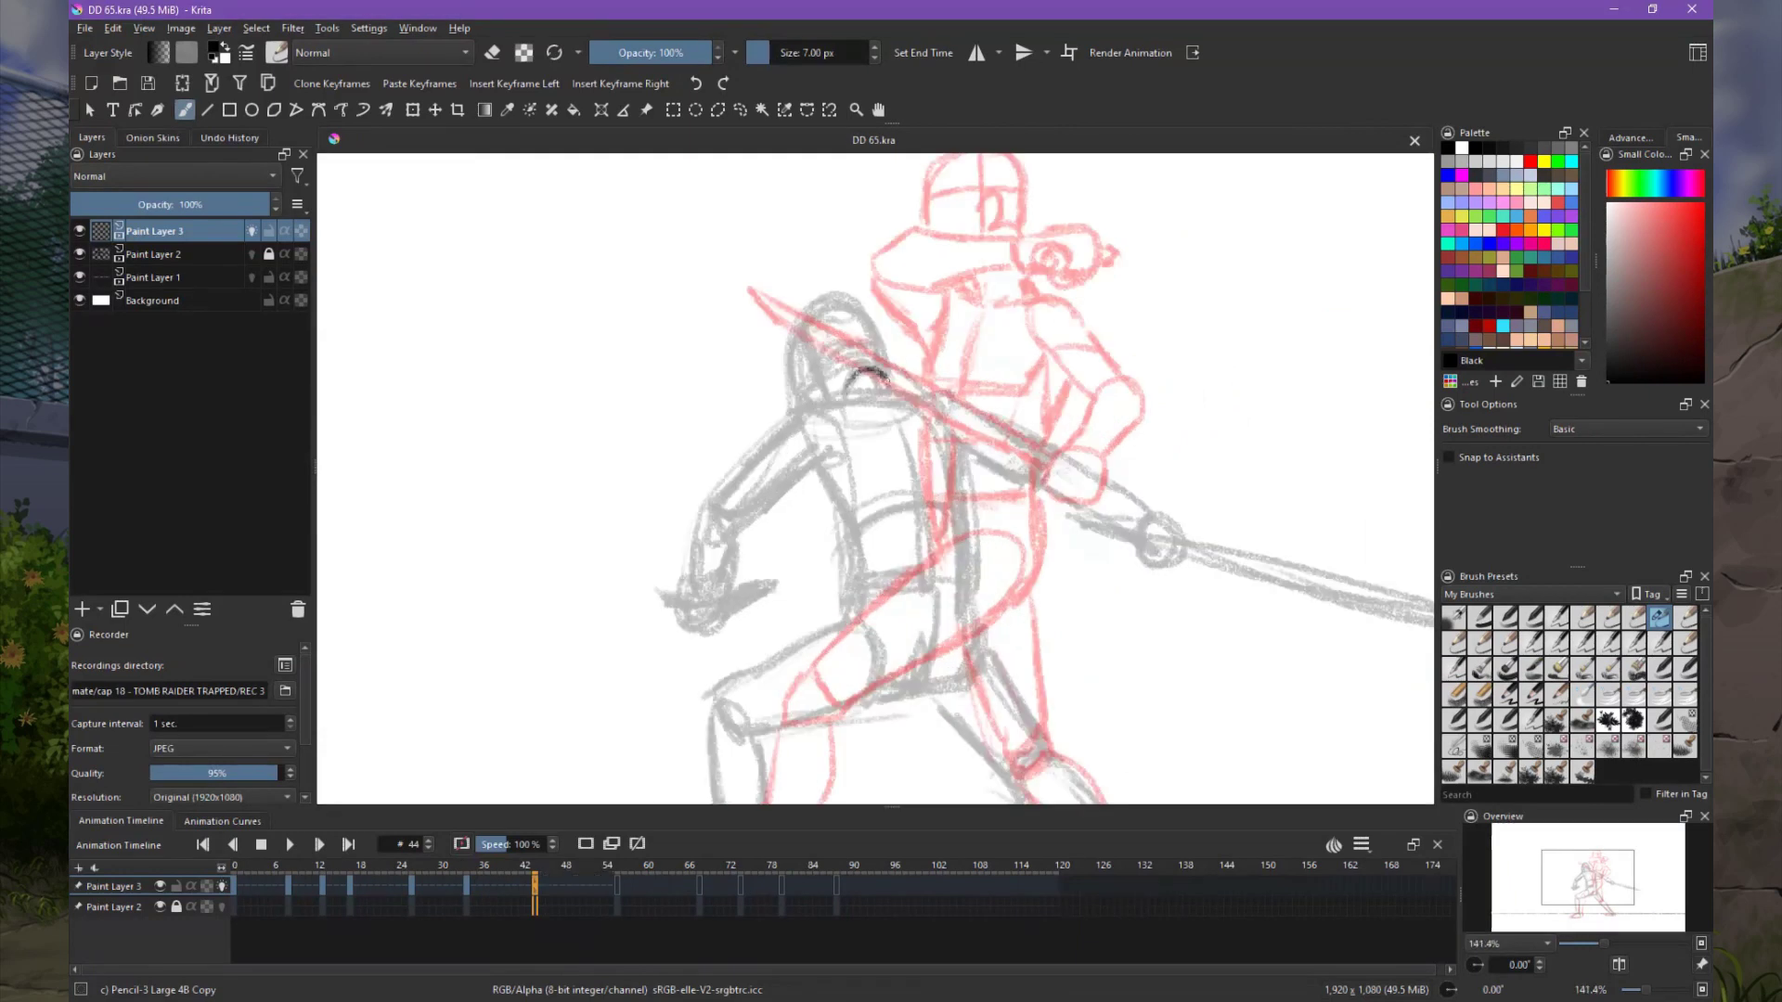
mouse_move(886, 376)
left_mouse_down()
mouse_move(761, 454)
mouse_move(687, 557)
mouse_move(733, 636)
mouse_move(775, 612)
left_mouse_up()
Ink frame 44's fighter in black: fist, arm and sword, torso, both legs and helmet.
left_click_drag(1095, 580, 1007, 617)
left_click_drag(789, 399, 830, 505)
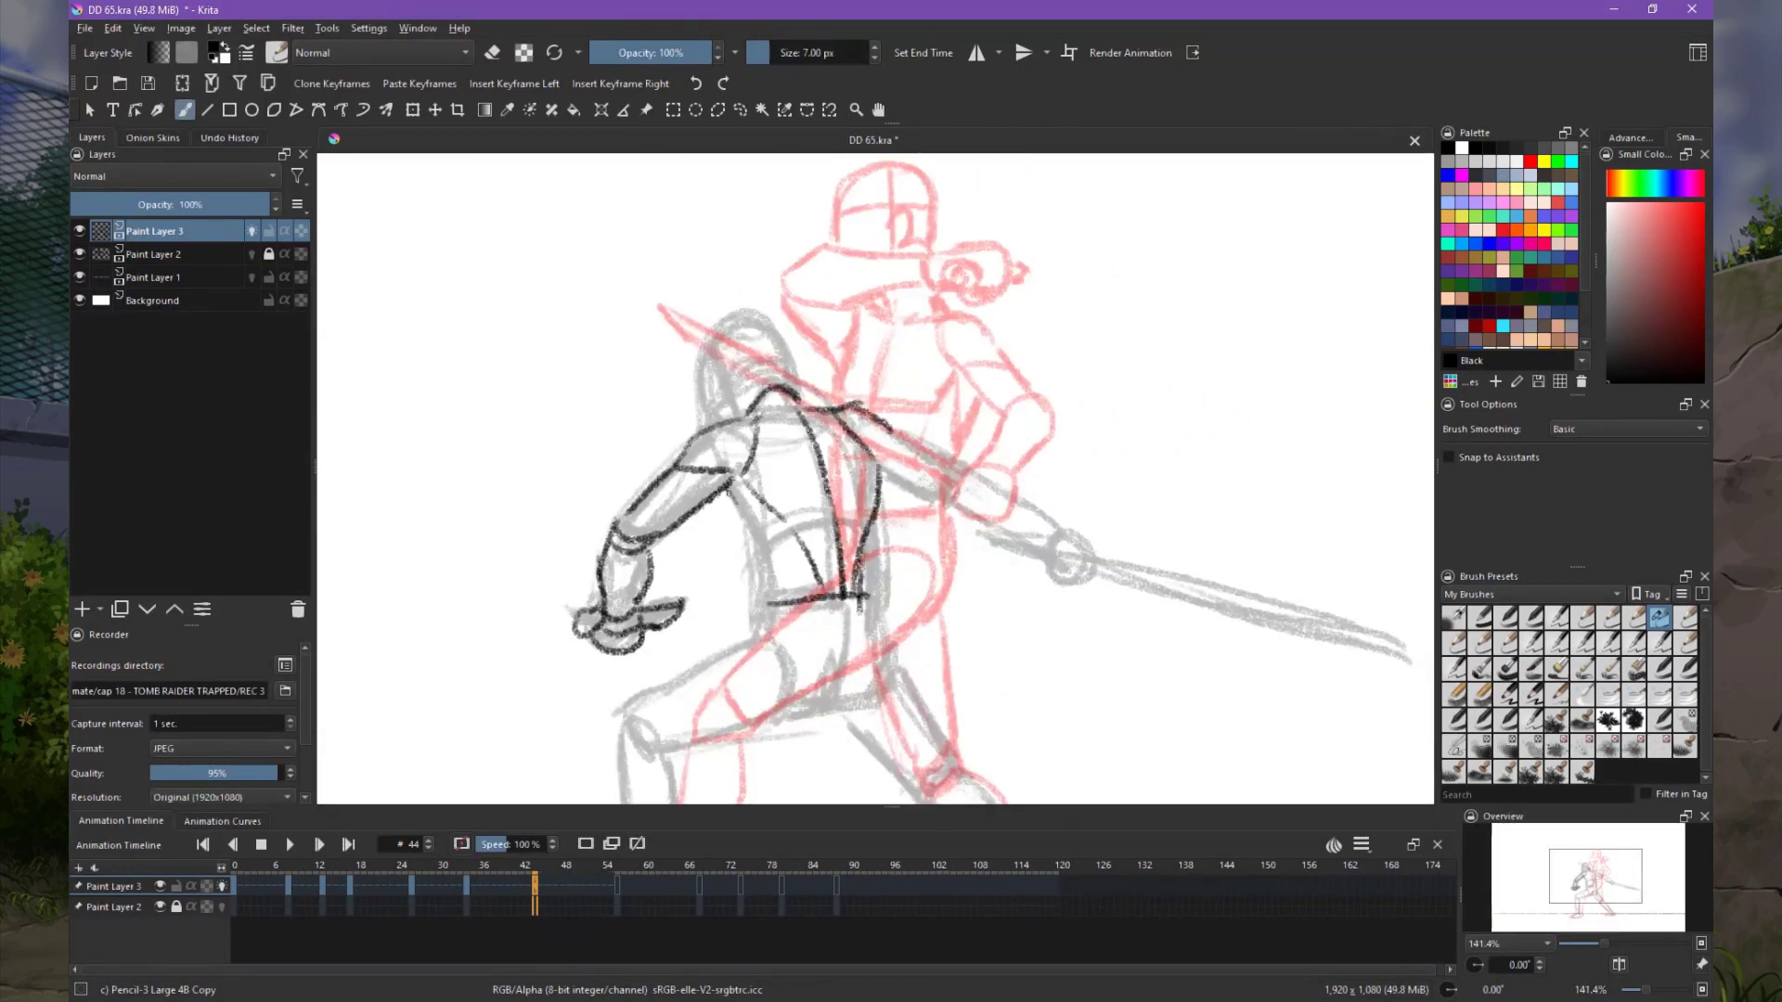
mouse_move(867, 422)
left_mouse_down()
mouse_move(974, 482)
mouse_move(1086, 585)
mouse_move(893, 564)
left_mouse_up()
left_click_drag(896, 450, 835, 575)
left_click_drag(942, 475, 877, 568)
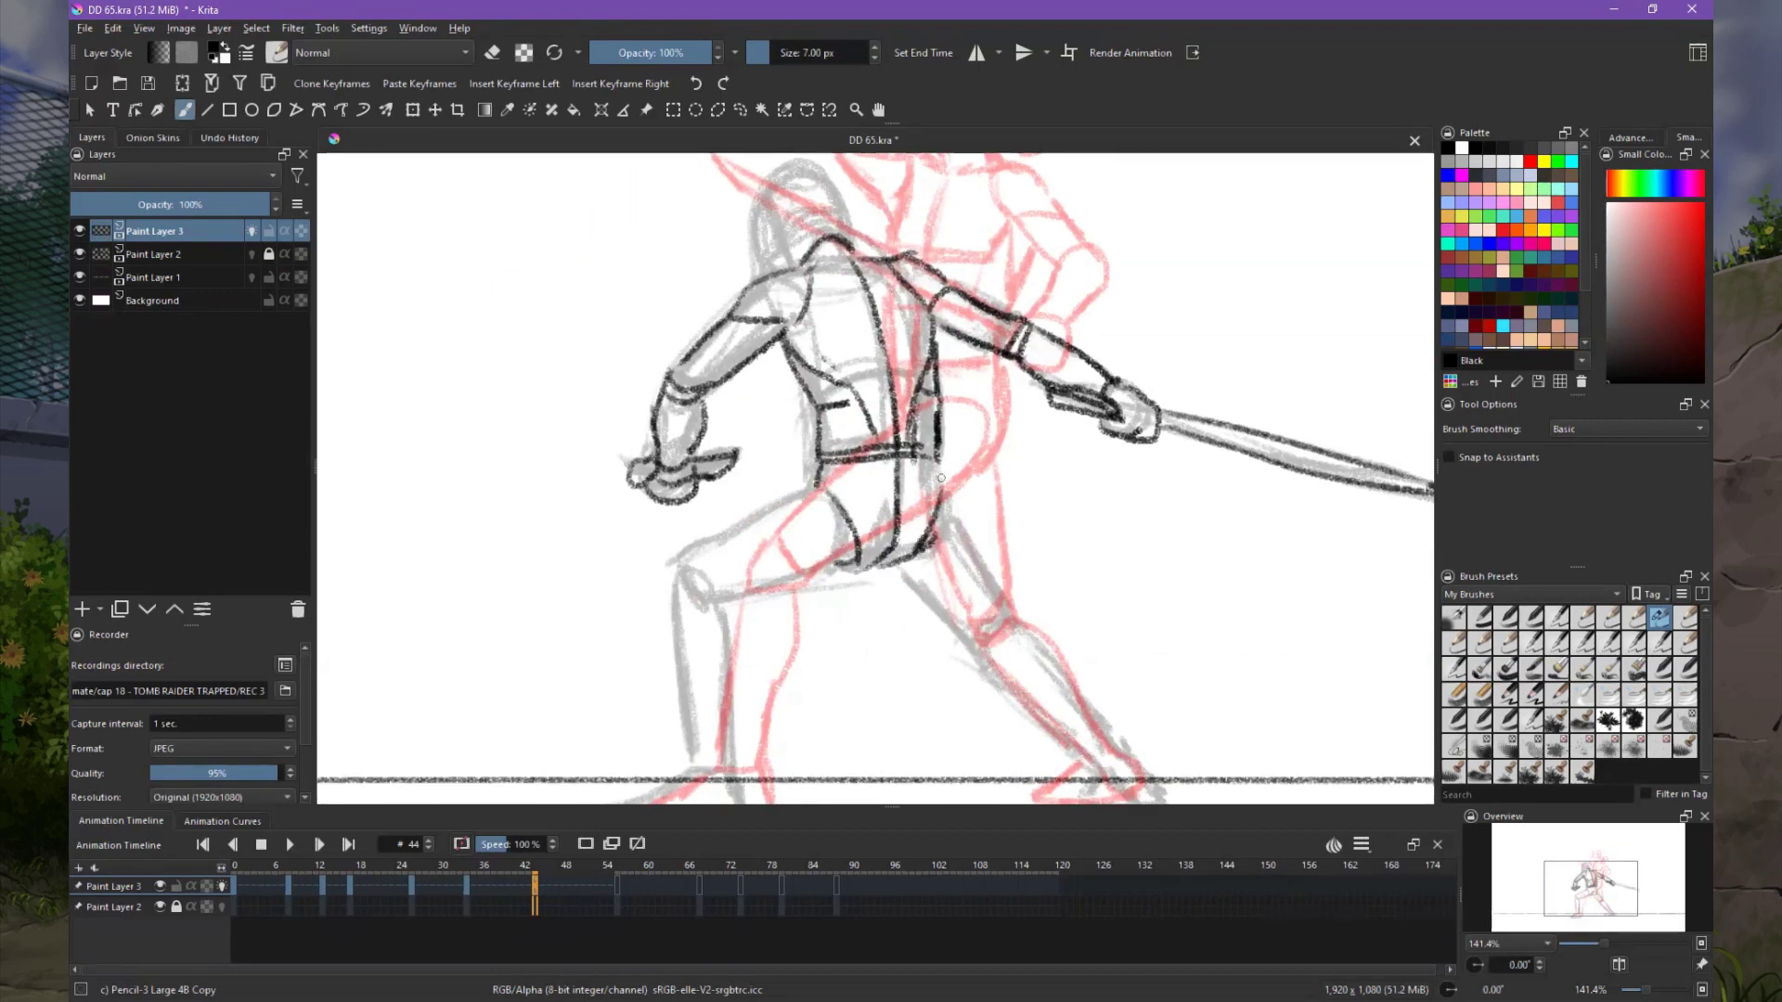
left_click_drag(905, 371, 765, 482)
left_click_drag(923, 440, 789, 478)
mouse_move(761, 483)
left_mouse_down()
mouse_move(784, 655)
mouse_move(826, 670)
left_mouse_up()
left_click_drag(761, 417, 937, 642)
mouse_move(928, 571)
left_mouse_down()
mouse_move(984, 707)
mouse_move(1016, 714)
left_mouse_up()
mouse_move(641, 366)
left_mouse_down()
mouse_move(729, 278)
mouse_move(678, 357)
left_mouse_up()
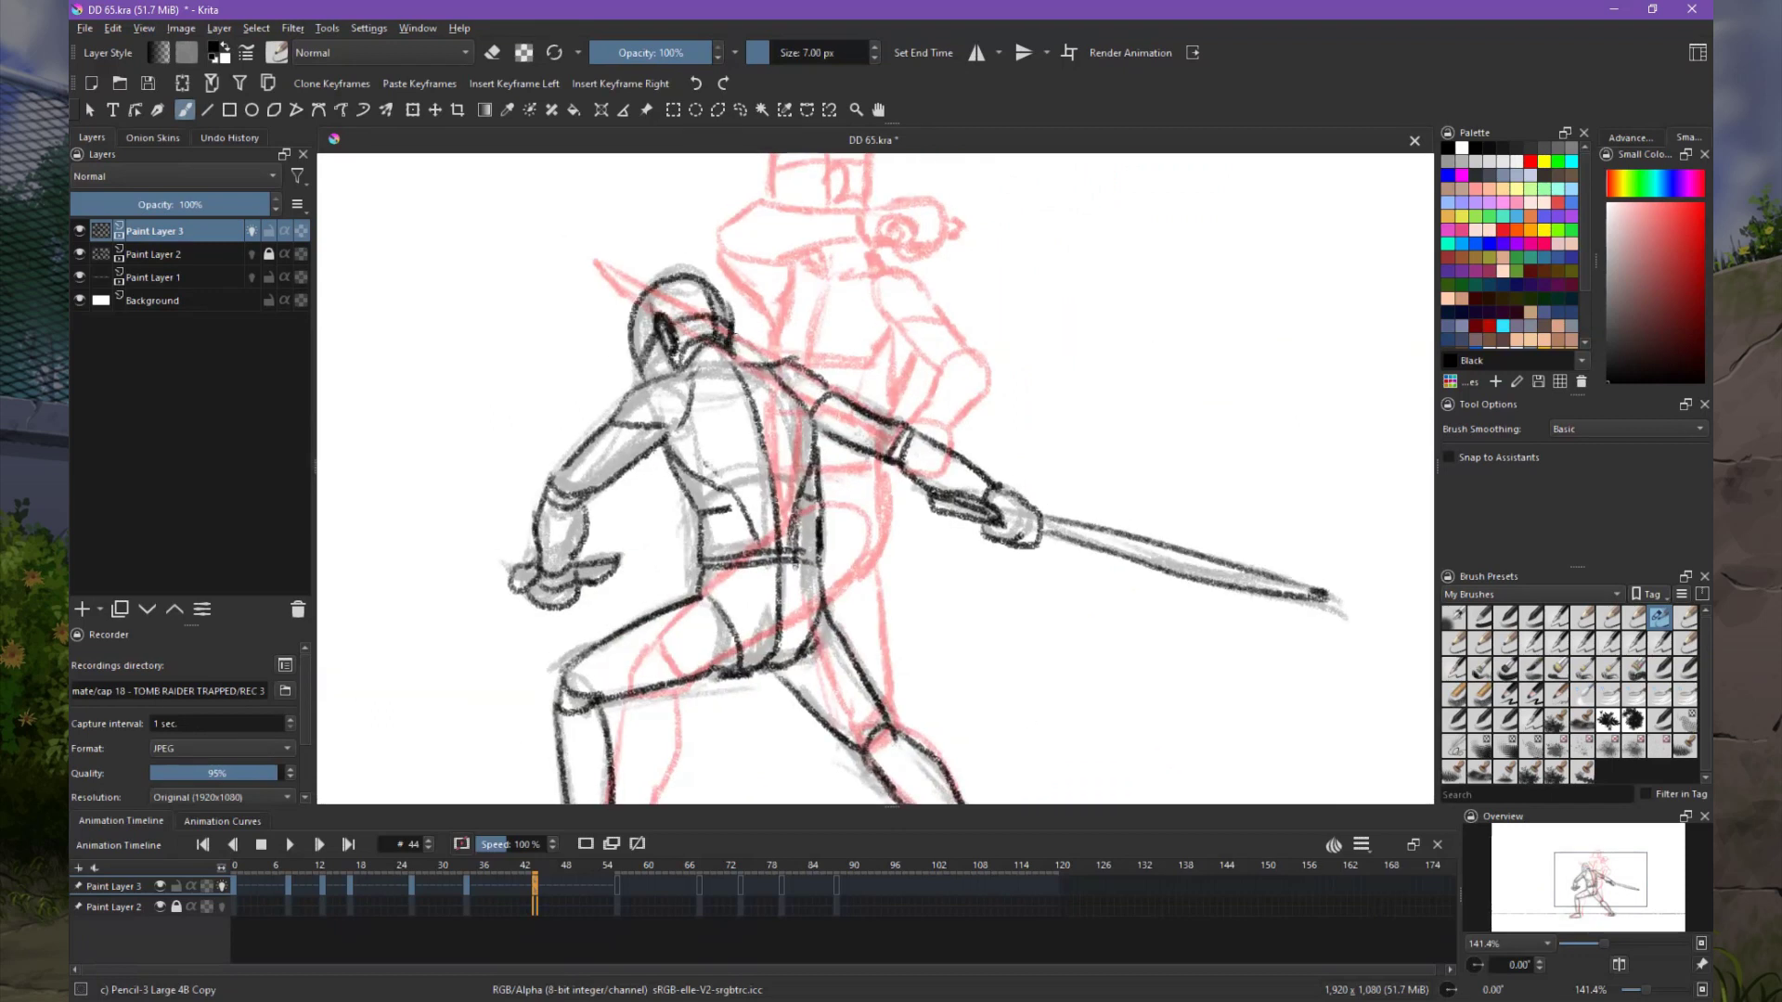
On frame 56, ink the helmet, visor, jaw, torso, back, arm and sword.
key("period")
left_click_drag(766, 395, 863, 389)
mouse_move(817, 358)
left_mouse_down()
mouse_move(835, 409)
mouse_move(817, 496)
left_mouse_up()
mouse_move(863, 380)
left_mouse_down()
mouse_move(840, 478)
mouse_move(935, 636)
left_mouse_up()
left_click_drag(794, 496, 831, 584)
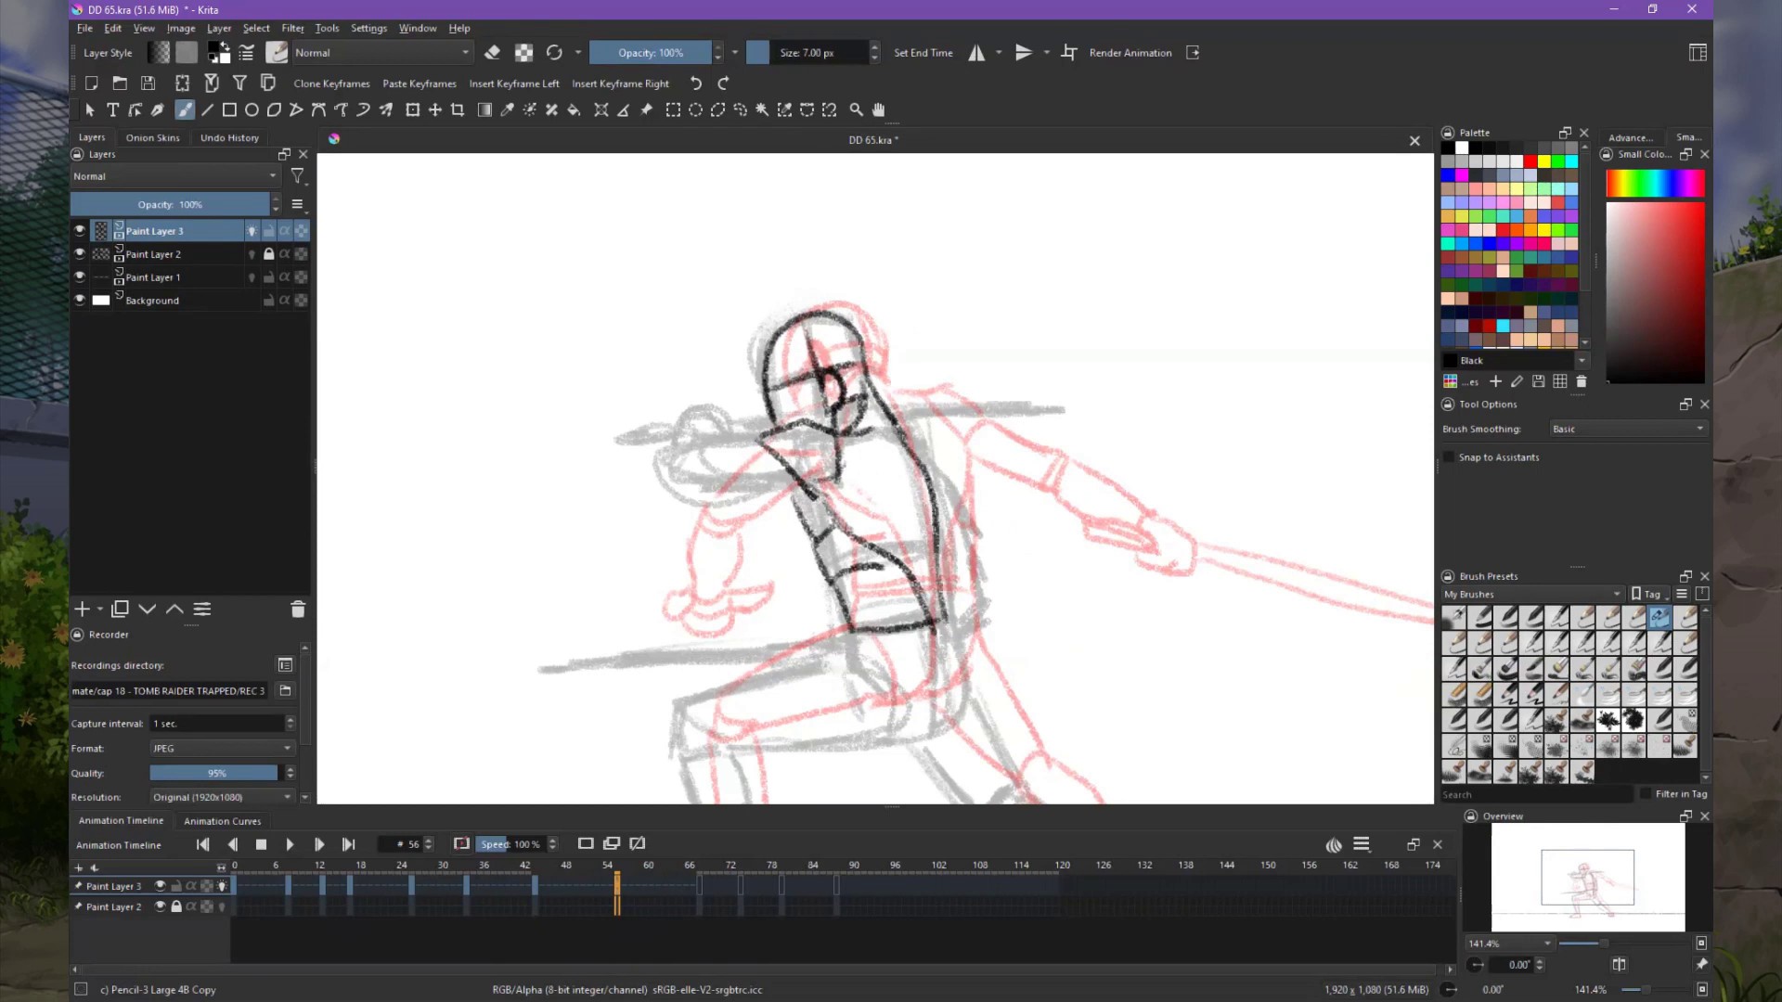
left_click_drag(919, 435, 965, 748)
left_click_drag(664, 492, 798, 427)
mouse_move(612, 436)
left_mouse_down()
mouse_move(729, 404)
mouse_move(1058, 399)
left_mouse_up()
Ink frame 56's legs, feet and back calf, plus a black line over the sword.
left_click_drag(989, 638, 957, 447)
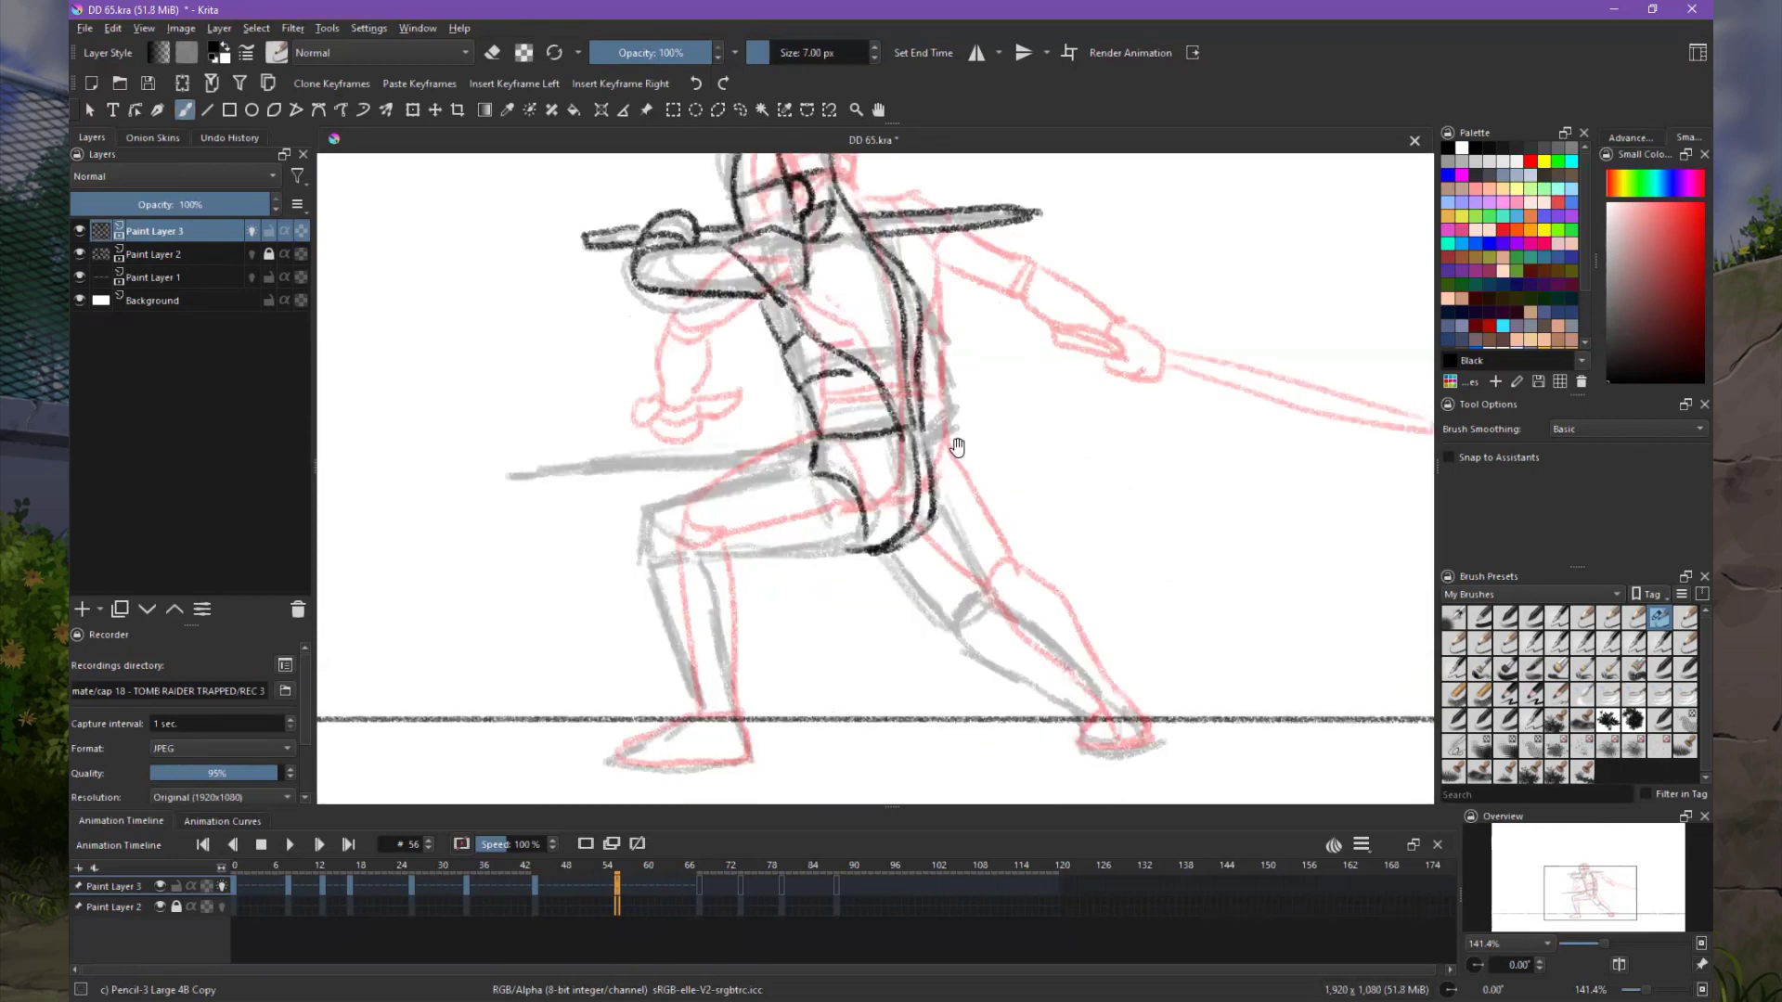
left_click_drag(817, 464, 645, 510)
left_click_drag(682, 555, 850, 543)
left_click_drag(645, 520, 691, 715)
mouse_move(705, 557)
left_mouse_down()
mouse_move(743, 720)
mouse_move(613, 766)
left_mouse_up()
mouse_move(928, 437)
left_mouse_down()
mouse_move(972, 568)
mouse_move(969, 649)
left_mouse_up()
left_click_drag(970, 650, 1088, 719)
mouse_move(995, 601)
left_mouse_down()
mouse_move(1098, 702)
mouse_move(1091, 851)
left_mouse_up()
left_click_drag(584, 593, 894, 602)
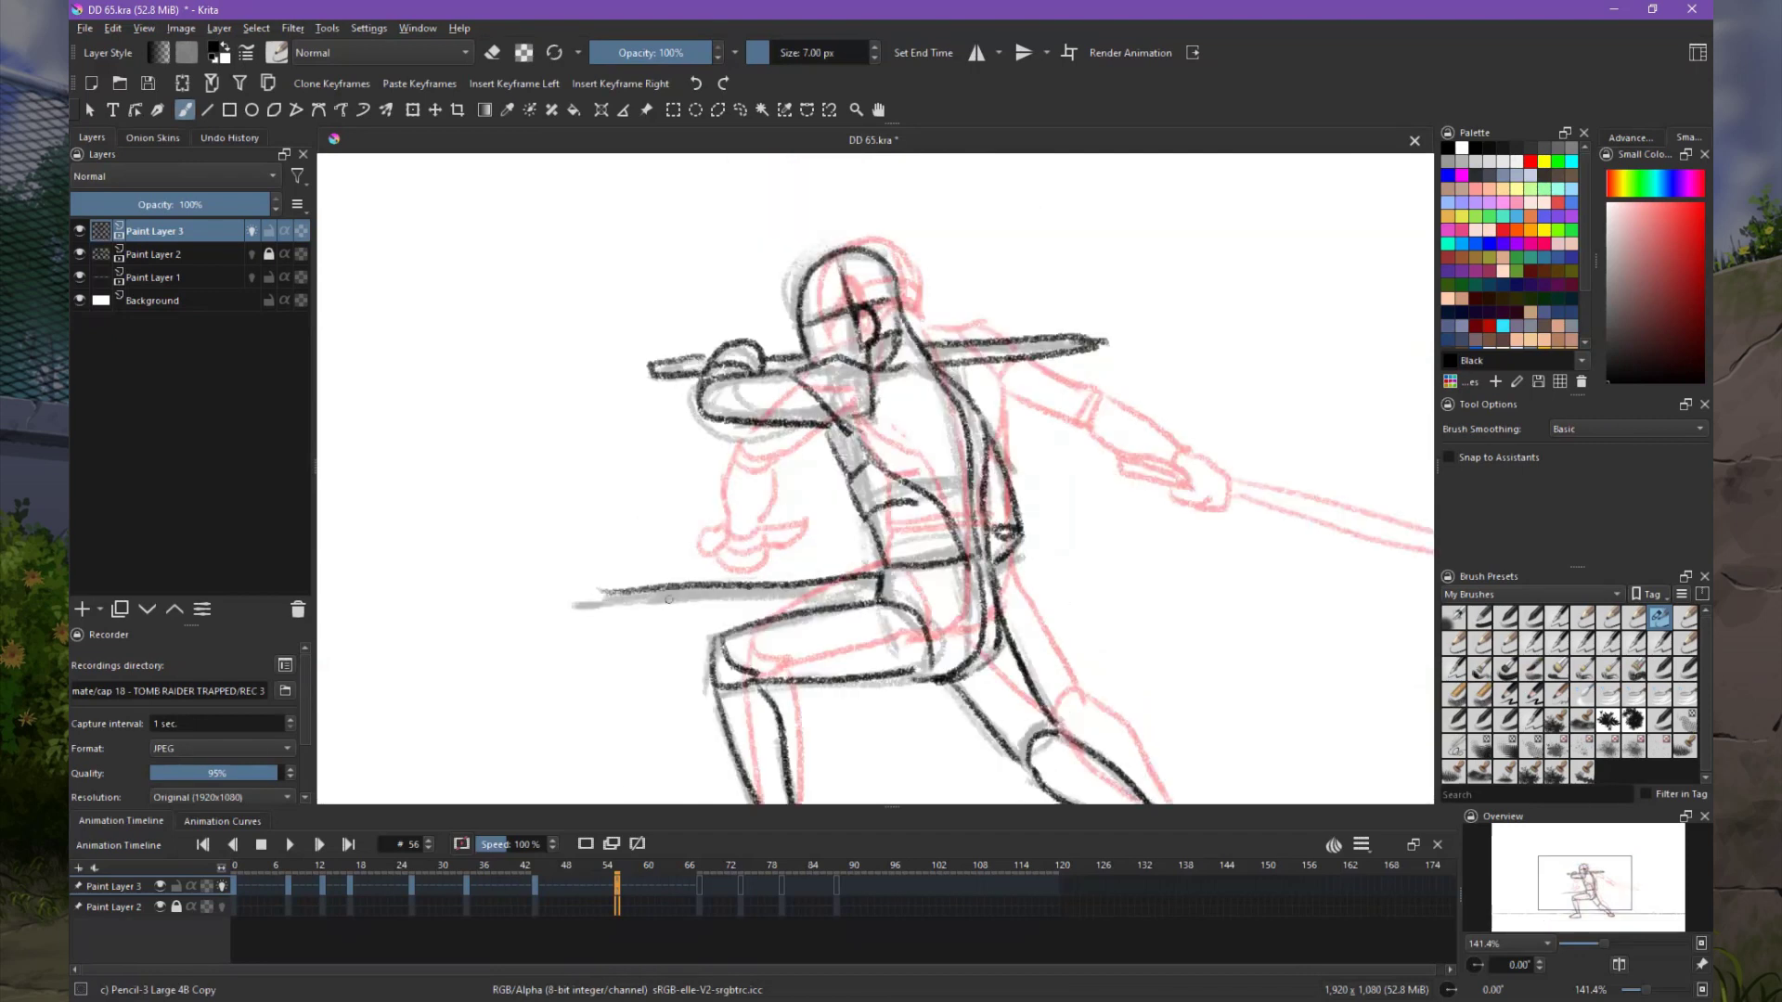
On frame 68, ink the helmet and visor, extended arm, fist, torso and hips.
key("alt+period")
left_click_drag(679, 392, 766, 469)
left_click_drag(673, 403, 790, 408)
mouse_move(703, 446)
left_mouse_down()
mouse_move(757, 394)
mouse_move(910, 429)
left_mouse_up()
mouse_move(849, 483)
left_mouse_down()
mouse_move(1035, 418)
mouse_move(1211, 478)
left_mouse_up()
left_click_drag(761, 501, 849, 580)
mouse_move(873, 484)
left_mouse_down()
mouse_move(984, 629)
mouse_move(974, 722)
left_mouse_up()
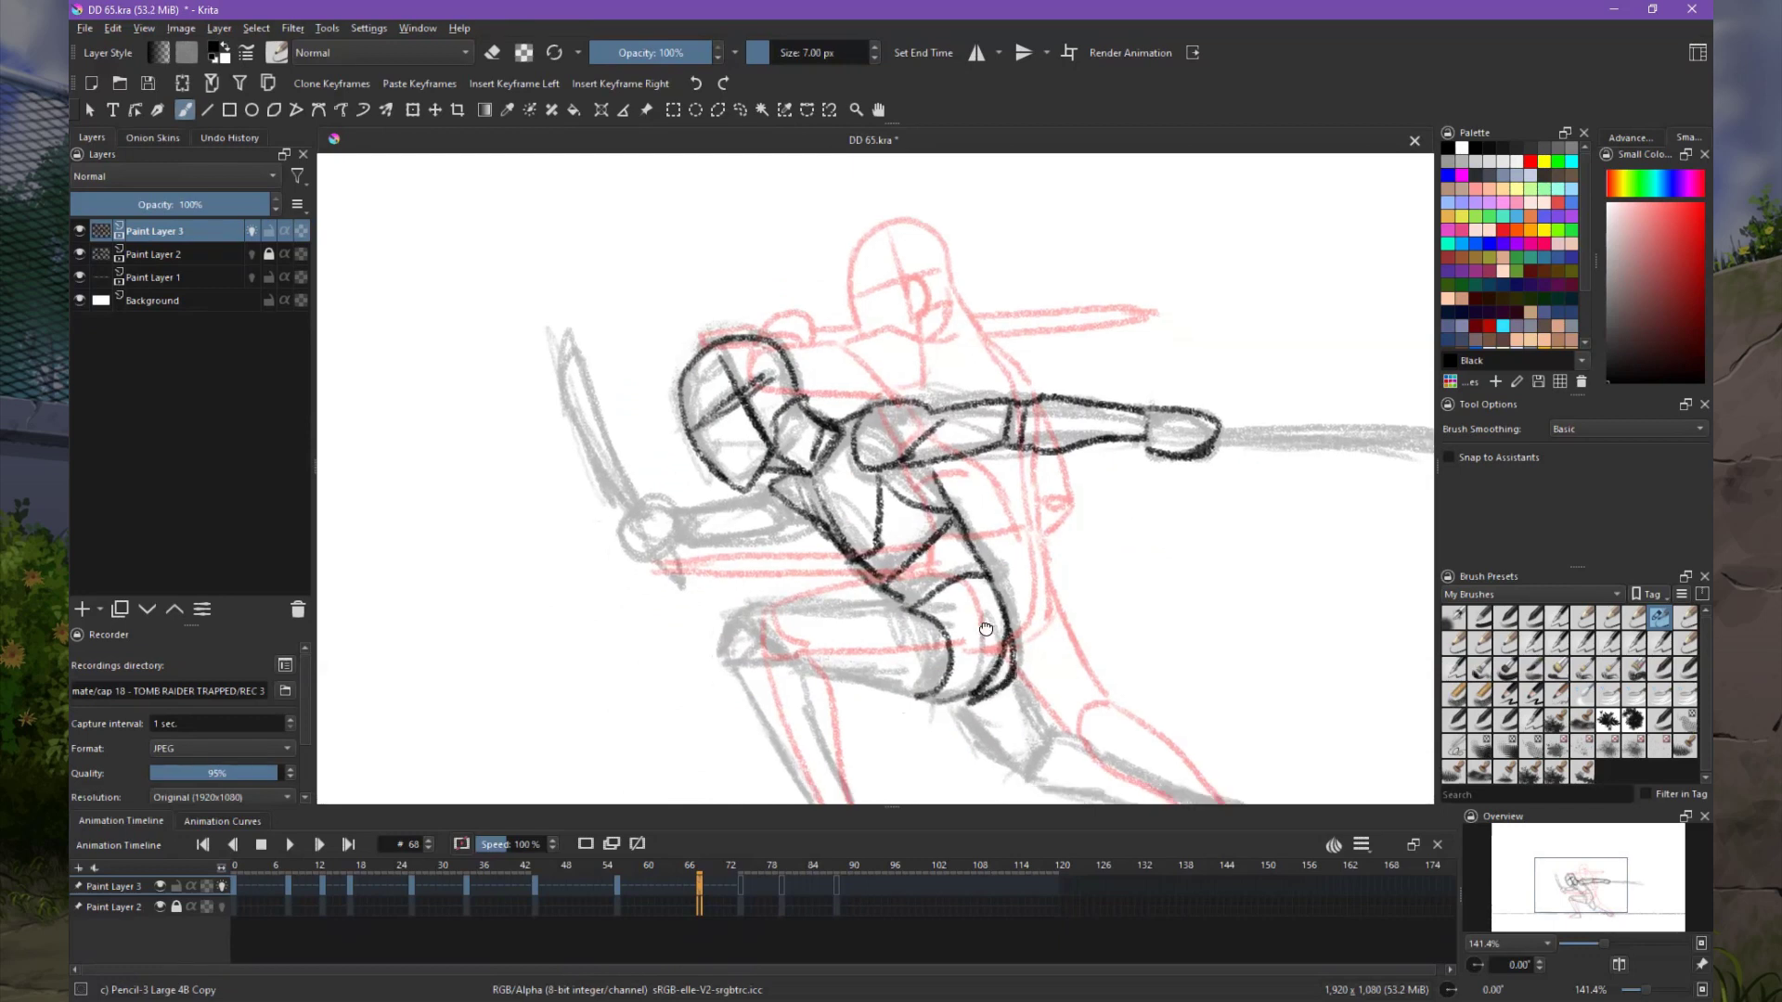
left_click_drag(928, 556, 1020, 410)
Ink frame 68's thigh, both legs and feet, and the raised sword with its gripping hand.
mouse_move(815, 540)
left_mouse_down()
mouse_move(905, 492)
mouse_move(900, 691)
left_mouse_up()
left_click_drag(816, 733, 961, 729)
left_click_drag(960, 729, 784, 708)
left_click_drag(854, 556, 942, 631)
left_click_drag(942, 594, 1134, 706)
left_click_drag(774, 464, 817, 520)
left_click_drag(704, 279, 784, 482)
left_click_drag(803, 520, 826, 552)
left_click_drag(812, 464, 904, 468)
left_click_drag(826, 506, 937, 443)
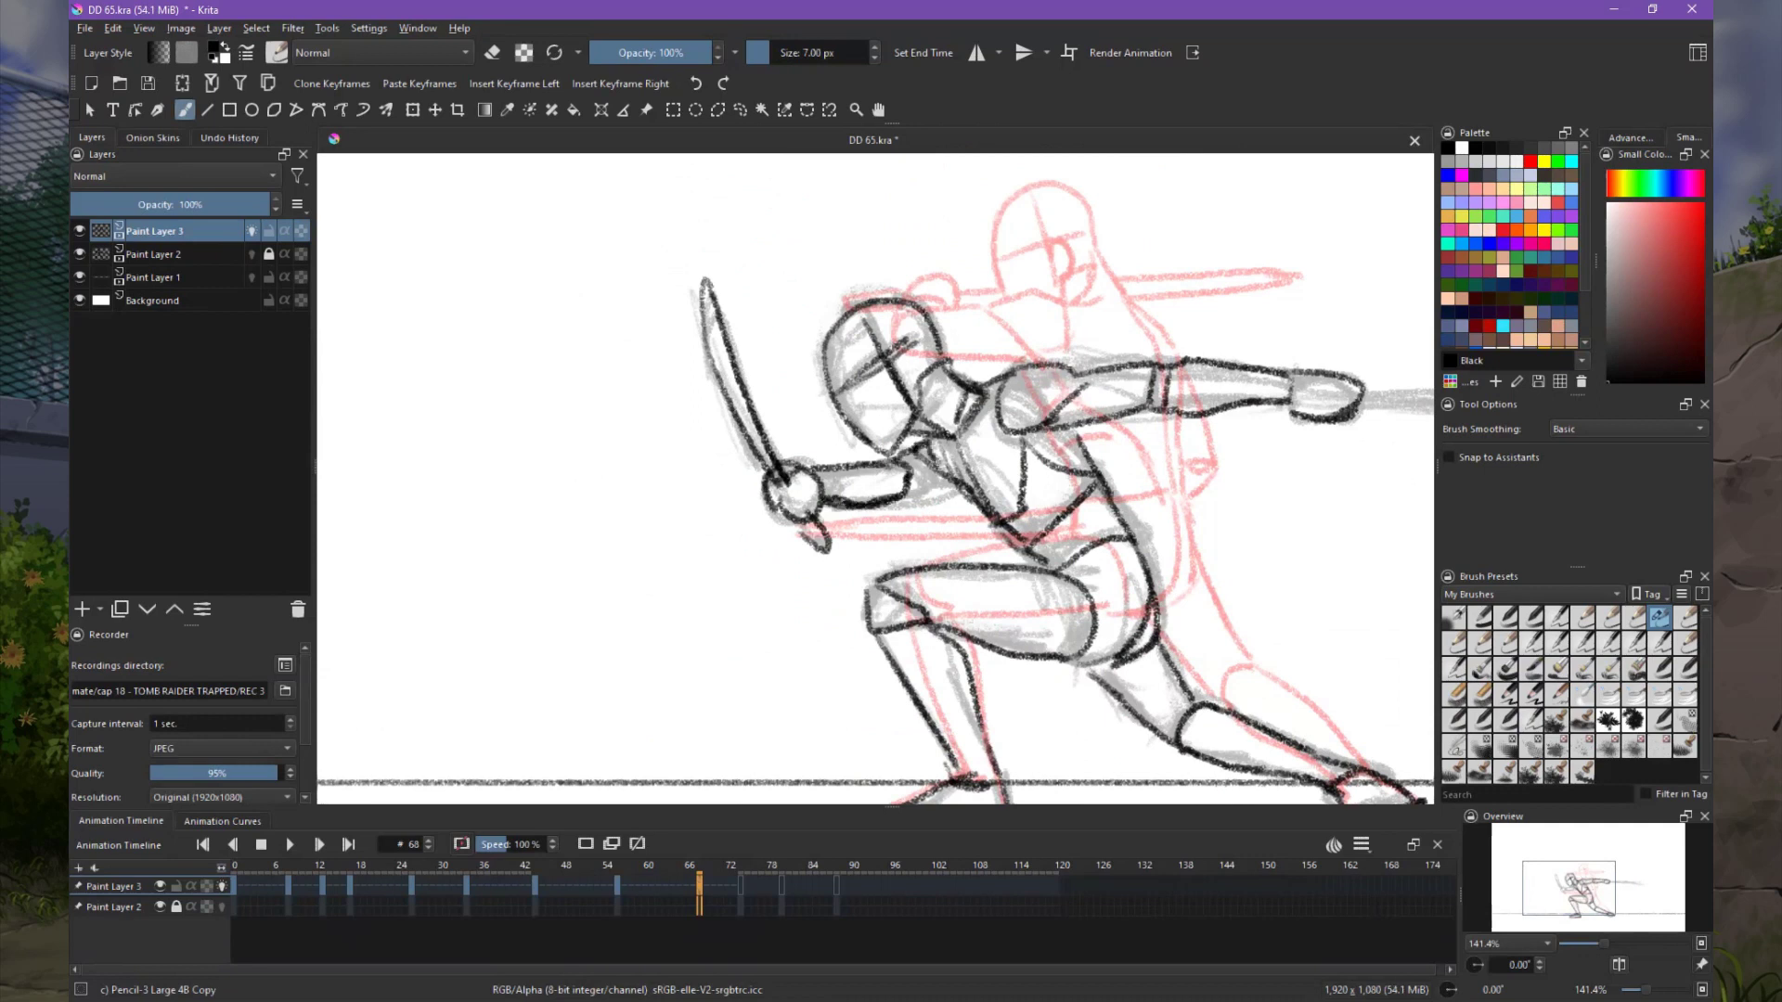
On frame 74, ink the head with visor, neck, torso and arm.
key("alt+period")
left_click_drag(891, 341, 845, 478)
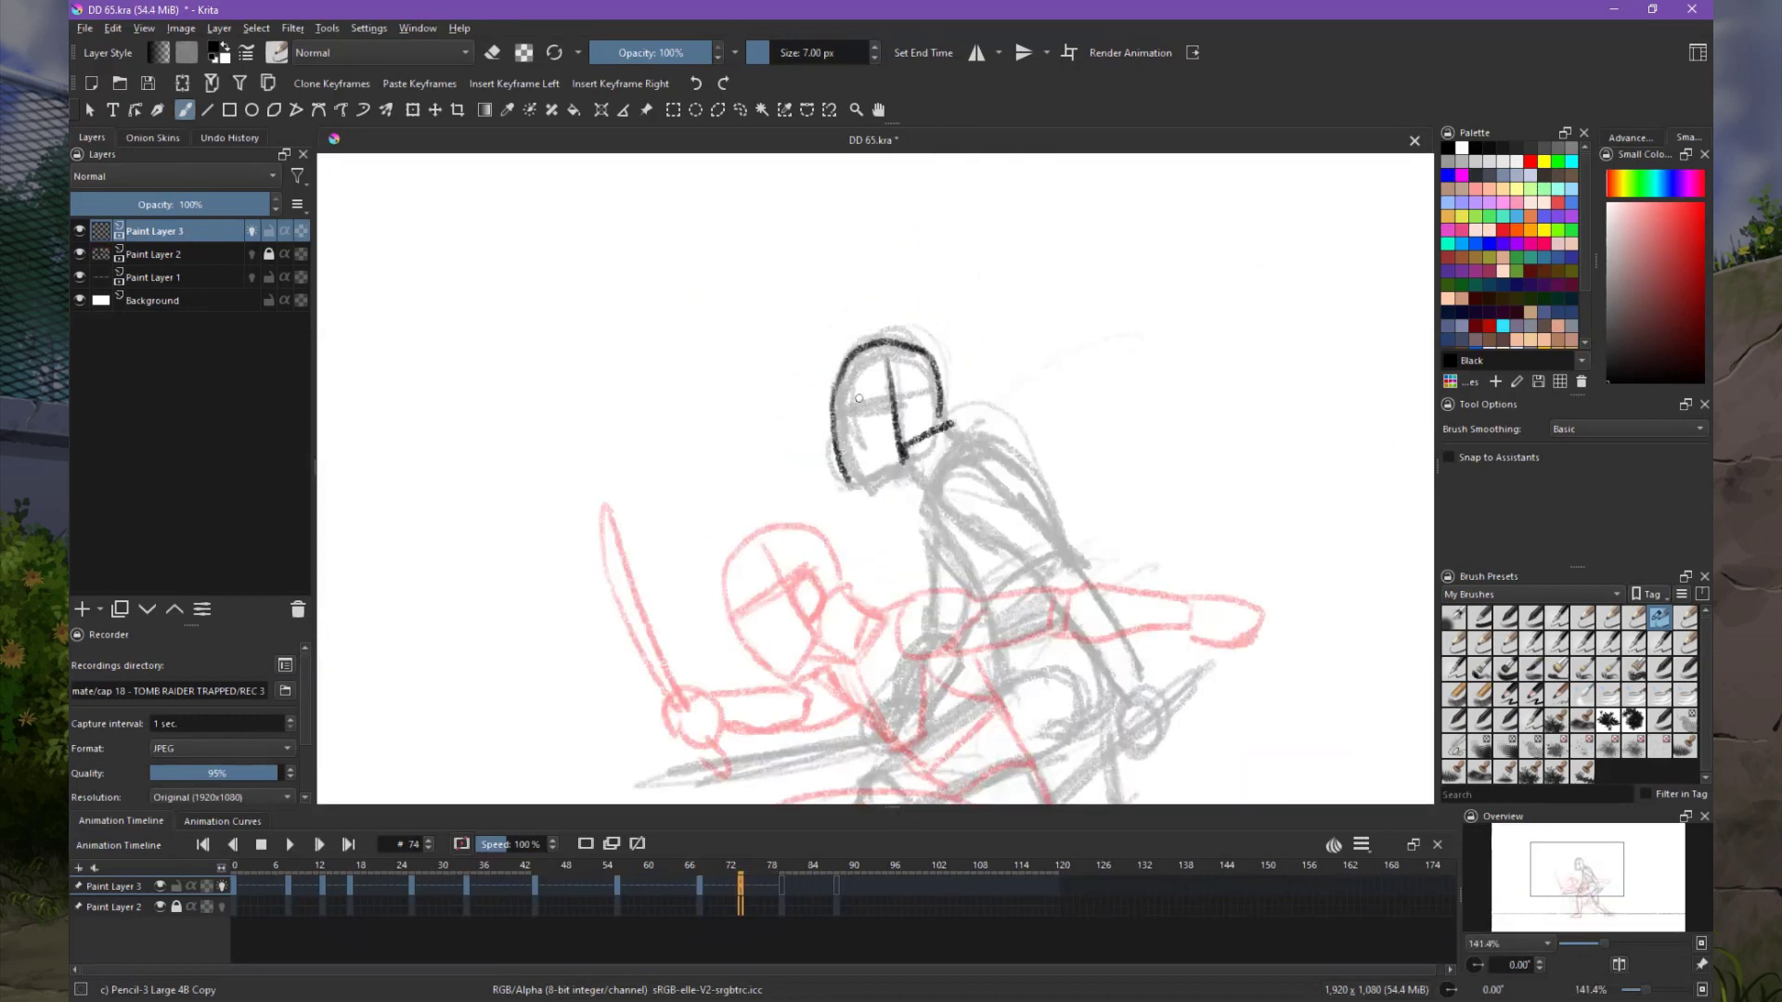
left_click_drag(833, 408, 928, 395)
left_click_drag(854, 485, 932, 495)
left_click_drag(965, 429, 886, 496)
mouse_move(928, 492)
left_mouse_down()
mouse_move(849, 380)
mouse_move(863, 413)
left_mouse_up()
mouse_move(872, 344)
left_mouse_down()
mouse_move(1067, 575)
mouse_move(1081, 635)
left_mouse_up()
Ink frame 74's legs and feet, plus the forearm, gripping hand and sword blade.
left_click_drag(1008, 556, 1026, 380)
left_click_drag(946, 403, 808, 501)
mouse_move(1044, 408)
left_mouse_down()
mouse_move(840, 533)
mouse_move(817, 724)
left_mouse_up()
mouse_move(849, 534)
left_mouse_down()
mouse_move(858, 715)
mouse_move(724, 770)
left_mouse_up()
left_click_drag(1077, 454, 826, 678)
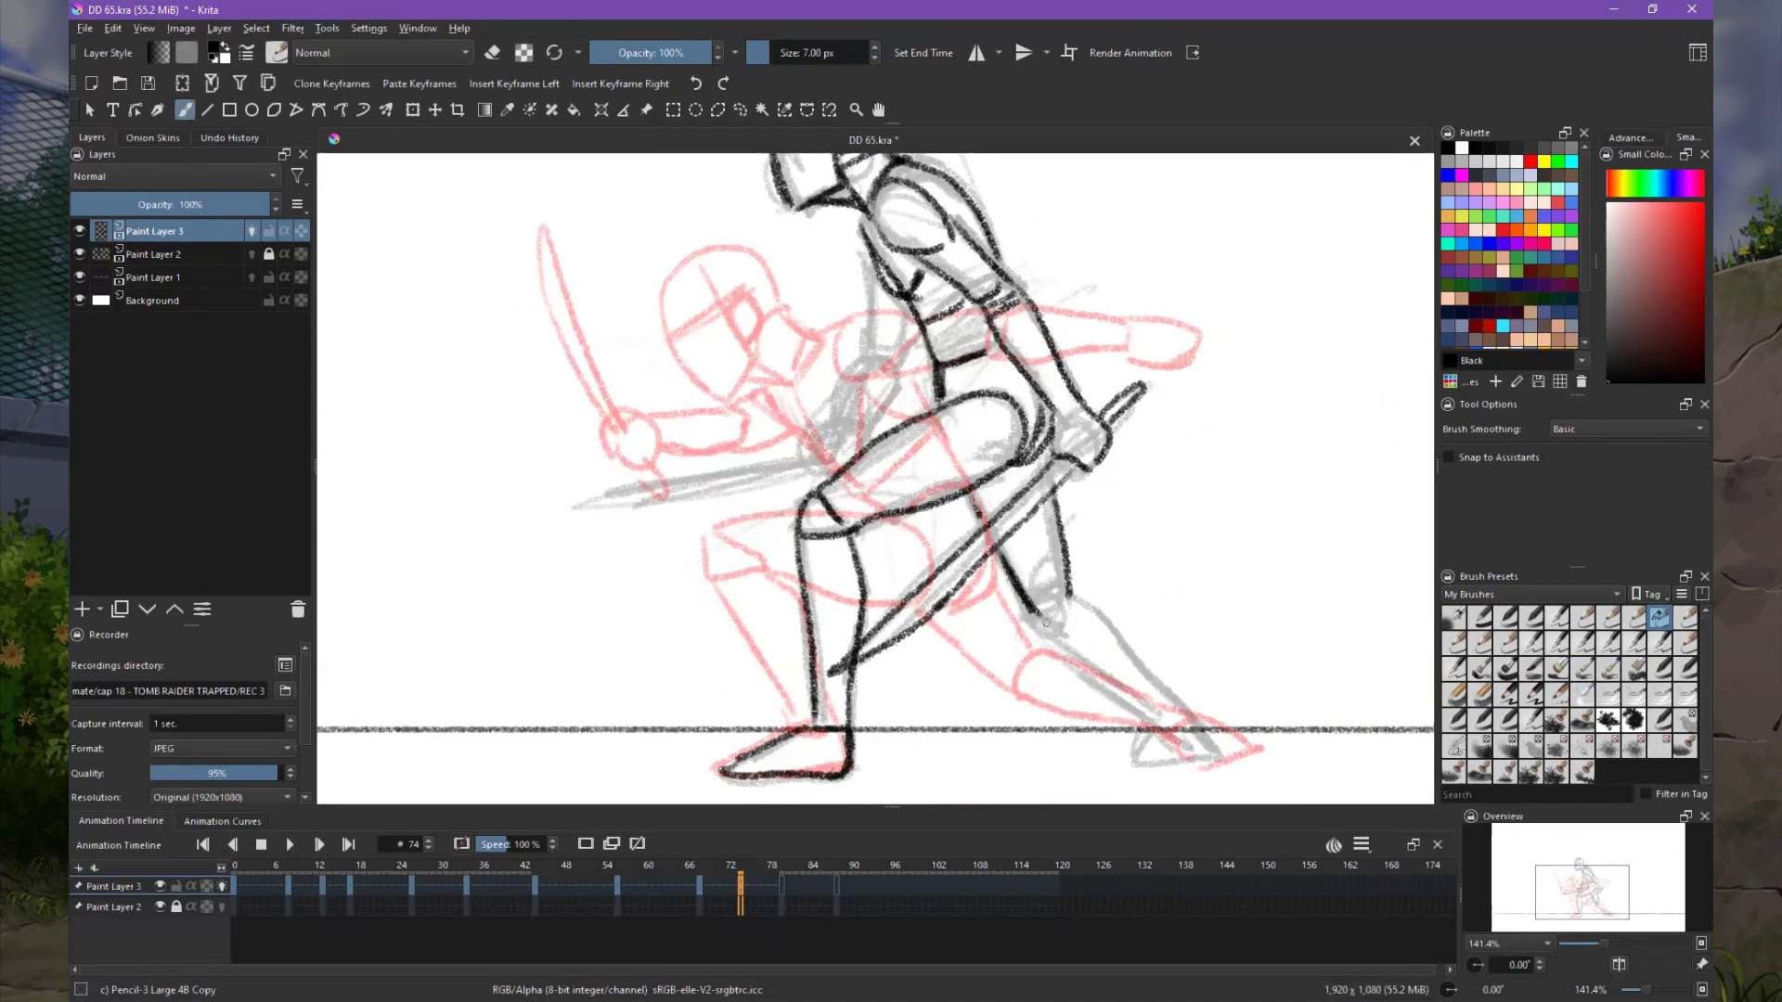
mouse_move(1032, 587)
left_mouse_down()
mouse_move(1193, 719)
mouse_move(1223, 770)
left_mouse_up()
left_click_drag(1030, 449, 989, 534)
mouse_move(1058, 464)
left_mouse_down()
mouse_move(969, 561)
mouse_move(1007, 568)
left_mouse_up()
left_click_drag(997, 555, 761, 601)
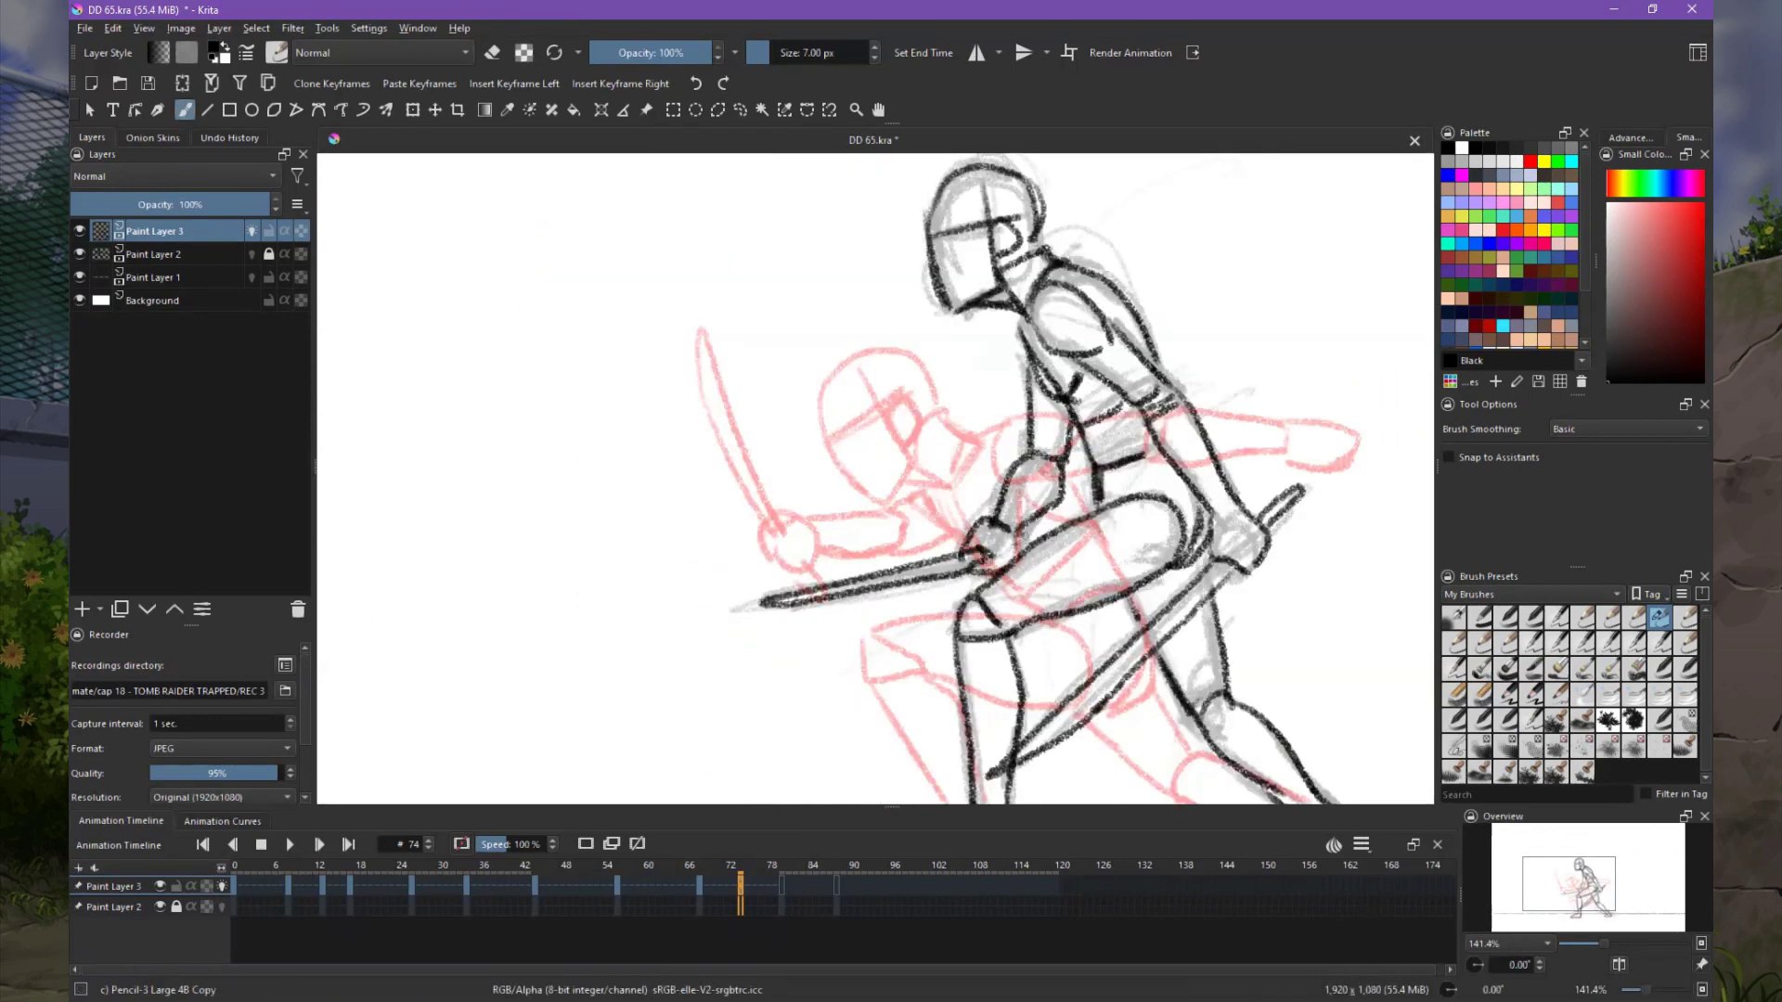
On frame 80, ink the fighter's head outline in black.
scroll(1096, 399, "down", 2)
key("period")
scroll(900, 418, "up", 2)
left_click_drag(845, 436, 954, 417)
left_click_drag(844, 464, 911, 482)
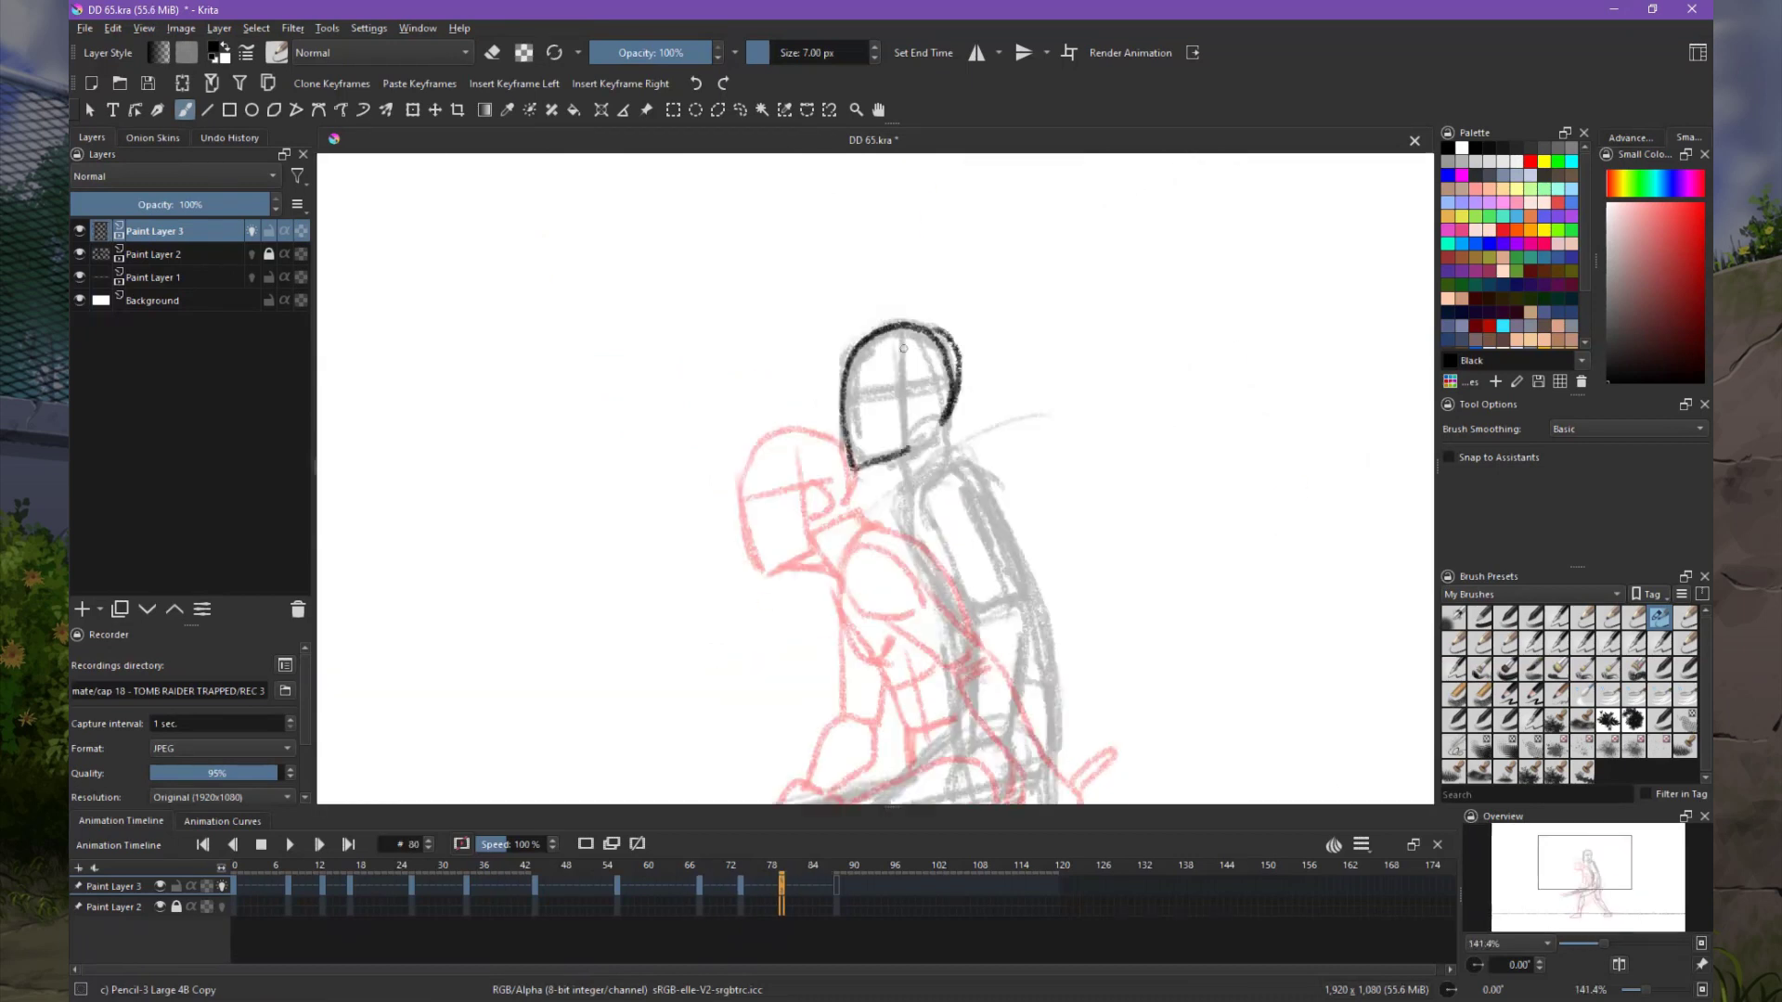
mouse_move(840, 397)
left_mouse_down()
mouse_move(948, 433)
mouse_move(969, 552)
mouse_move(1012, 617)
left_mouse_up()
Ink frame 80's sword blade edges and short blade past the hand, then check the body.
scroll(974, 557, "down", 3)
left_click_drag(979, 386, 942, 524)
mouse_move(928, 529)
left_mouse_down()
mouse_move(984, 598)
mouse_move(575, 661)
left_mouse_up()
left_click_drag(928, 586, 580, 645)
left_click_drag(994, 568, 1053, 548)
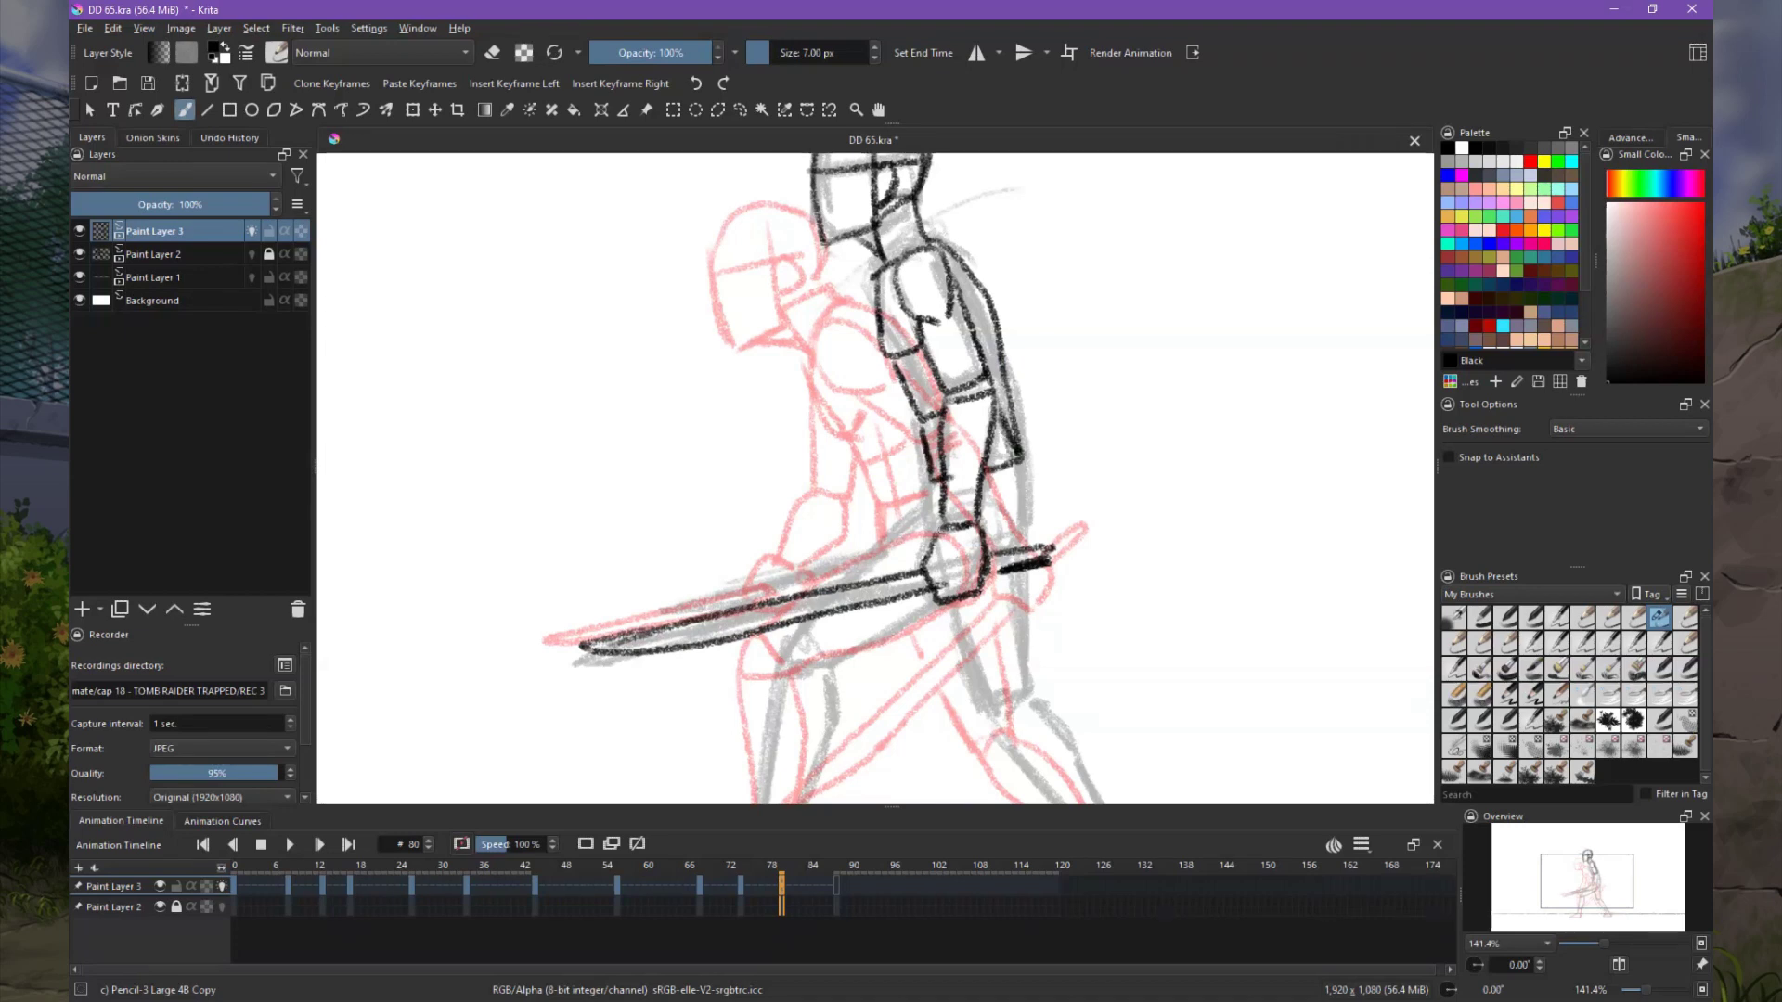
left_click_drag(835, 742, 909, 621)
mouse_move(922, 740)
left_mouse_down()
mouse_move(962, 654)
mouse_move(891, 724)
left_mouse_up()
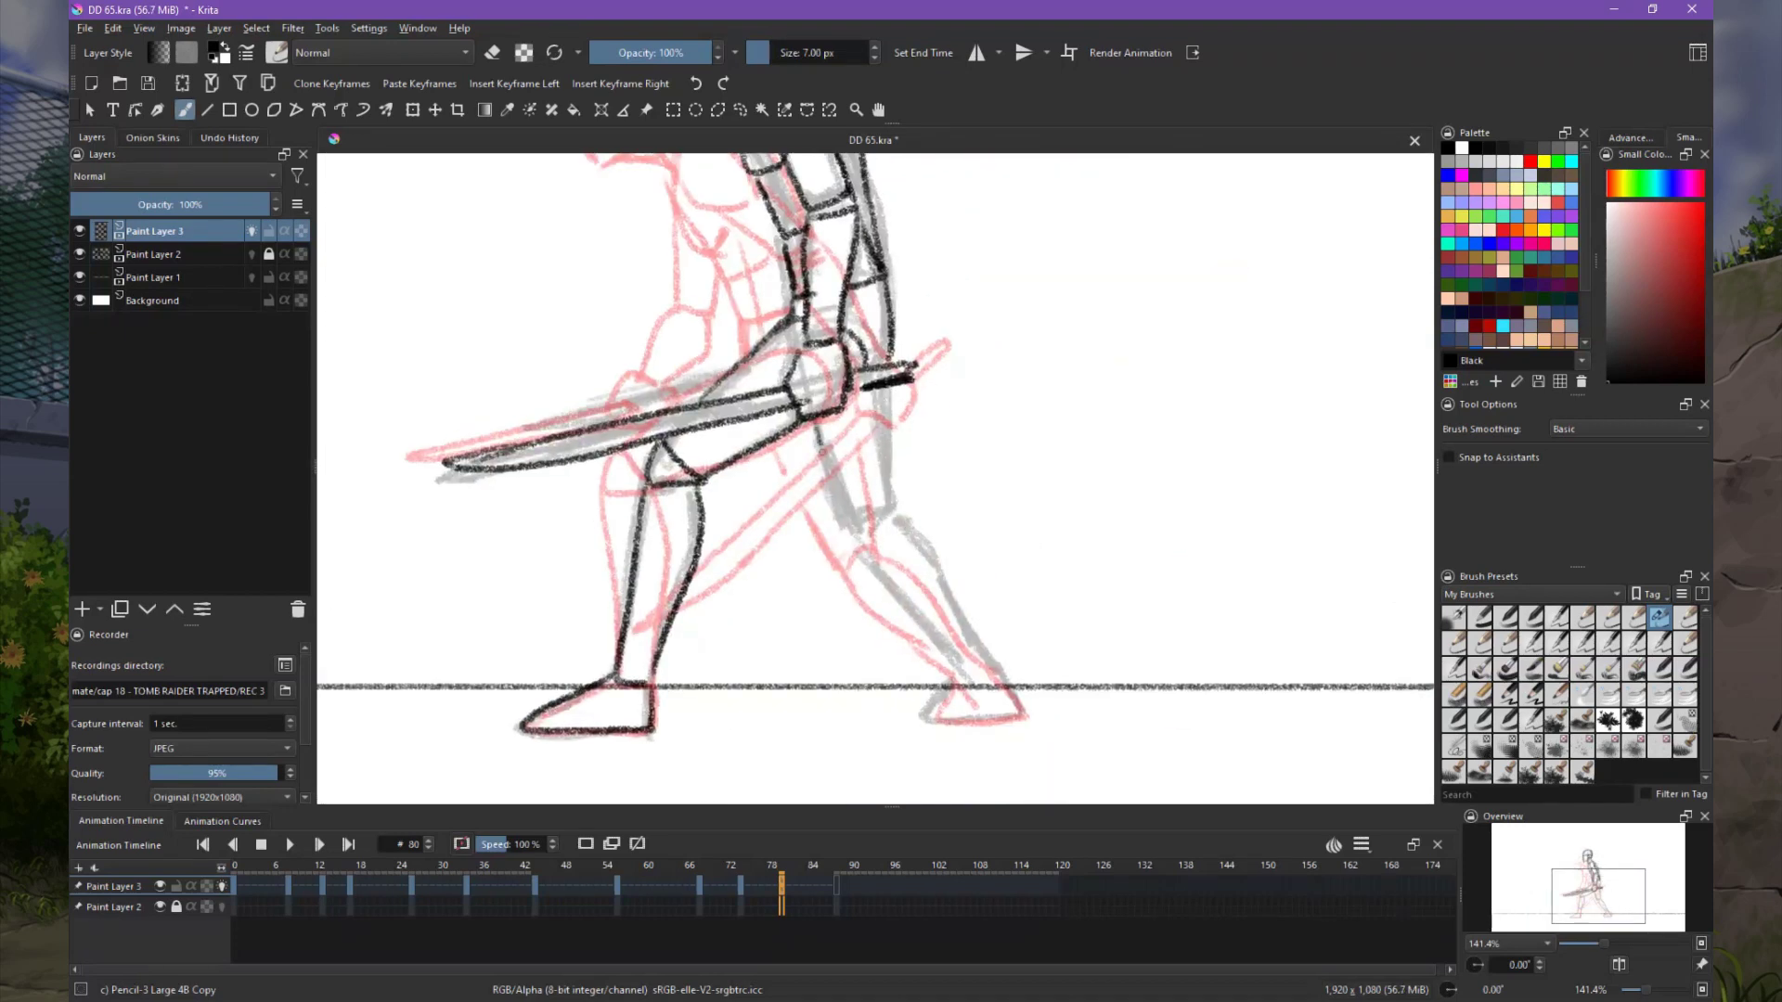
mouse_move(705, 445)
left_mouse_down()
mouse_move(684, 632)
mouse_move(889, 580)
left_mouse_up()
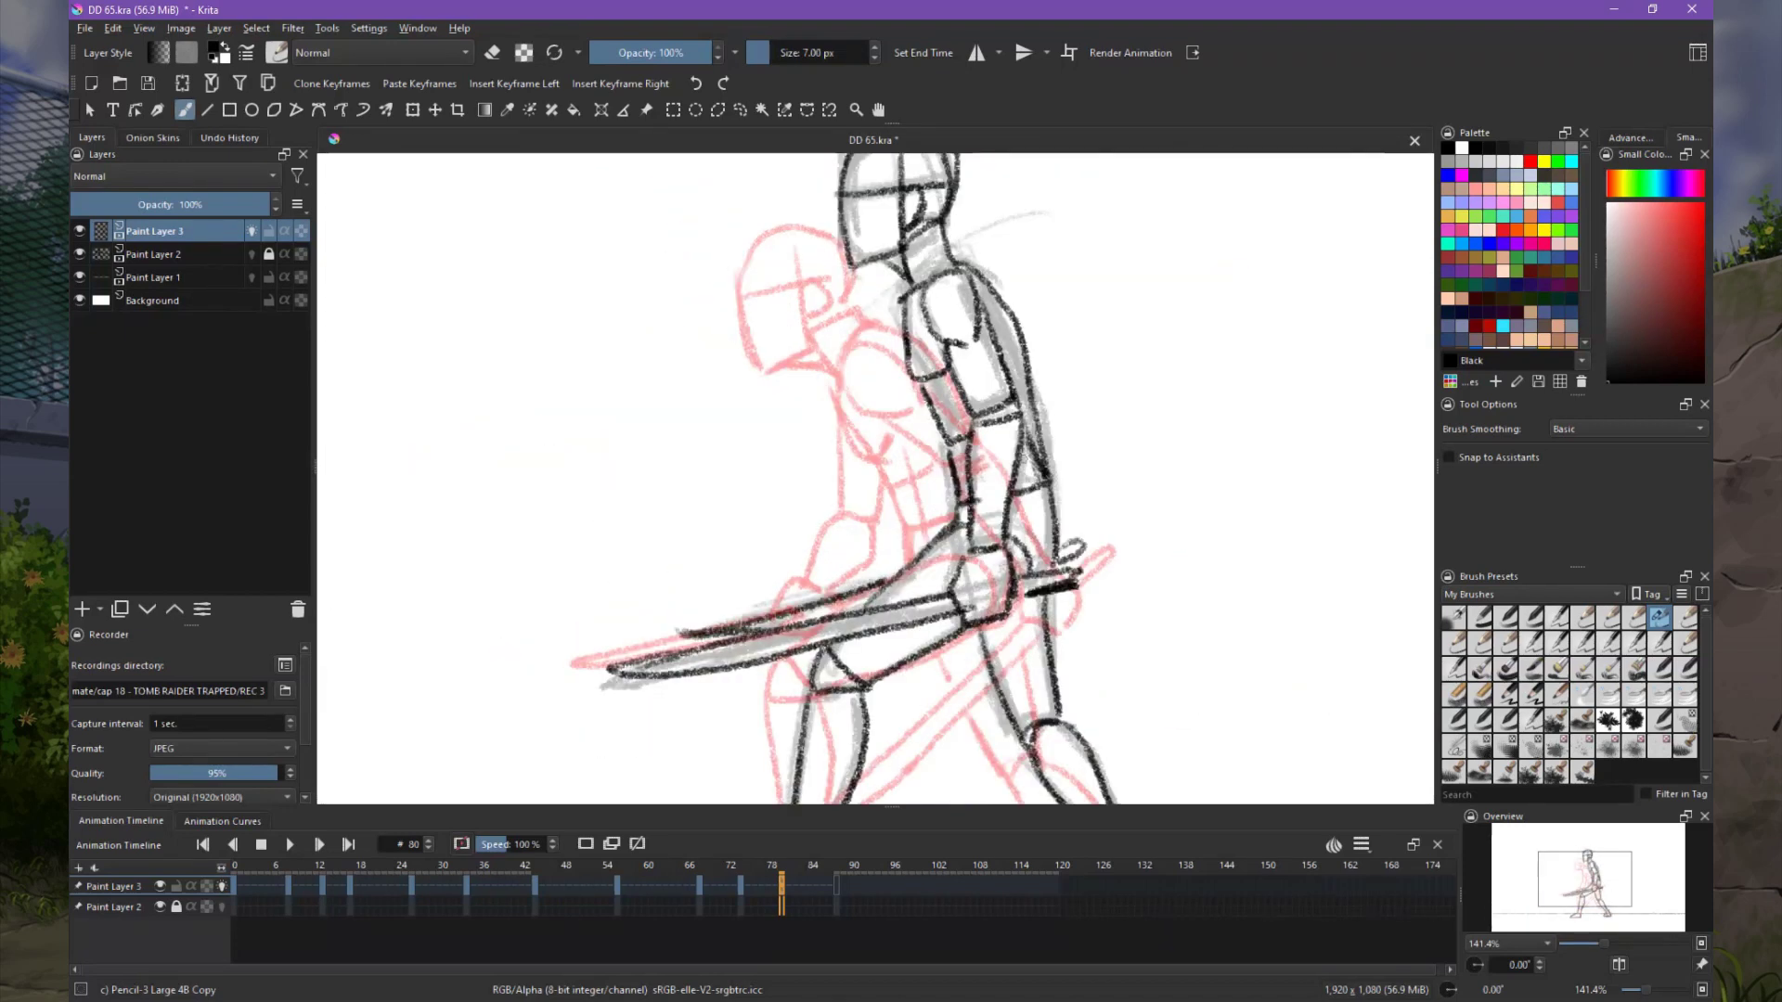
On frame 88, ink the head, jaw, torso, arm, hand and long sword outline.
key("period")
mouse_move(874, 436)
left_mouse_down()
mouse_move(984, 357)
mouse_move(942, 466)
left_mouse_up()
mouse_move(965, 371)
left_mouse_down()
mouse_move(956, 426)
mouse_move(997, 583)
left_mouse_up()
left_click_drag(891, 557, 937, 426)
left_click_drag(983, 502, 863, 710)
left_click_drag(928, 464, 928, 381)
left_click_drag(890, 334, 877, 483)
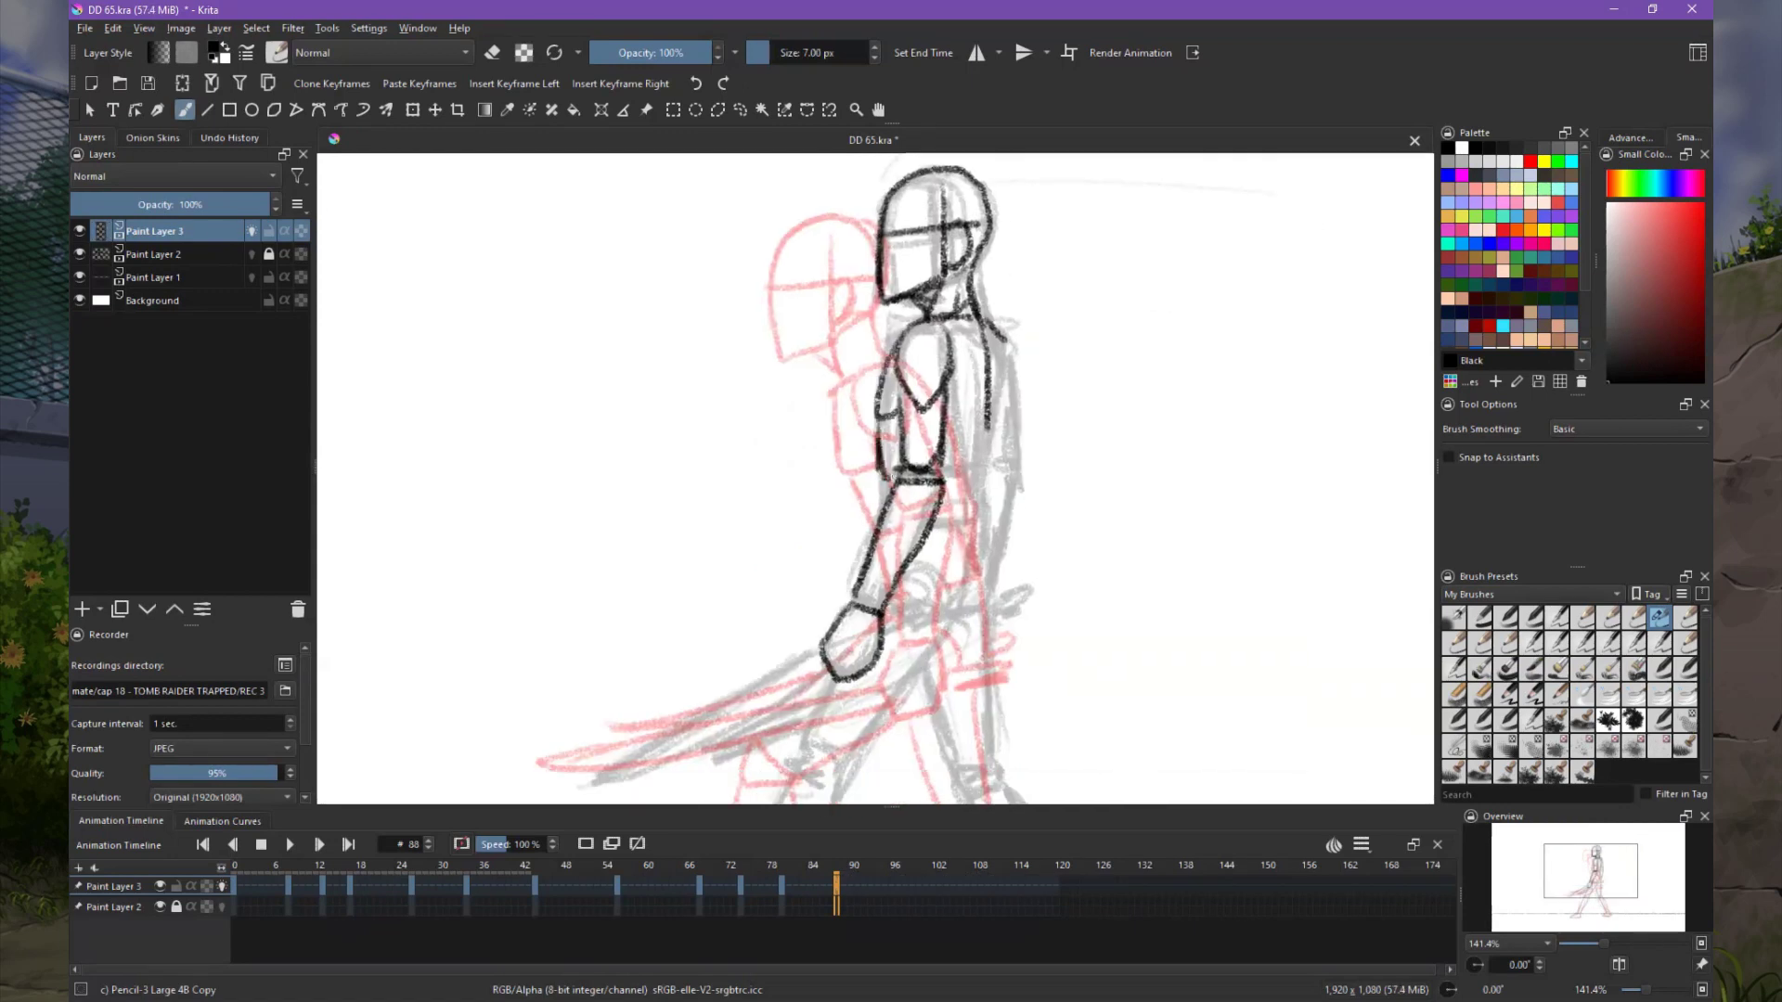
left_click_drag(965, 413, 956, 519)
left_click_drag(993, 352, 928, 622)
left_click_drag(835, 557, 904, 357)
left_click_drag(905, 473, 611, 637)
Ink frame 88's hip, front and rear legs with feet, and the remaining torso strokes.
mouse_move(1020, 436)
left_mouse_down()
mouse_move(891, 580)
mouse_move(1014, 438)
left_mouse_up()
left_click_drag(919, 455, 826, 673)
left_click_drag(956, 511, 859, 687)
left_click_drag(1082, 600, 1014, 617)
left_click_drag(956, 330, 1030, 686)
left_click_drag(1012, 510, 1090, 743)
left_click_drag(928, 417, 857, 649)
left_click_drag(928, 306, 933, 445)
left_click_drag(933, 427, 919, 557)
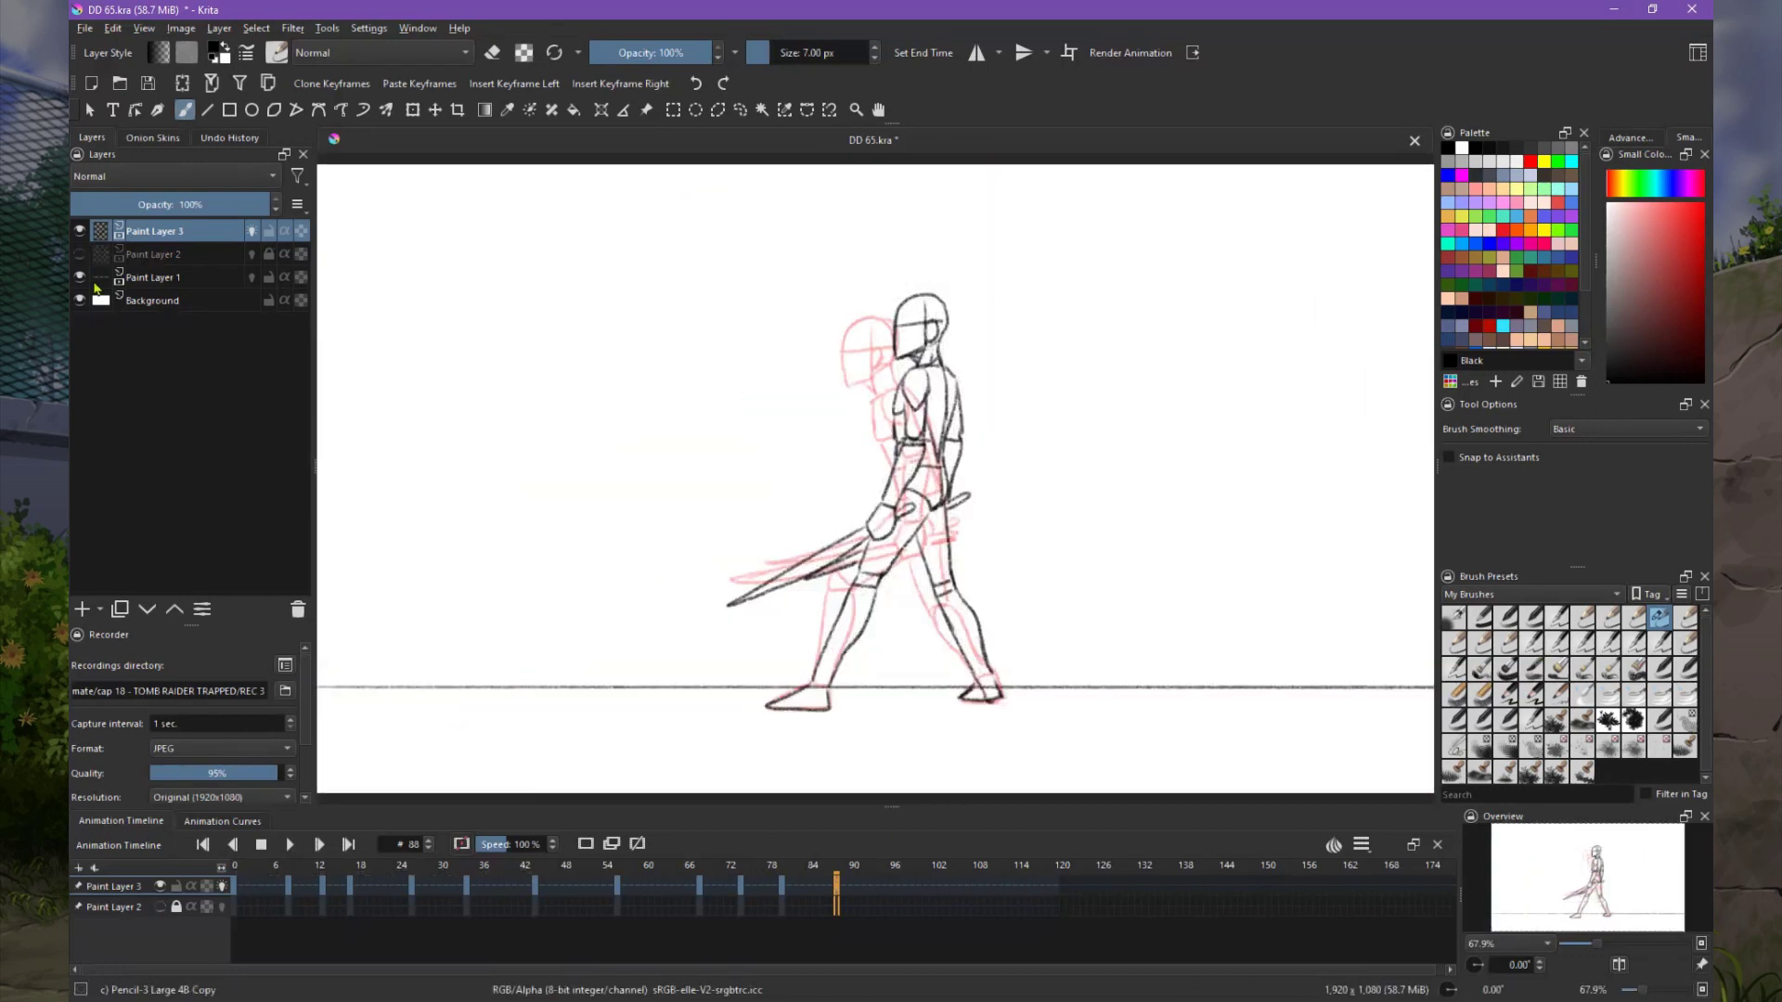
Ink the torso lines, goggle, right side of the head and outstretched arm.
scroll(1112, 500, "up", 4)
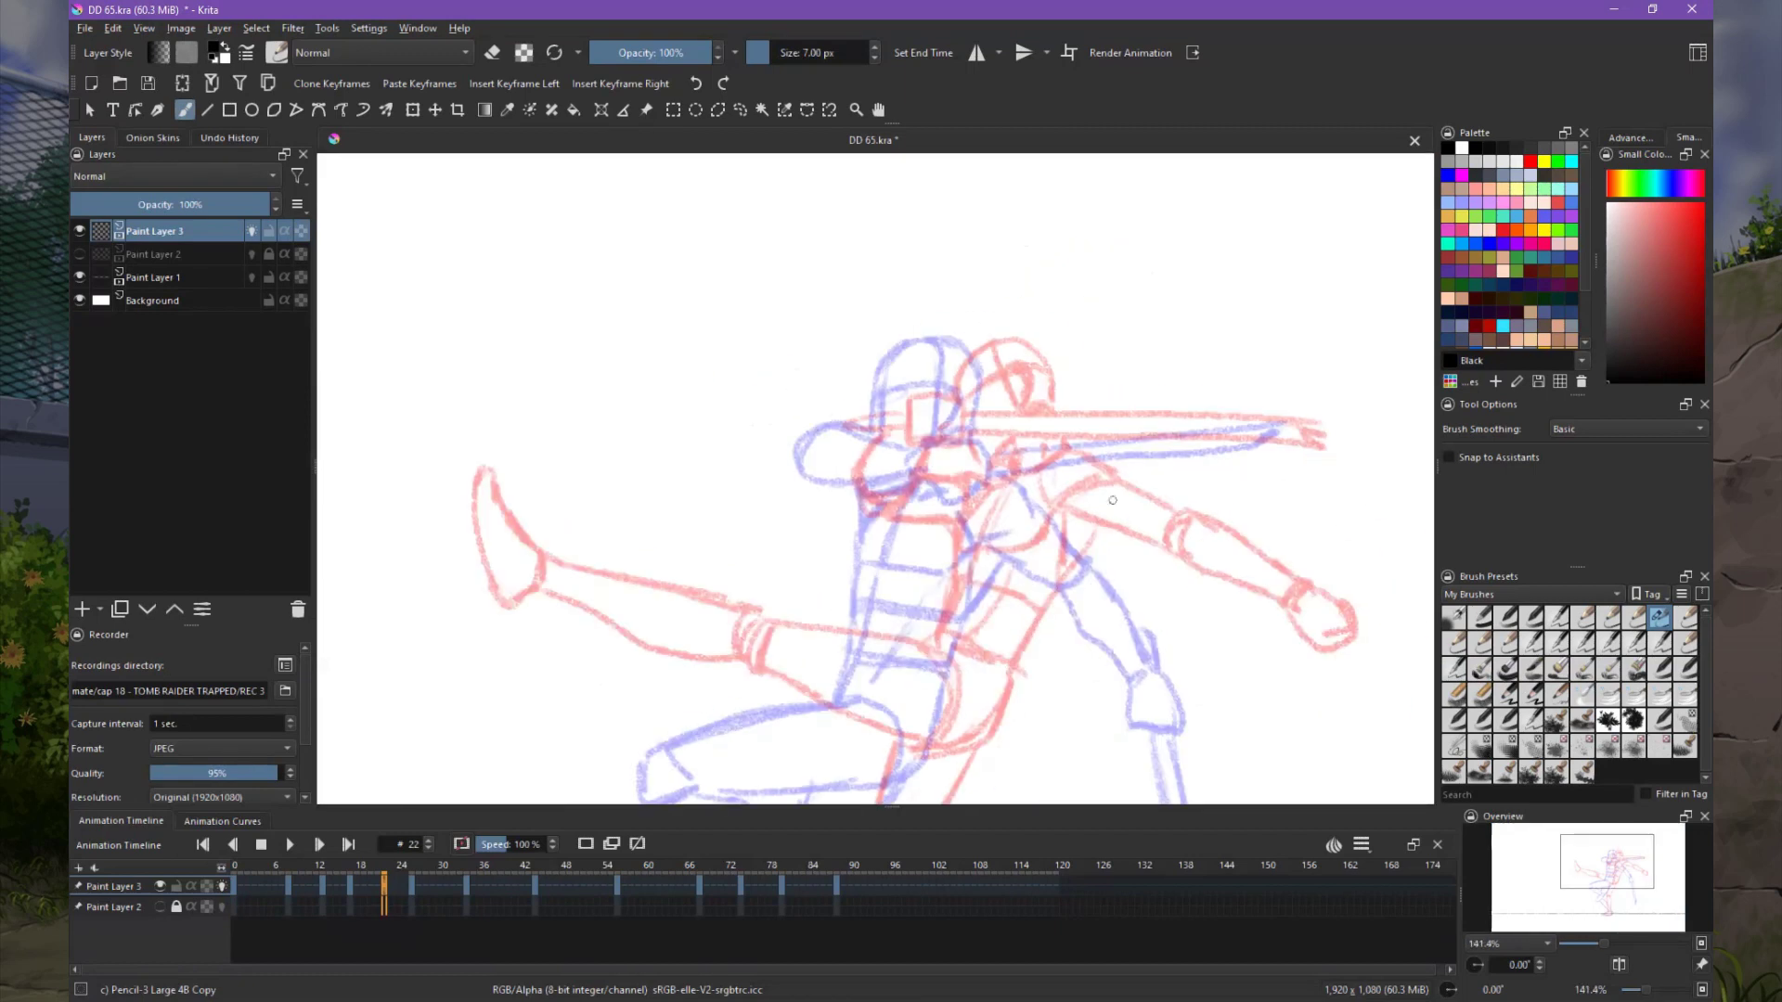
left_click_drag(899, 648, 986, 663)
left_click_drag(914, 523, 900, 647)
left_click_drag(977, 422, 920, 438)
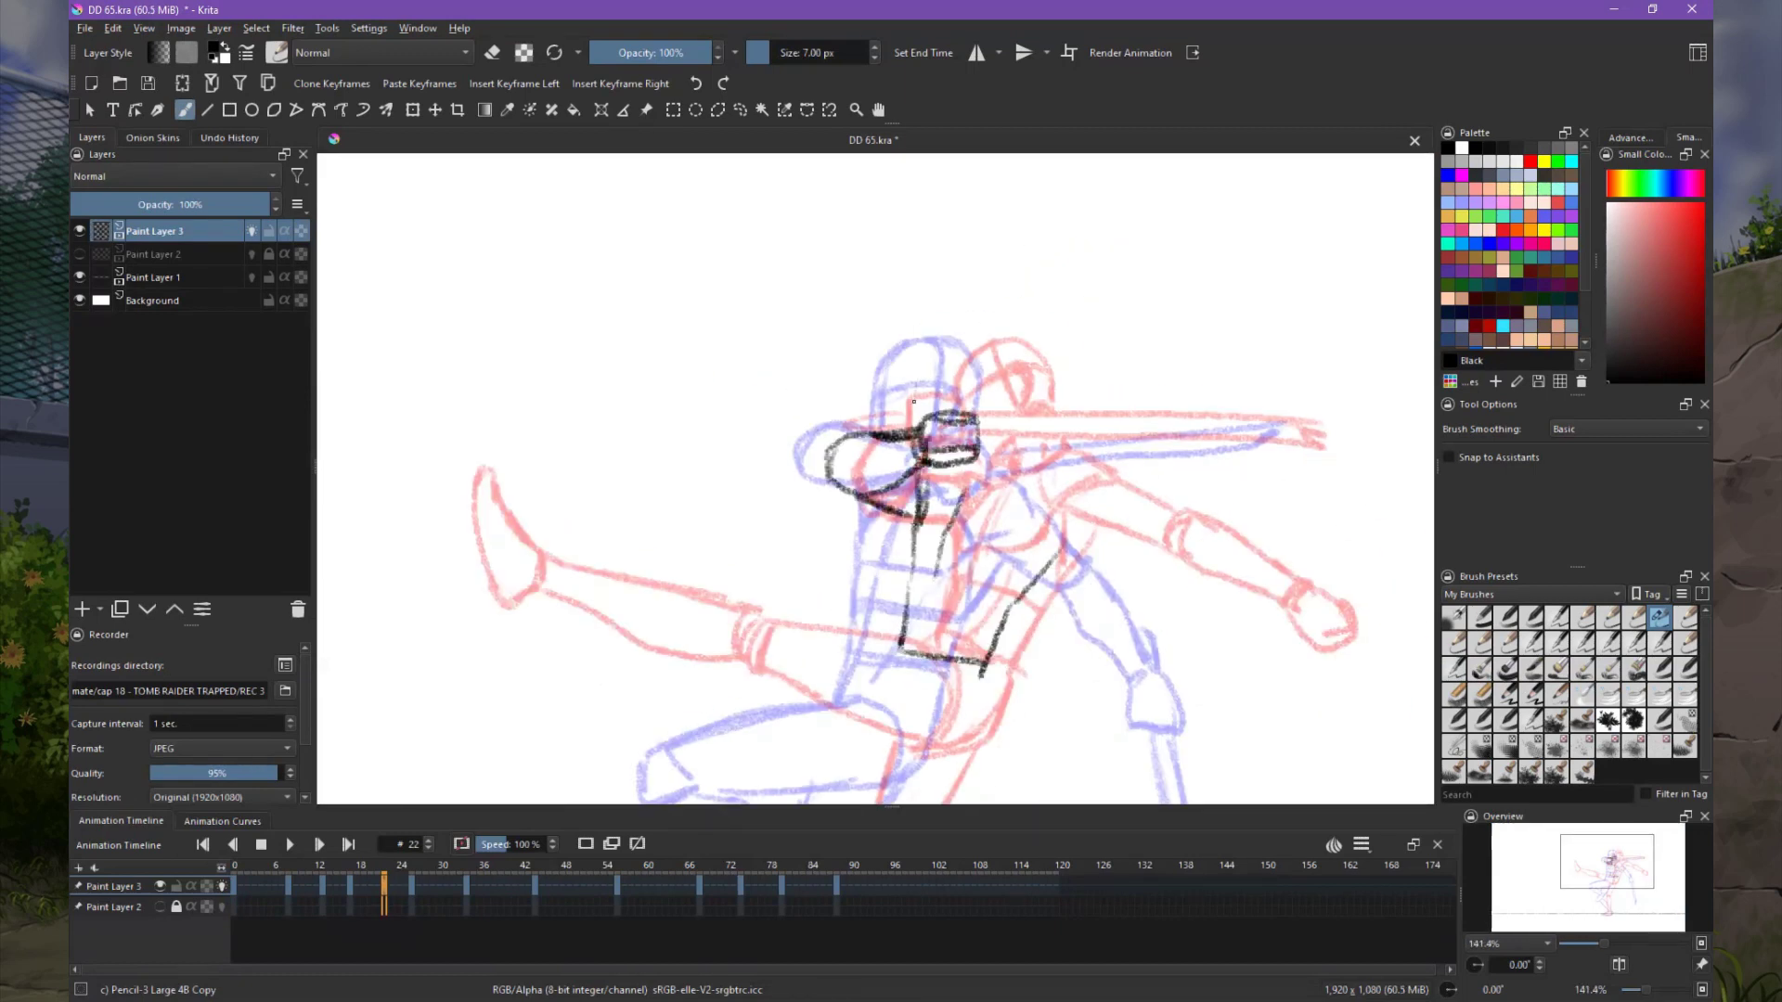
mouse_move(1012, 366)
left_mouse_down()
mouse_move(1011, 409)
mouse_move(1292, 423)
left_mouse_up()
left_click_drag(863, 459, 1291, 425)
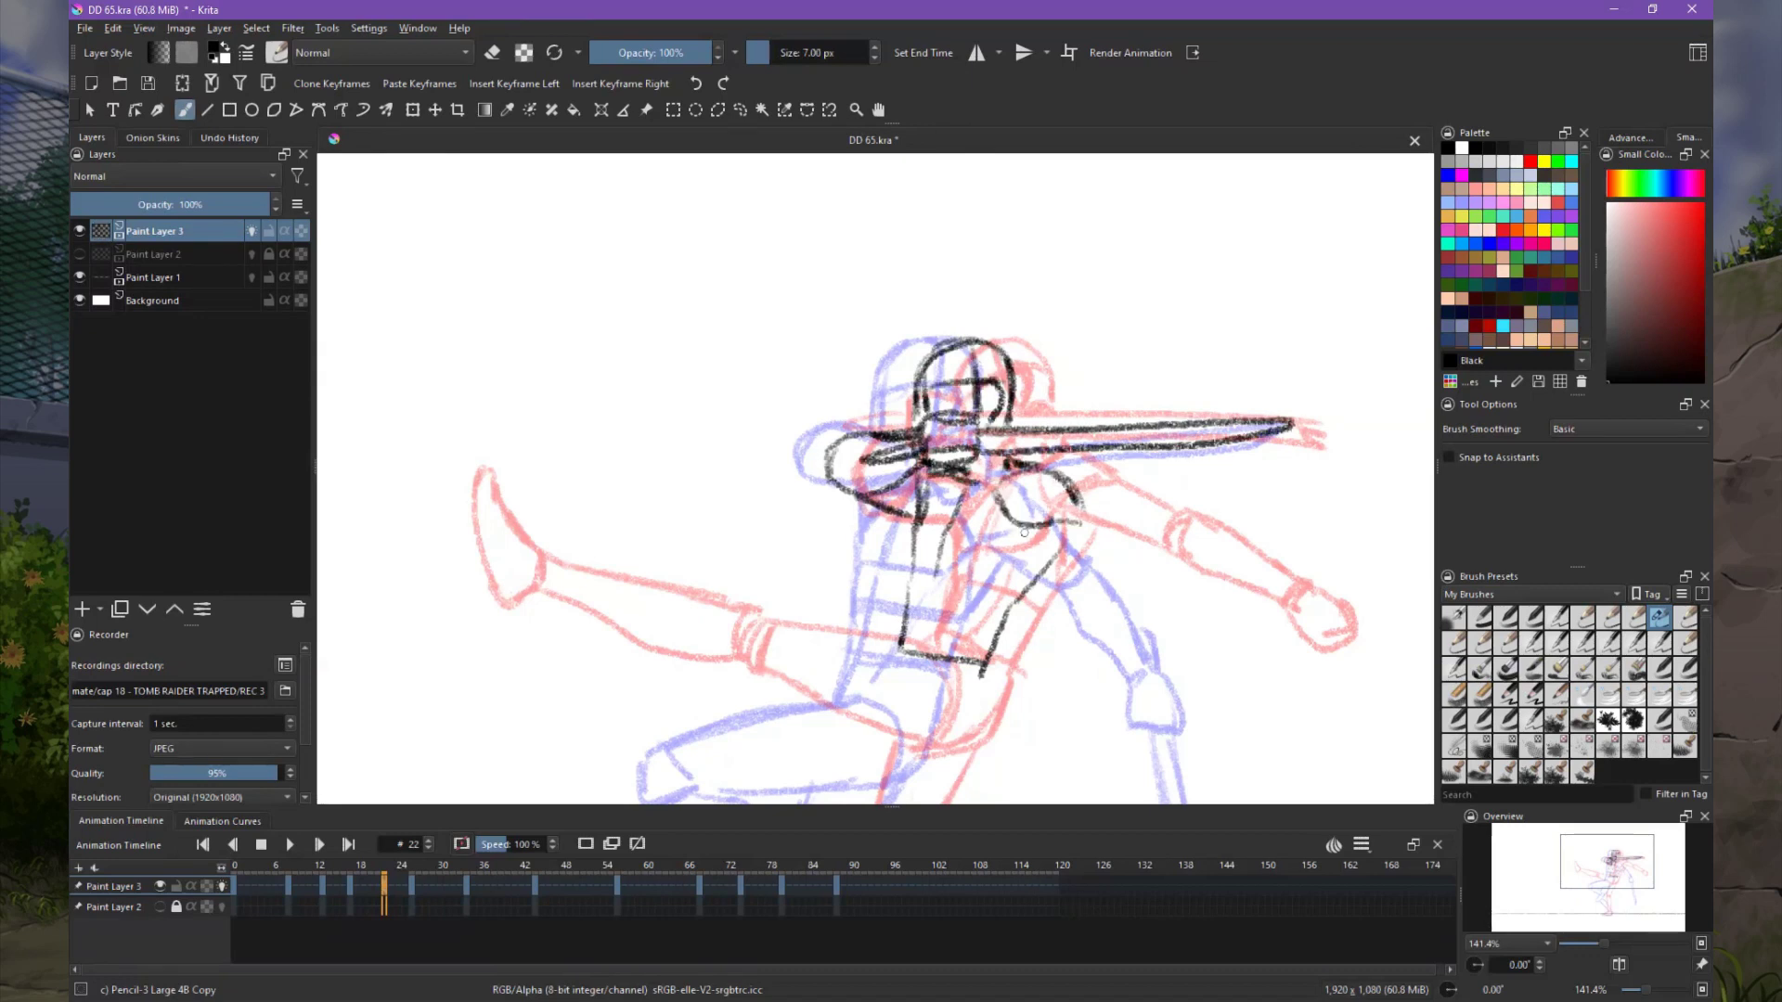
Ink the long staff with the arm and hand holding it.
left_click_drag(1132, 543, 953, 411)
left_click_drag(1058, 508, 1053, 512)
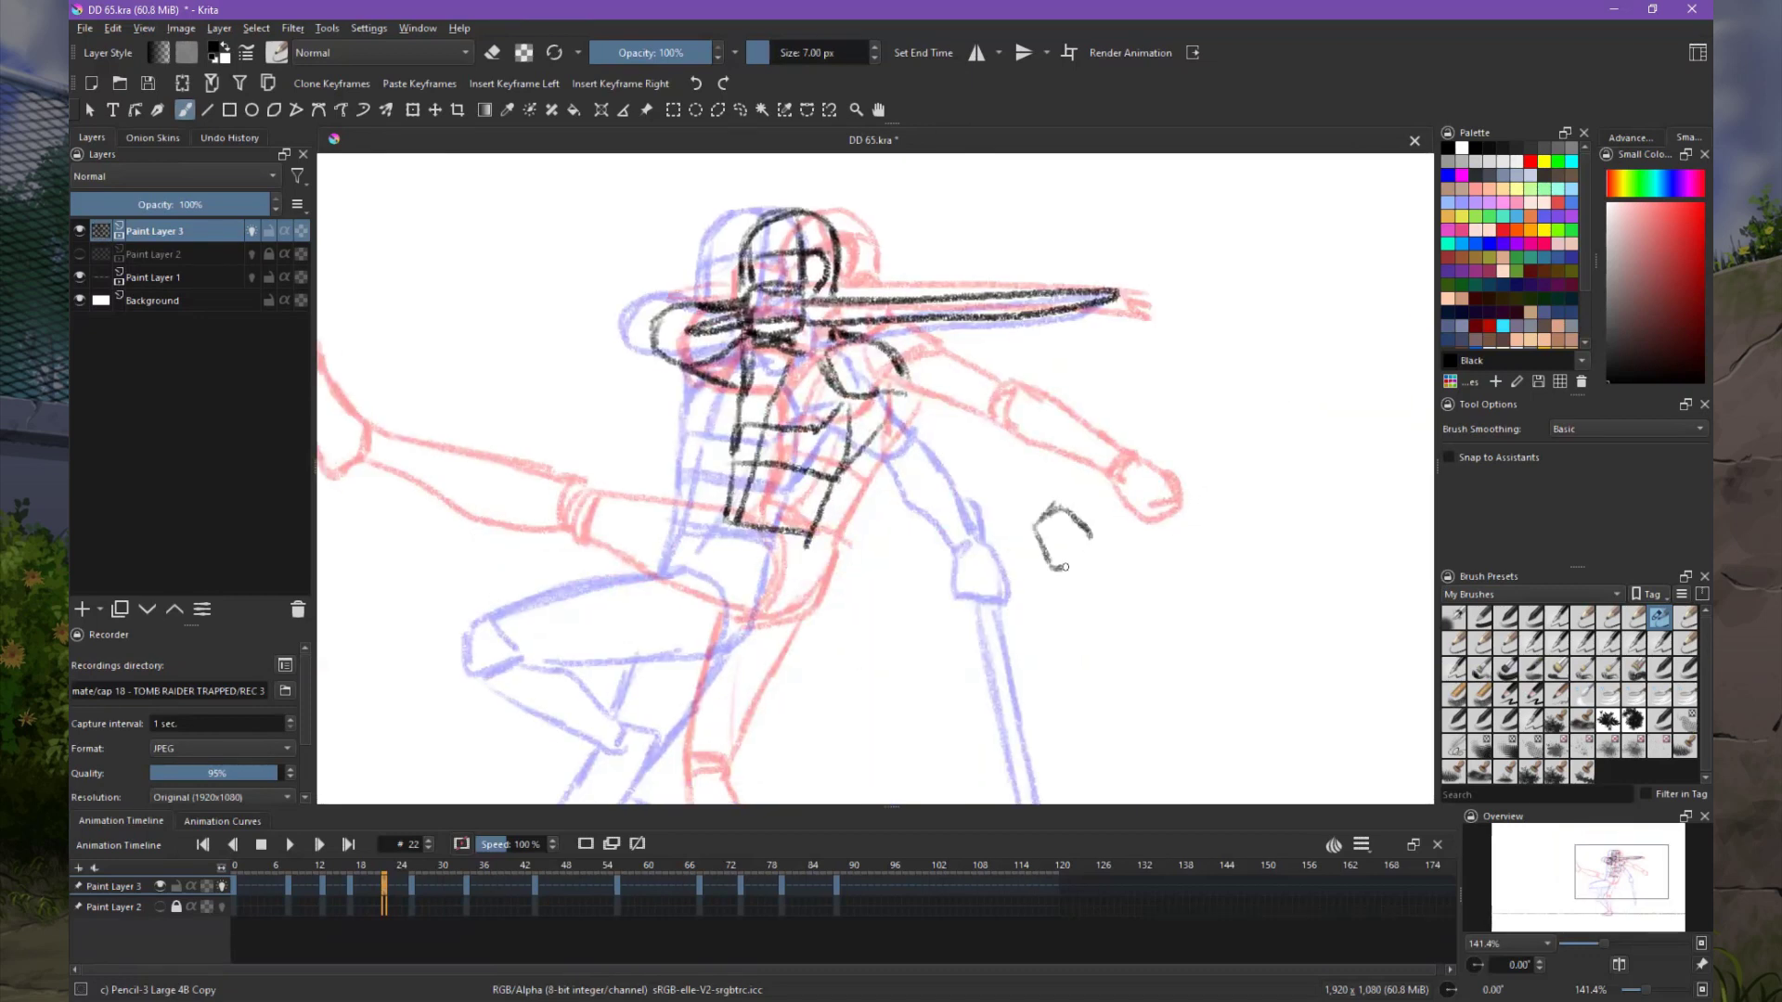
mouse_move(1120, 595)
left_mouse_down()
mouse_move(911, 563)
mouse_move(858, 400)
left_mouse_up()
mouse_move(816, 379)
left_mouse_down()
mouse_move(947, 637)
mouse_move(916, 610)
left_mouse_up()
left_click_drag(657, 417, 793, 515)
left_click_drag(752, 442, 868, 540)
mouse_move(575, 605)
left_mouse_down()
mouse_move(889, 531)
mouse_move(817, 575)
mouse_move(928, 418)
left_mouse_up()
Ink the thigh, knee, lower leg and foot, plus the other leg's strokes.
mouse_move(752, 641)
left_mouse_down()
mouse_move(928, 492)
mouse_move(637, 351)
left_mouse_up()
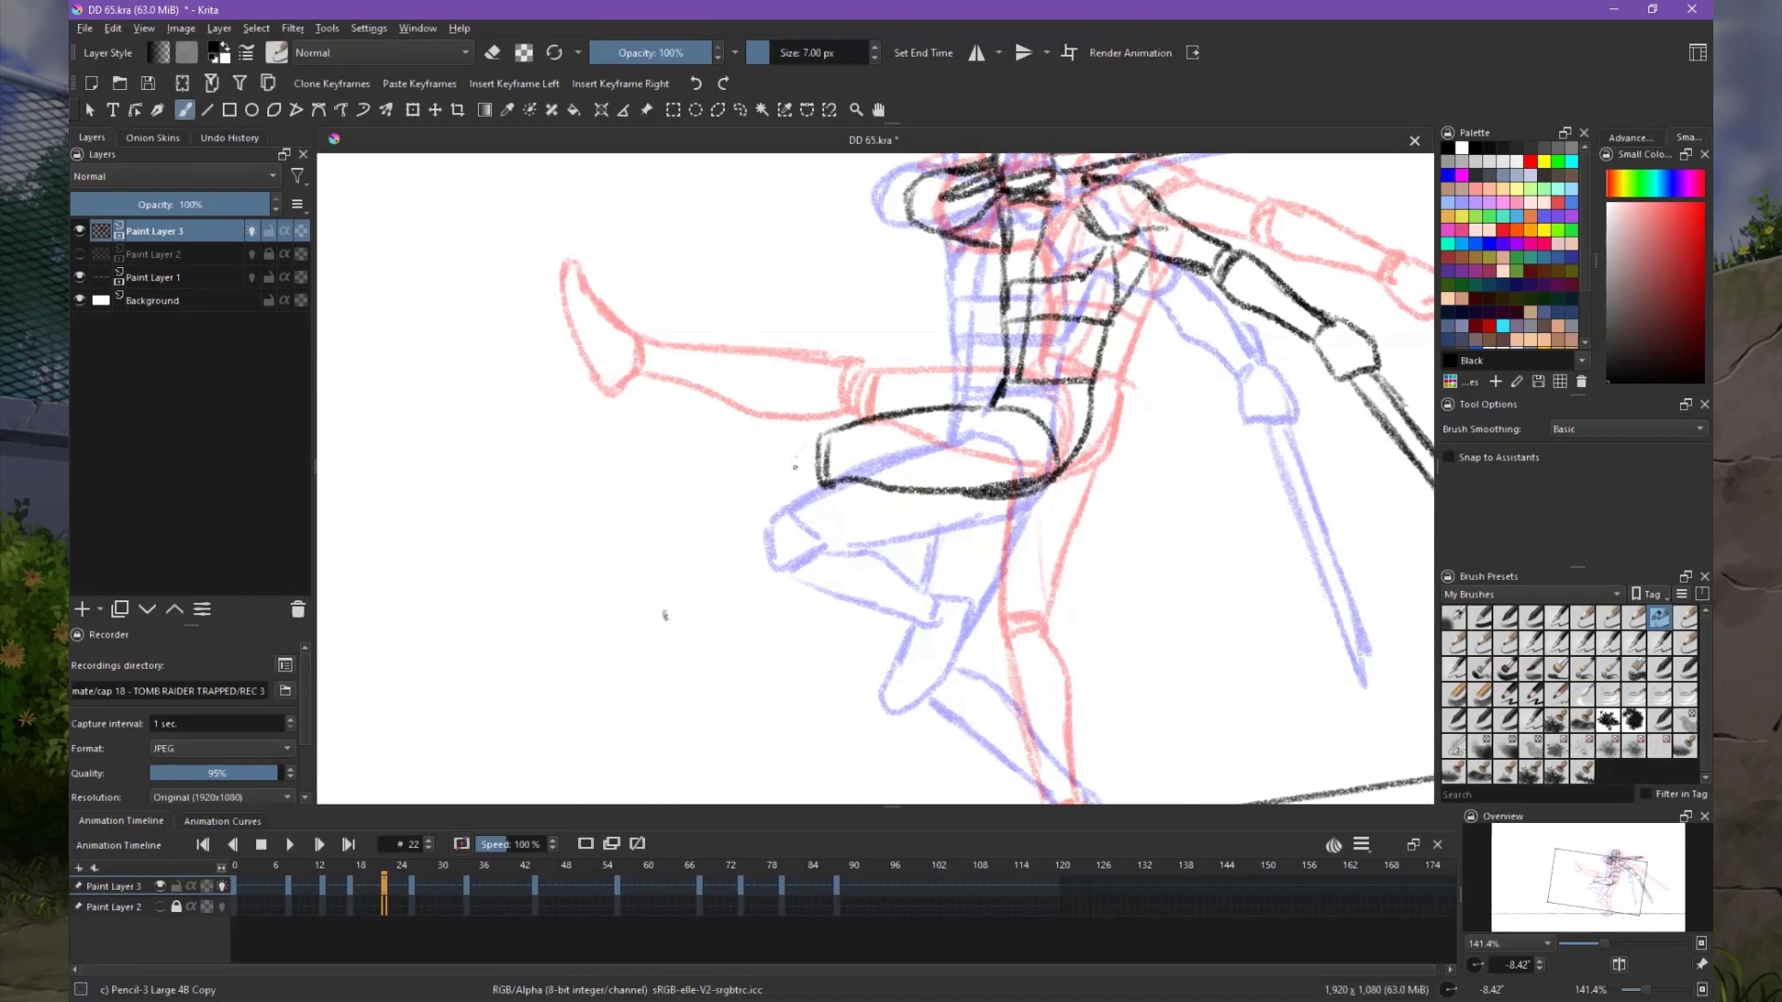
mouse_move(798, 464)
left_mouse_down()
mouse_move(668, 631)
mouse_move(557, 649)
mouse_move(497, 520)
left_mouse_up()
left_click_drag(863, 389, 928, 649)
left_click_drag(933, 562, 1003, 728)
key("5")
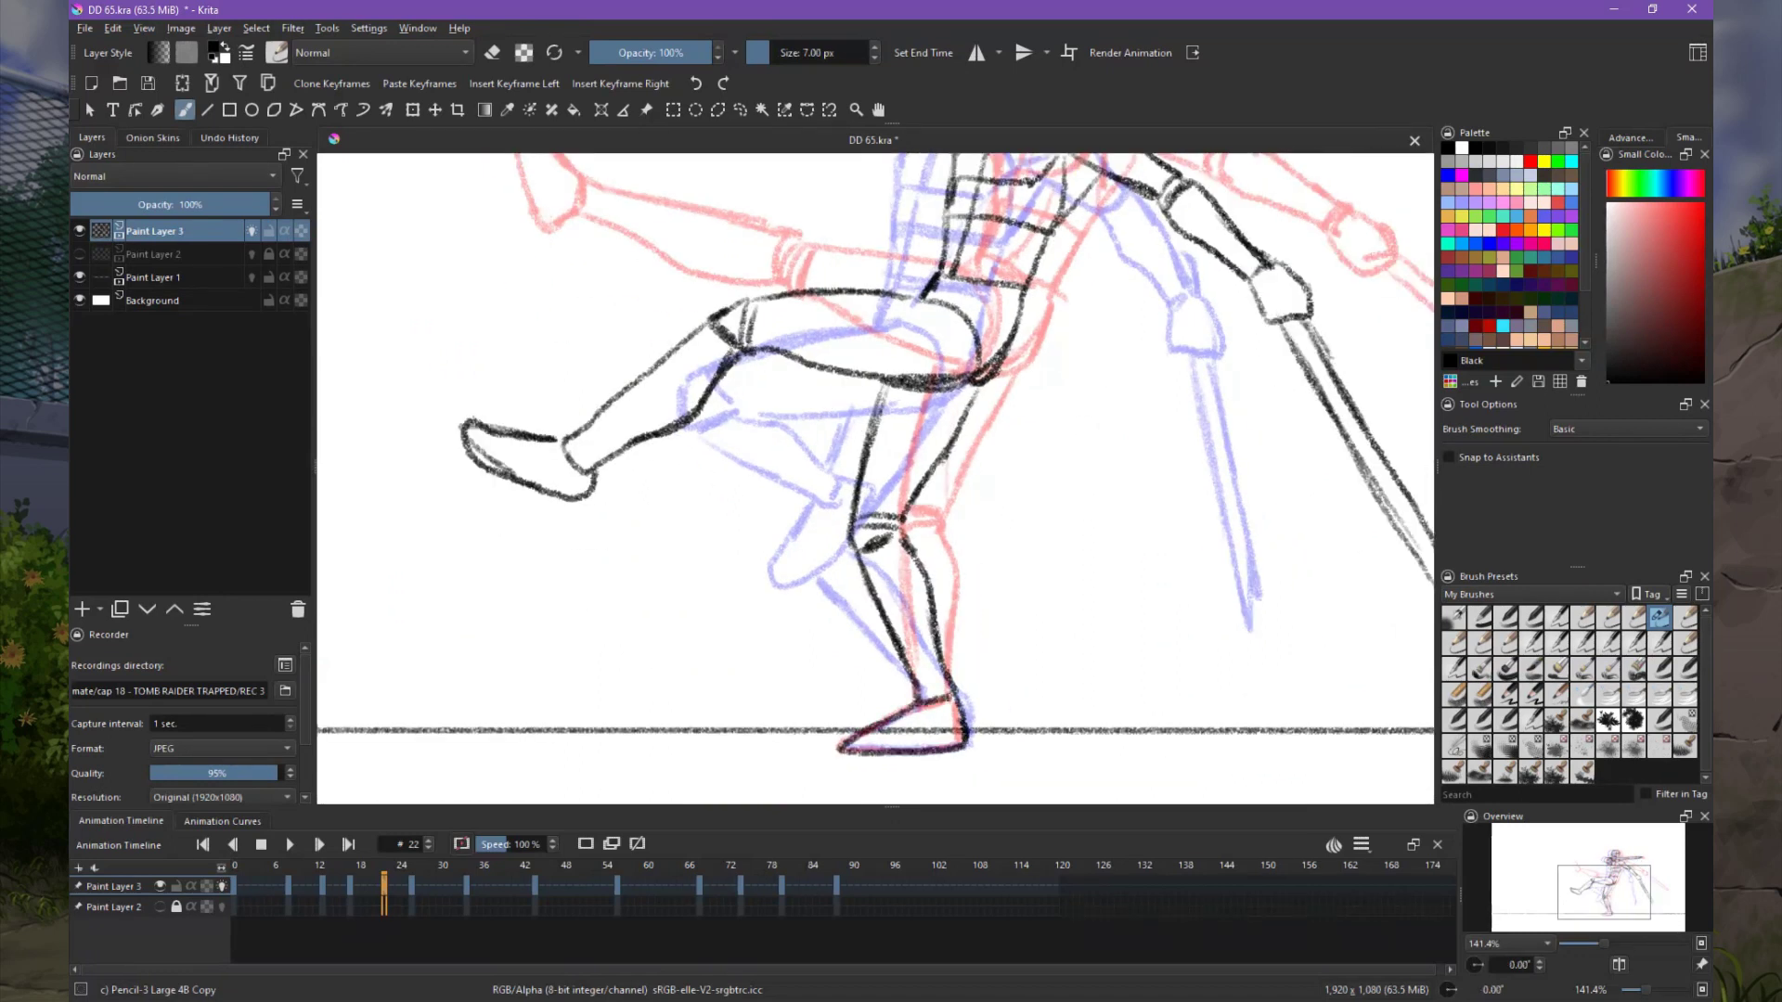
left_click_drag(987, 230, 940, 434)
On frame 30, ink the head, fist around the hilt, helmet with centre line and visor.
key("2")
left_click(447, 907)
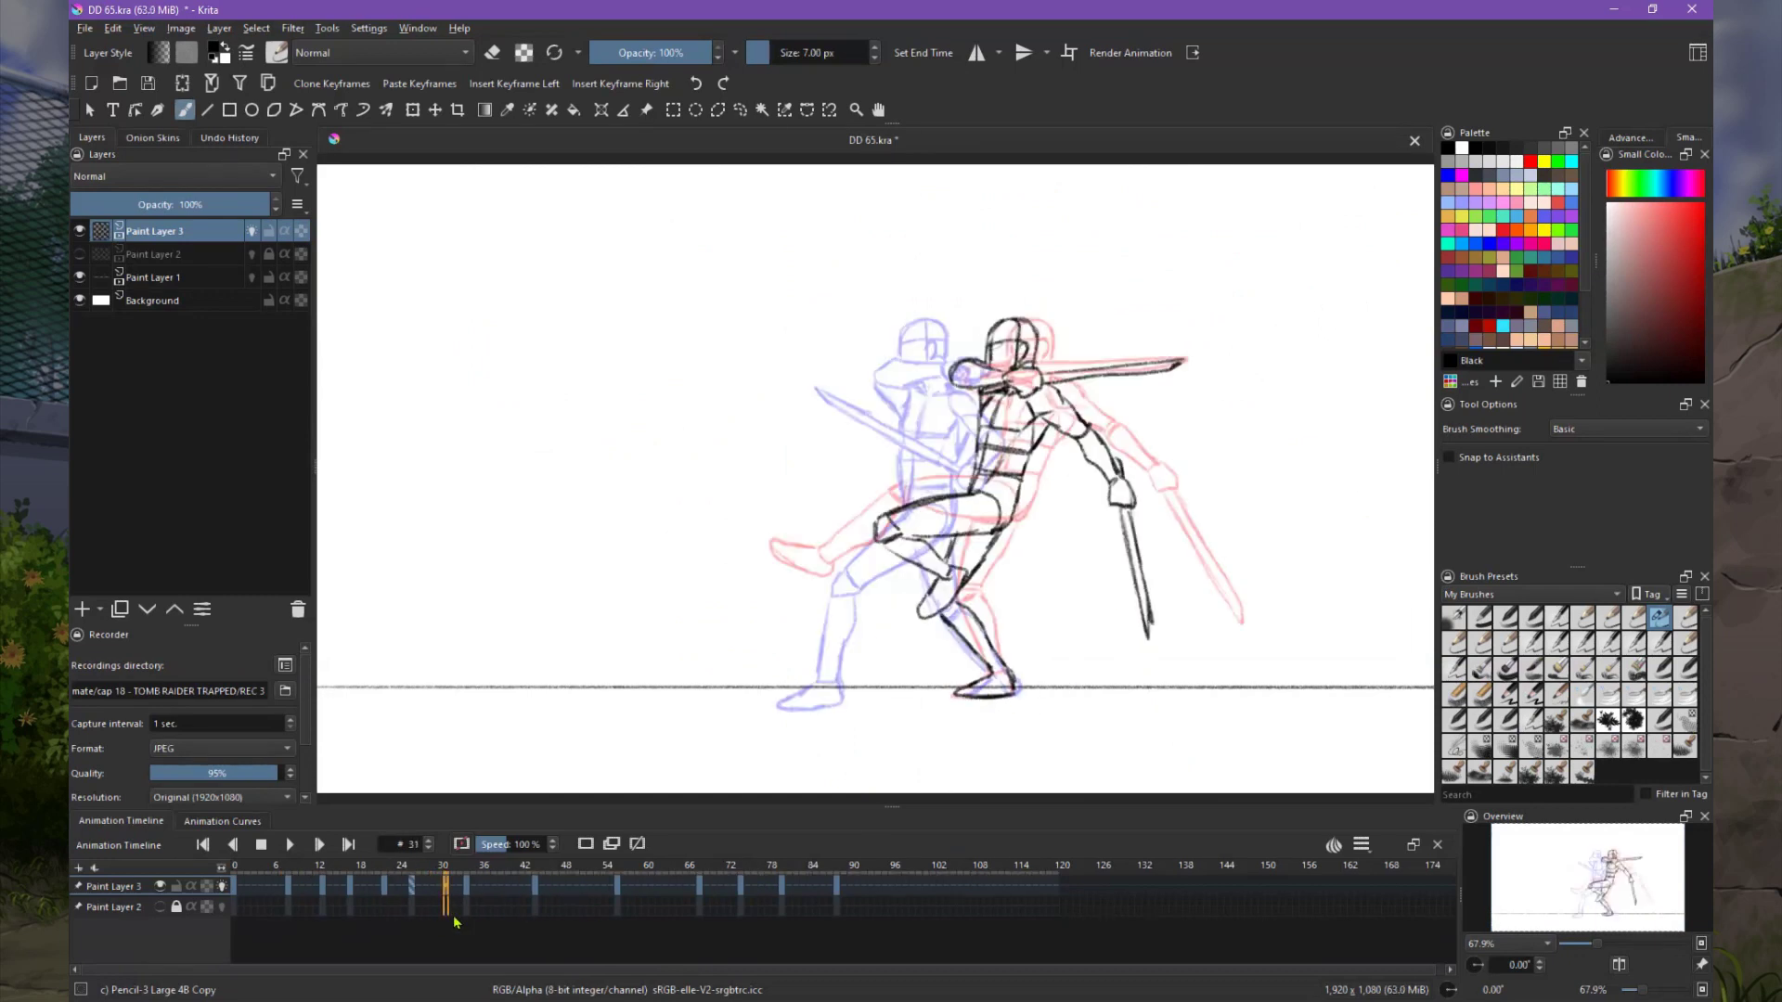
mouse_move(984, 353)
left_mouse_down()
mouse_move(974, 404)
mouse_move(1123, 415)
left_mouse_up()
left_click_drag(876, 445, 802, 469)
left_click_drag(868, 409, 872, 474)
mouse_move(826, 376)
left_mouse_down()
mouse_move(830, 342)
mouse_move(923, 371)
mouse_move(882, 423)
left_mouse_up()
left_click_drag(889, 370, 891, 410)
left_click_drag(811, 533, 813, 585)
Ink the body lines, diagonal leg, thigh, lower leg and foot.
mouse_move(765, 466)
left_mouse_down()
mouse_move(901, 559)
mouse_move(914, 614)
left_mouse_up()
left_click_drag(787, 685, 819, 560)
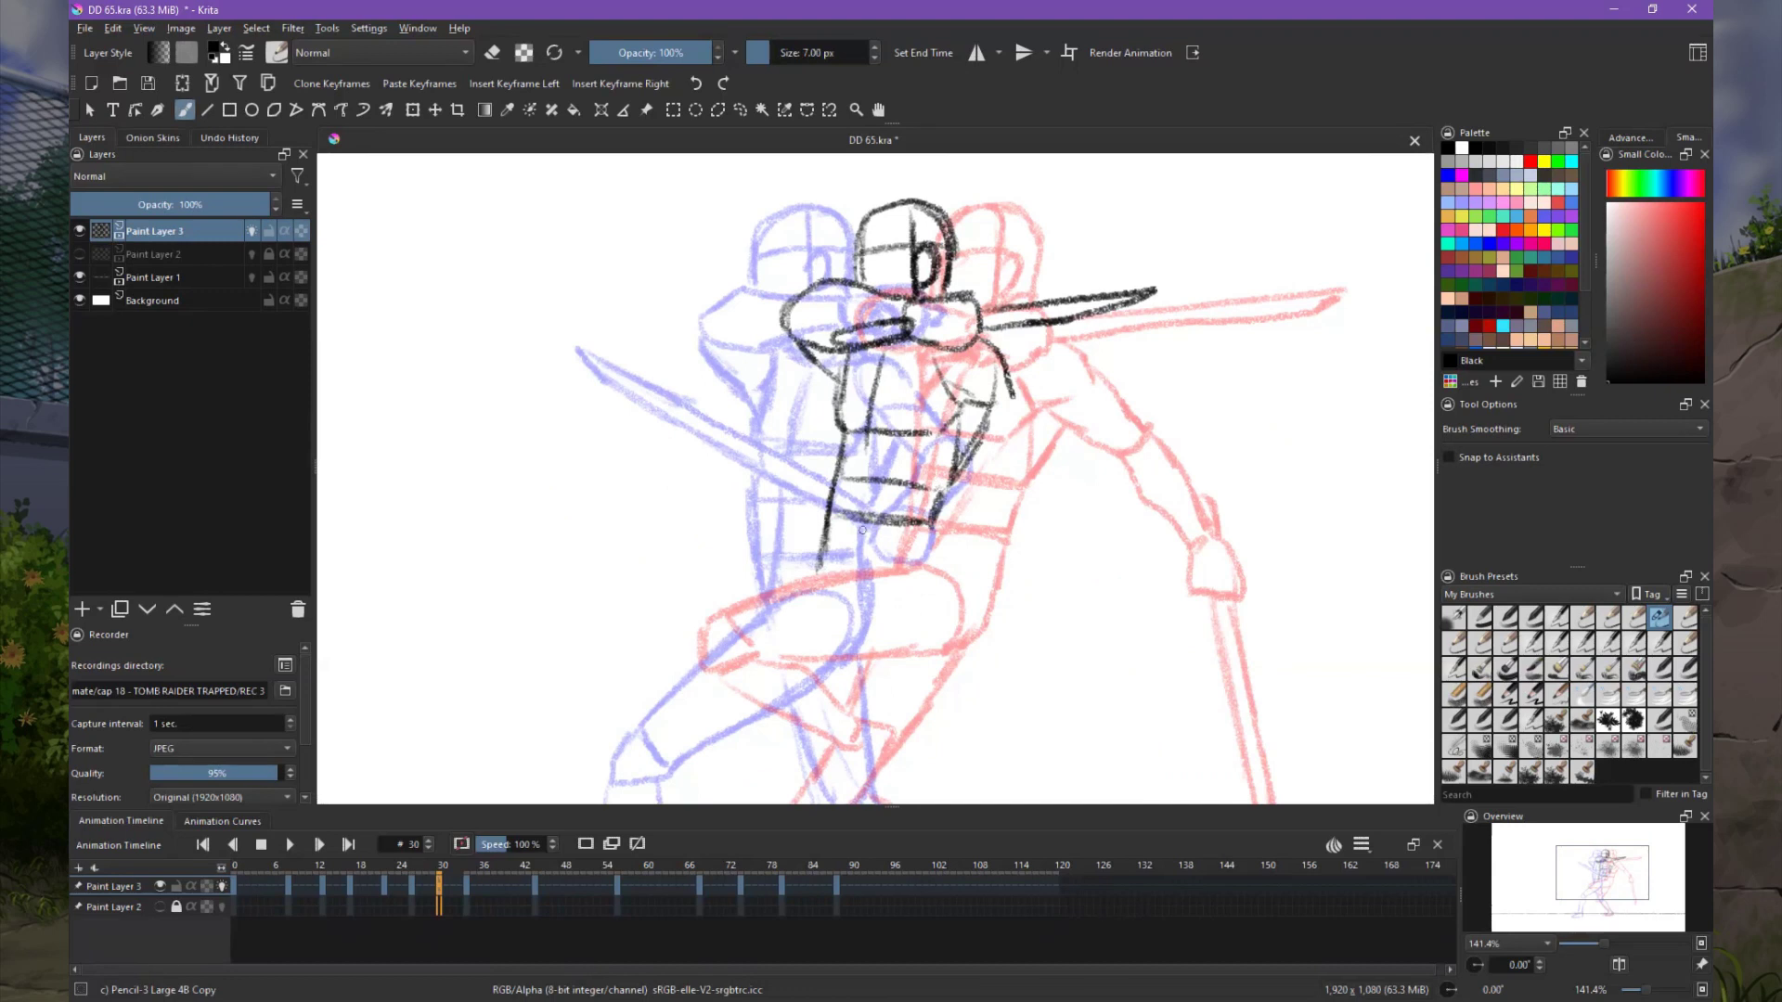
left_click_drag(863, 444, 822, 580)
mouse_move(868, 482)
left_mouse_down()
mouse_move(747, 624)
mouse_move(931, 540)
left_mouse_up()
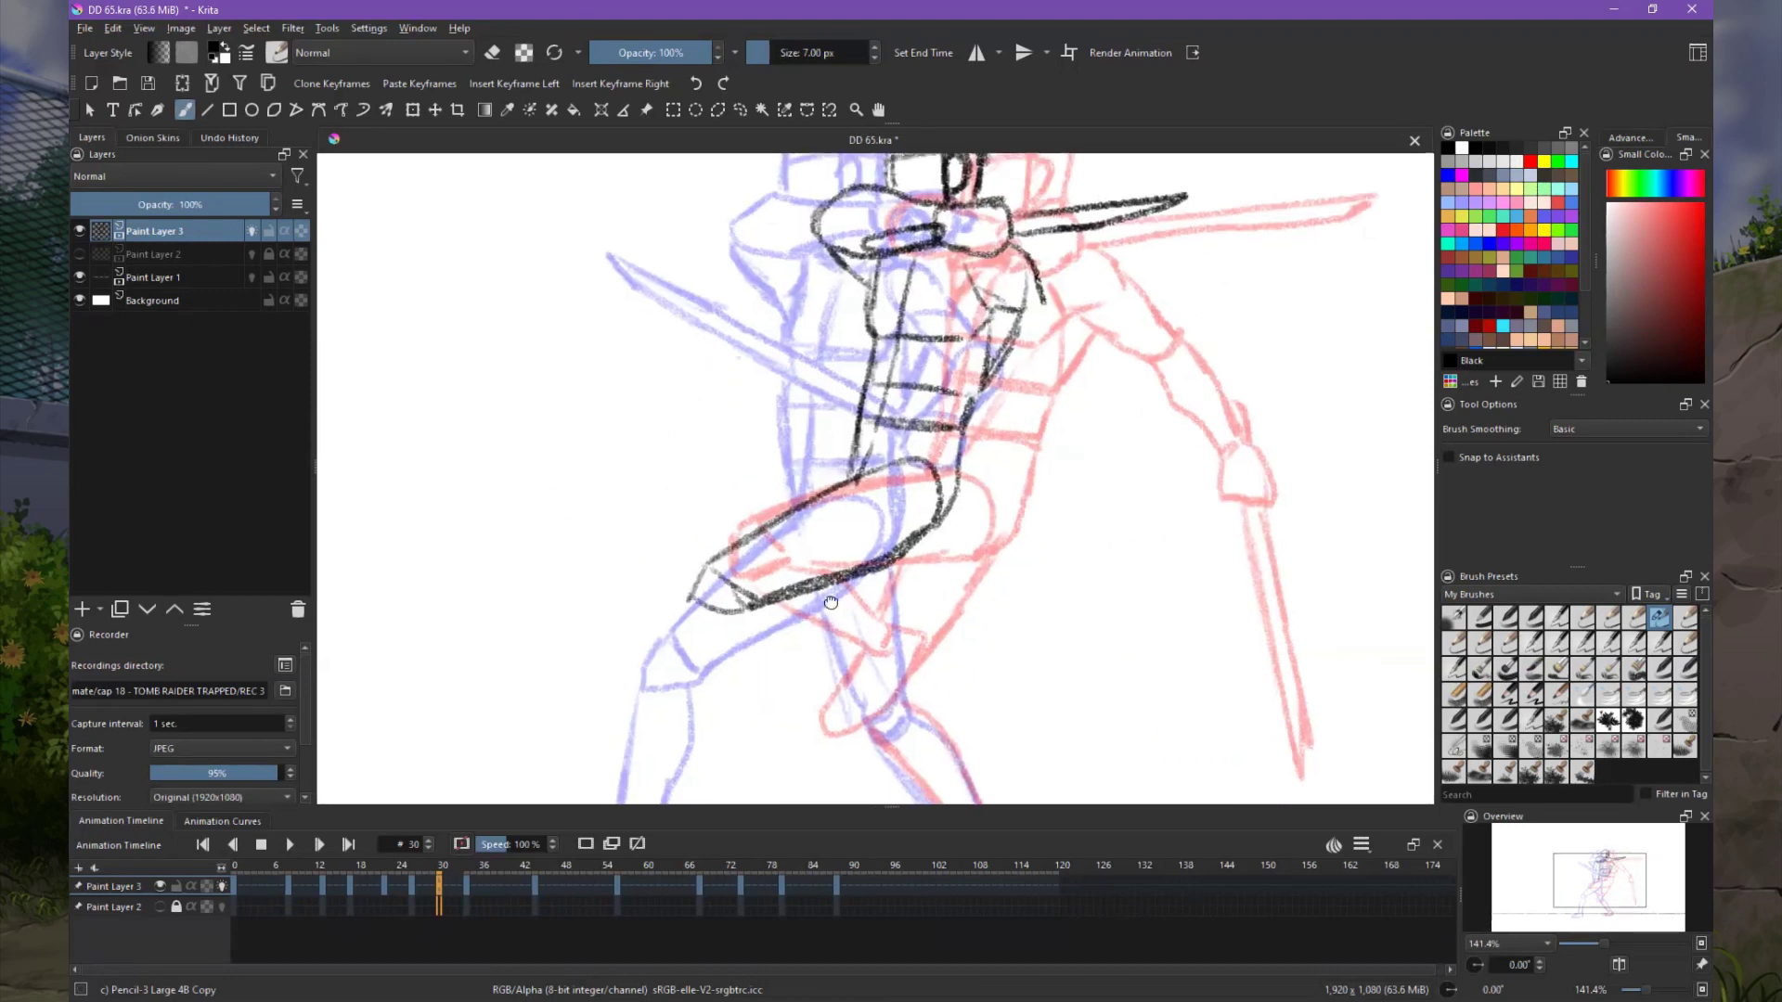
left_click_drag(686, 474, 770, 620)
mouse_move(747, 475)
left_mouse_down()
mouse_move(805, 624)
mouse_move(719, 710)
left_mouse_up()
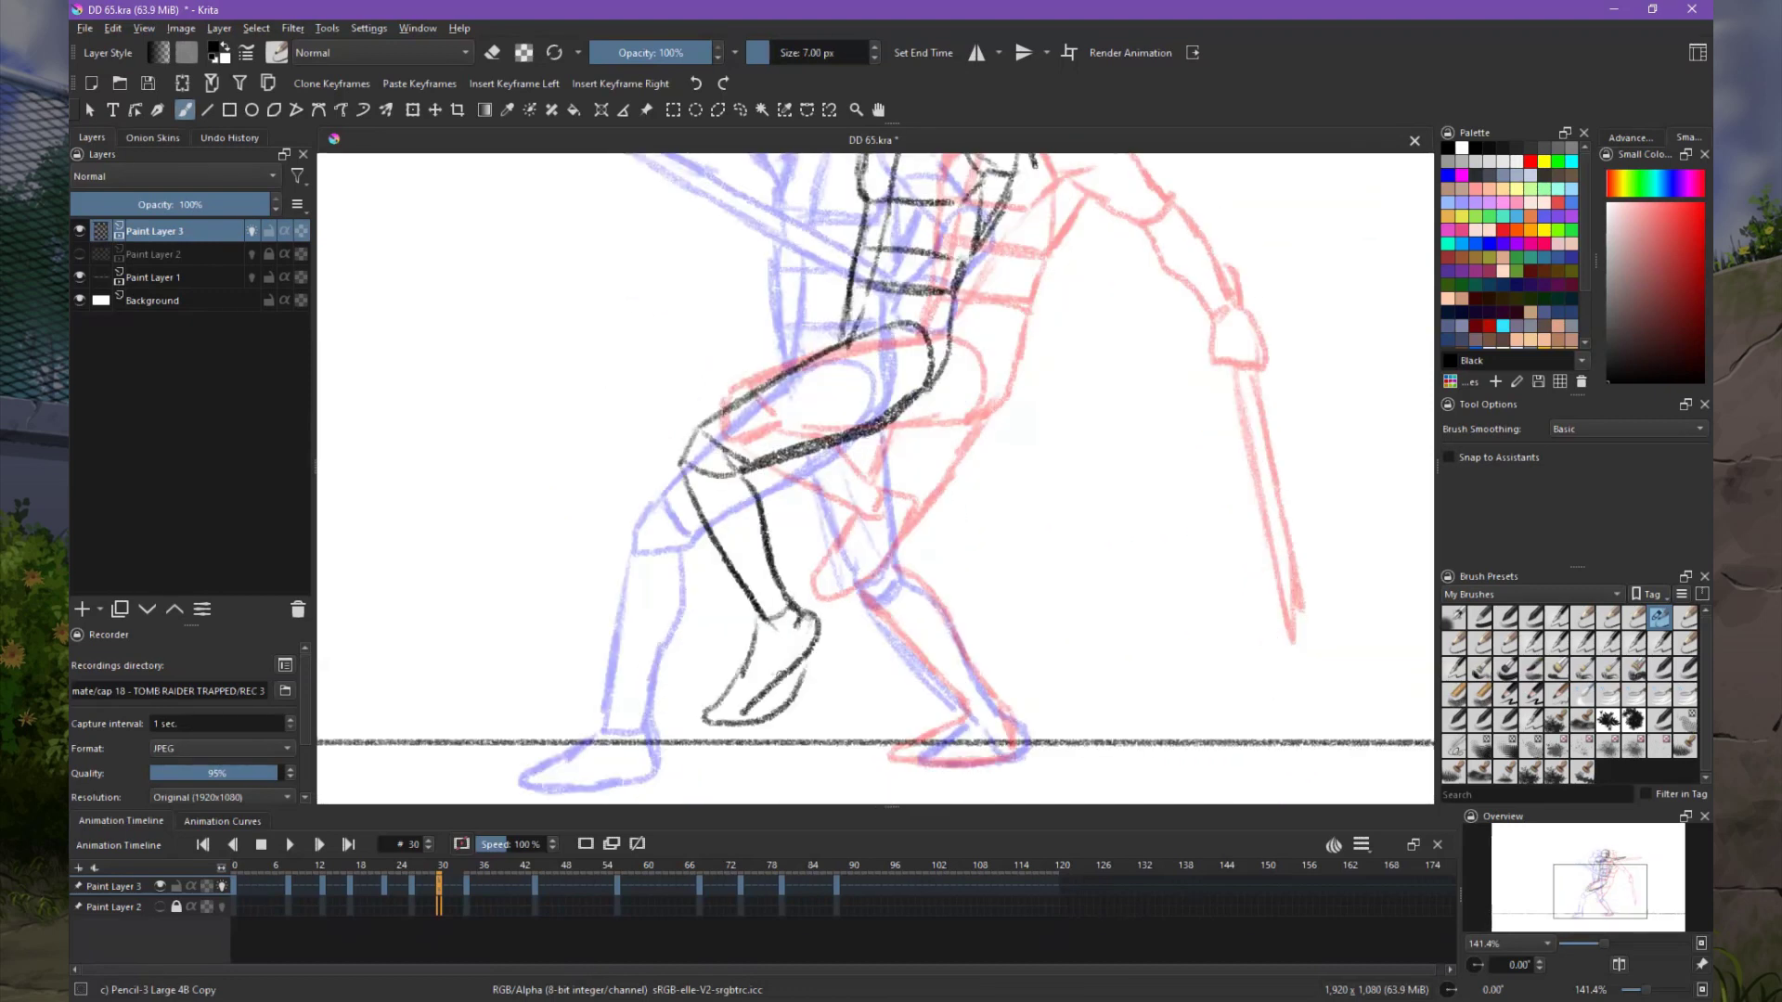
mouse_move(817, 620)
left_mouse_down()
mouse_move(766, 719)
mouse_move(784, 714)
left_mouse_up()
Ink the second leg and foot, the hand, and the sword across the legs.
left_click_drag(838, 418, 854, 575)
left_click_drag(933, 385, 896, 562)
mouse_move(928, 557)
left_mouse_down()
mouse_move(853, 668)
mouse_move(983, 715)
left_mouse_up()
left_click_drag(895, 742, 1030, 747)
key("e")
key("e")
mouse_move(889, 547)
left_mouse_down()
mouse_move(923, 564)
mouse_move(932, 605)
left_mouse_up()
left_click_drag(873, 448, 933, 564)
left_click_drag(979, 336, 673, 543)
left_click_drag(887, 399, 701, 525)
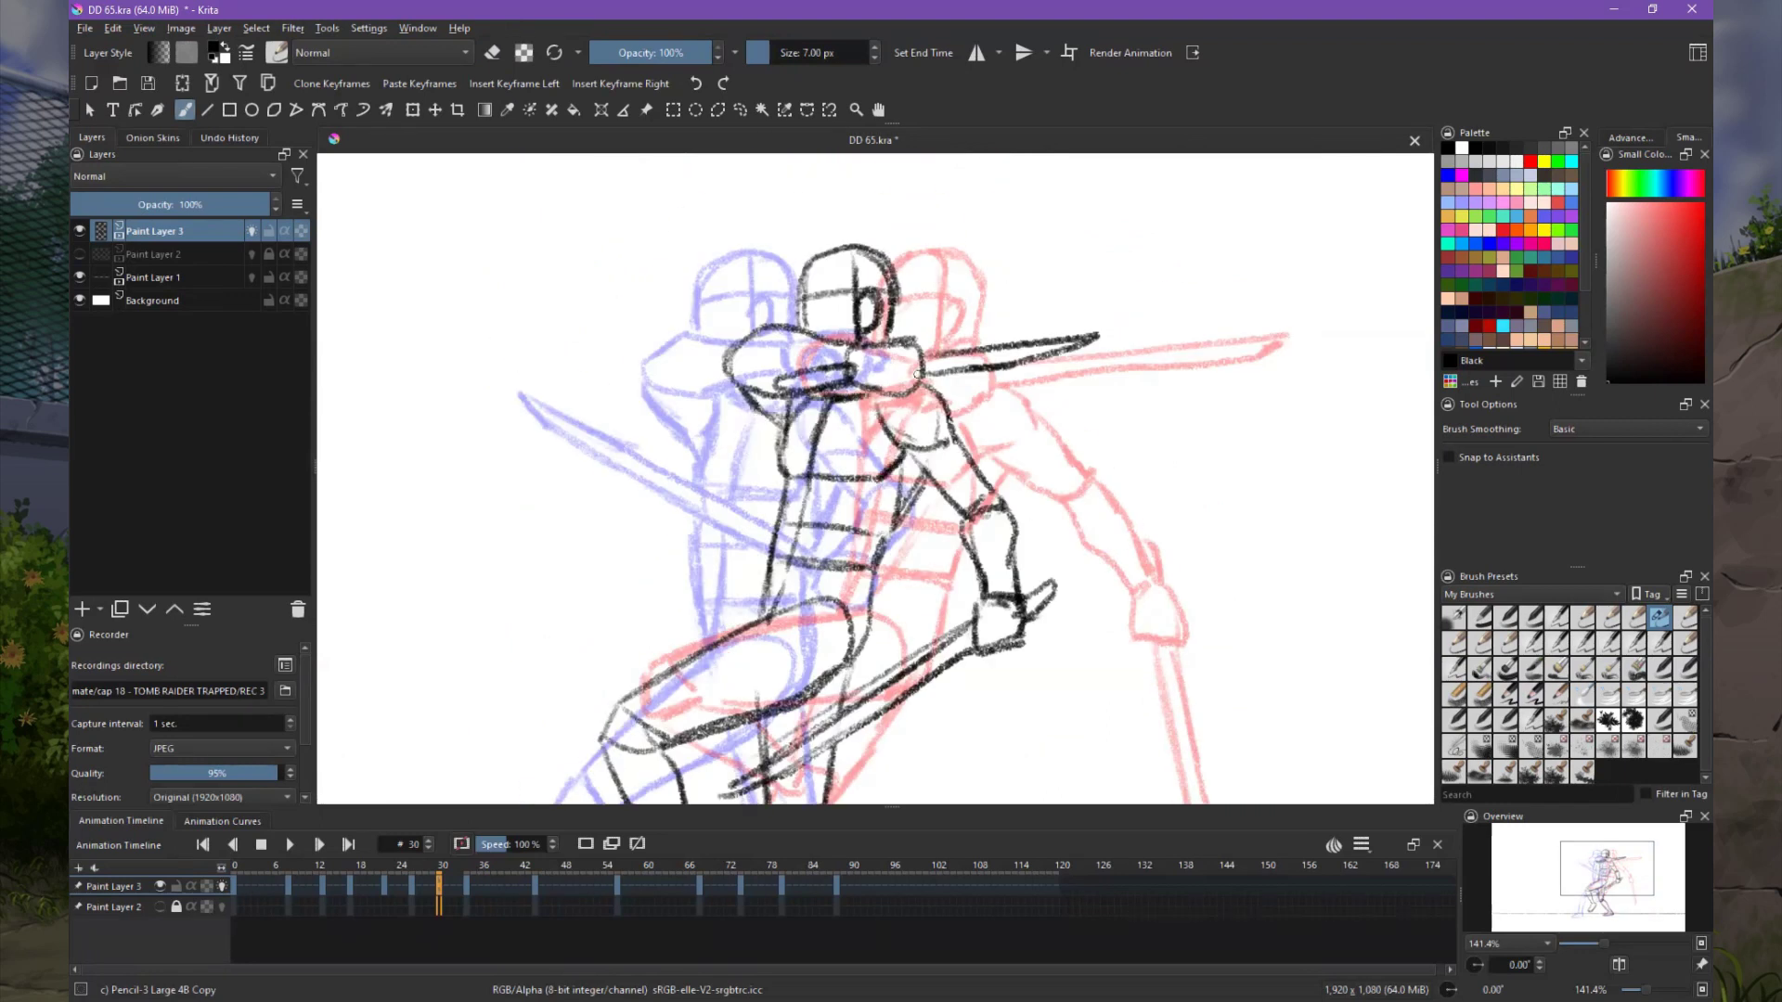
Go to frame 42, zoom to 100% and centre the figure in the view.
key("2")
left_click(522, 868)
key("Delete")
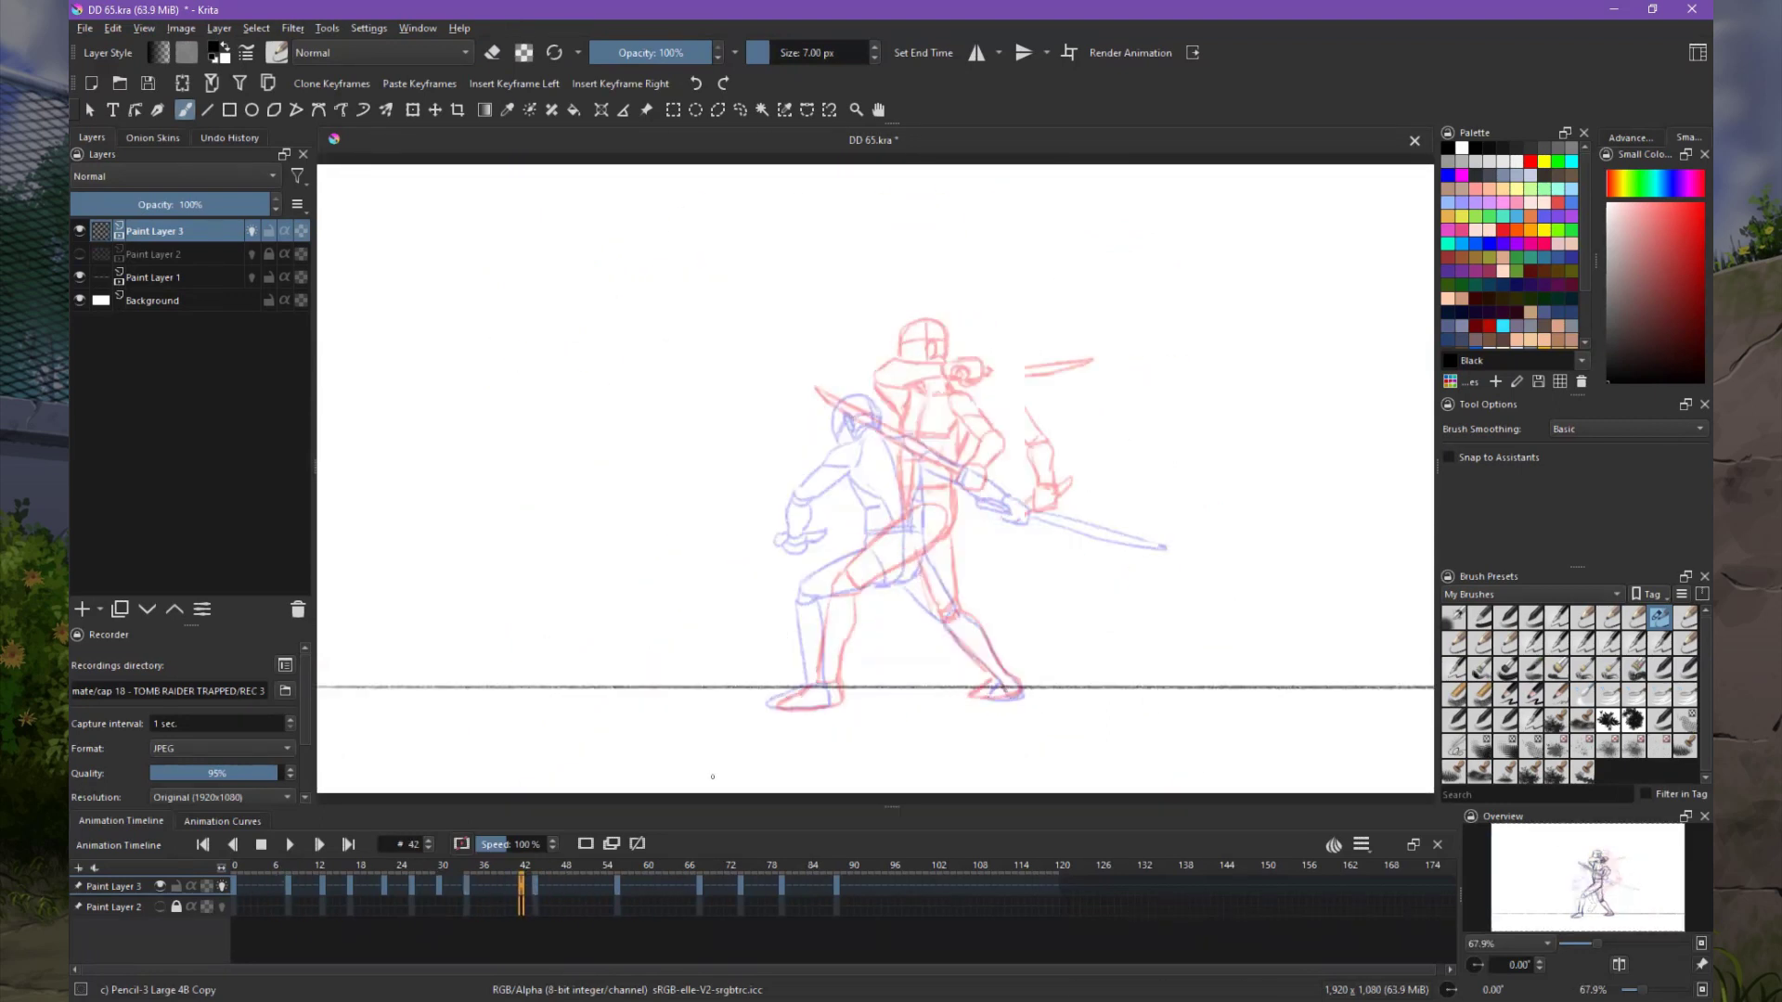
key("1")
left_click_drag(914, 322, 875, 414)
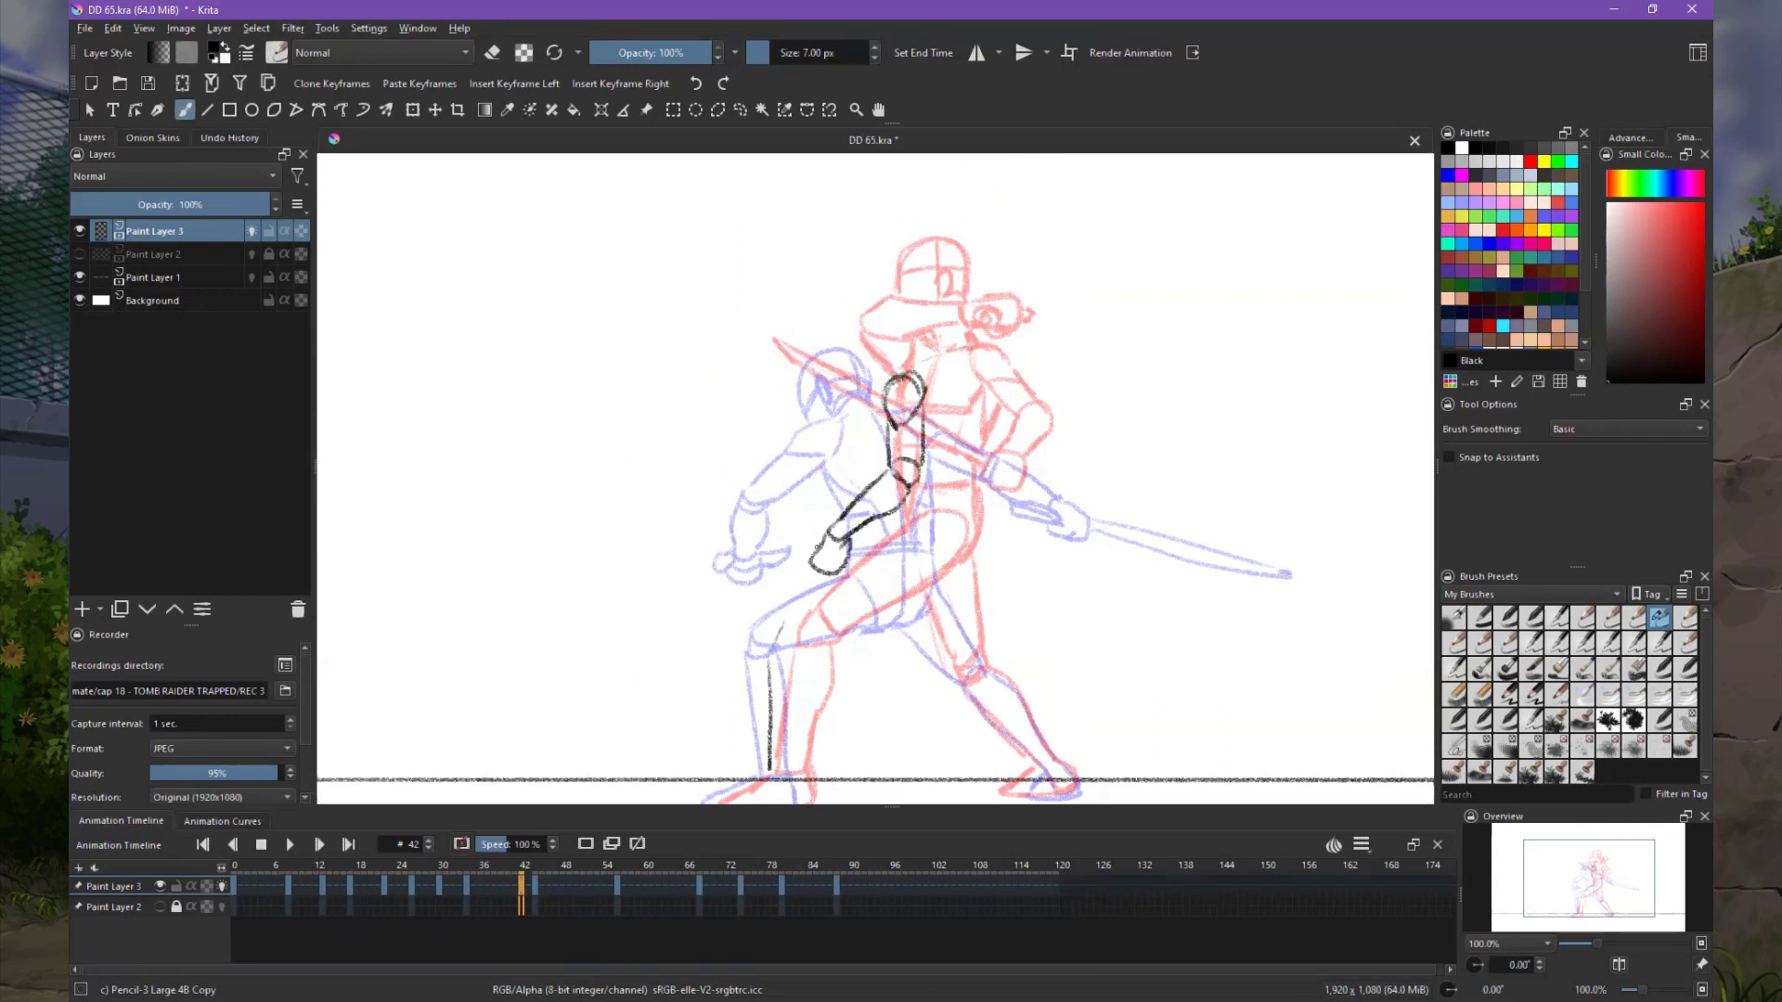
Ink frame 42's head, torso, legs, feet and both left-pointing blades in black pencil.
left_click_drag(824, 548, 826, 556)
mouse_move(846, 303)
left_mouse_down()
mouse_move(877, 379)
mouse_move(914, 334)
mouse_move(891, 361)
mouse_move(923, 350)
mouse_move(942, 370)
mouse_move(972, 509)
mouse_move(770, 645)
mouse_move(918, 568)
mouse_move(972, 508)
mouse_move(882, 561)
left_mouse_up()
mouse_move(954, 511)
left_mouse_down()
mouse_move(942, 589)
mouse_move(984, 659)
left_mouse_up()
left_click_drag(983, 658, 928, 557)
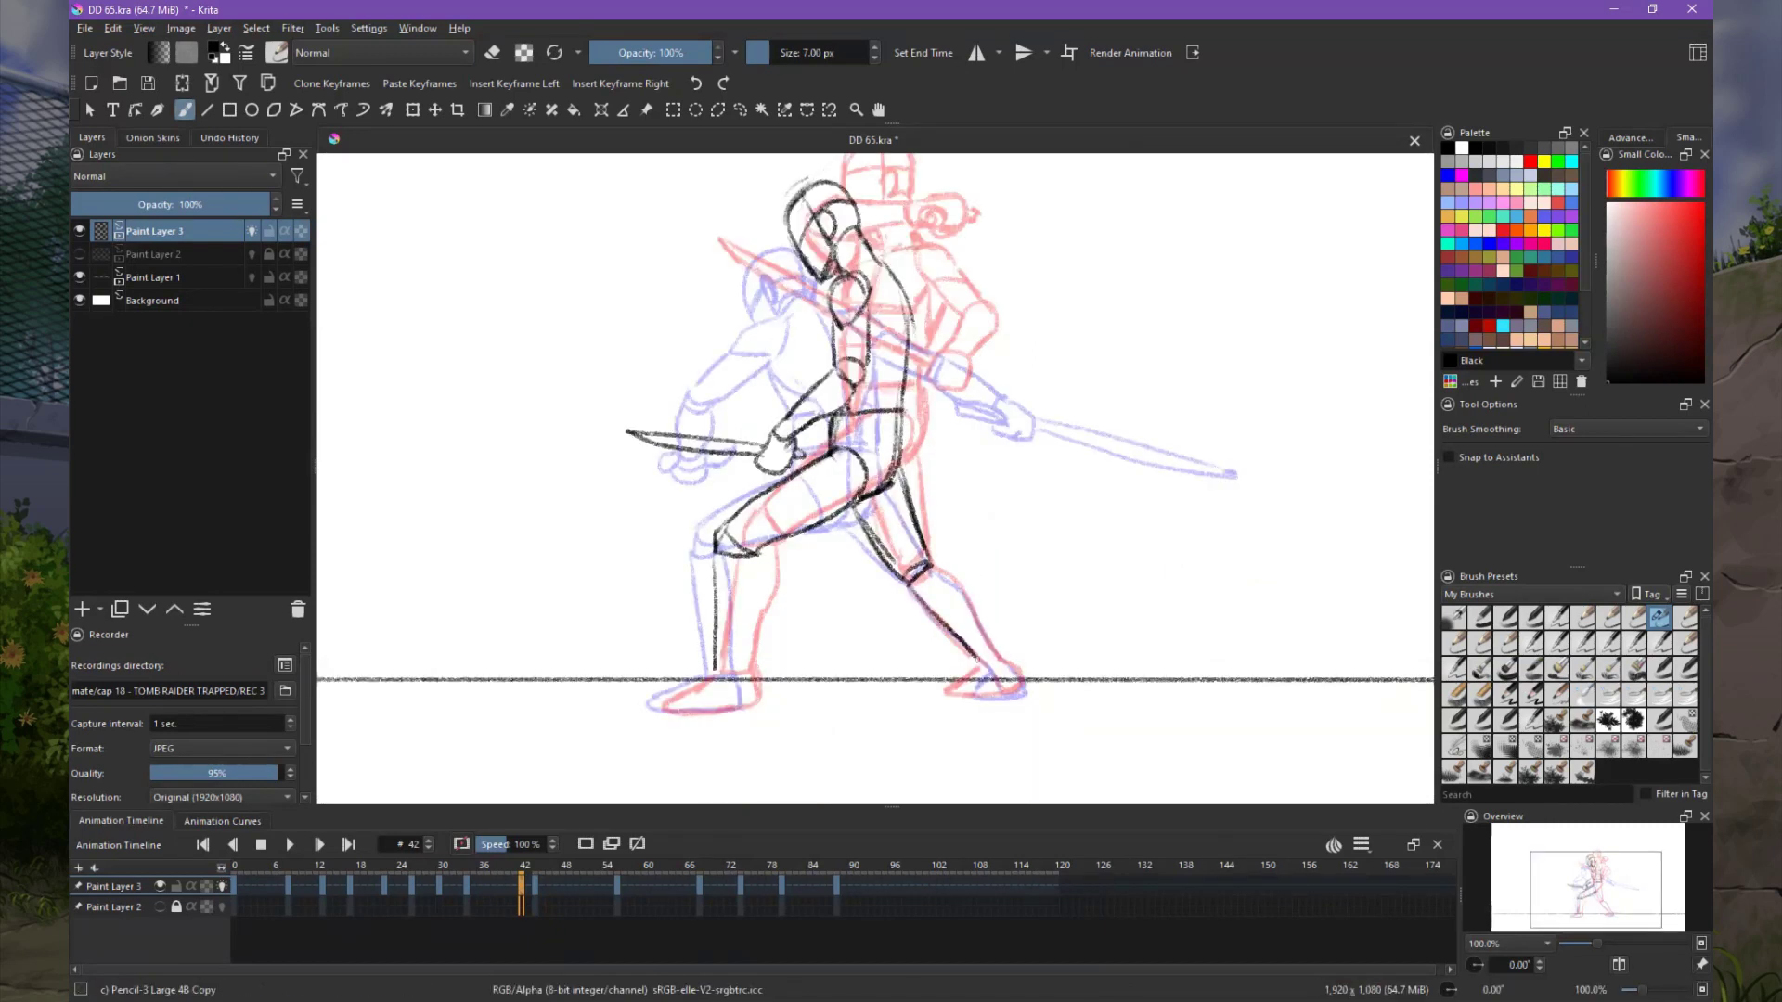
left_click_drag(742, 673, 654, 713)
left_click_drag(942, 571, 1010, 666)
left_click_drag(837, 292, 865, 423)
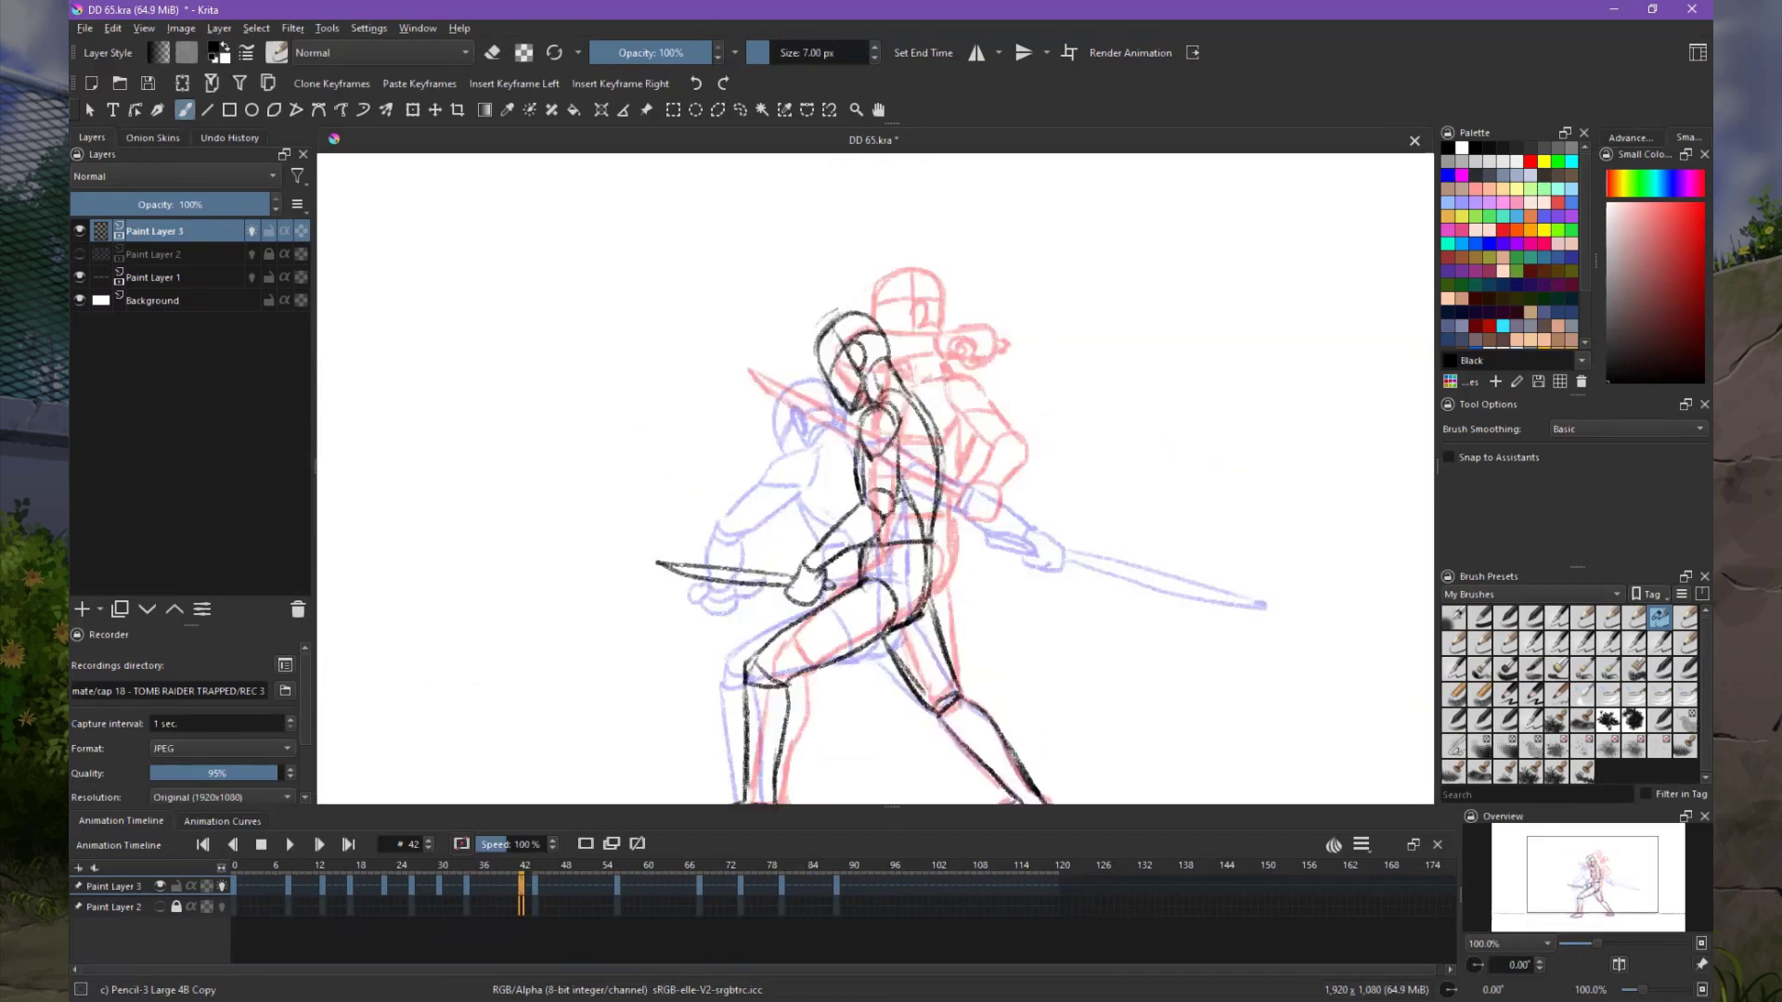
left_click_drag(857, 419, 844, 433)
Scroll the timeline and move on to frame 52.
scroll(999, 640, "down", 2)
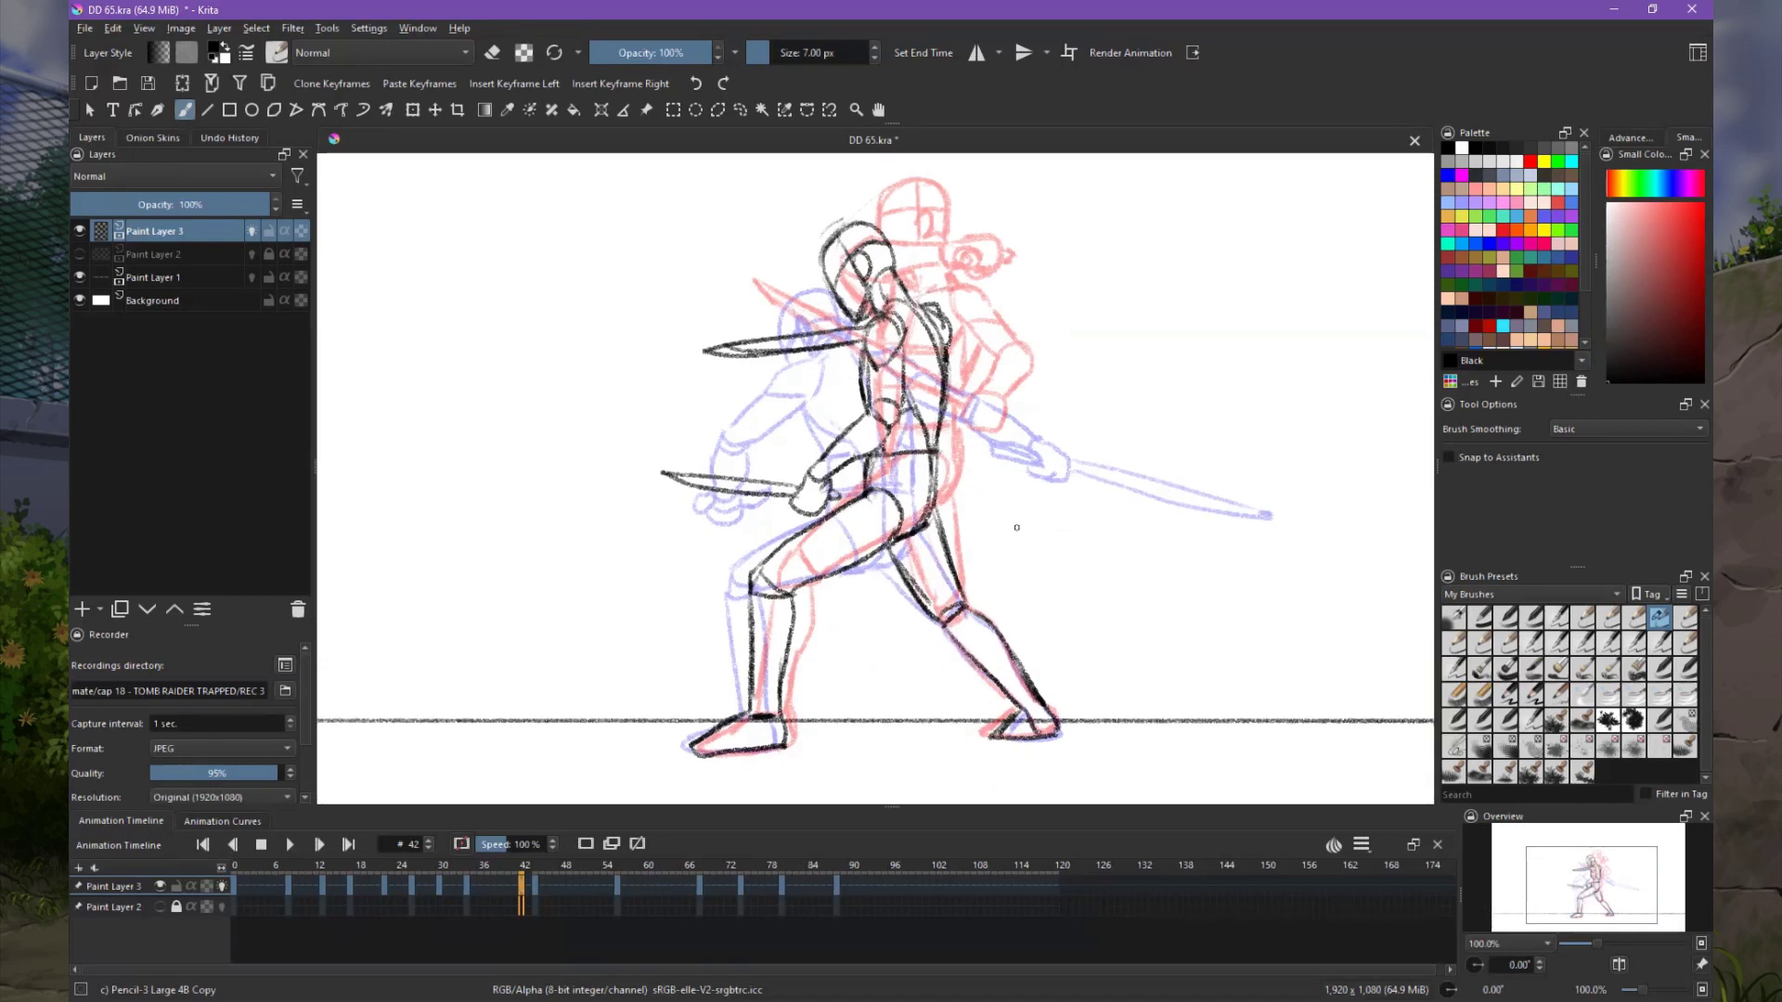
scroll(999, 641, "down", 1)
mouse_move(522, 868)
left_mouse_down()
mouse_move(626, 858)
mouse_move(590, 889)
left_mouse_up()
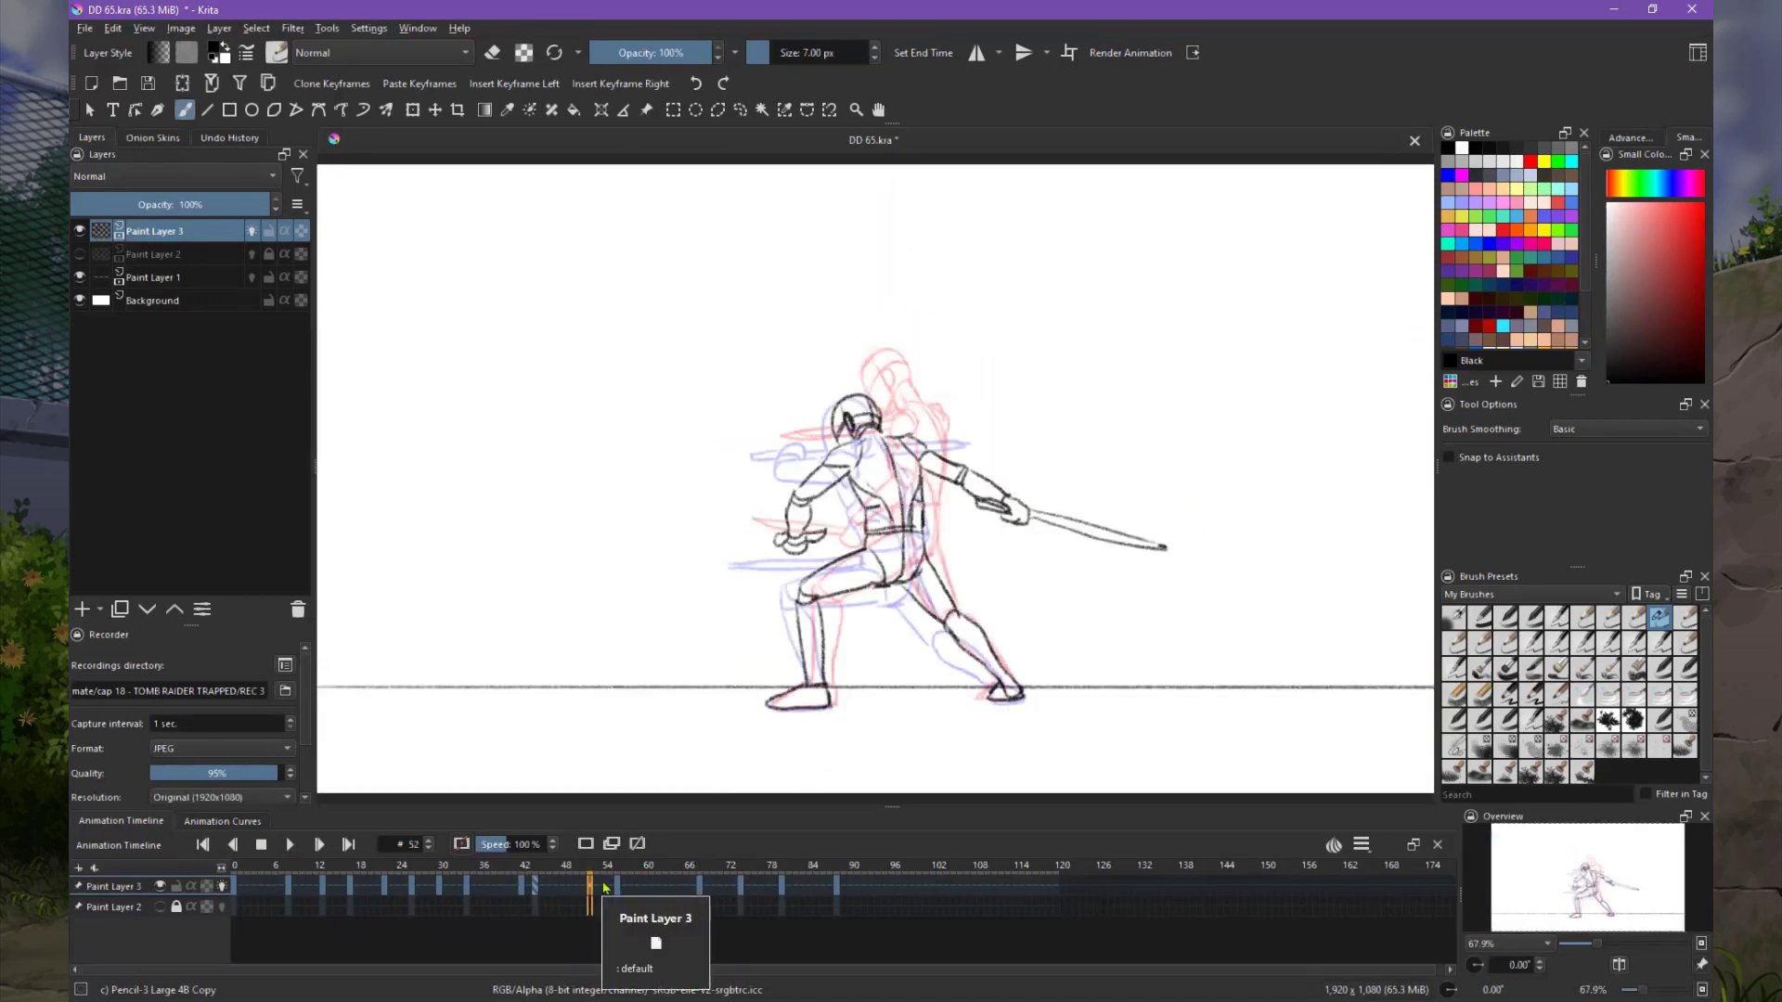
On frame 52, add black belt lines, the torso front and a back line.
key("1")
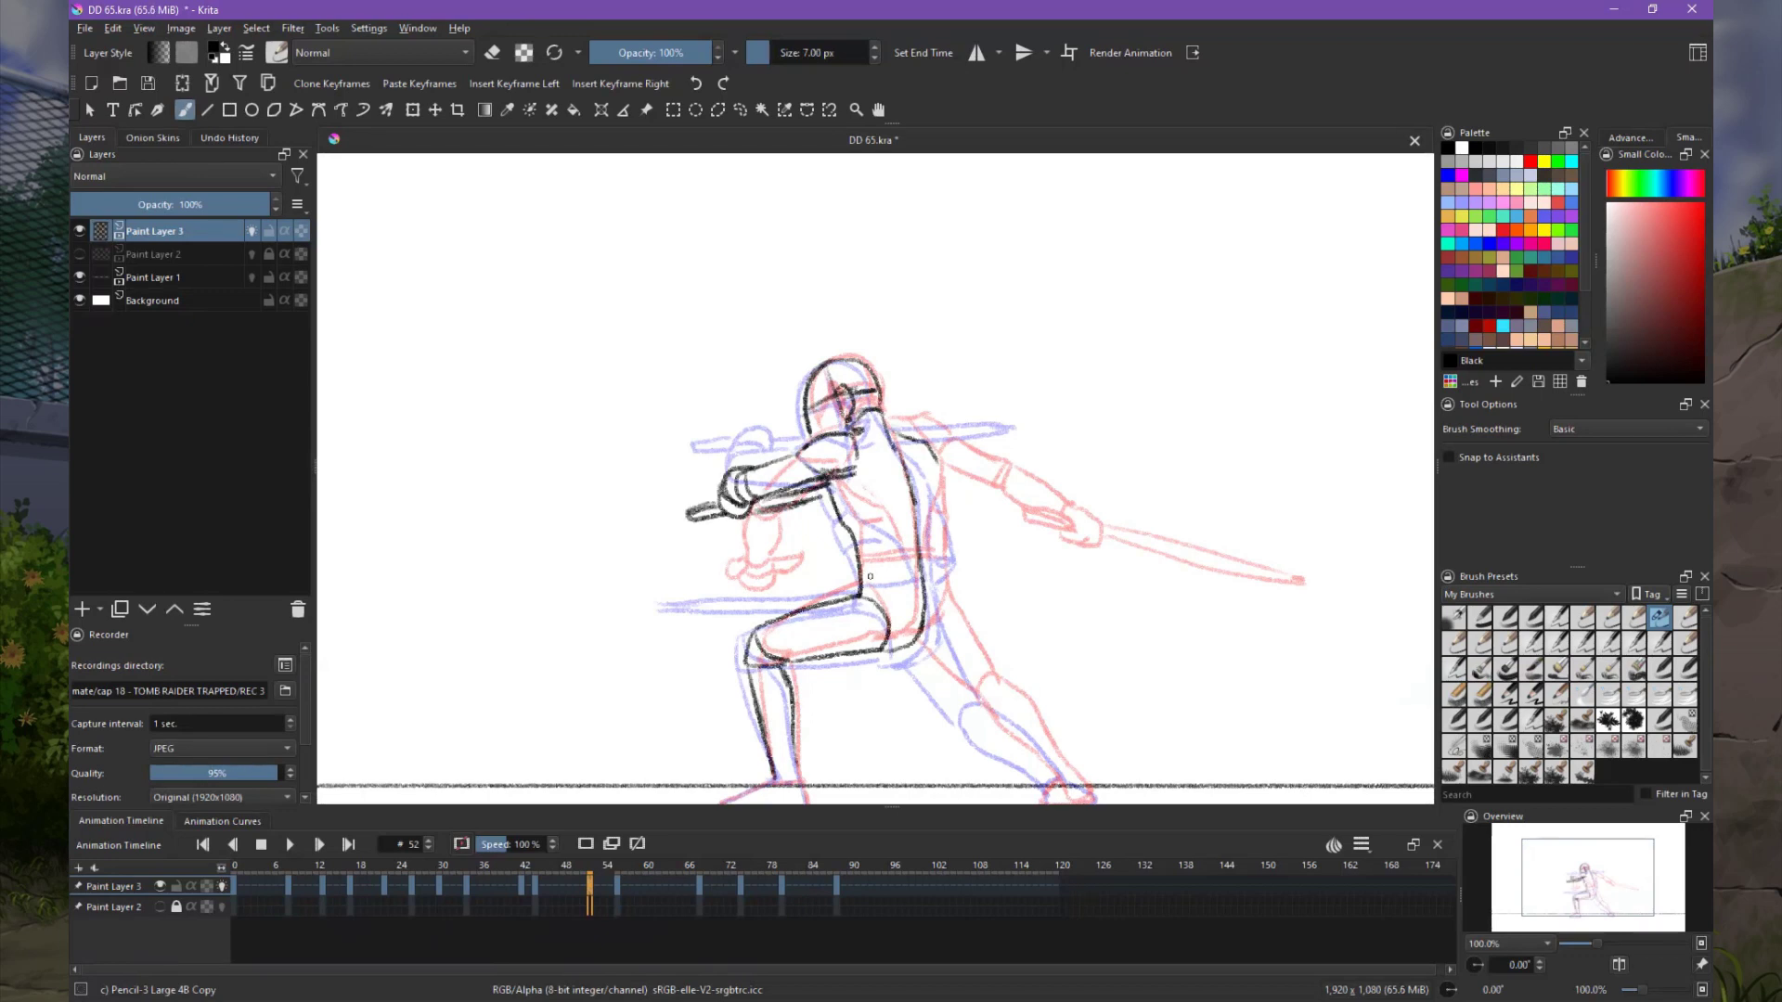
left_click_drag(870, 576, 928, 645)
left_click_drag(845, 485, 868, 568)
mouse_move(937, 455)
left_mouse_down()
mouse_move(951, 534)
mouse_move(932, 570)
left_mouse_up()
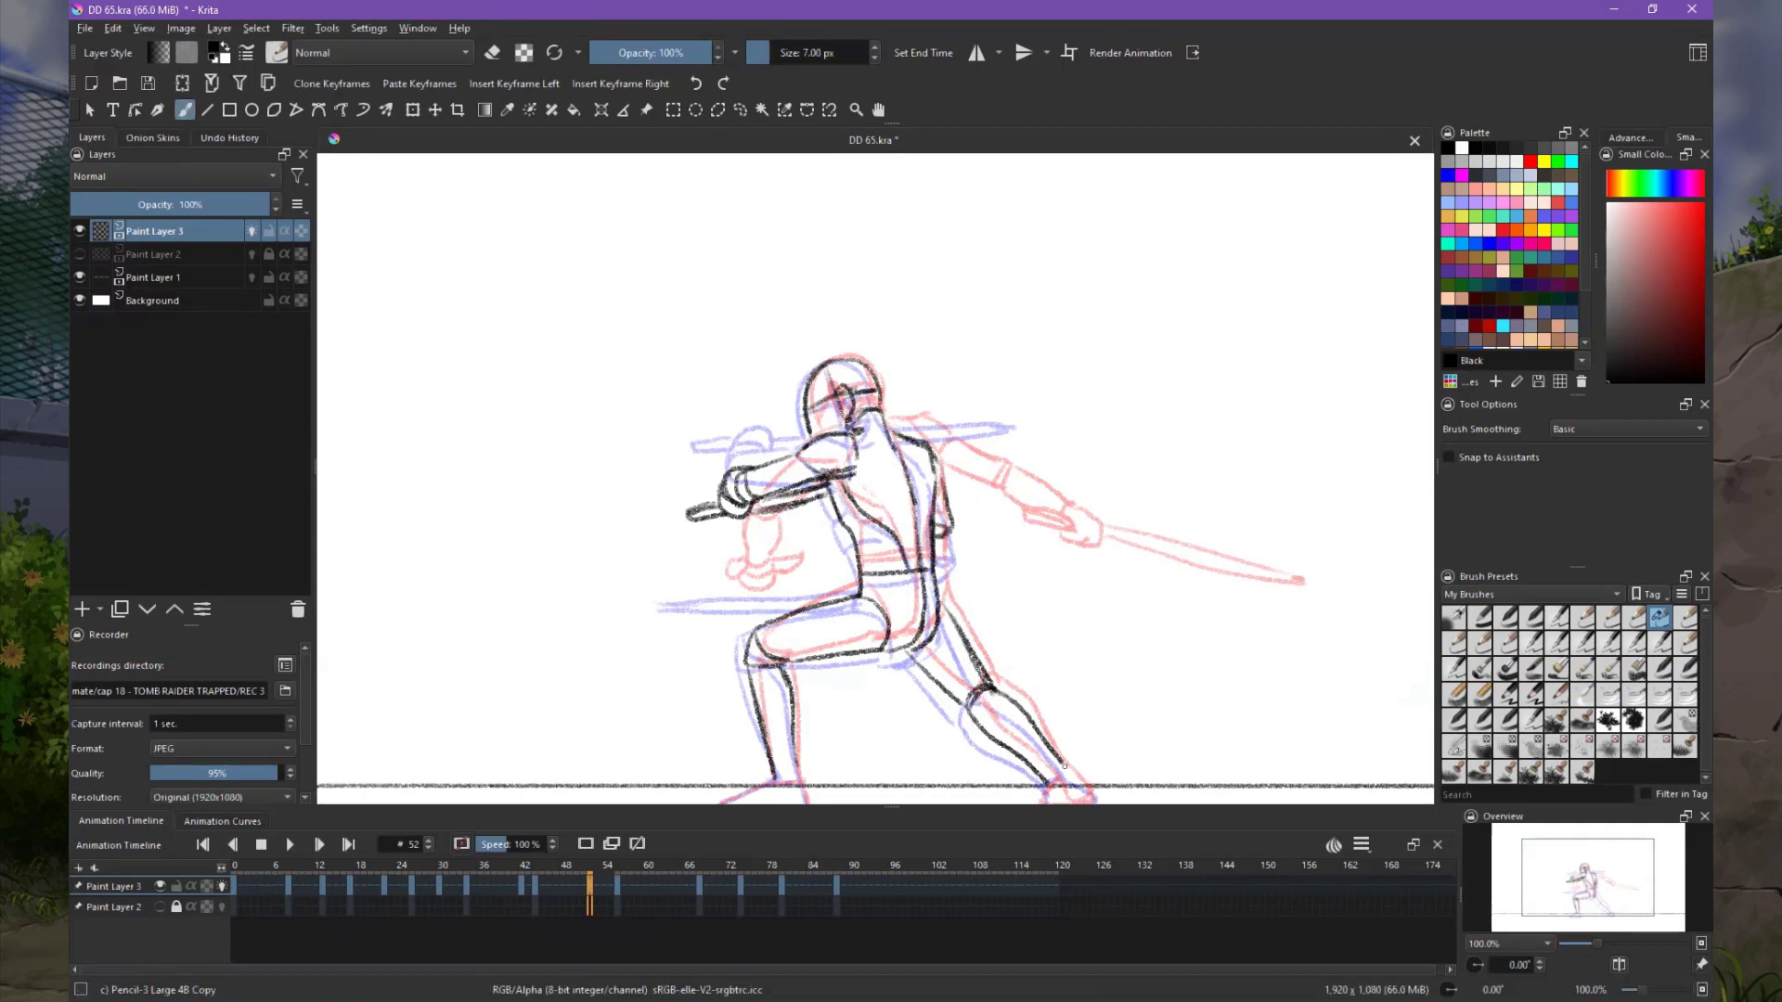
On frame 64 at 100% zoom, ink the hip curve and both legs down to the feet.
scroll(875, 474, "down", 1)
scroll(875, 473, "down", 1)
left_click(672, 887)
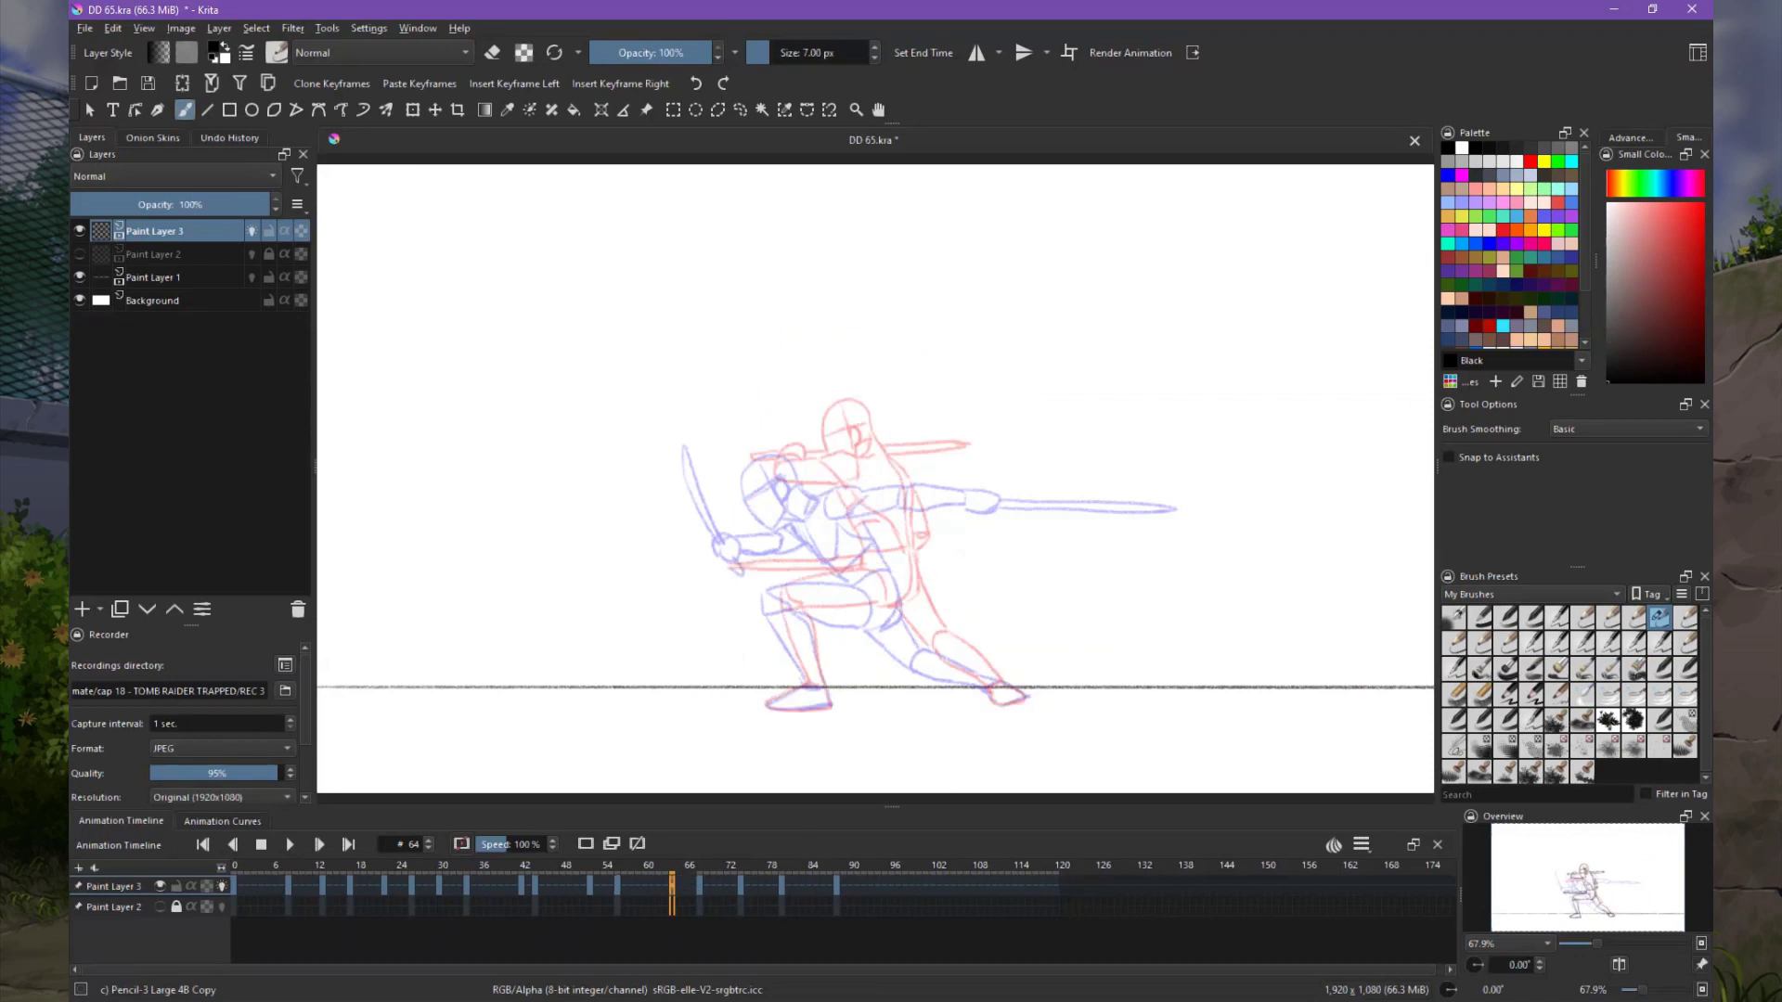
key("1")
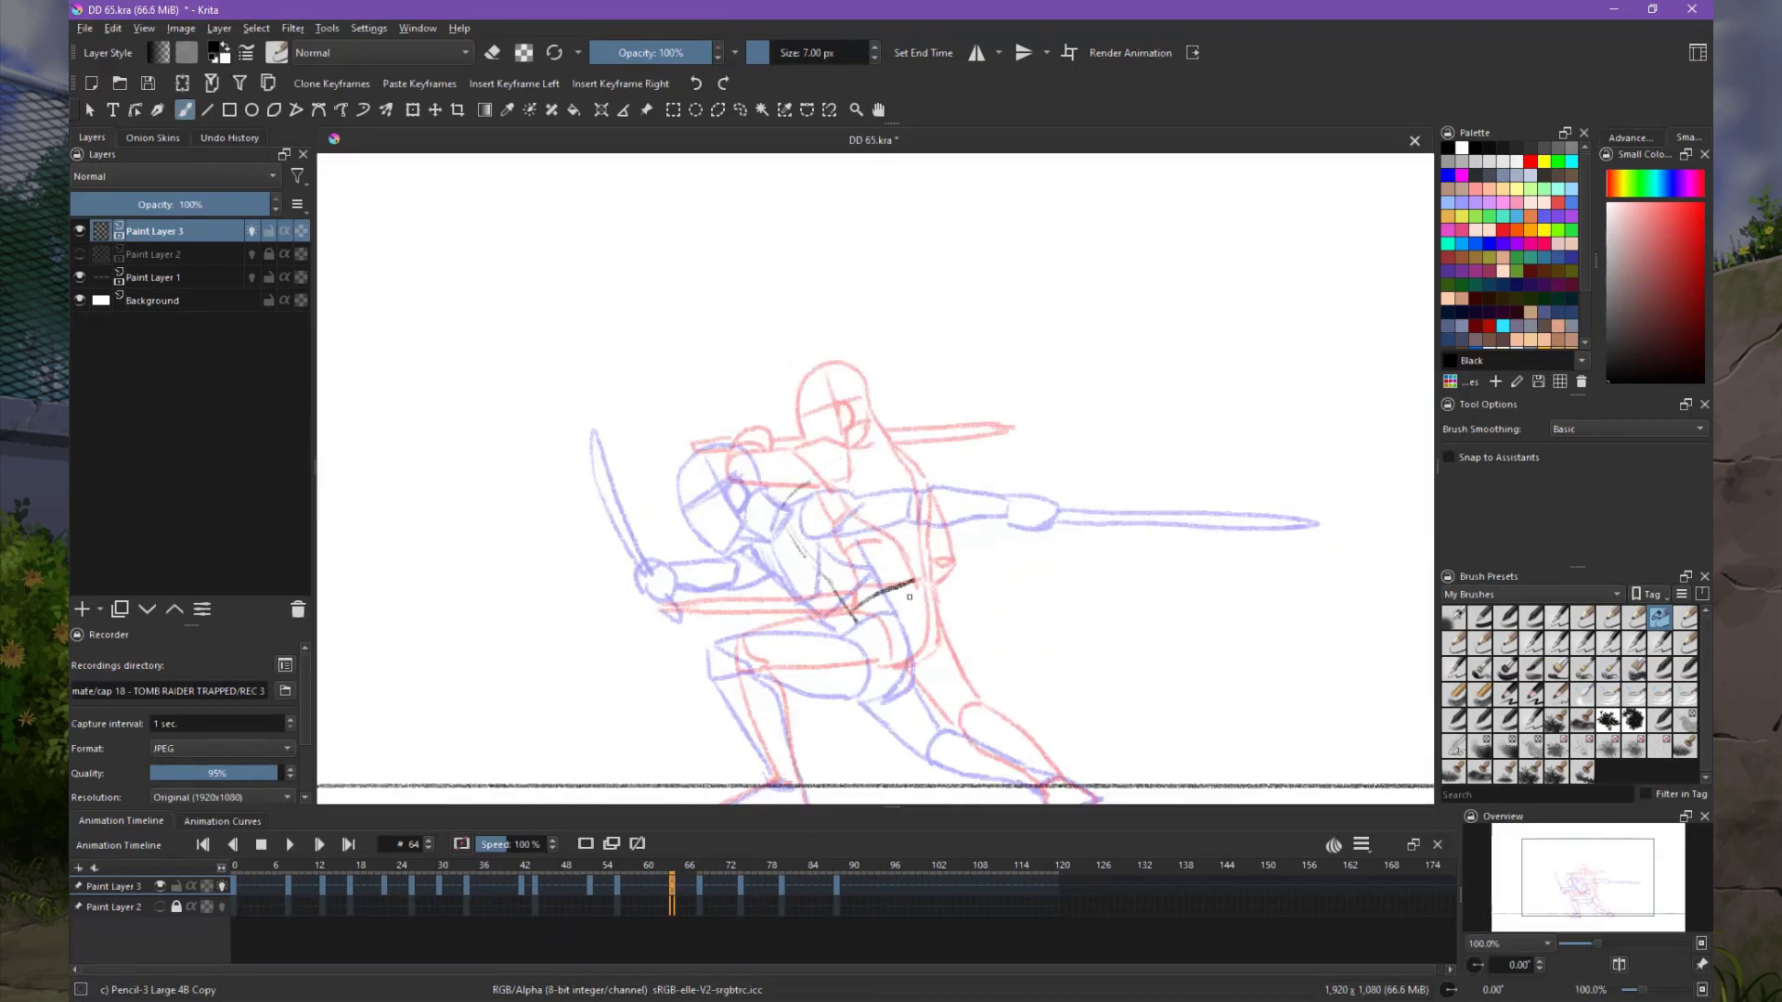
left_click_drag(909, 596, 884, 683)
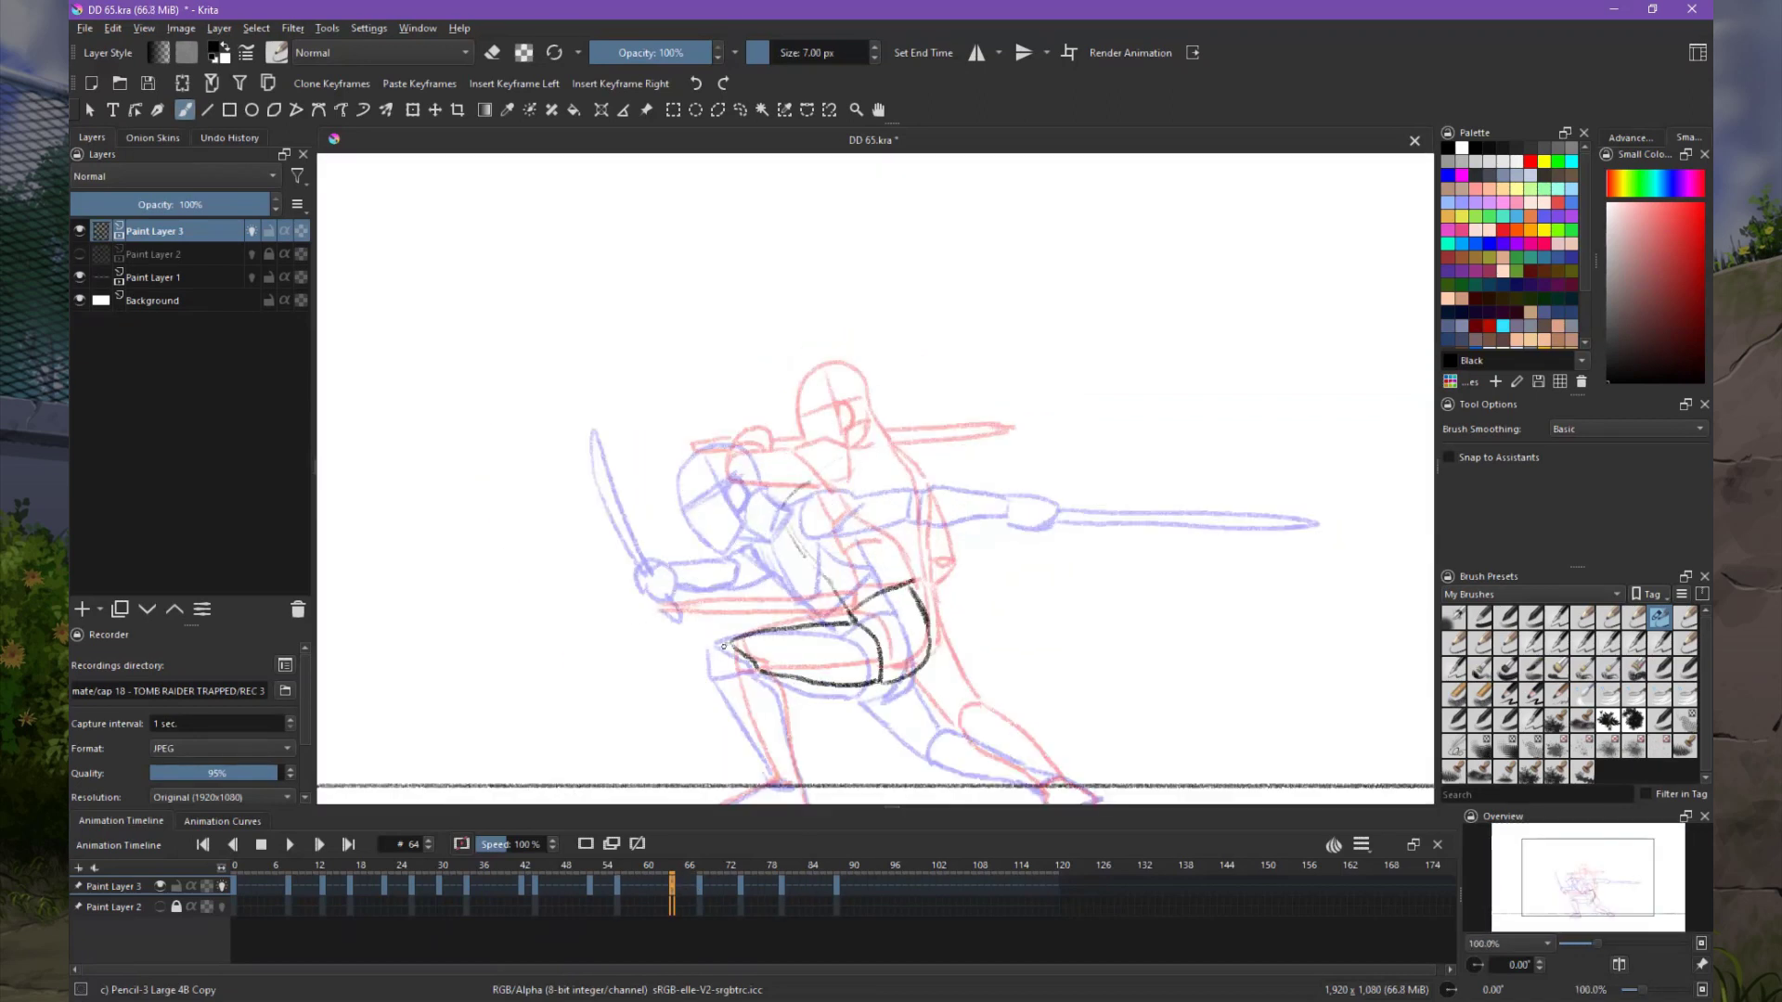
left_click_drag(724, 644, 798, 782)
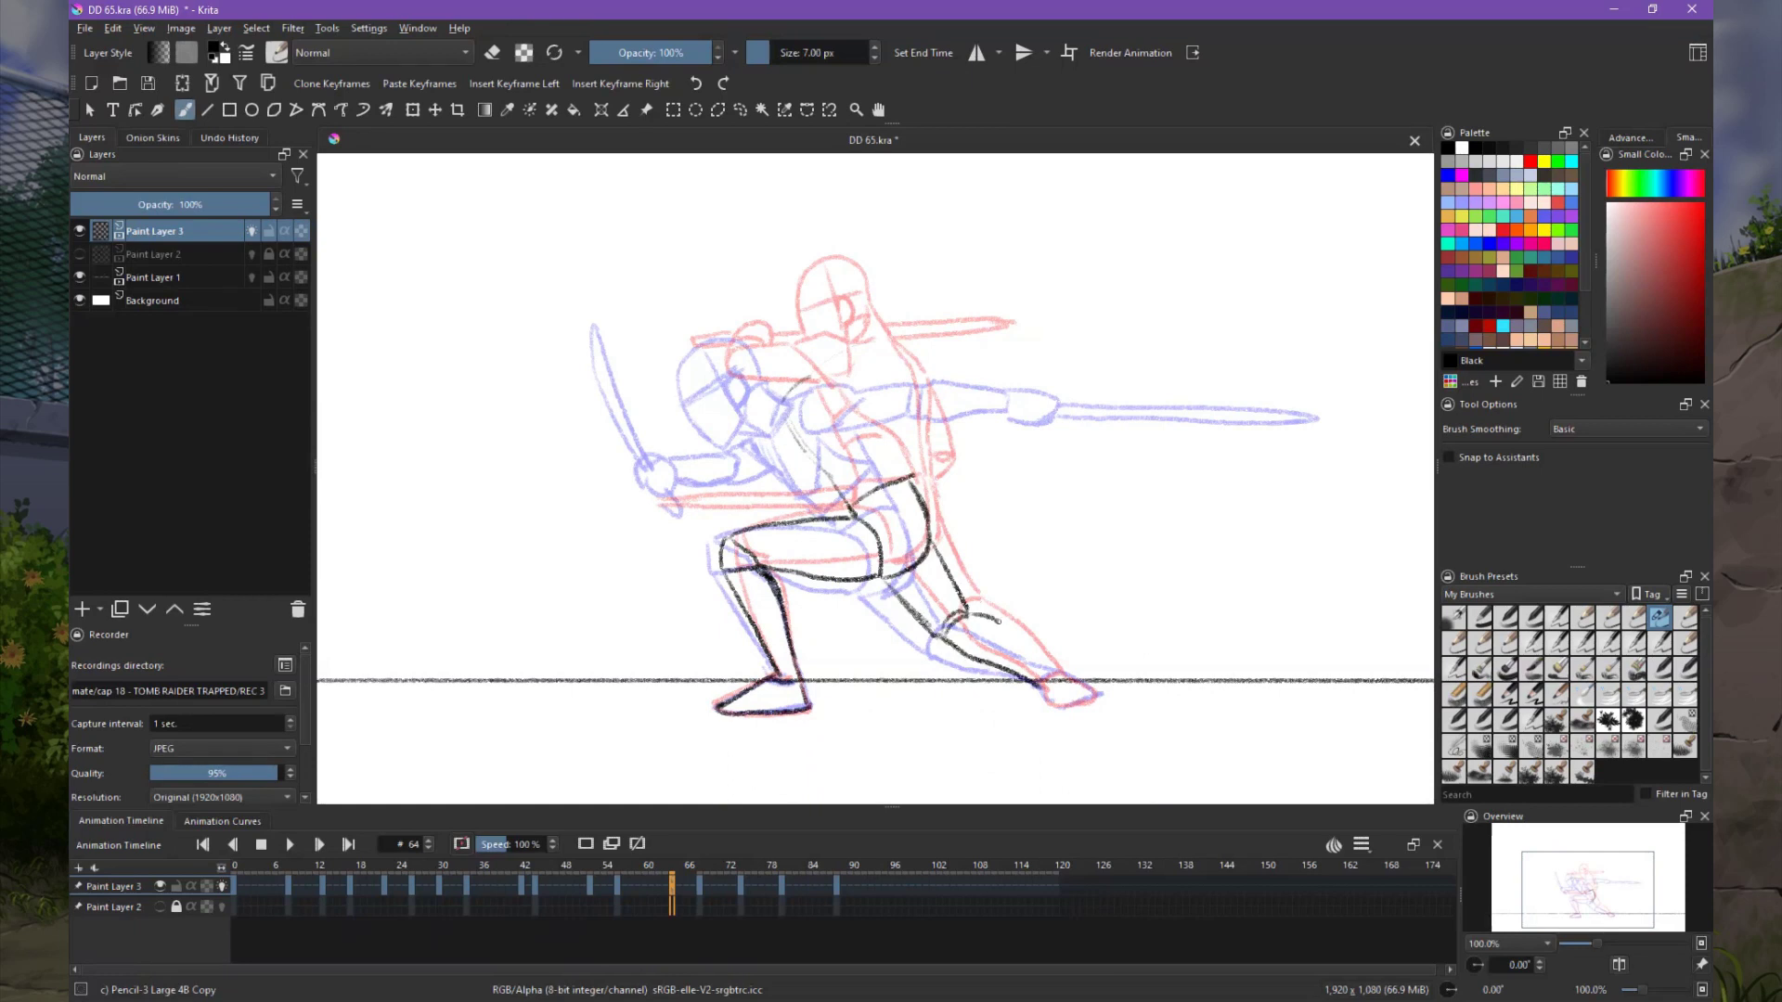
left_click_drag(998, 619, 1099, 707)
Ink frame 64's torso, waist, head with face details and the left-pointing blades.
left_click_drag(904, 498, 926, 553)
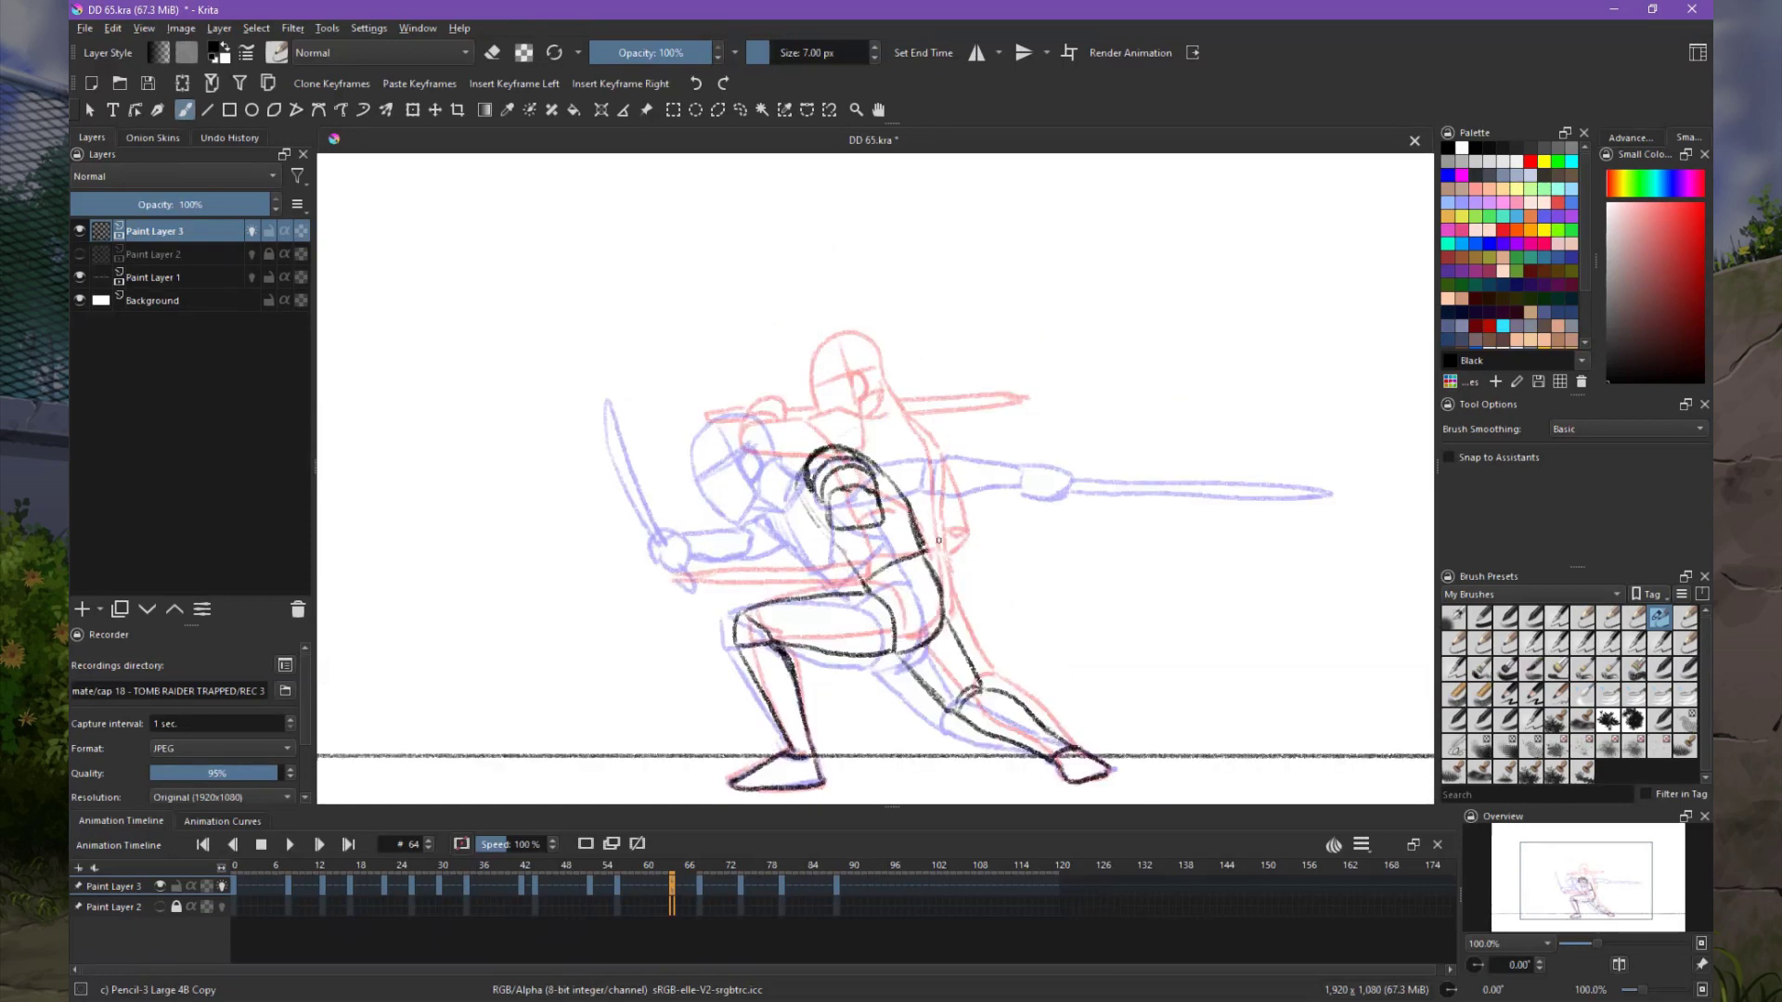
left_click_drag(824, 513, 608, 505)
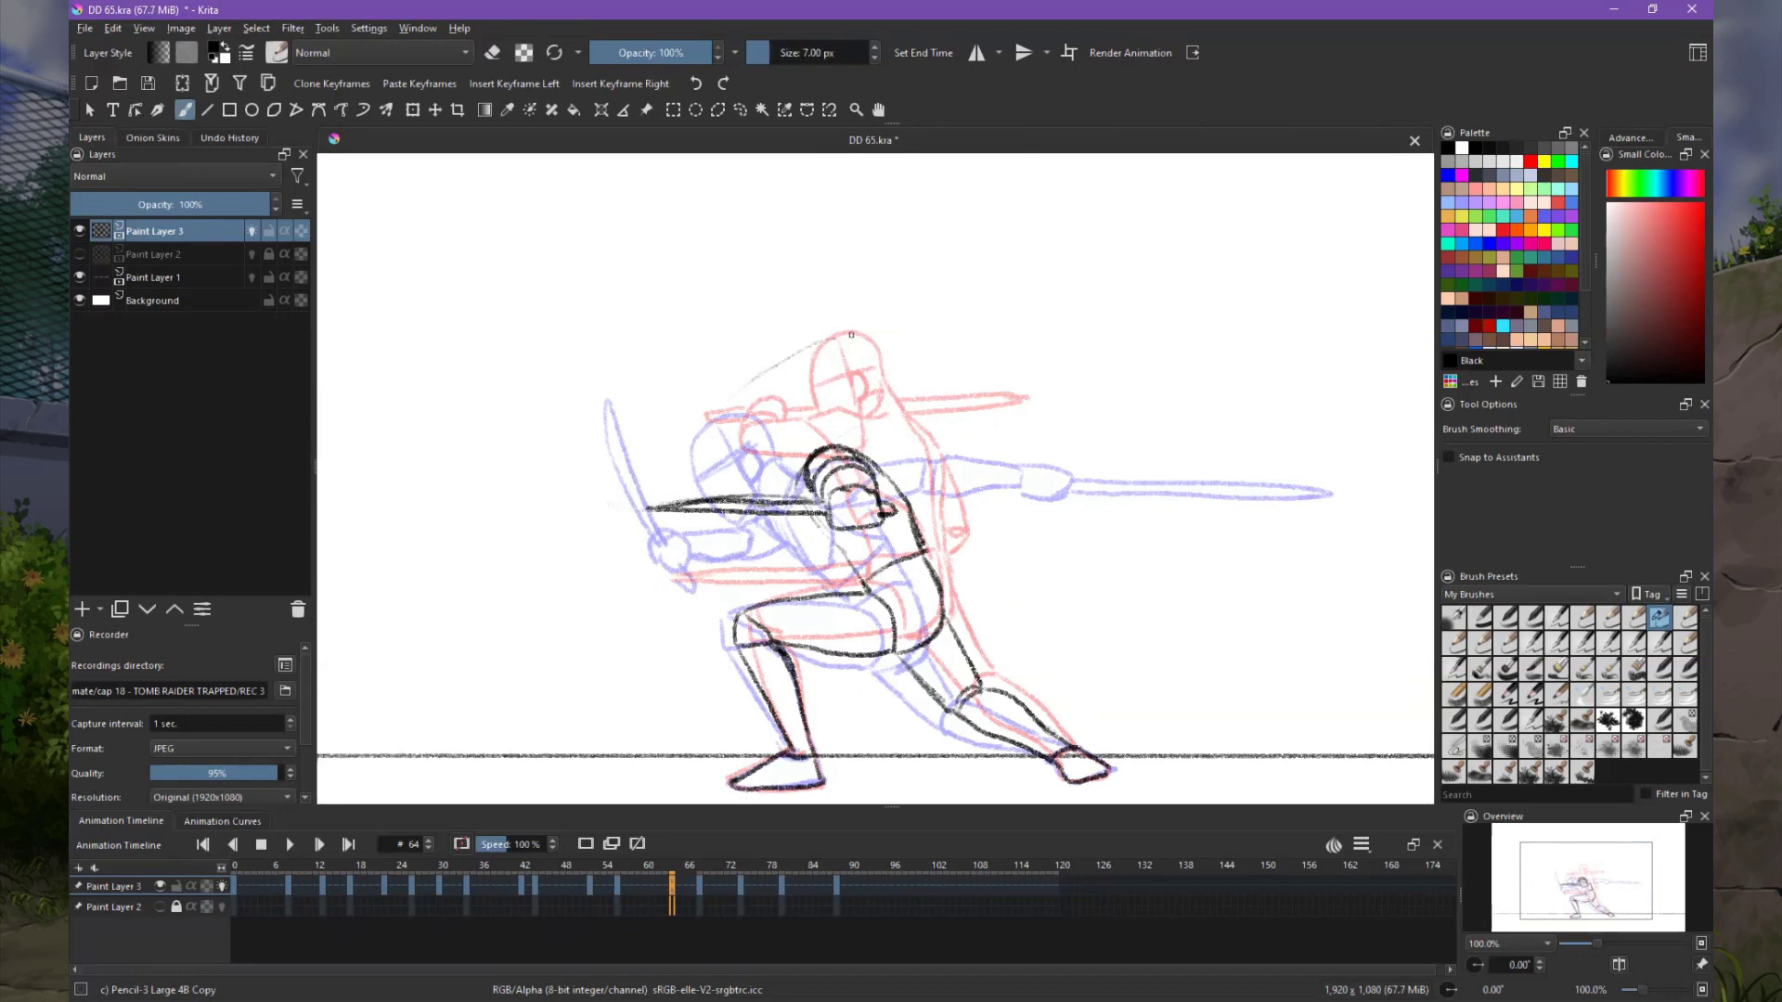
left_click_drag(812, 408, 743, 464)
mouse_move(752, 394)
left_mouse_down()
mouse_move(816, 488)
mouse_move(803, 446)
mouse_move(807, 482)
left_mouse_up()
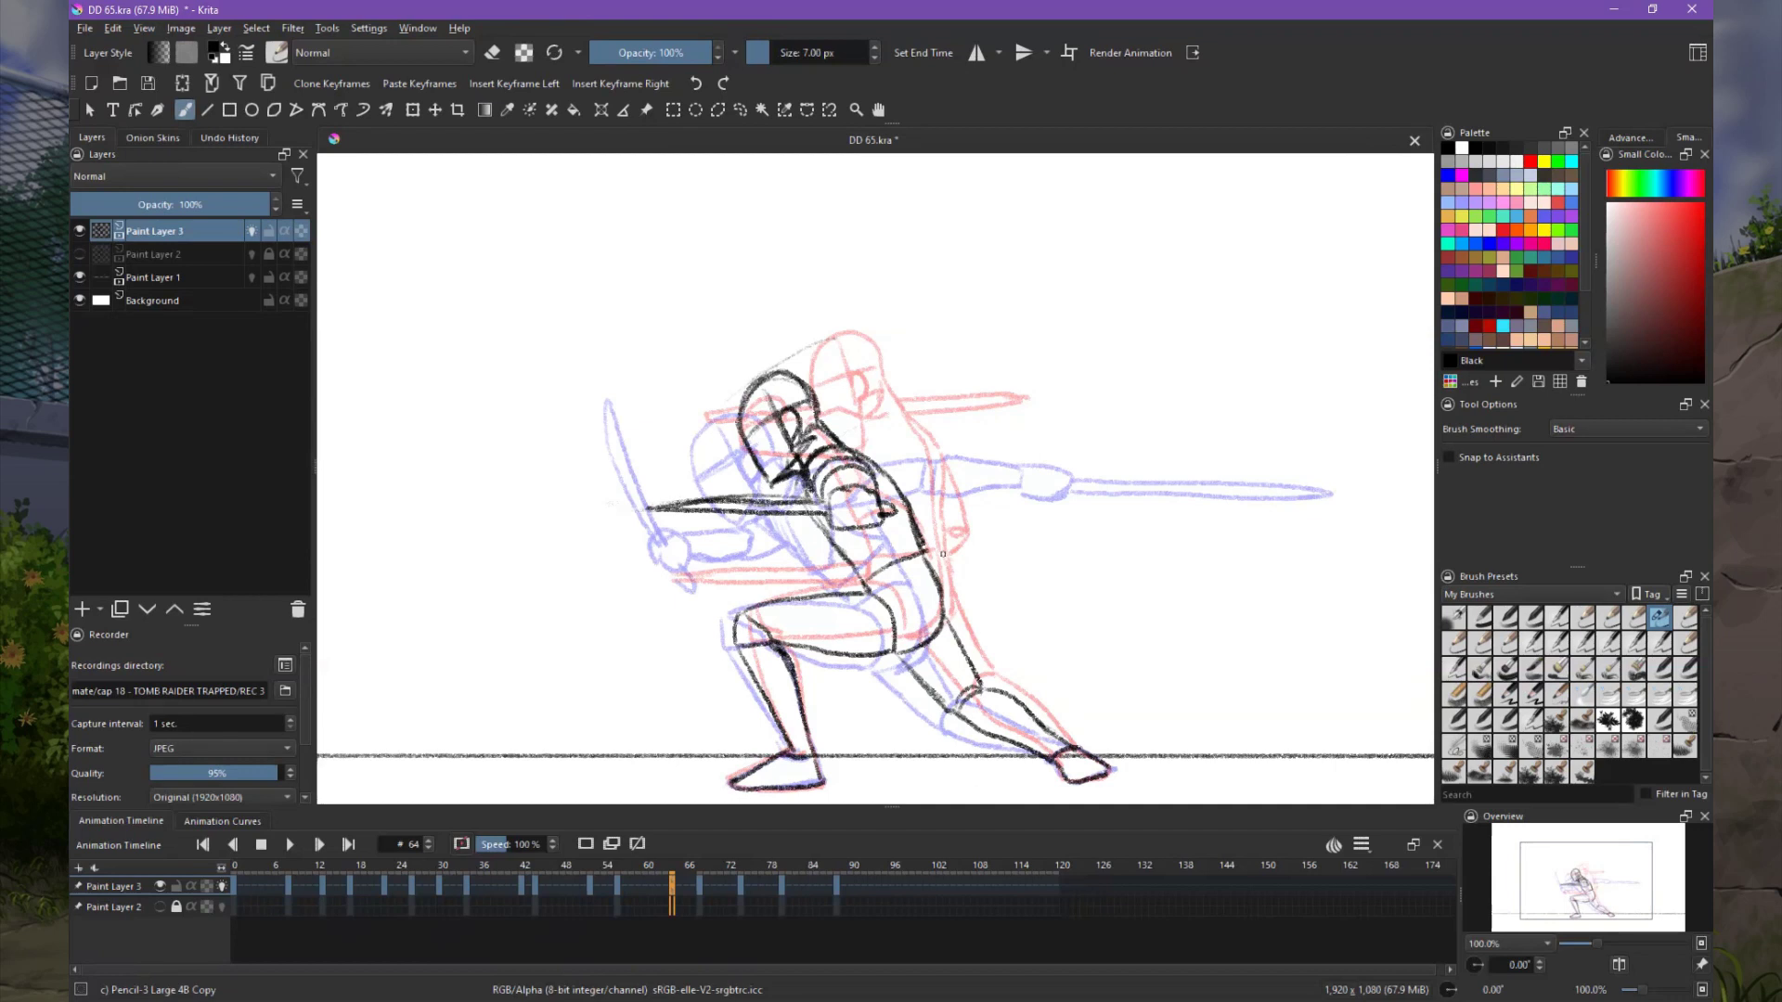
left_click_drag(809, 519, 928, 547)
left_click_drag(763, 581, 617, 502)
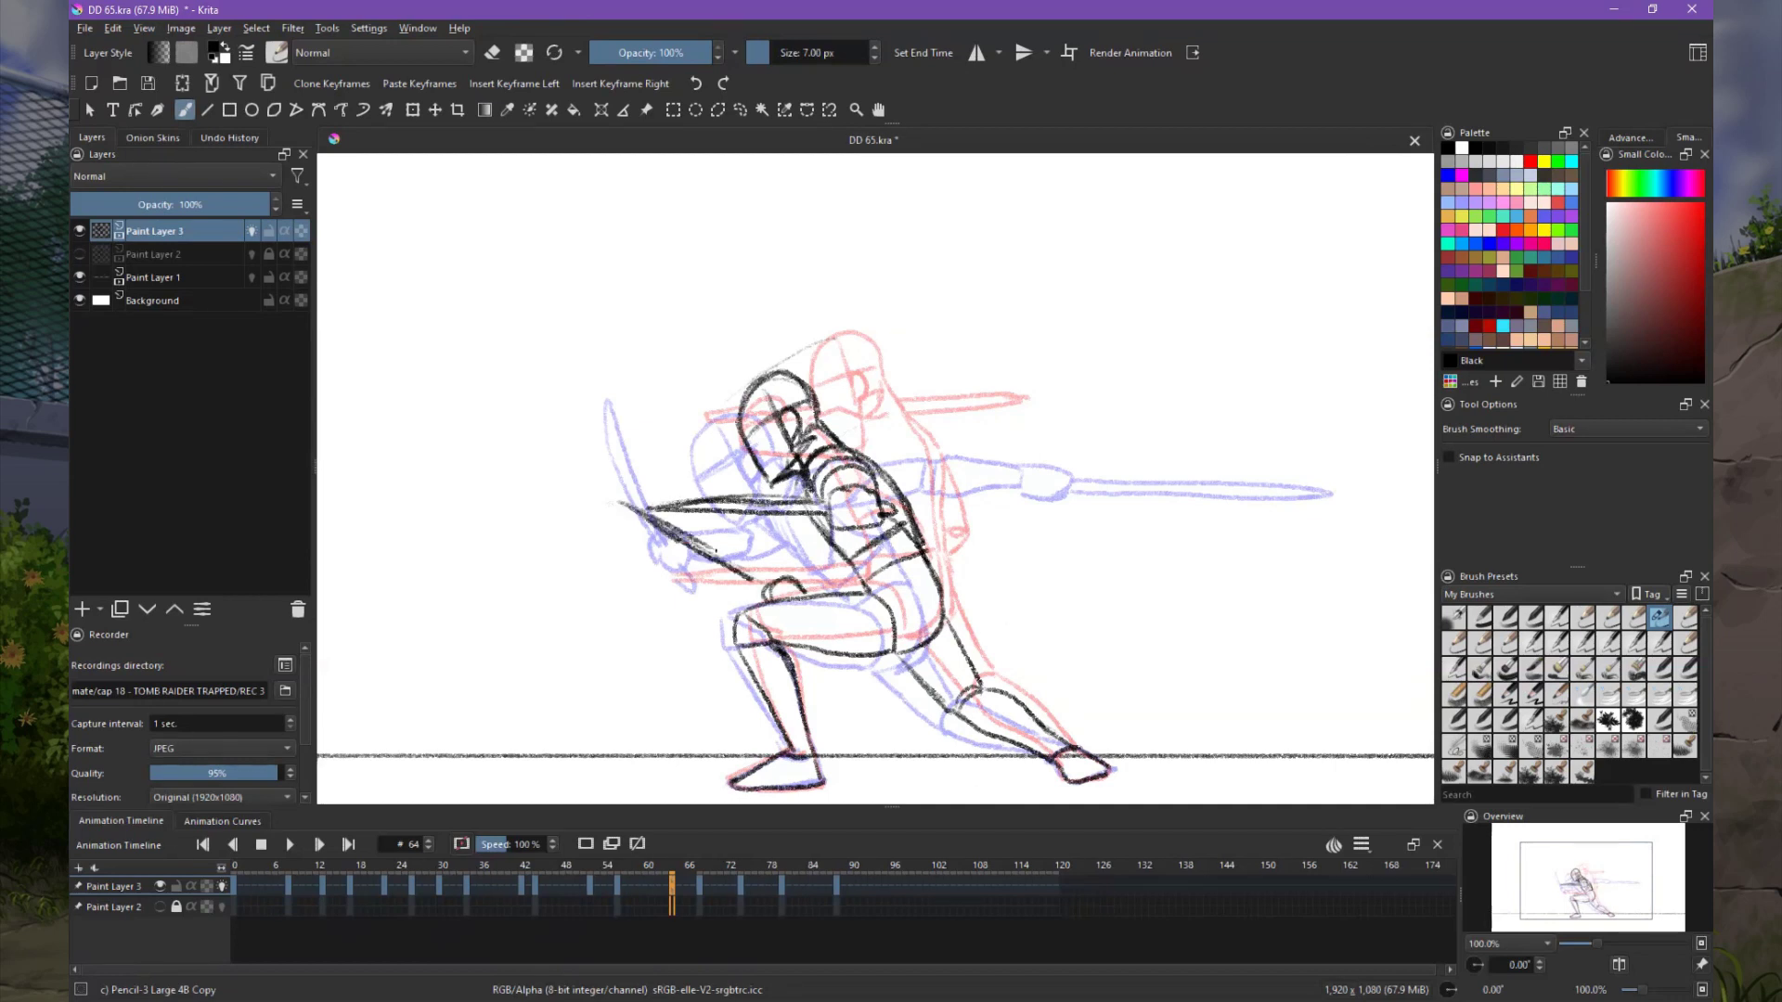